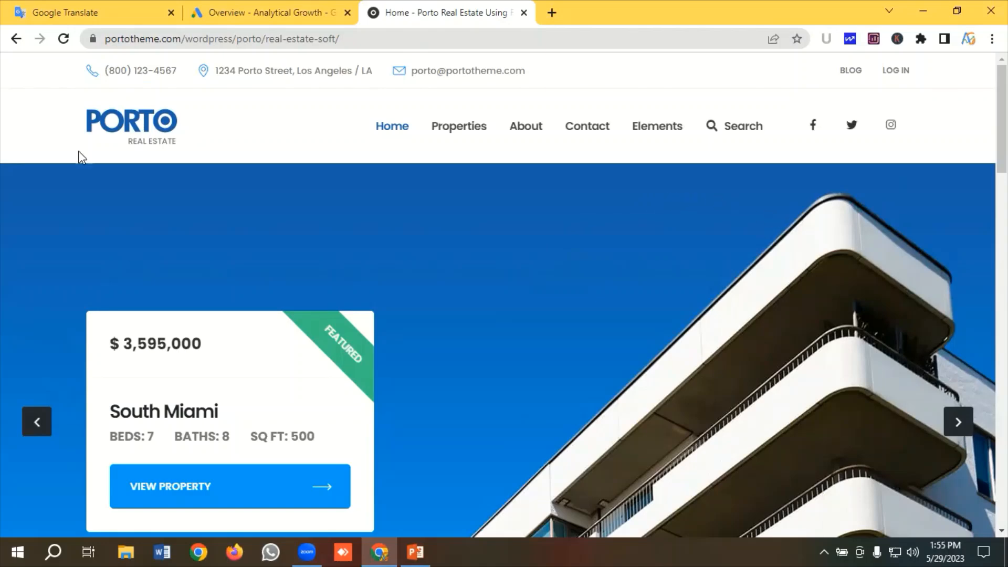
Switch to the Google Translate notes and examine the ad group name and its keyword list
left_click(76, 10)
left_click_drag(99, 209, 257, 214)
left_click(271, 212)
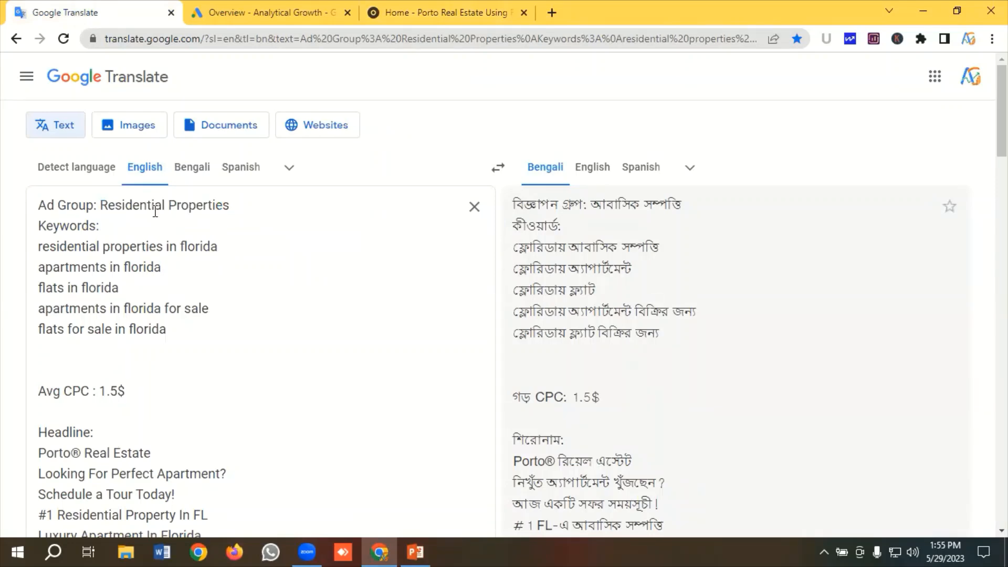
left_click_drag(99, 207, 245, 208)
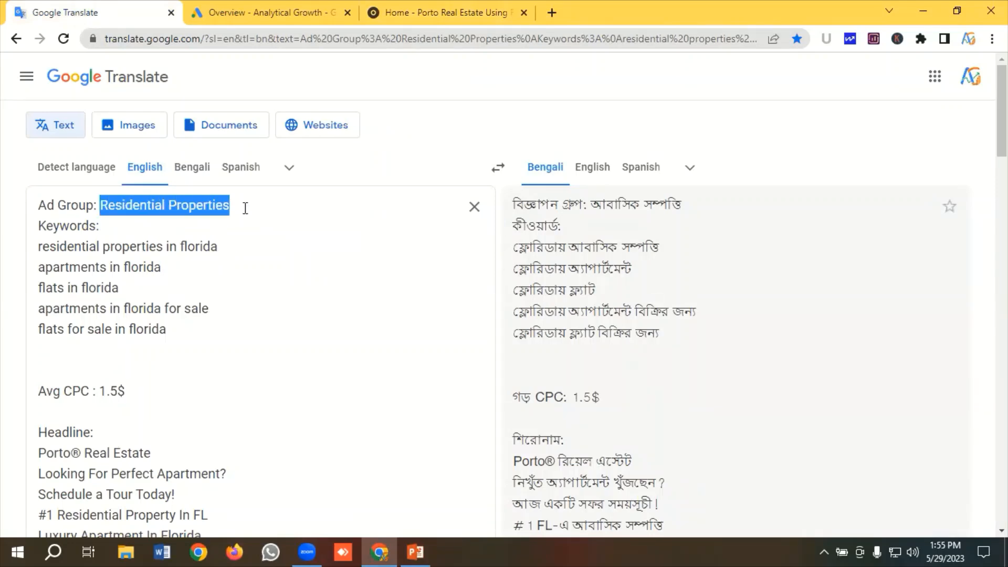
left_click(219, 258)
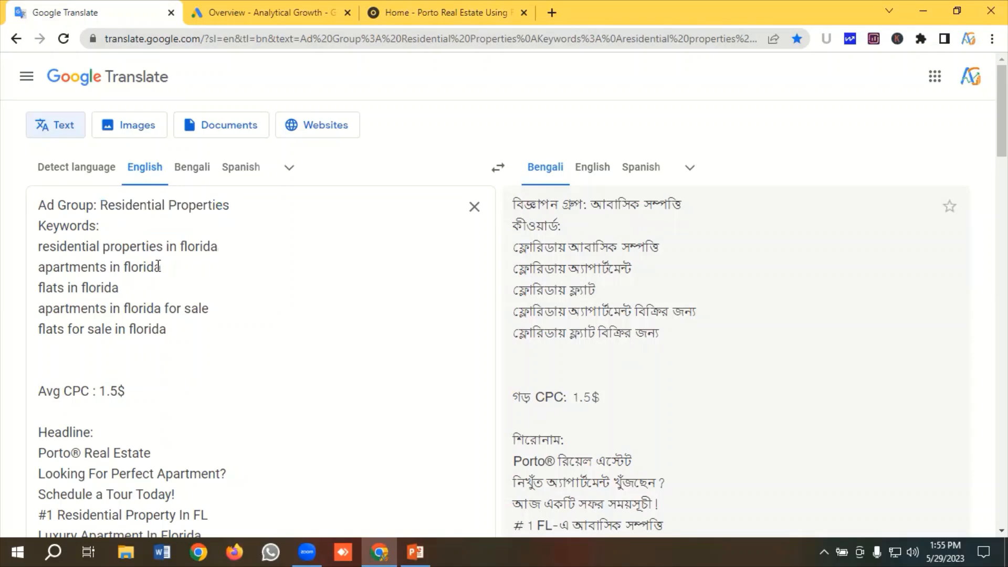
left_click_drag(229, 247, 41, 254)
left_click_drag(219, 247, 27, 256)
left_click(225, 246)
left_click(181, 339)
left_click_drag(185, 337, 32, 261)
left_click(244, 303)
Review the prepared headlines, descriptions, and sitelink, call, callout and structured snippet assets in the campaign notes
scroll(247, 303, "down", 5)
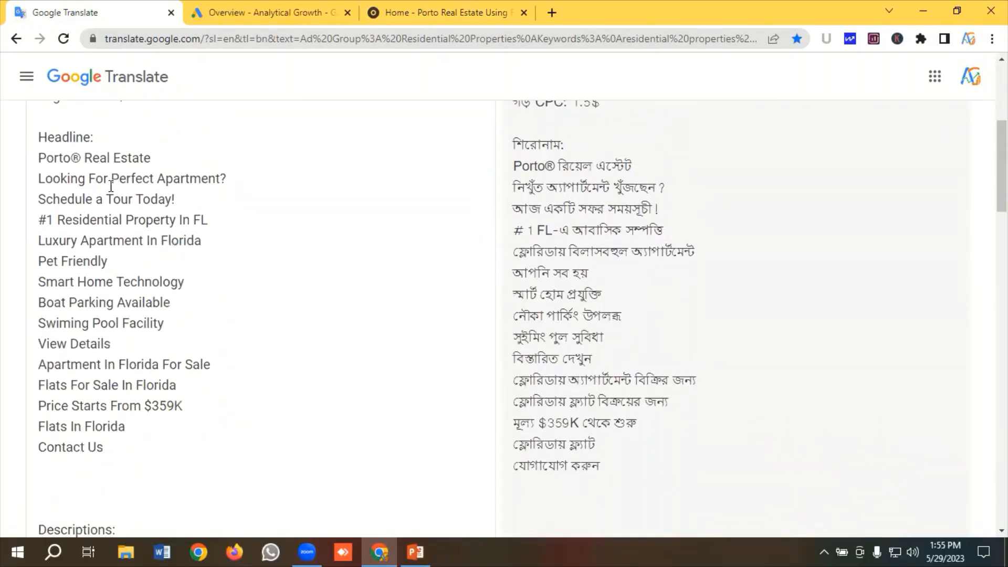
scroll(150, 338, "down", 5)
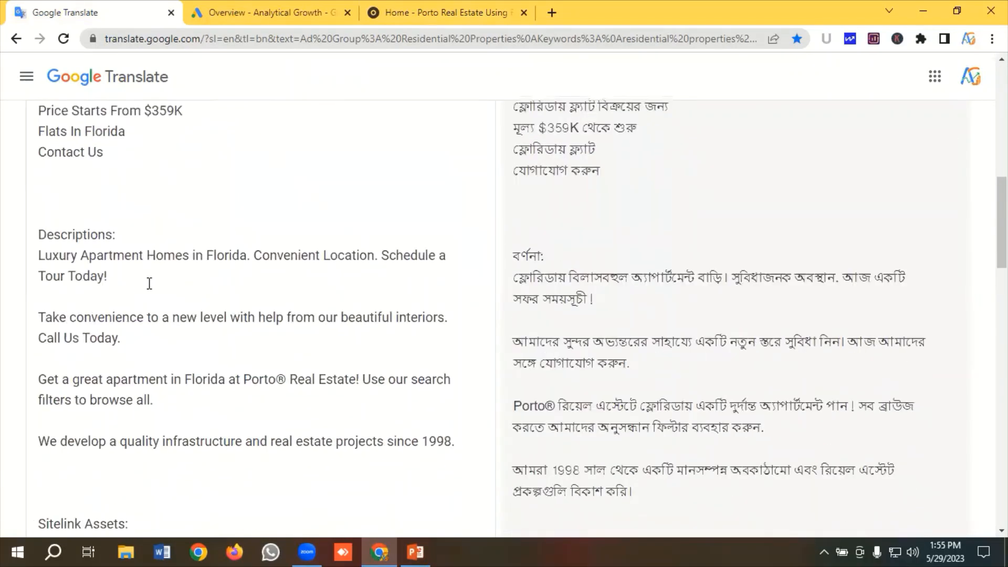
scroll(152, 288, "down", 1)
scroll(173, 292, "up", 1)
scroll(173, 292, "down", 4)
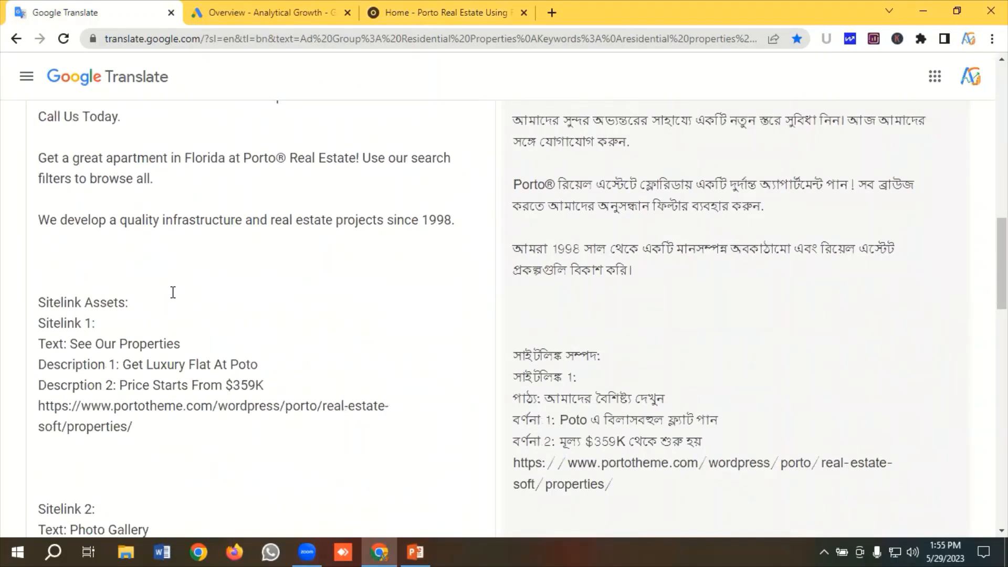
scroll(174, 292, "down", 2)
scroll(126, 294, "up", 2)
scroll(90, 261, "down", 1)
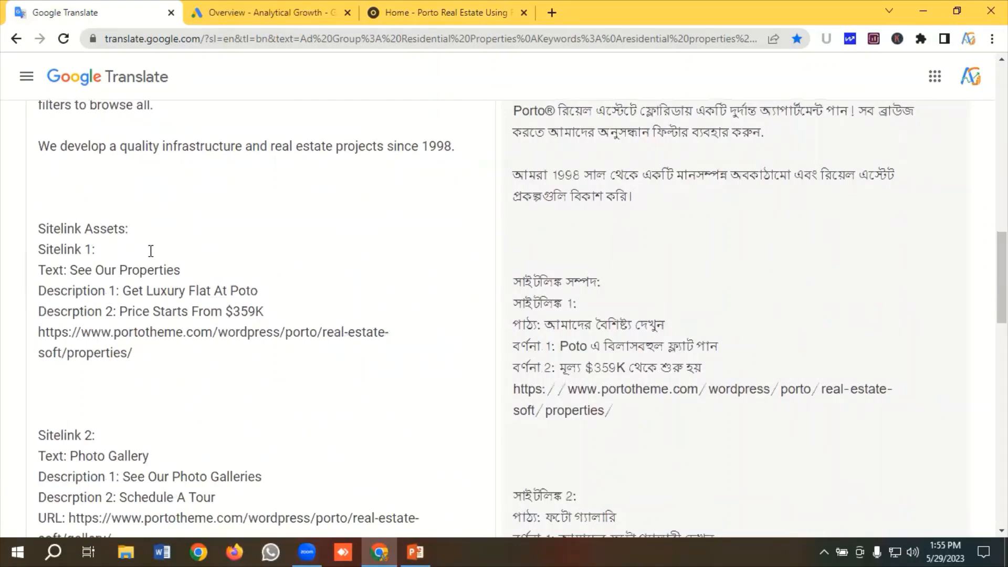
scroll(176, 251, "down", 6)
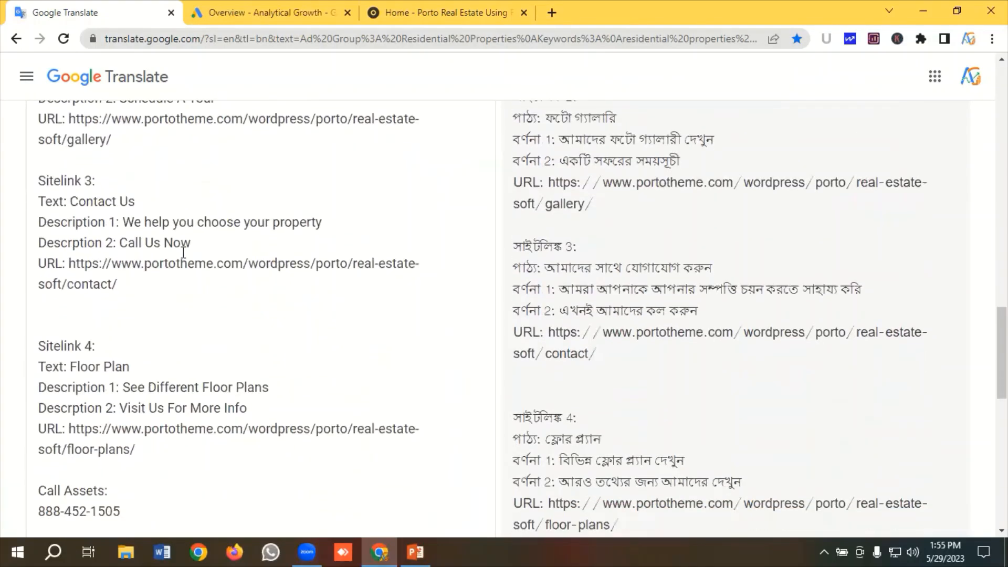
scroll(182, 252, "down", 5)
scroll(180, 253, "down", 3)
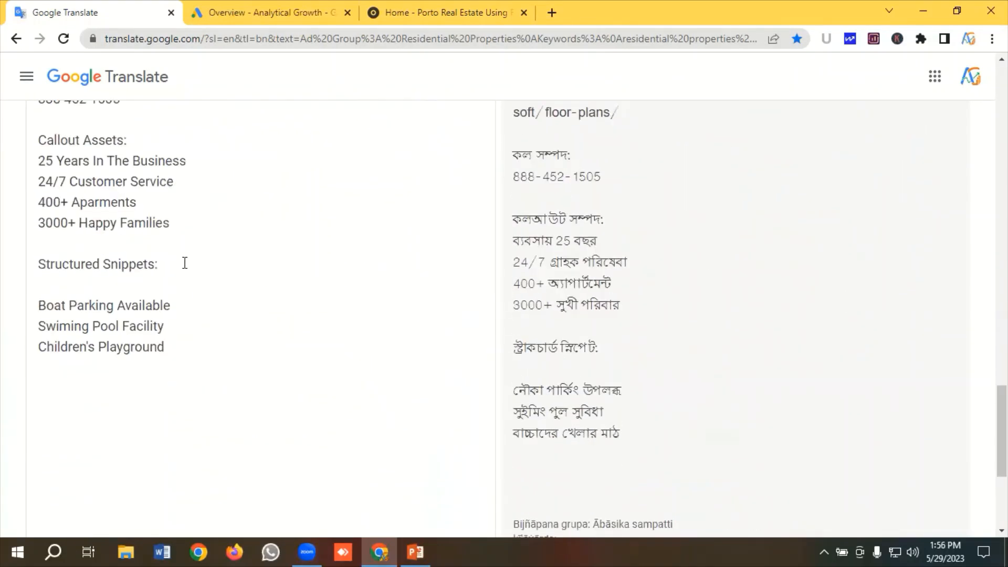
scroll(213, 308, "up", 20)
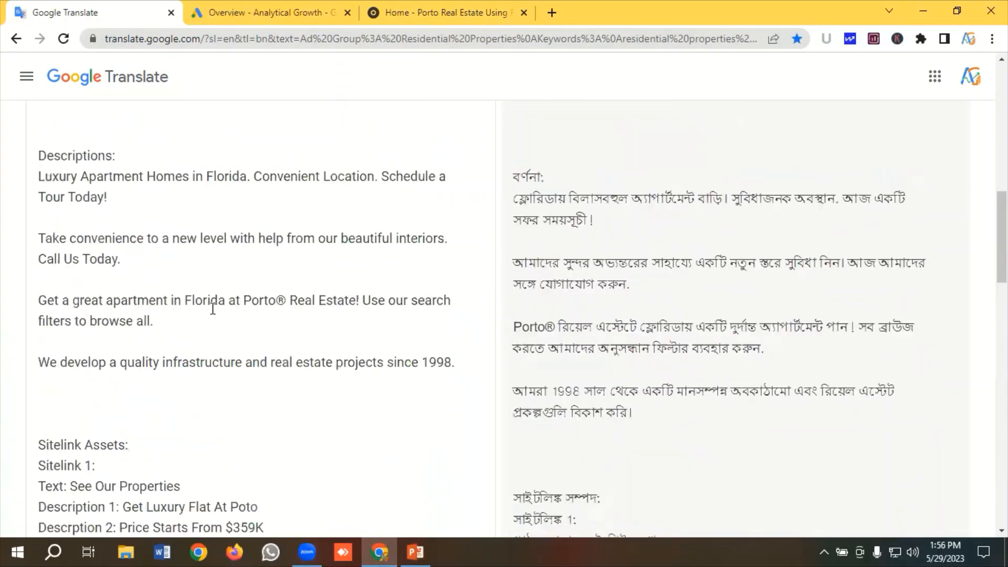
Switch to Google Ads, open the Conversions summary and review the conversion actions through the Submit lead form goal
left_click(279, 11)
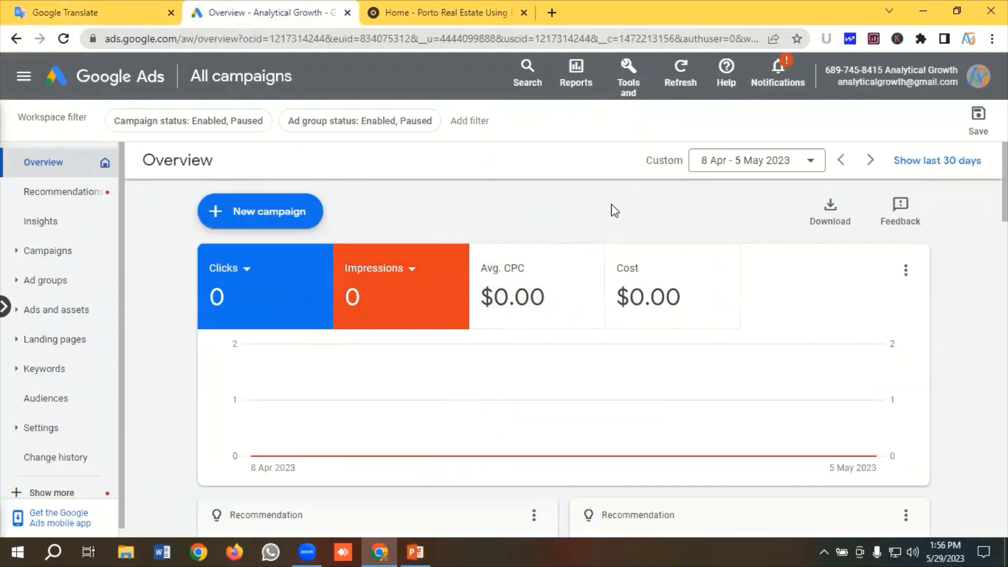
left_click(625, 92)
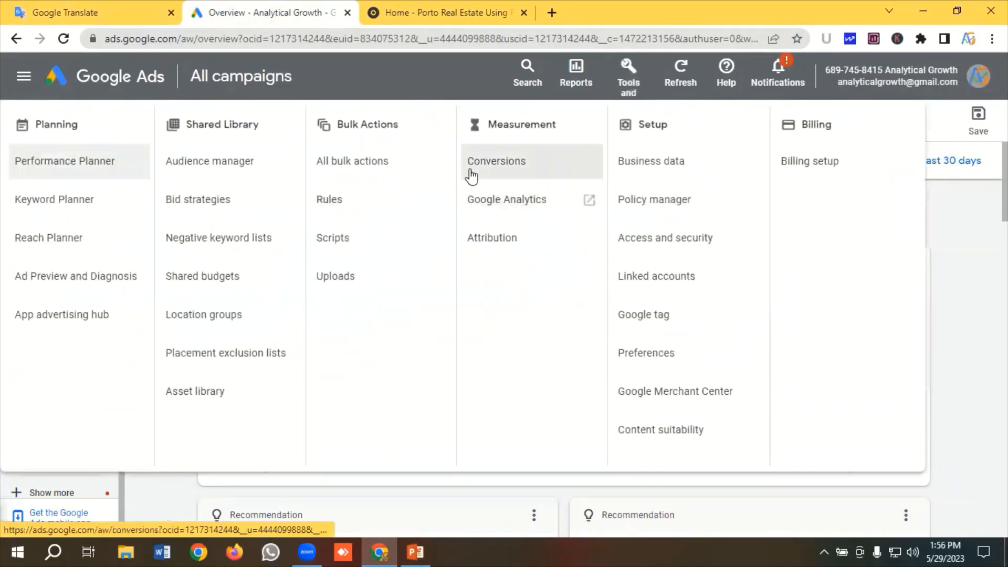
left_click(491, 163)
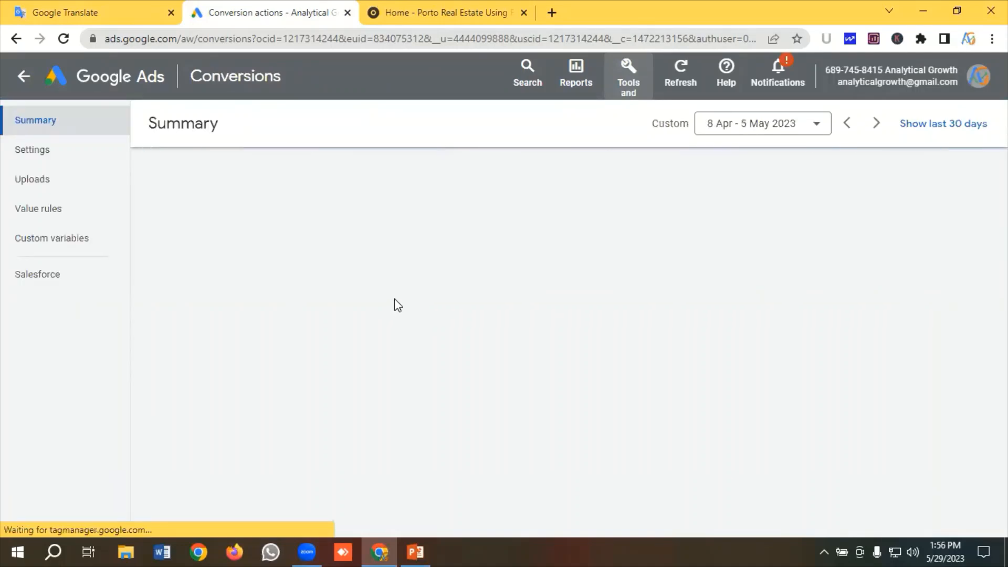
scroll(366, 278, "down", 7)
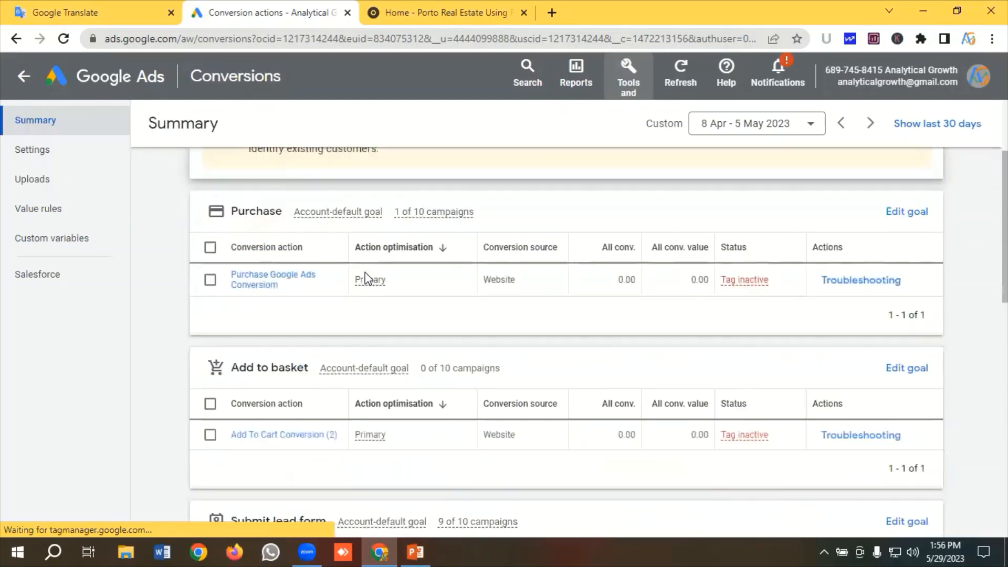
scroll(366, 279, "down", 1)
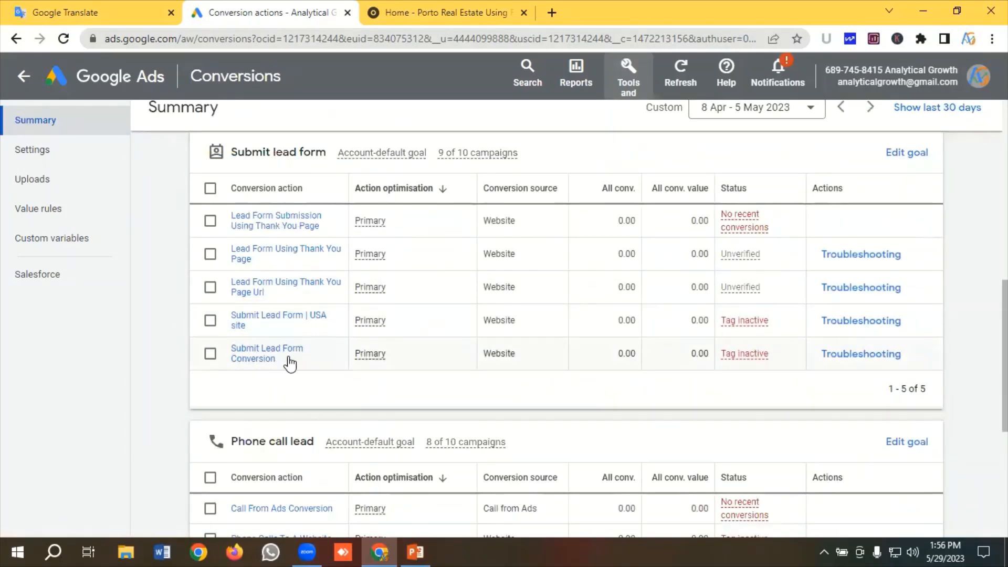
Switch to the Porto Real Estate website, open its Contact page and examine the Contact Us form
left_click(460, 7)
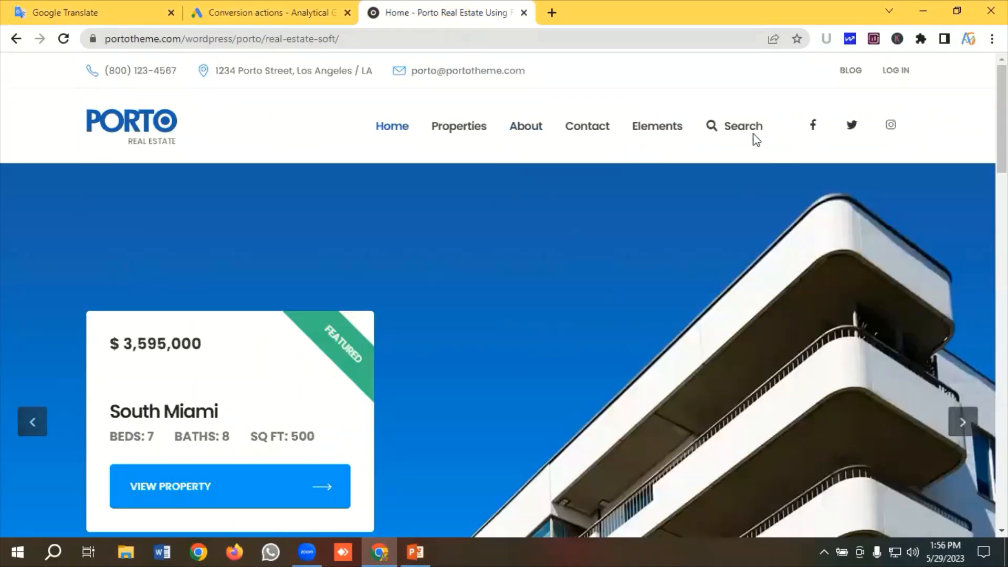
left_click(602, 132)
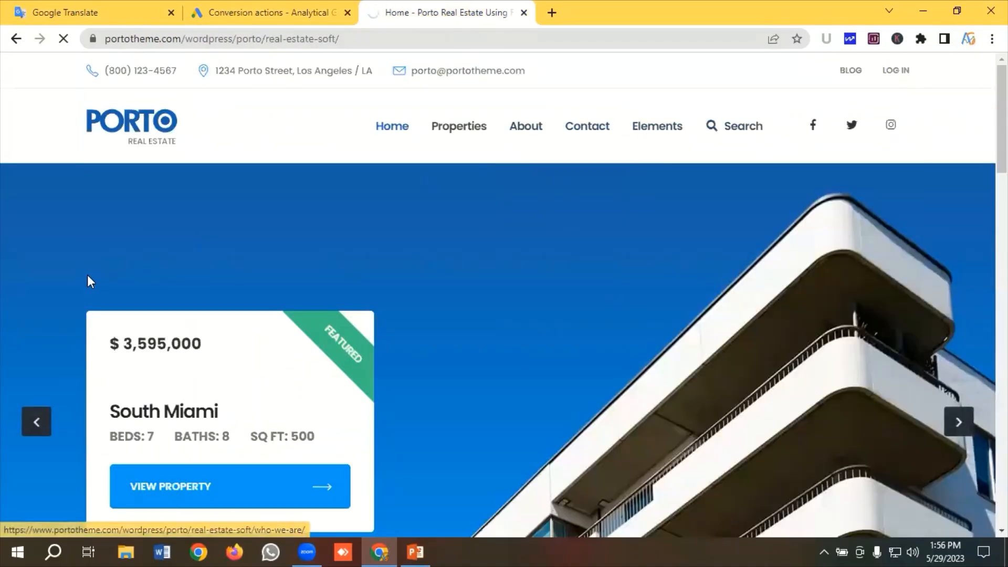
scroll(239, 314, "down", 5)
scroll(247, 307, "down", 3)
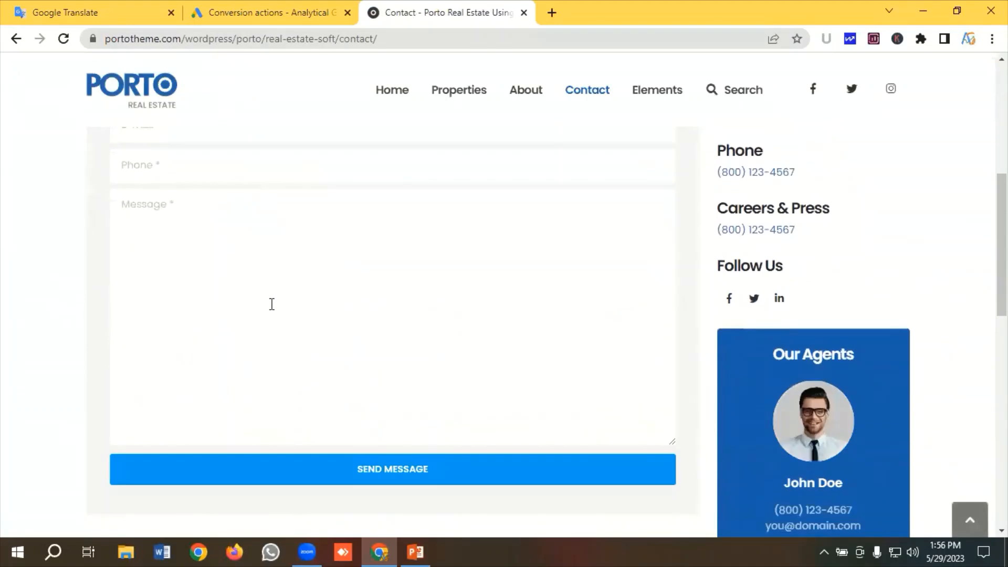
scroll(276, 303, "up", 3)
scroll(146, 282, "down", 3)
scroll(195, 297, "up", 3)
scroll(315, 336, "down", 3)
scroll(357, 357, "up", 3)
scroll(379, 352, "down", 2)
scroll(403, 352, "down", 1)
scroll(296, 329, "up", 3)
Compare the lead form and phone call conversion actions in Google Ads with the contact options on the Porto website
key("ctrl+shift+Tab")
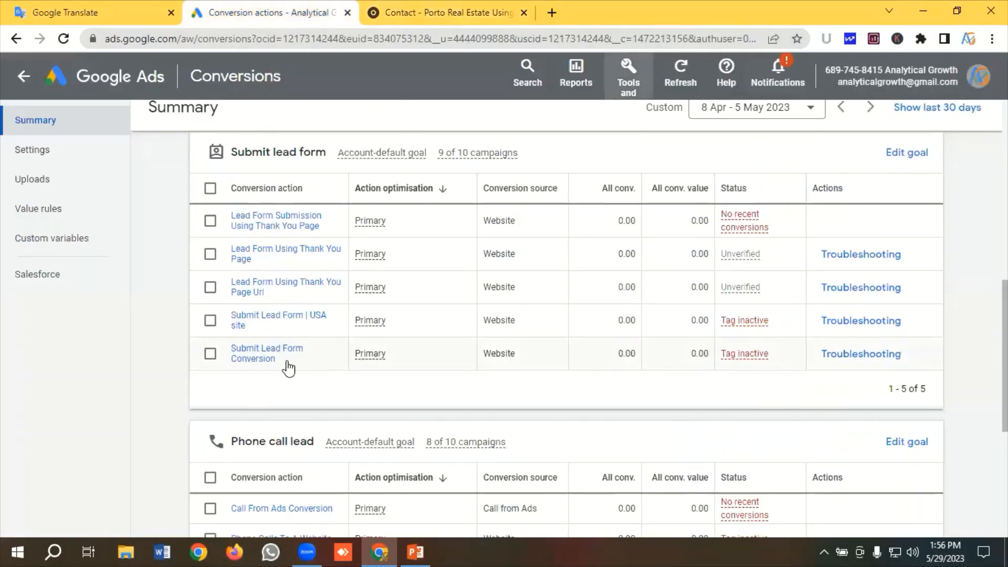
scroll(256, 346, "down", 3)
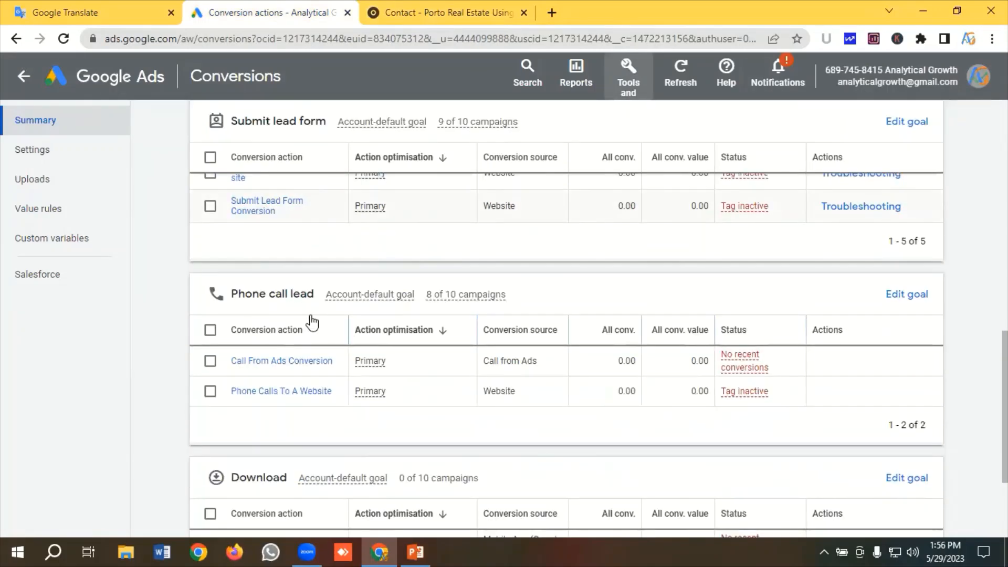
scroll(283, 320, "down", 2)
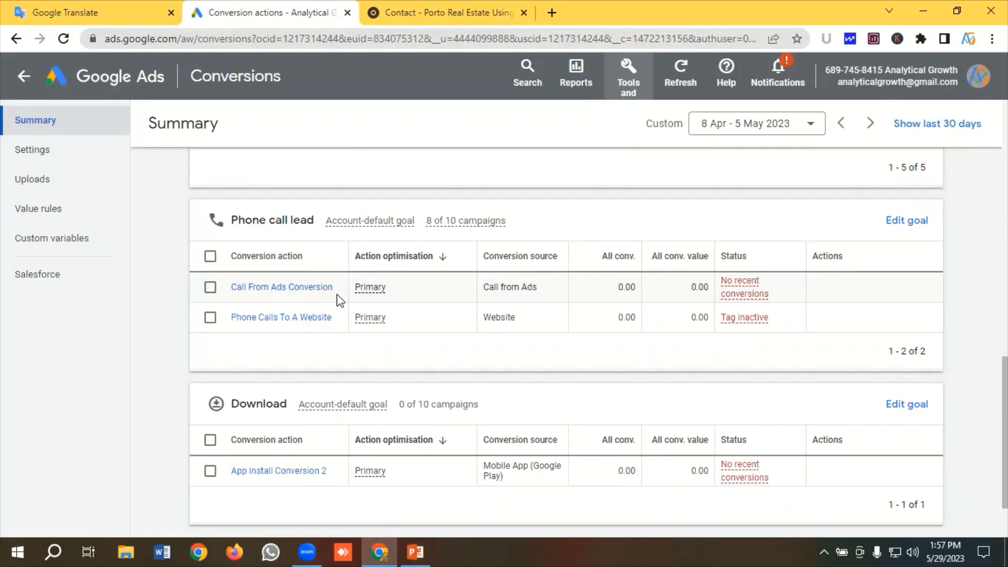
left_click(449, 11)
scroll(368, 258, "up", 4)
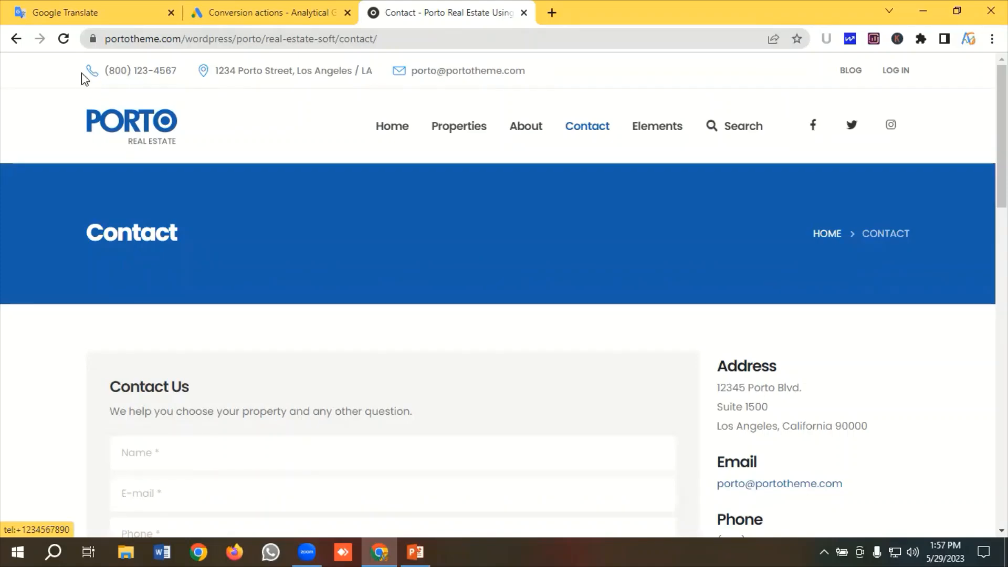
left_click(270, 11)
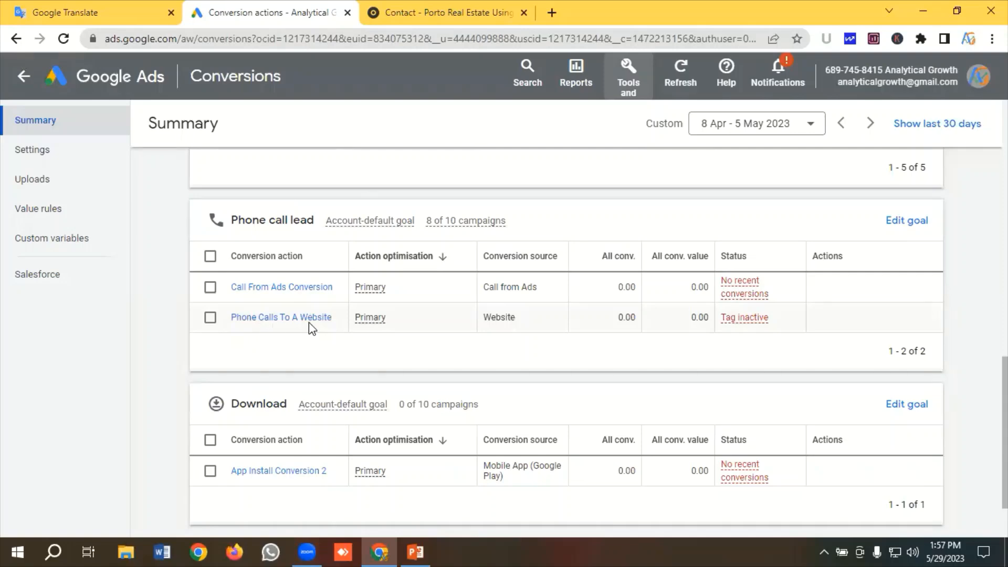
scroll(384, 330, "up", 3)
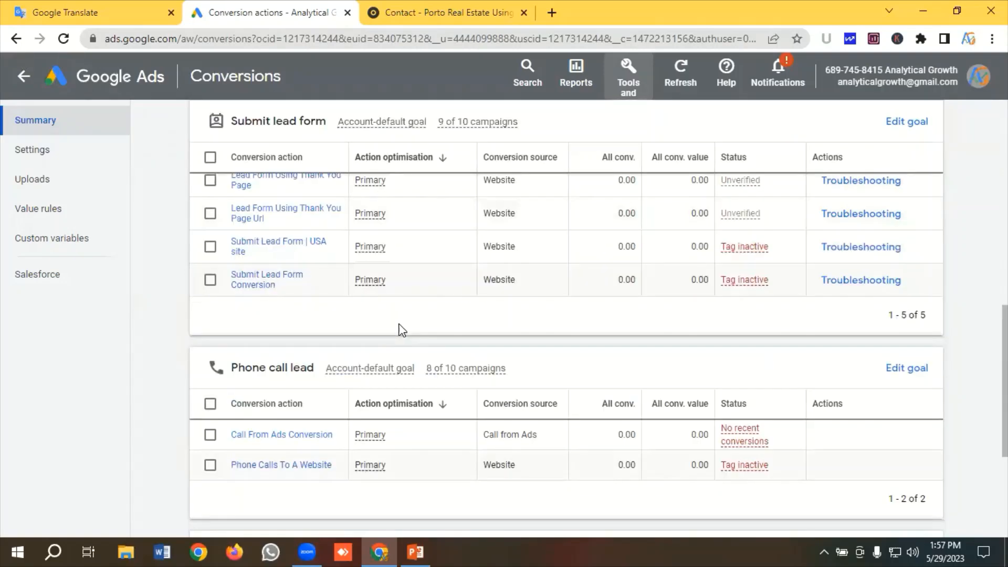
scroll(384, 330, "up", 5)
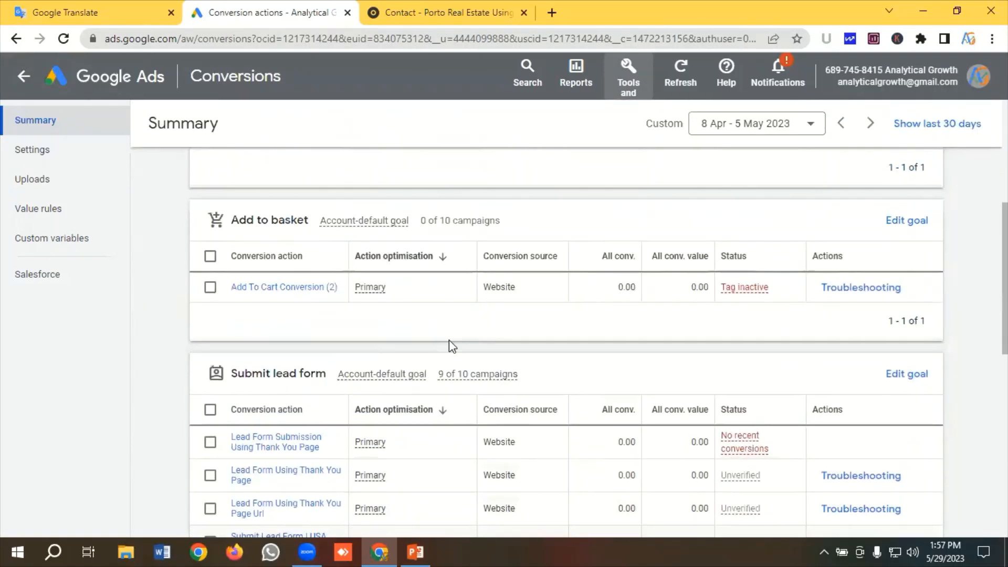
left_click(633, 79)
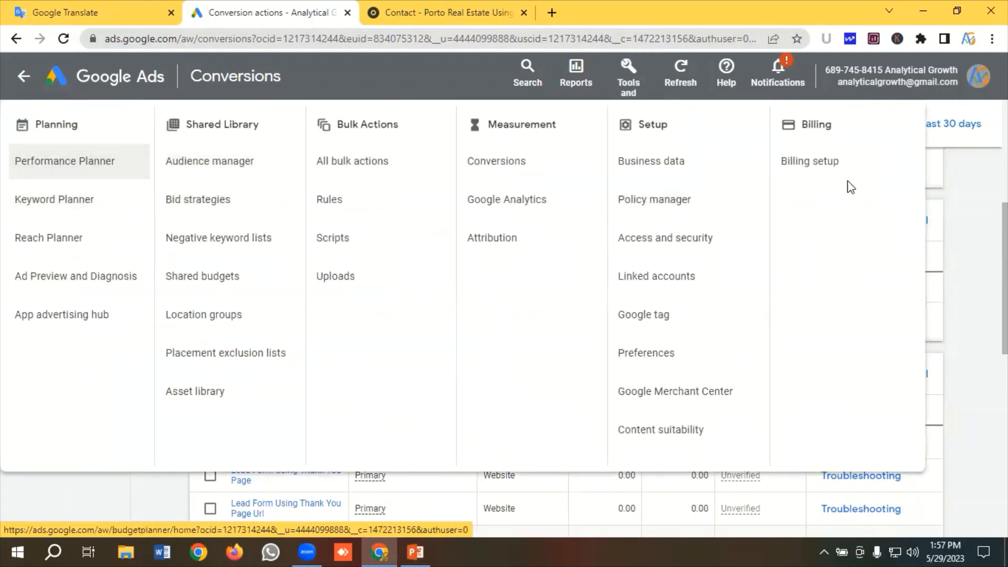
left_click(965, 184)
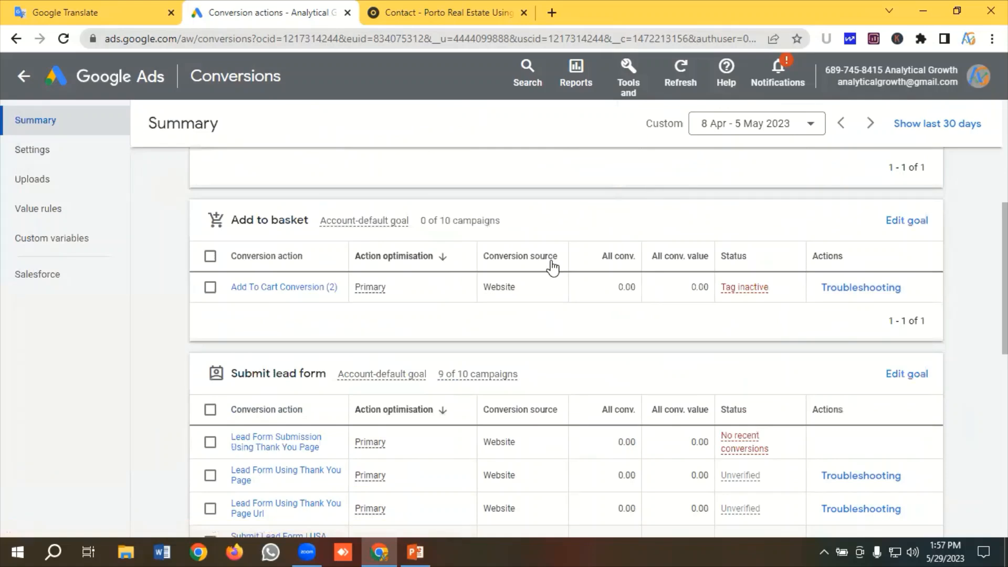
scroll(503, 276, "up", 5)
scroll(503, 277, "up", 1)
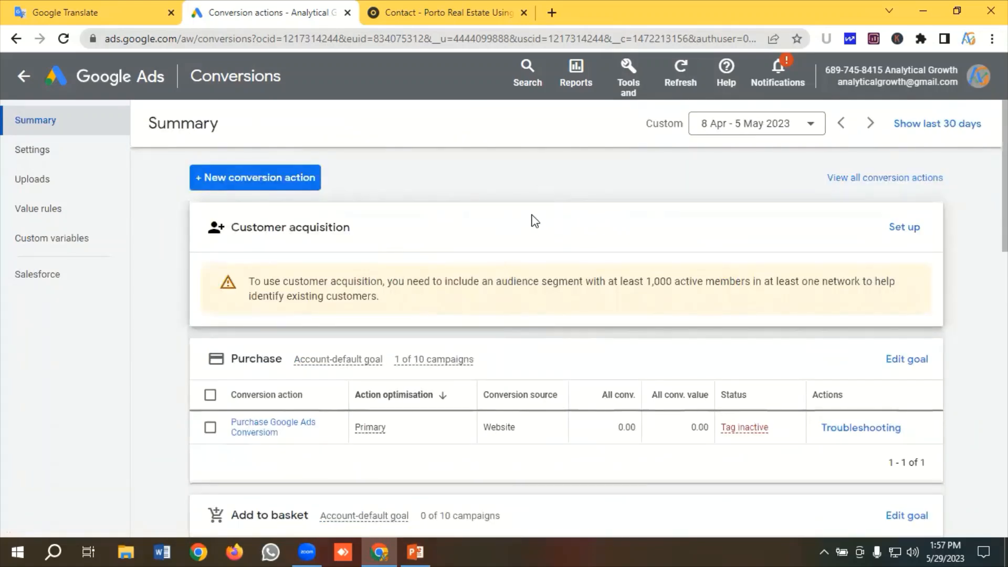
Return to the account overview, start a new campaign and review the available campaign objectives
left_click(137, 81)
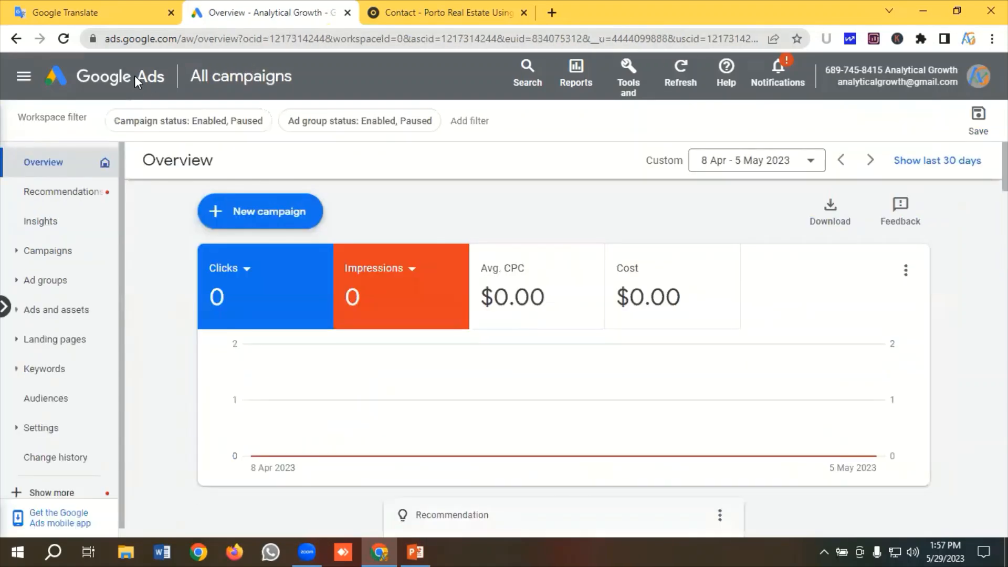
left_click(270, 216)
left_click(282, 225)
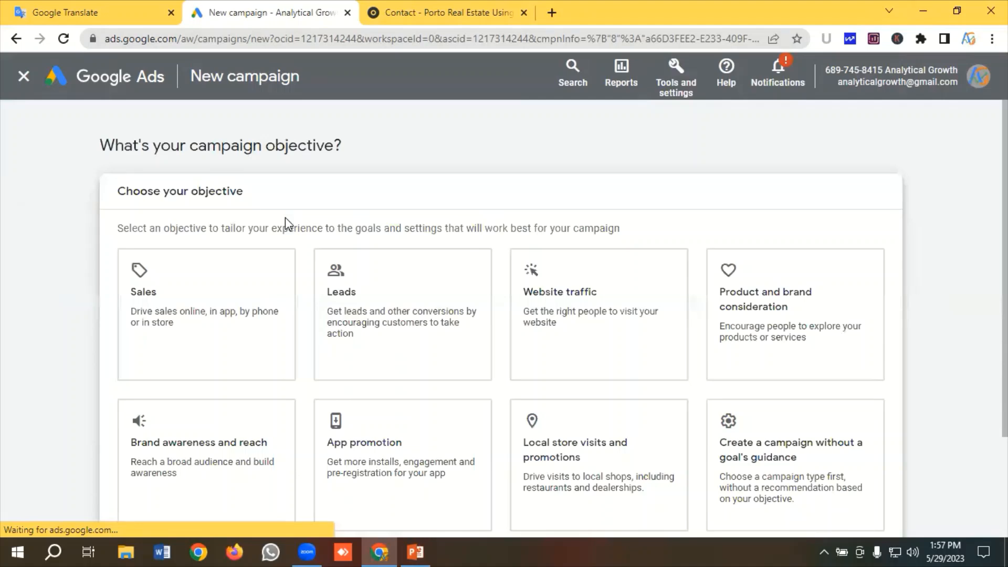
left_click(237, 308)
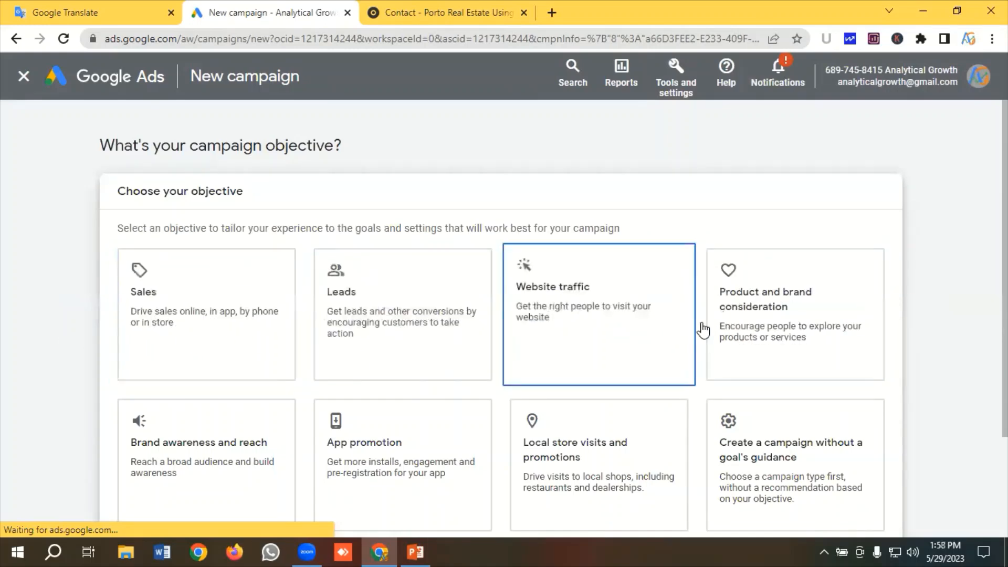
scroll(273, 389, "down", 3)
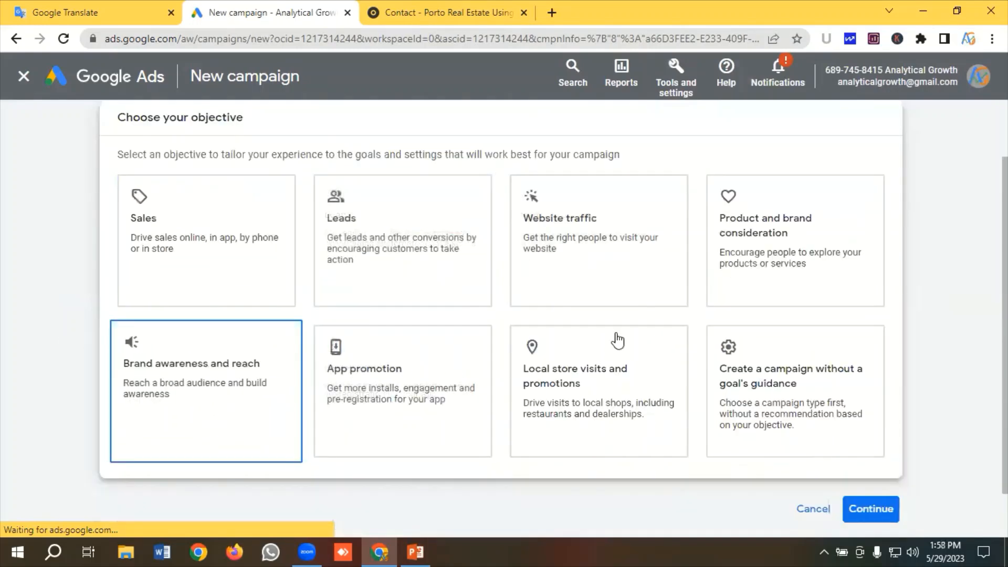
scroll(425, 337, "up", 3)
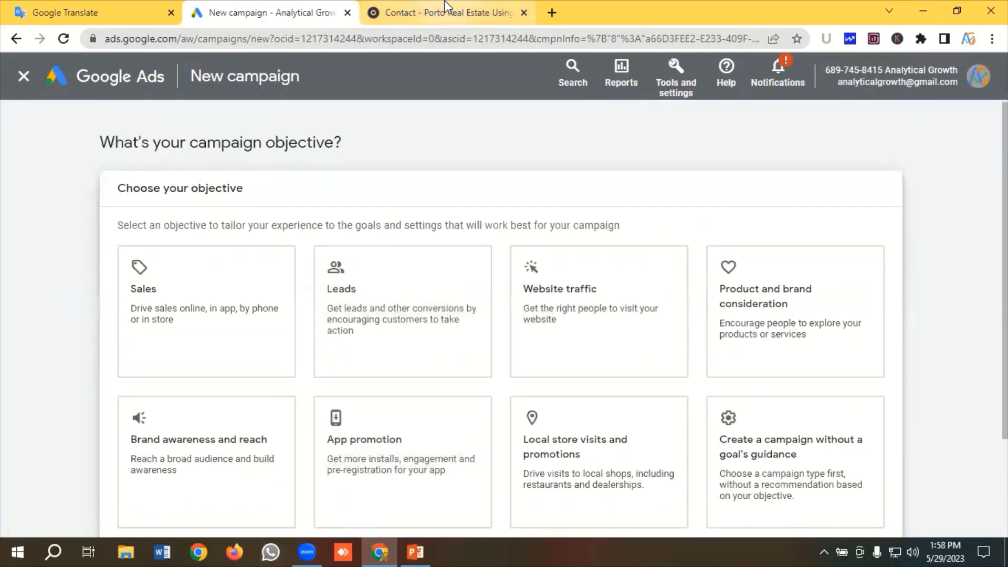
Switch to the Porto Contact page and check its contact form against the campaign objectives
left_click(441, 12)
scroll(336, 292, "down", 3)
scroll(241, 283, "down", 6)
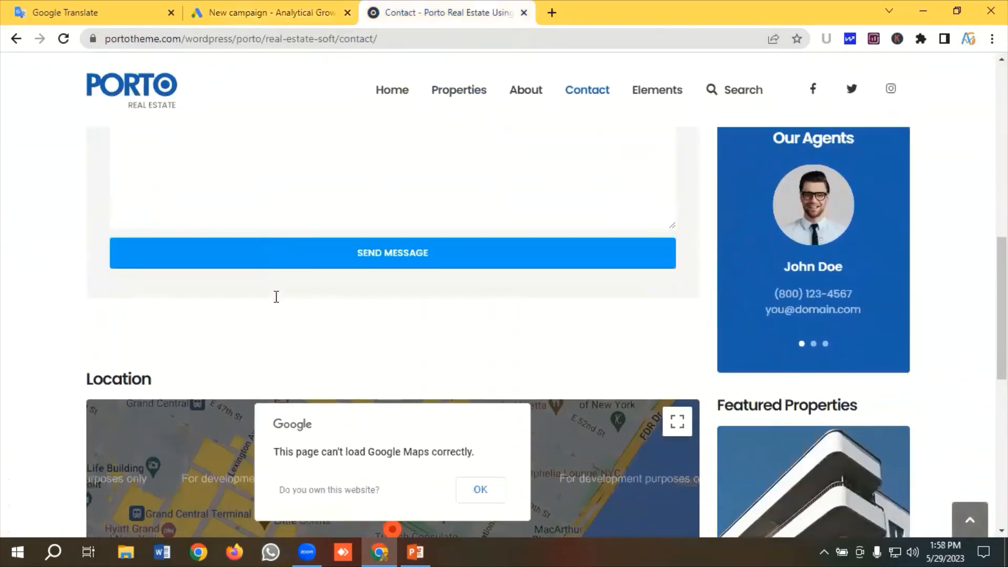
scroll(274, 297, "up", 5)
scroll(284, 295, "up", 2)
scroll(285, 295, "down", 5)
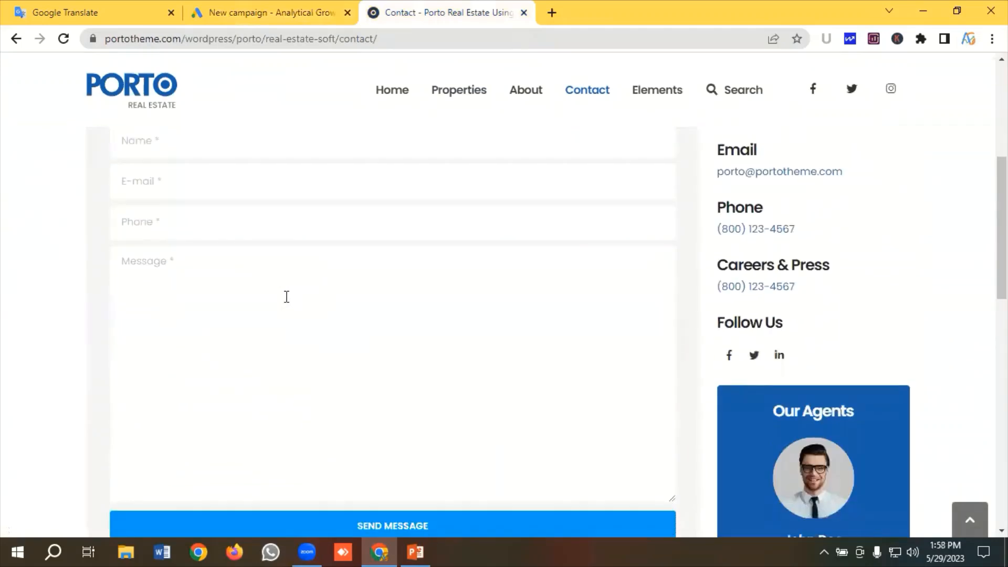
Review the Porto Contact page's form fields, return to the new campaign and choose Leads as its objective
scroll(289, 298, "up", 4)
scroll(290, 297, "down", 1)
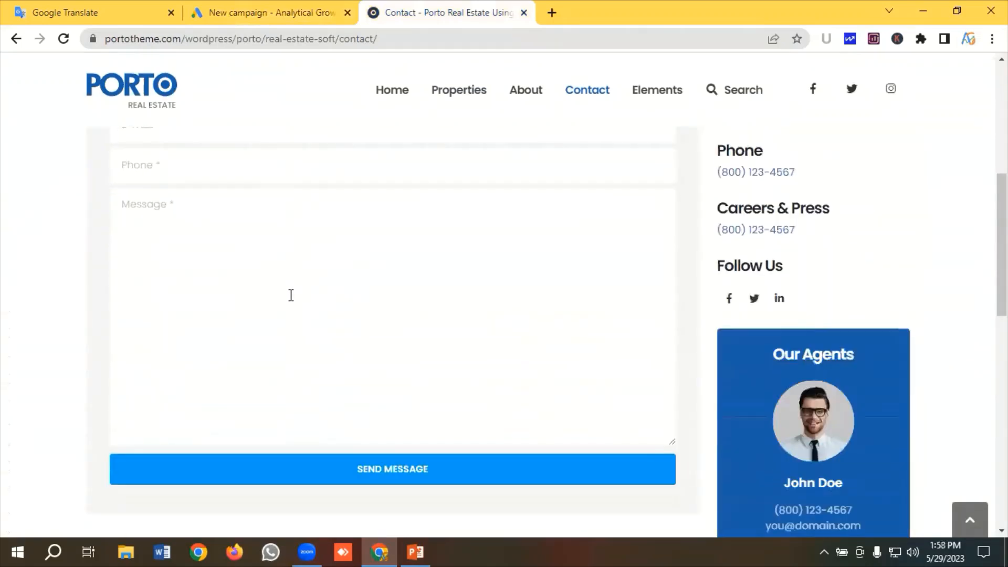
scroll(291, 295, "up", 4)
scroll(291, 295, "down", 3)
scroll(294, 295, "down", 4)
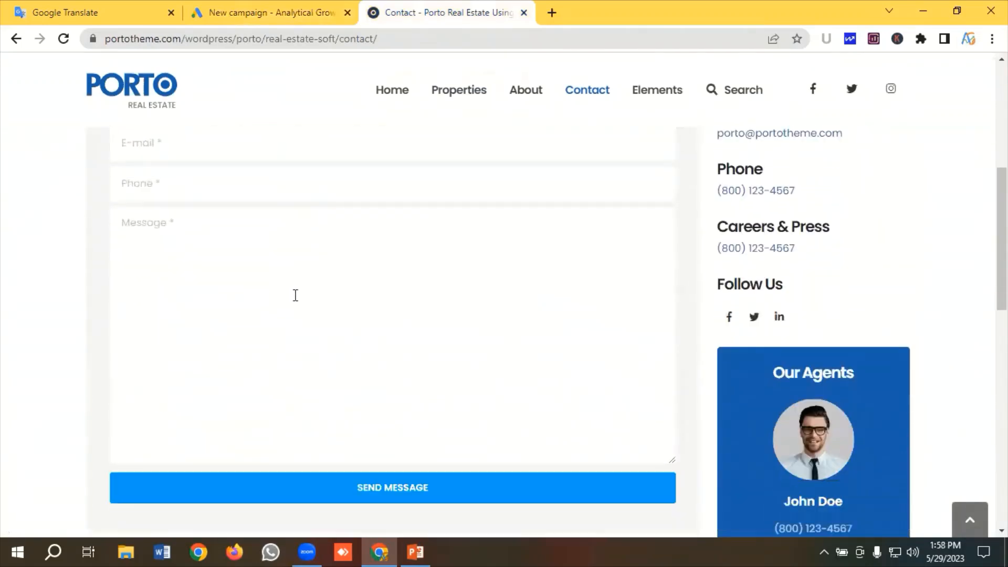
scroll(302, 295, "up", 4)
left_click(282, 7)
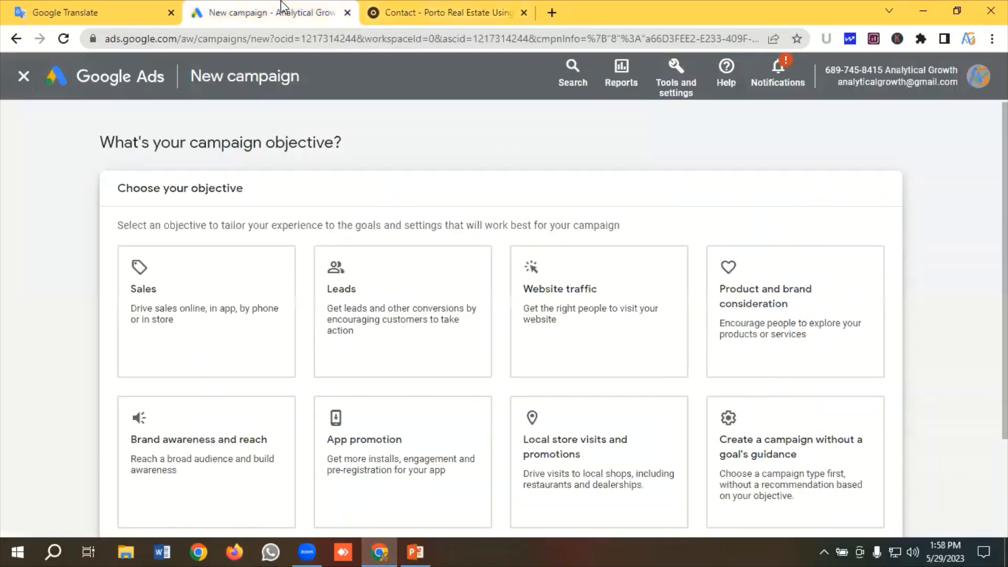
left_click(386, 289)
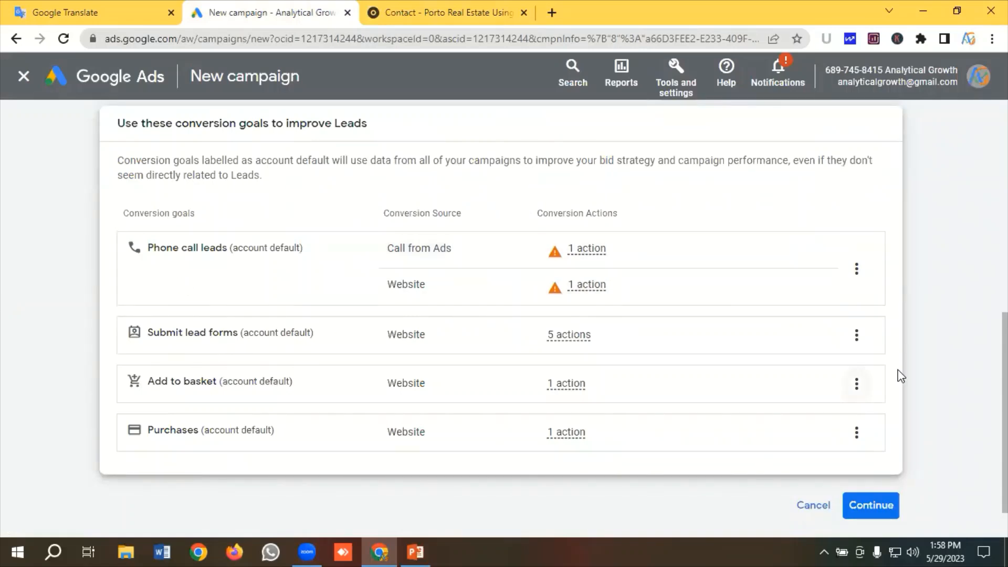
Remove the Add to basket and Purchases conversion goals from the campaign and continue to the campaign type selection
left_click(856, 384)
left_click(903, 400)
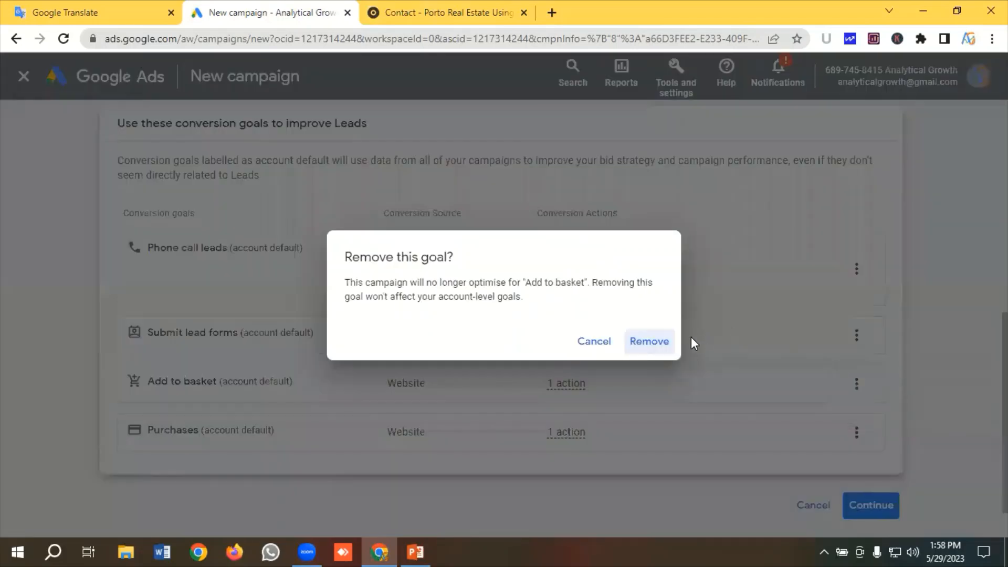
left_click(671, 342)
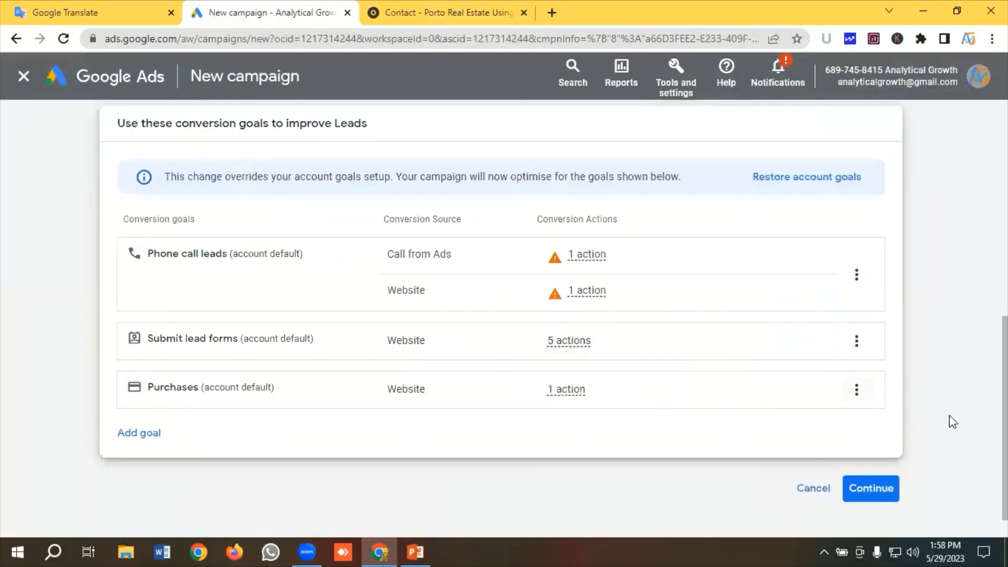
left_click(857, 390)
left_click(949, 415)
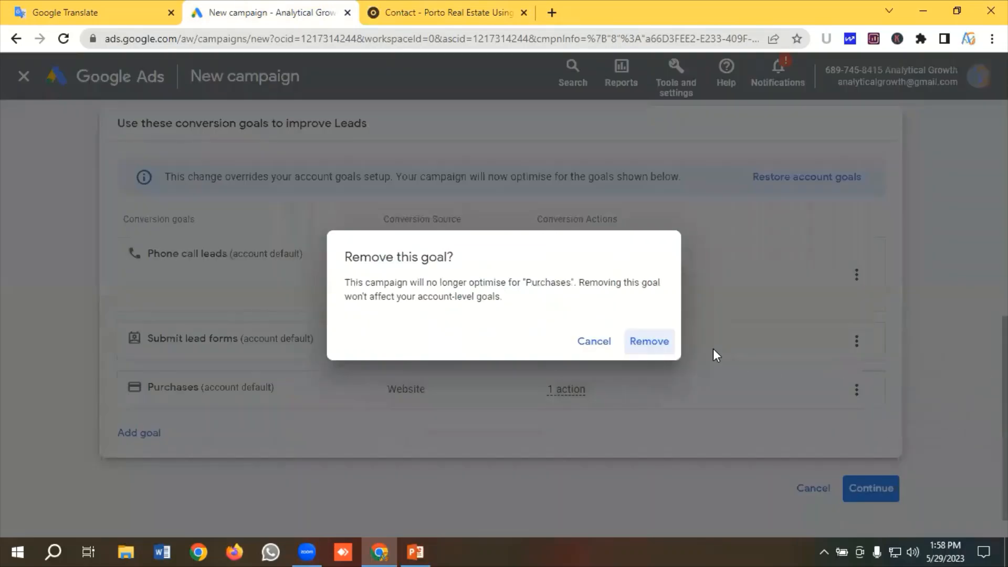
left_click(657, 342)
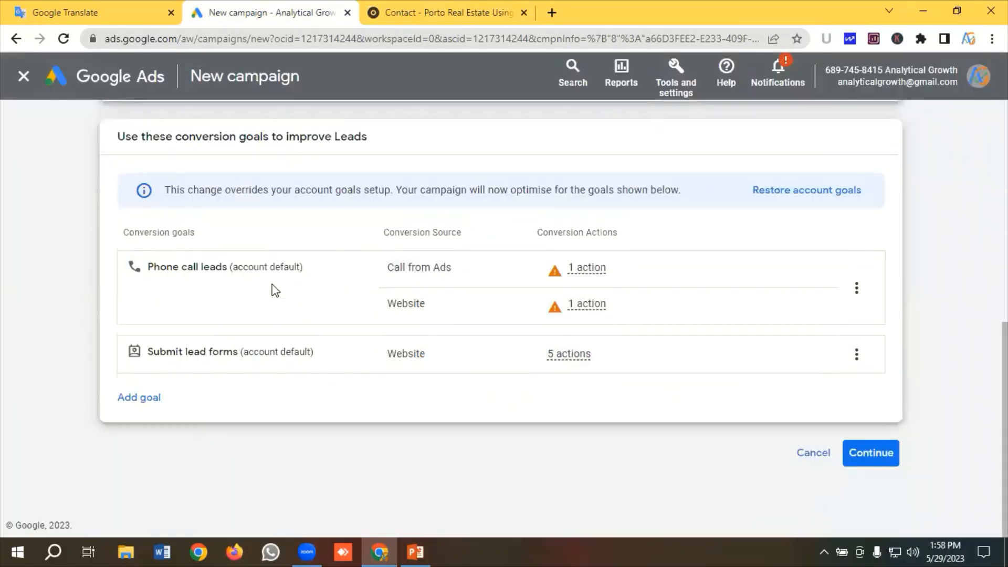
left_click(867, 457)
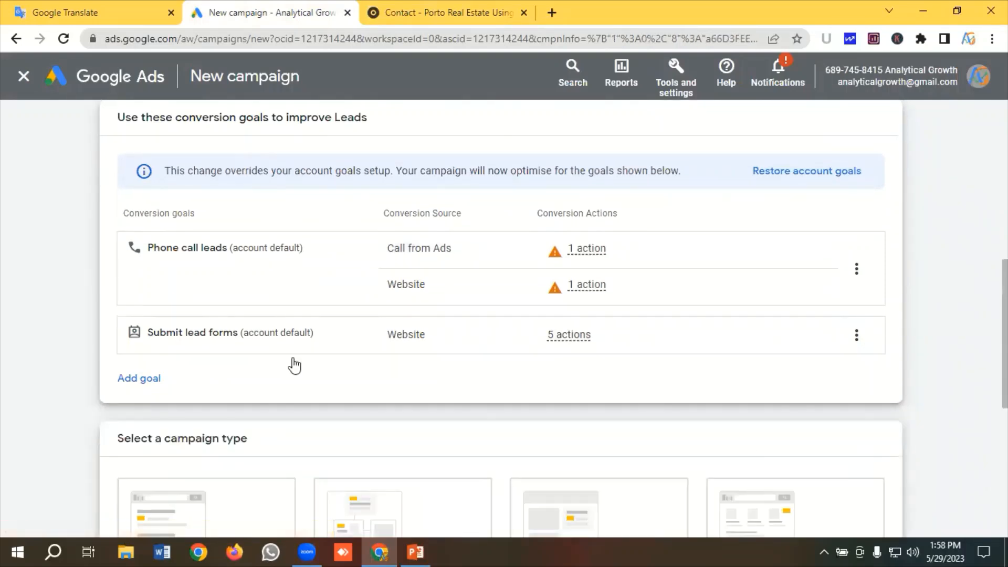
Choose Search as the campaign type
scroll(292, 364, "down", 4)
left_click(175, 303)
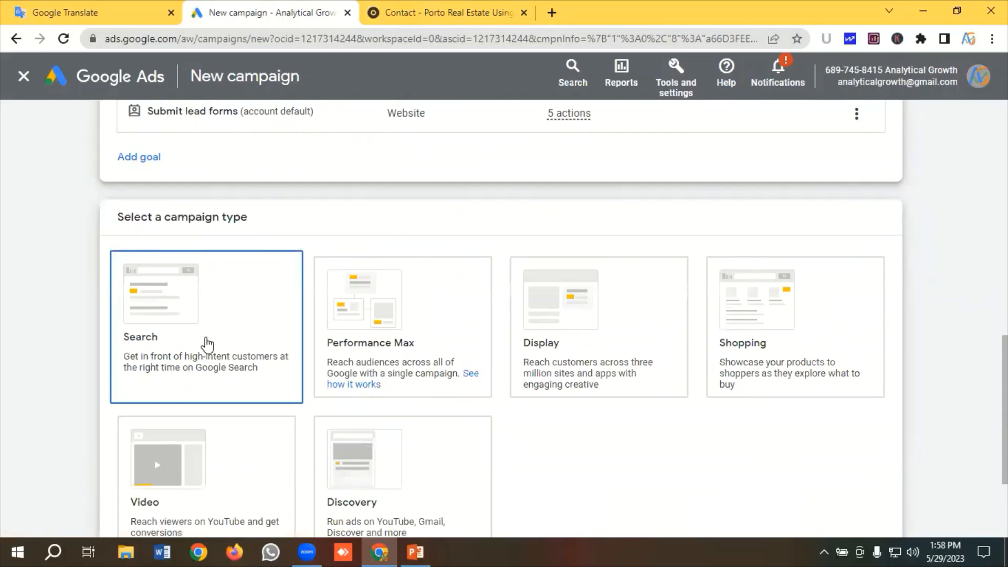
scroll(209, 319, "down", 1)
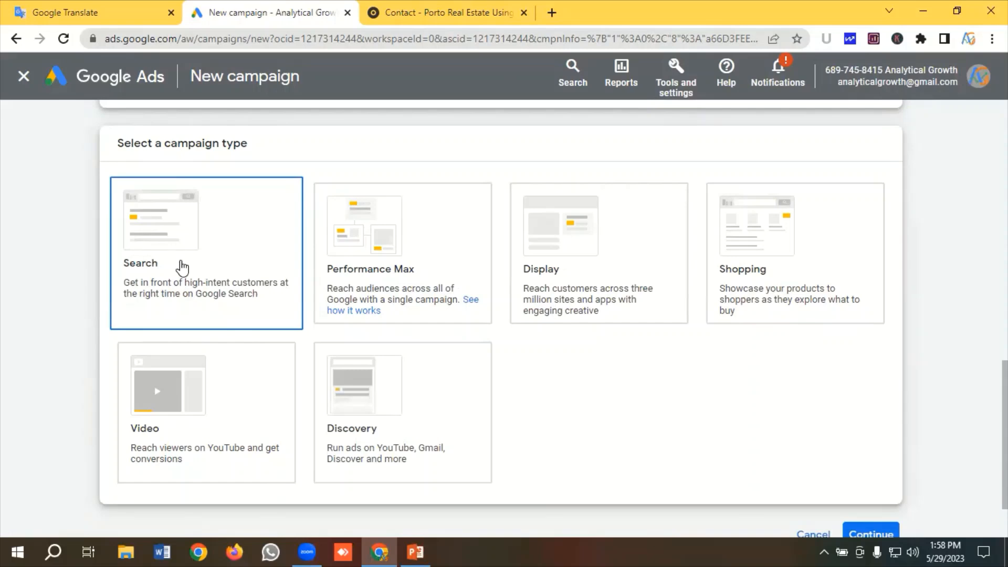
Name the campaign "Porto Real Estate | Leads" and start it as a new campaign instead of resuming a saved draft
scroll(183, 265, "down", 7)
scroll(210, 239, "up", 1)
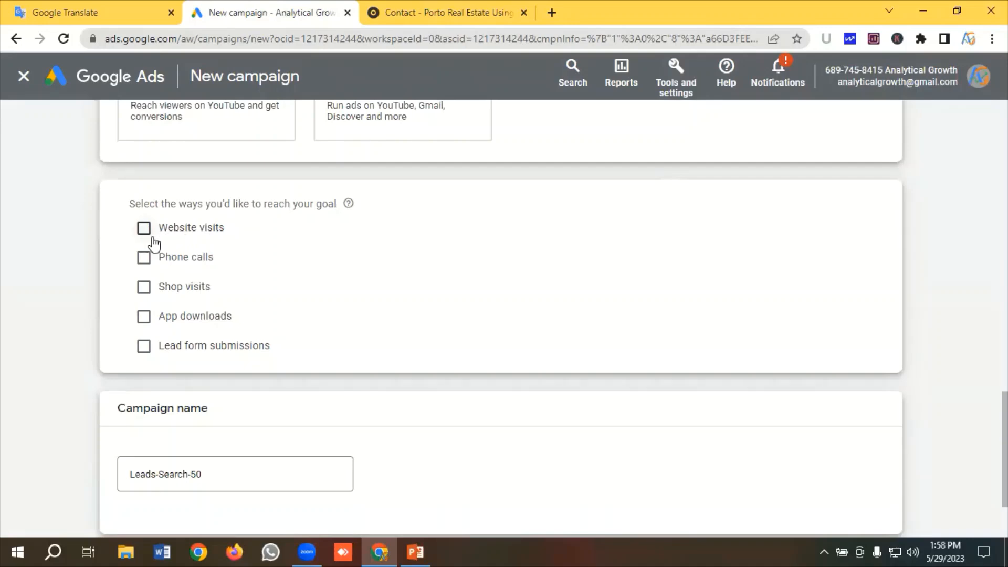
scroll(300, 283, "down", 2)
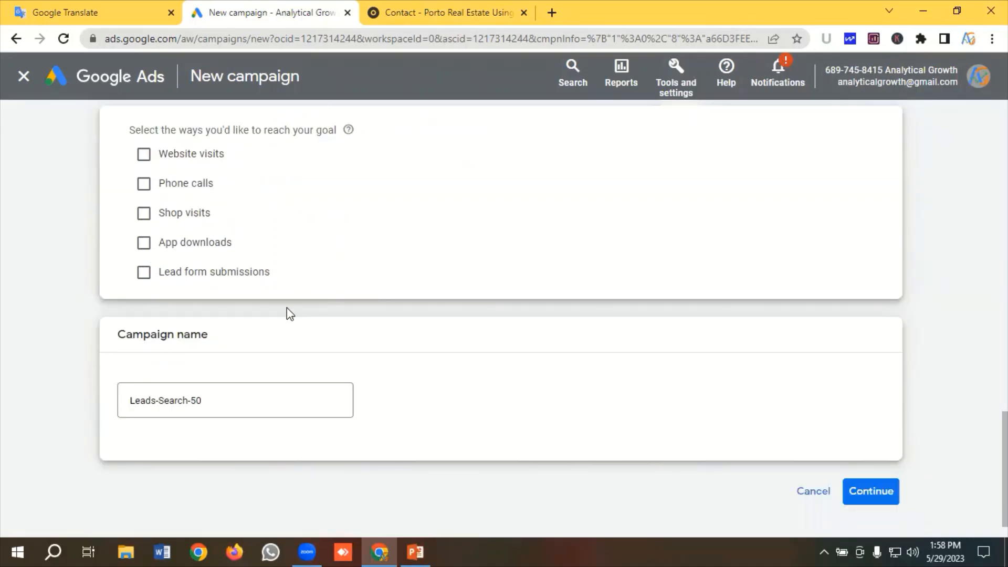
scroll(223, 237, "up", 2)
scroll(255, 315, "down", 3)
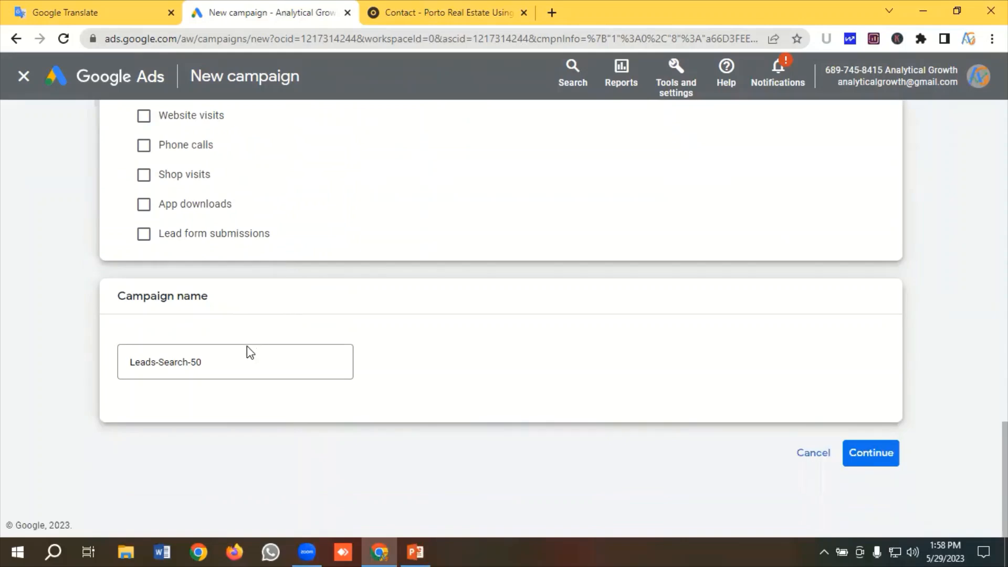
left_click(238, 360)
left_click_drag(235, 361, 125, 363)
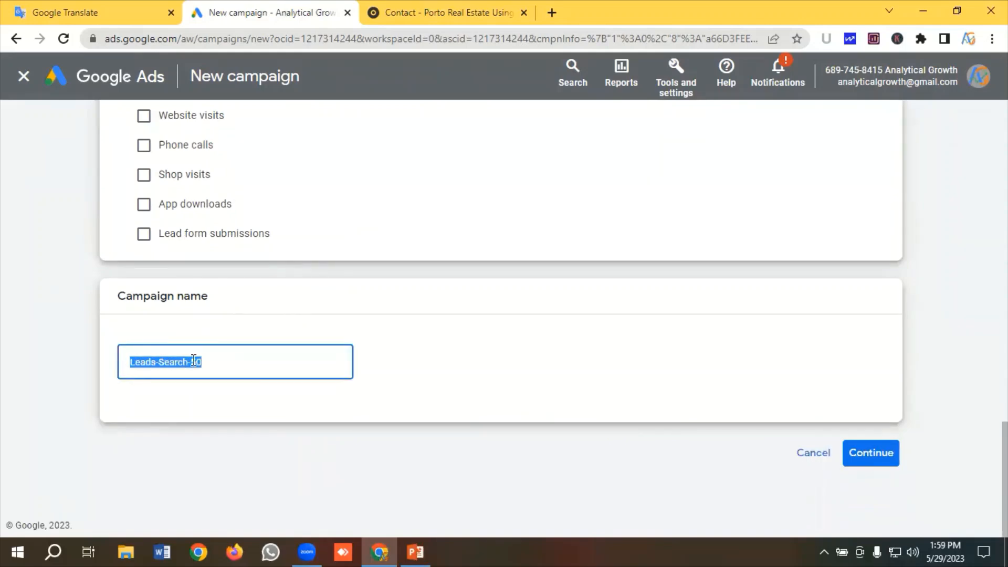
key("BackSpace")
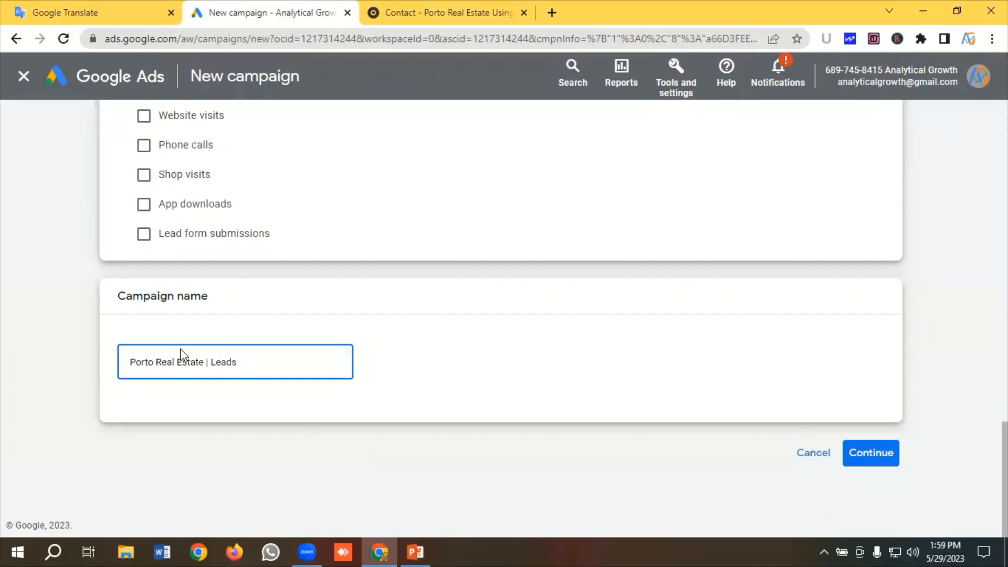
left_click(877, 463)
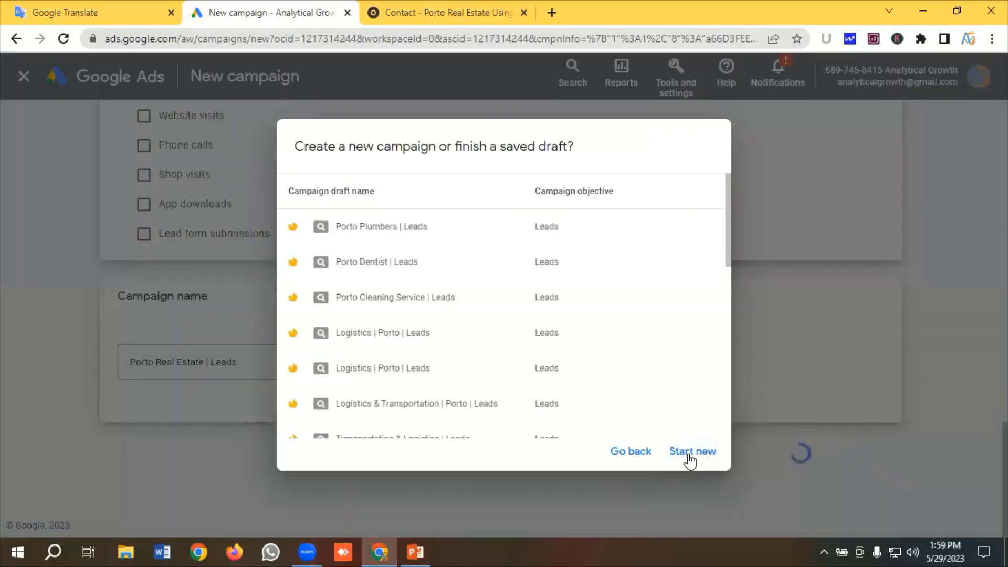
left_click(689, 453)
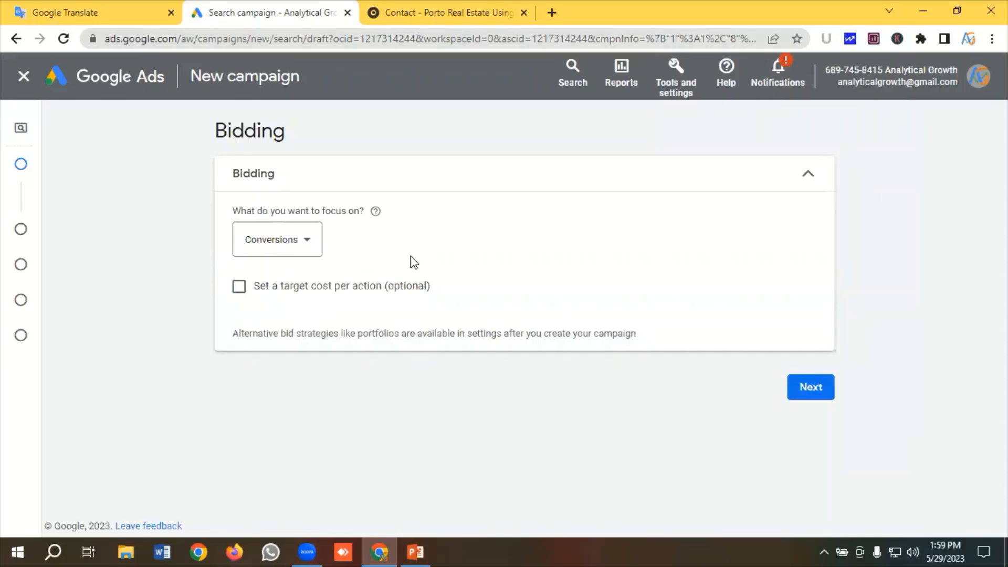
Set the bidding focus to Clicks and proceed to the campaign settings
left_click(206, 245)
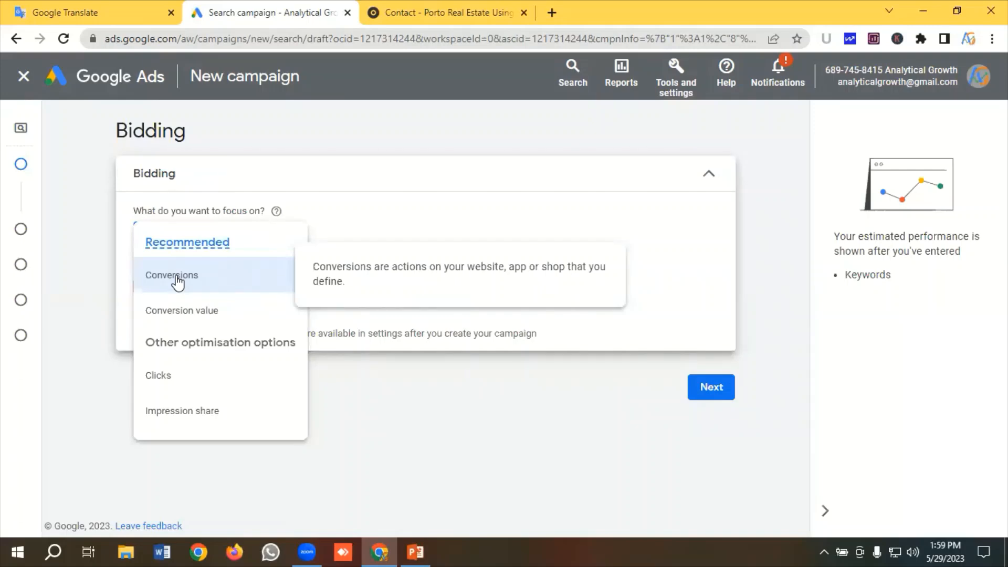
left_click(159, 376)
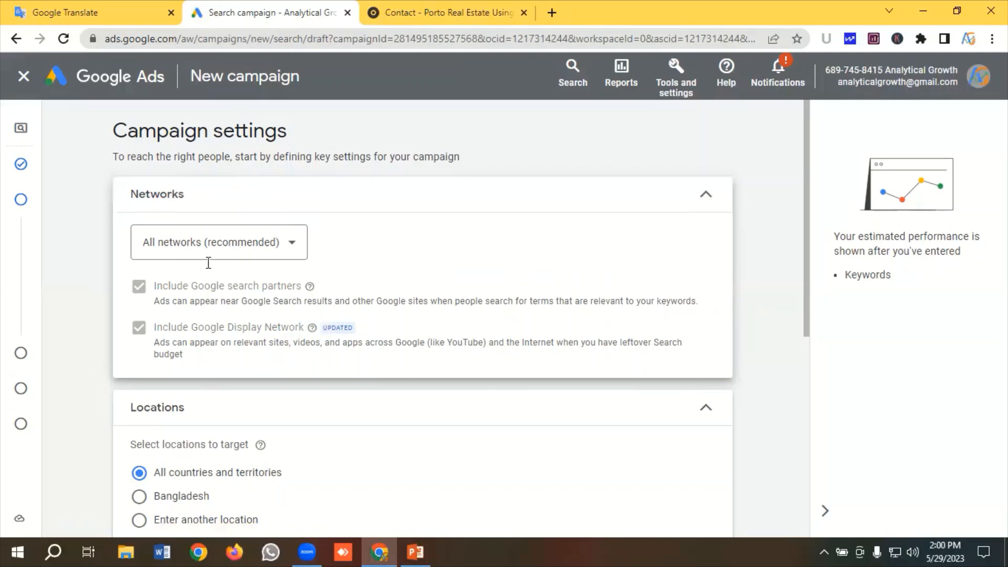
Choose the networks manually and exclude both the Google Display Network and Google search partners
left_click(185, 251)
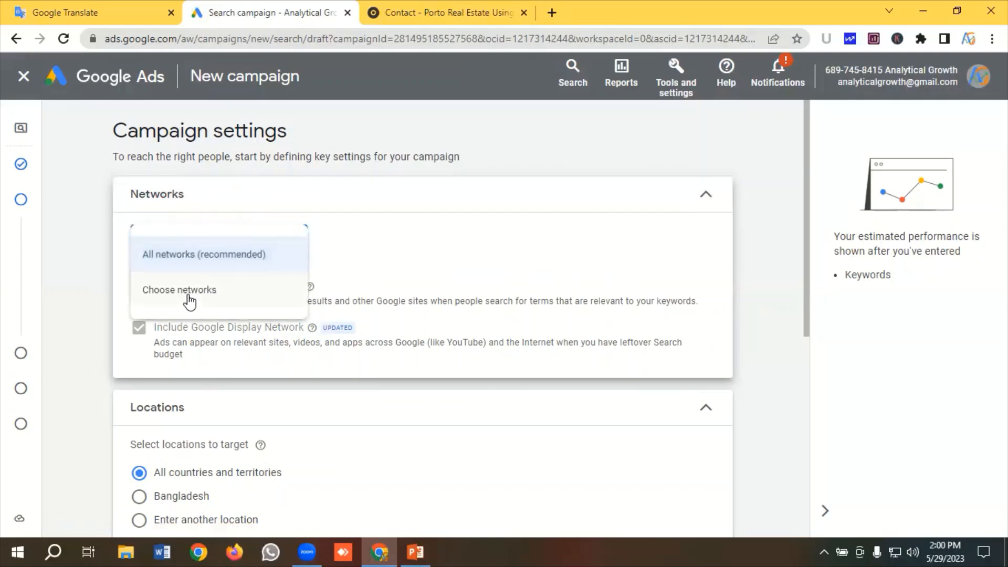
left_click(188, 296)
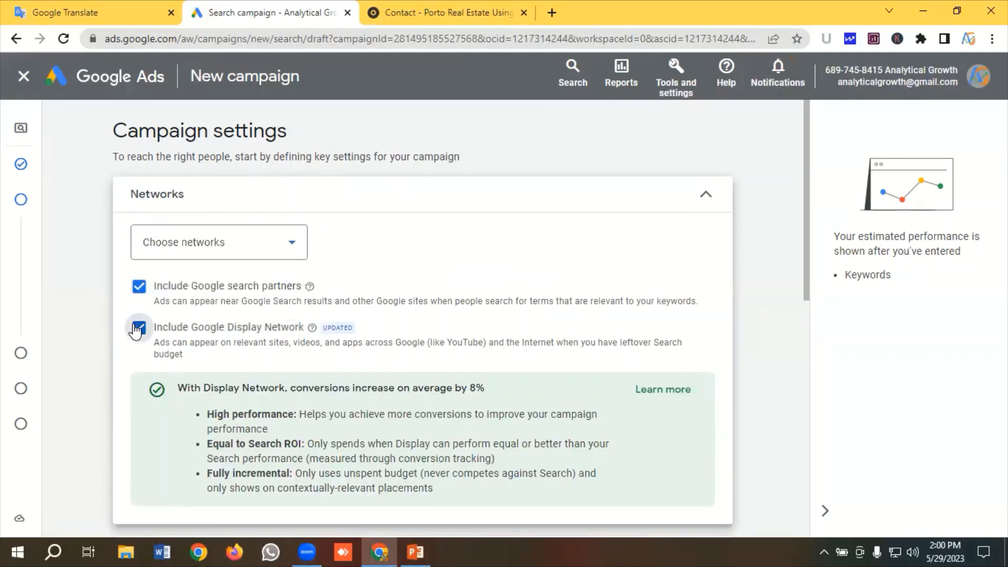
left_click(138, 329)
left_click(139, 286)
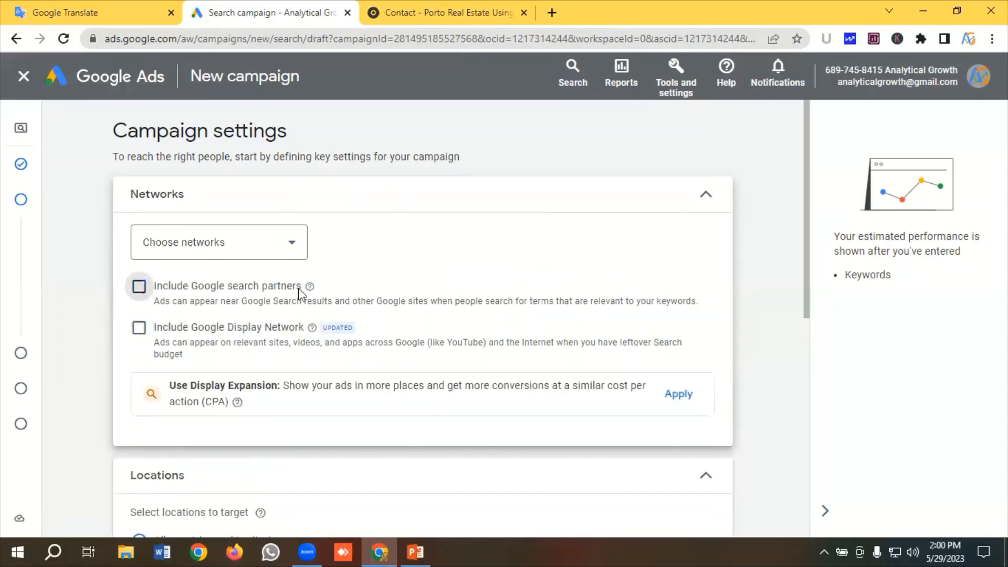
Target the state of Florida, United States, as the campaign's location
scroll(300, 290, "down", 5)
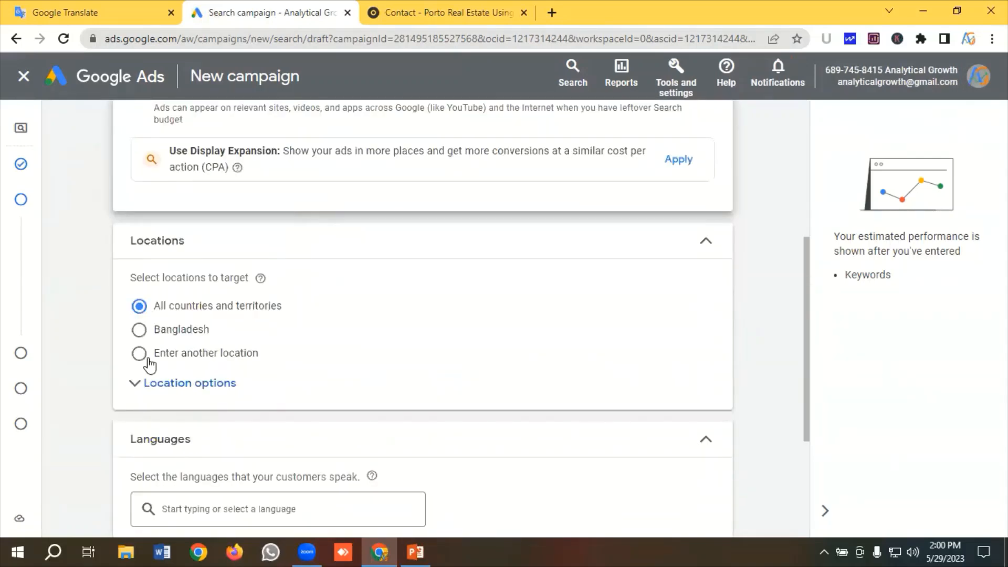
left_click(224, 357)
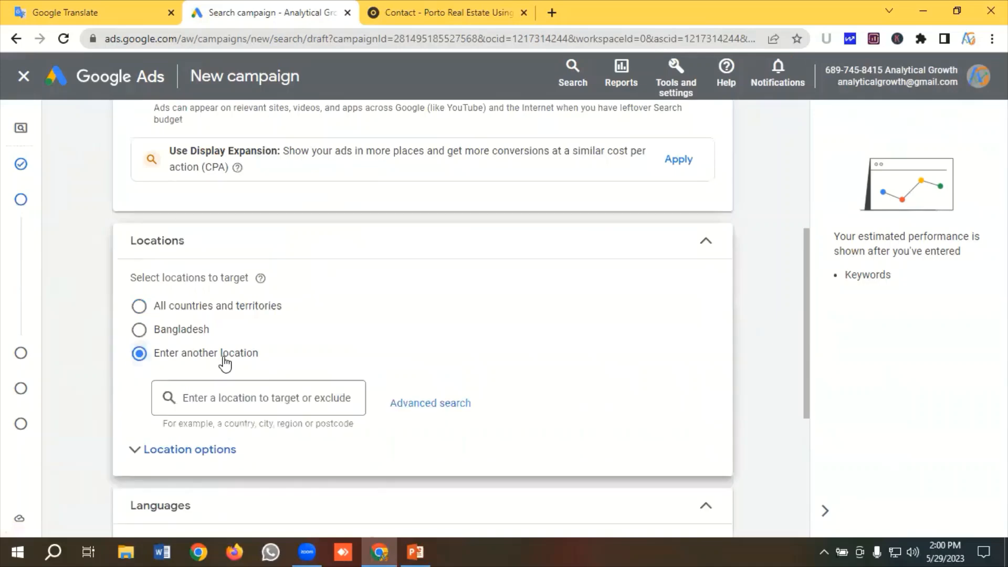
scroll(226, 362, "down", 3)
left_click(226, 254)
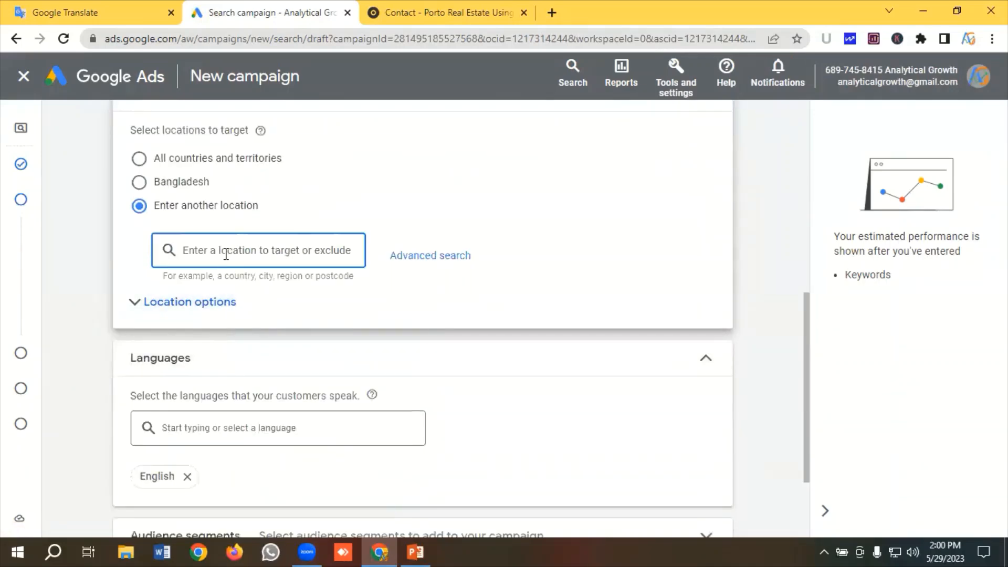
type("Flo")
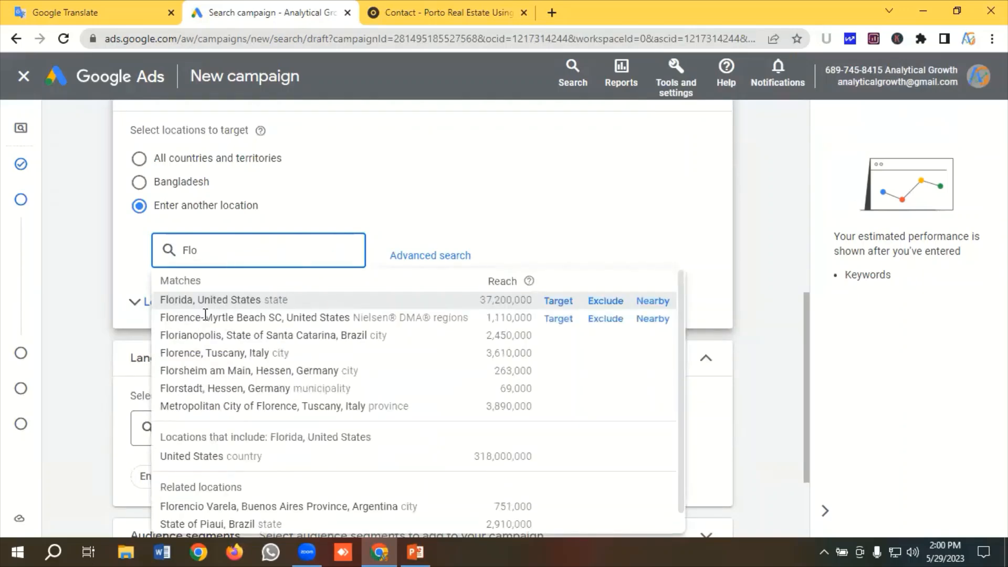
left_click(559, 303)
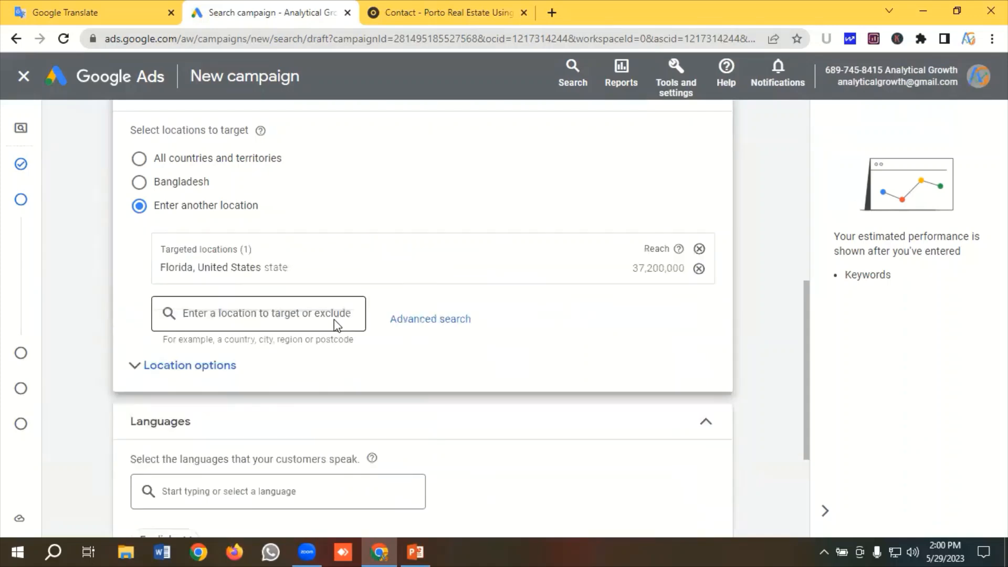
Restrict location targeting to Presence: people in or regularly in the targeted locations
scroll(341, 315, "down", 1)
left_click(184, 292)
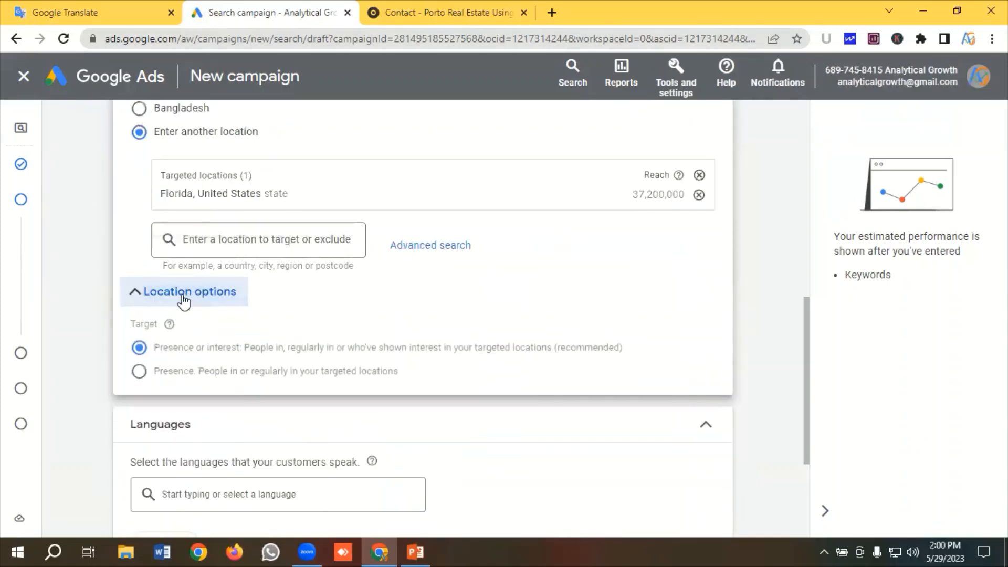
left_click(193, 378)
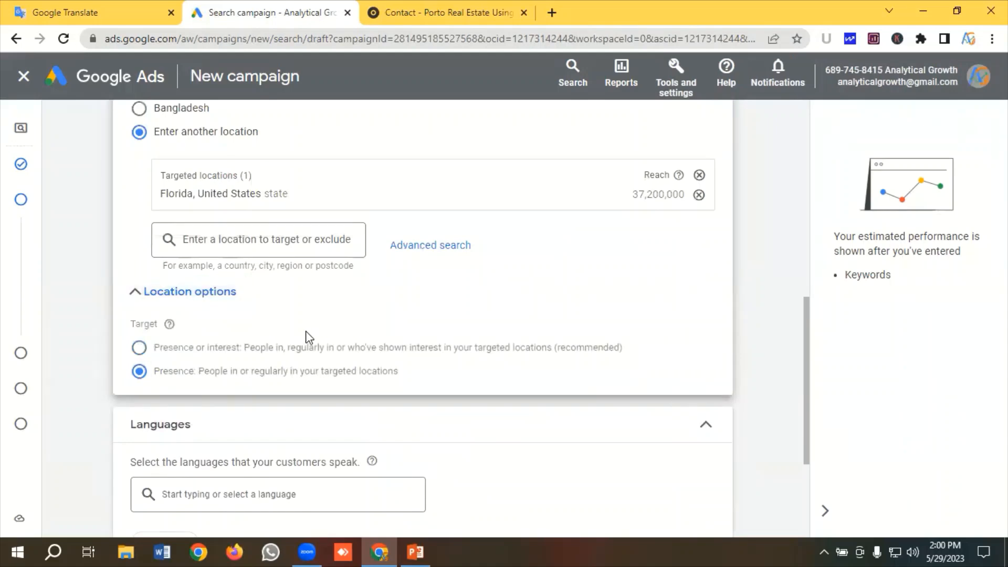
Check the campaign's language selection against the list of available languages
scroll(308, 335, "down", 2)
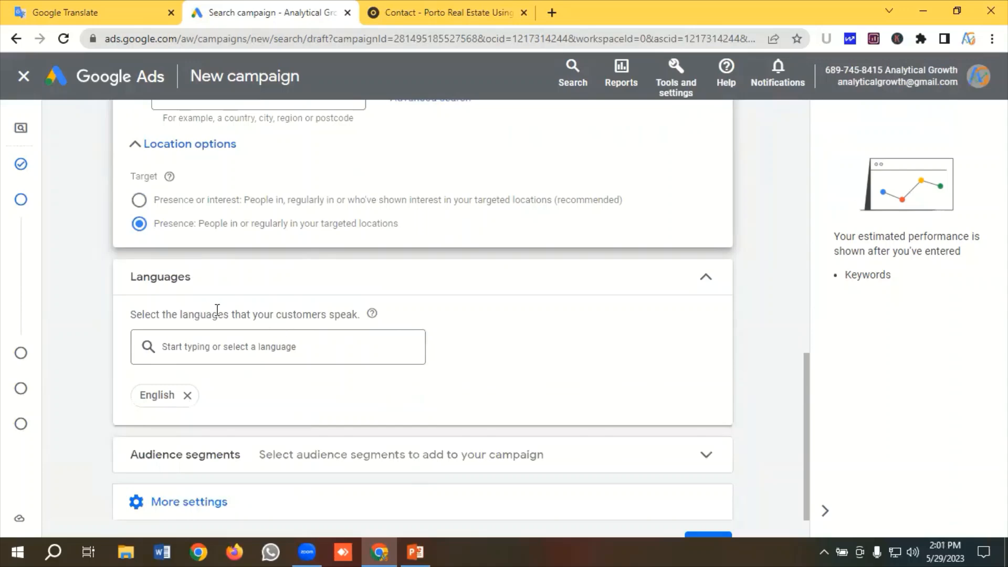
scroll(208, 310, "down", 1)
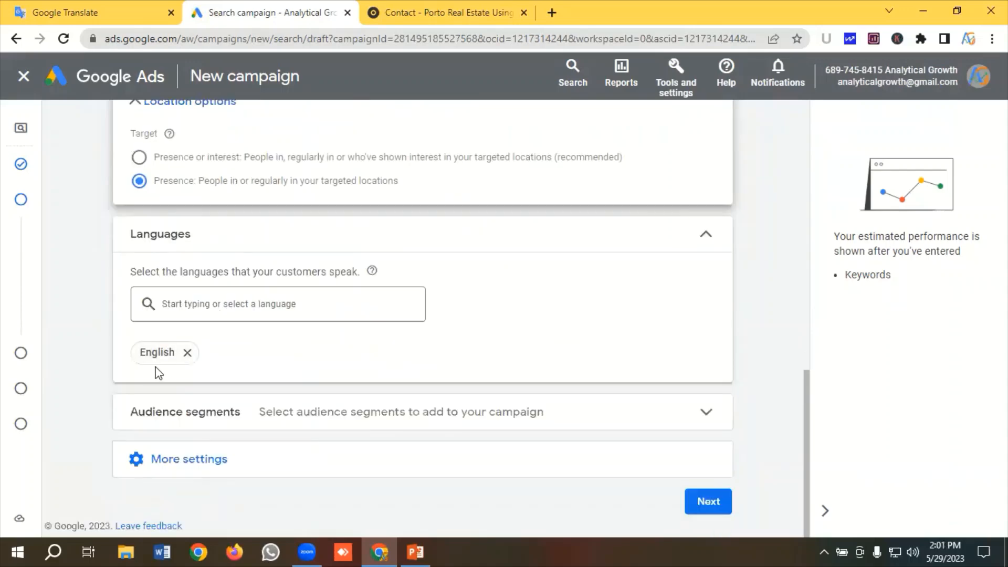
left_click(229, 305)
scroll(200, 142, "down", 3)
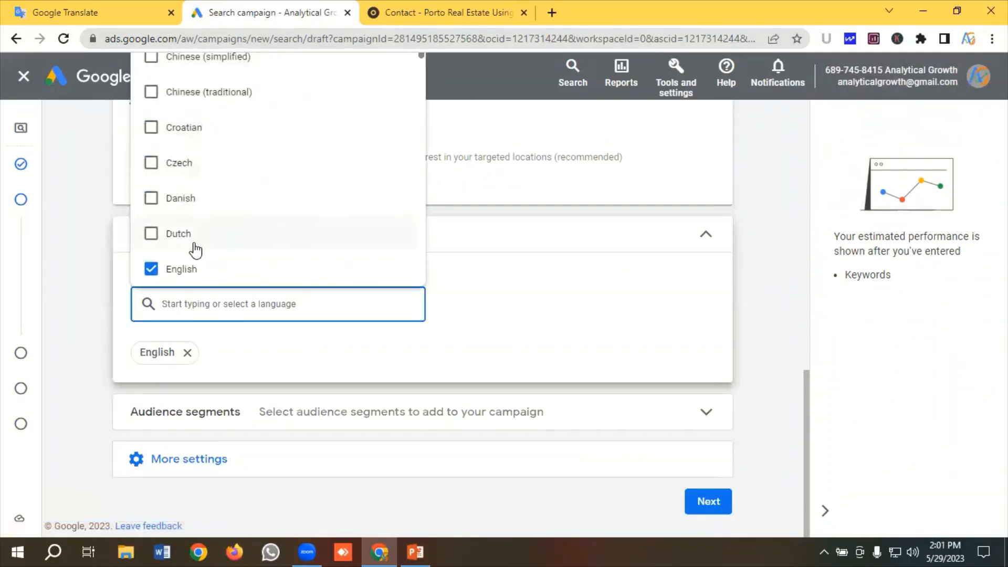
left_click(467, 306)
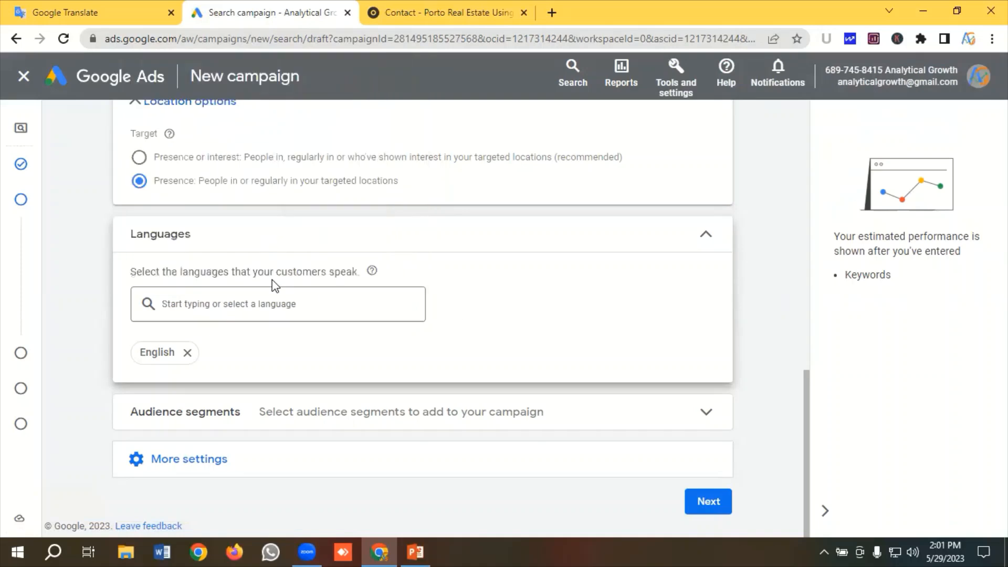
Browse the audience segment categories available for the campaign without adding any segment
left_click(212, 404)
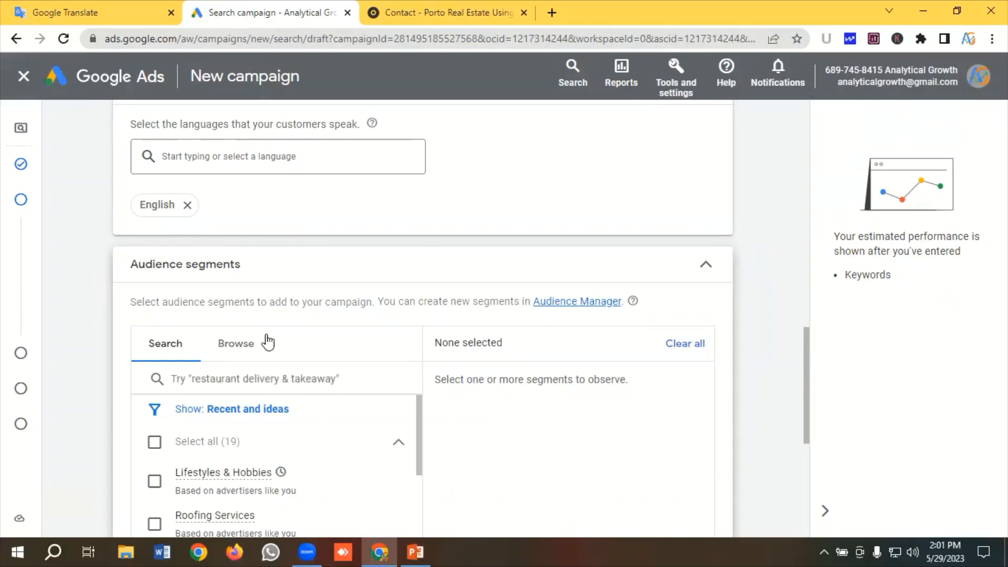
scroll(256, 318, "down", 2)
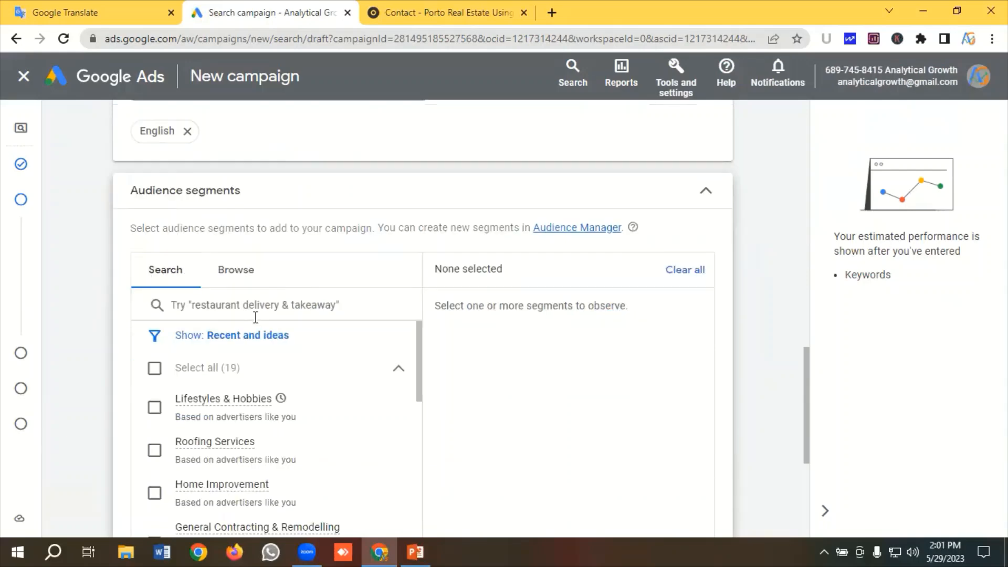
left_click(242, 271)
scroll(241, 270, "down", 1)
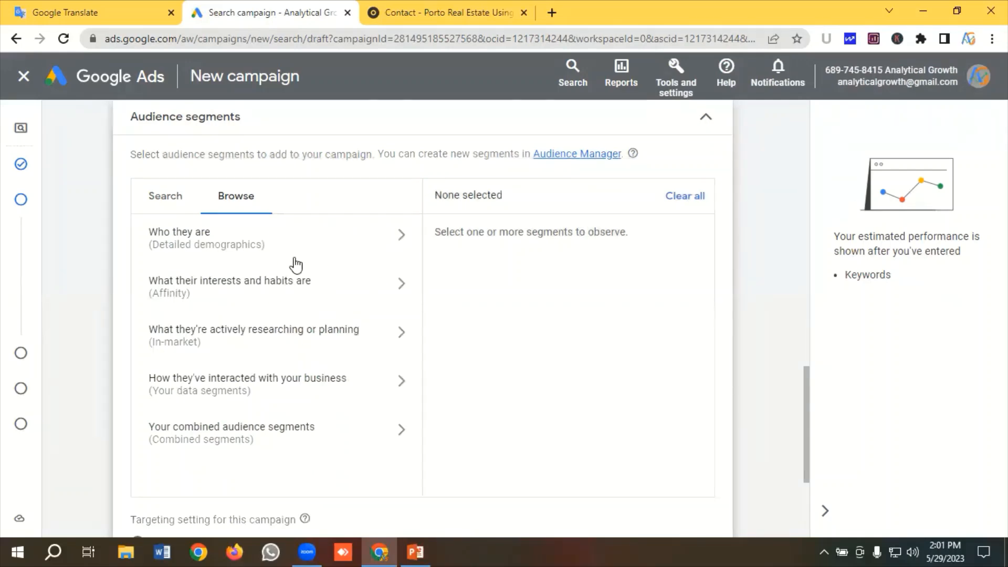
left_click(708, 118)
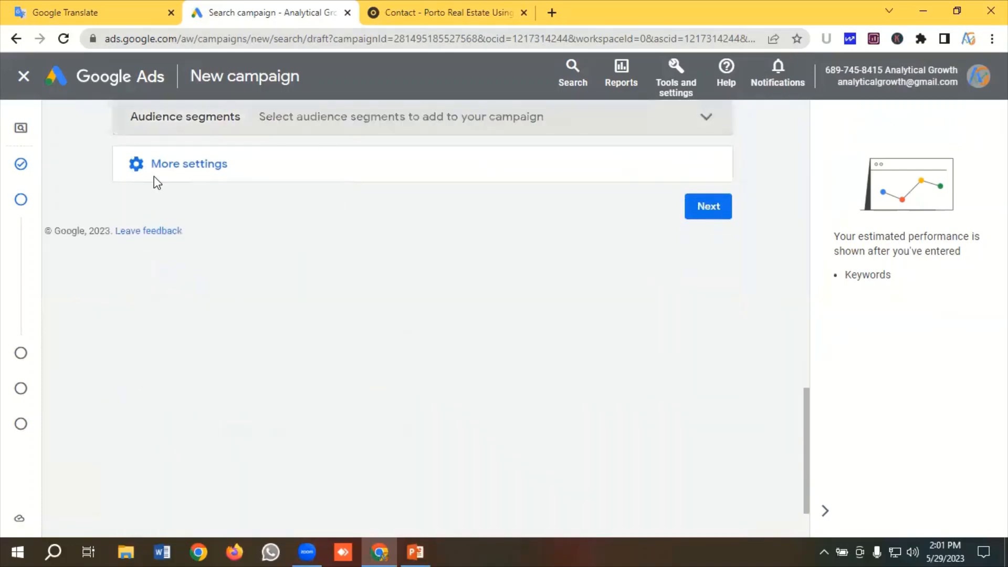
Set the campaign's end date to 29 Jun 2023
left_click(174, 167)
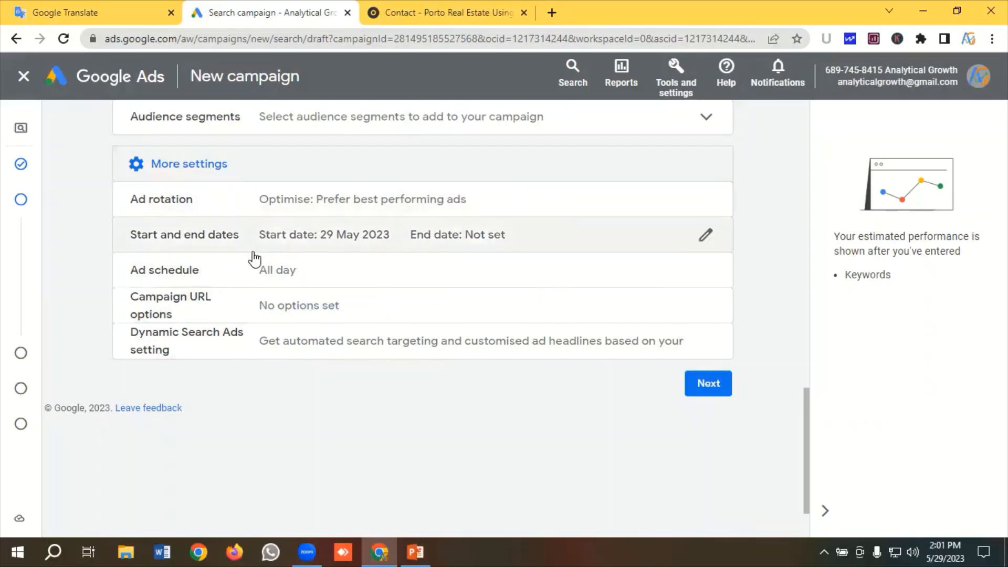
left_click(707, 237)
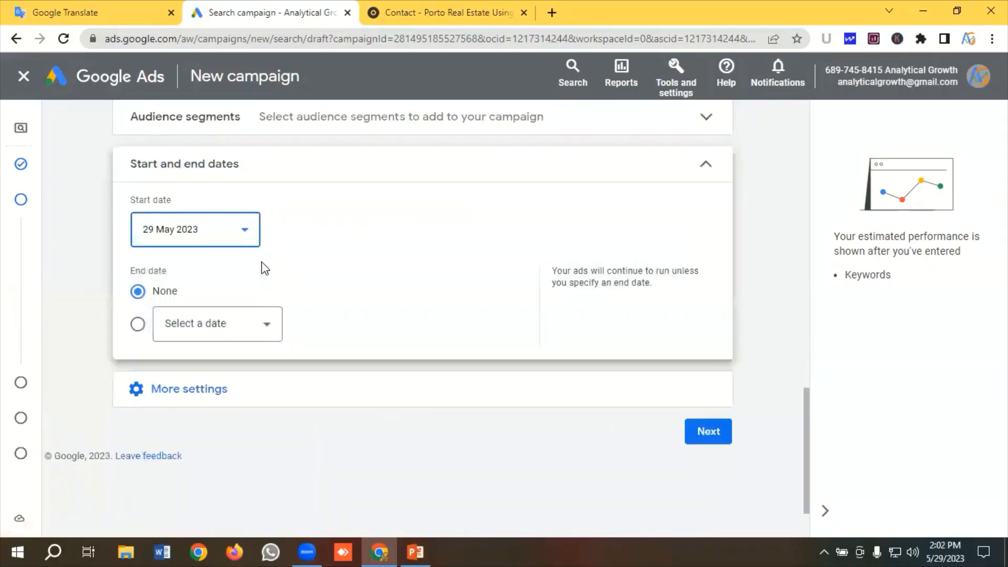
left_click(240, 331)
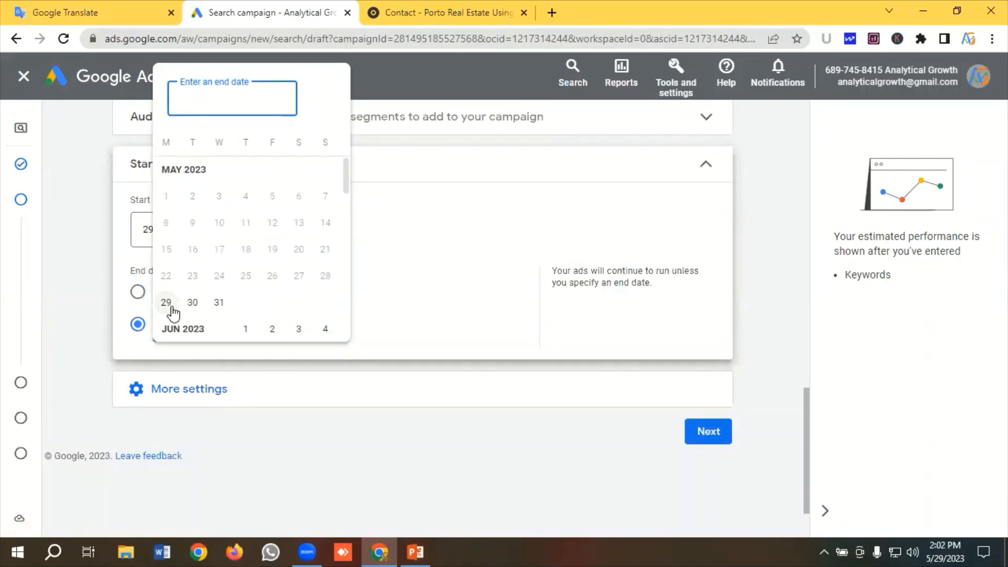
scroll(259, 313, "down", 3)
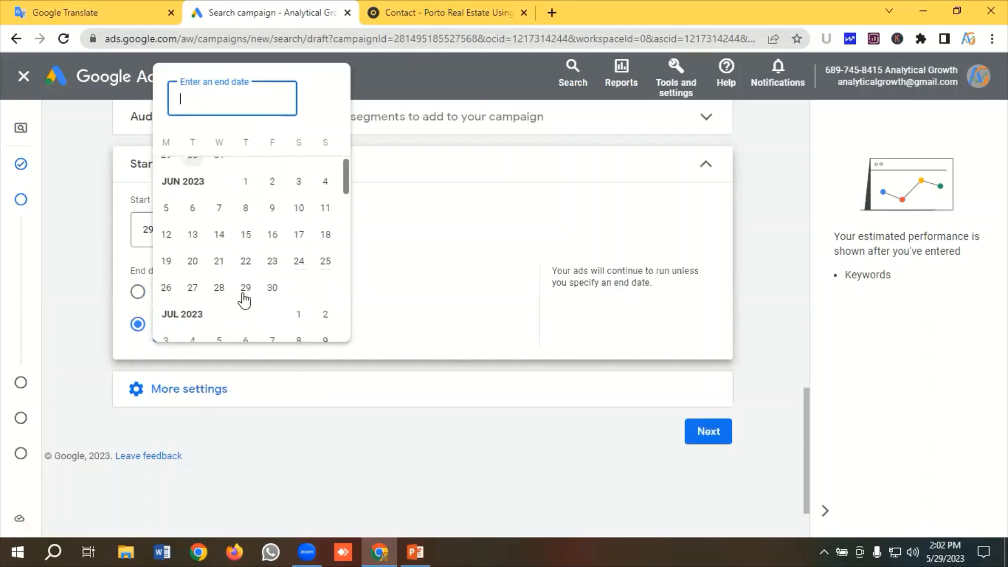
left_click(245, 289)
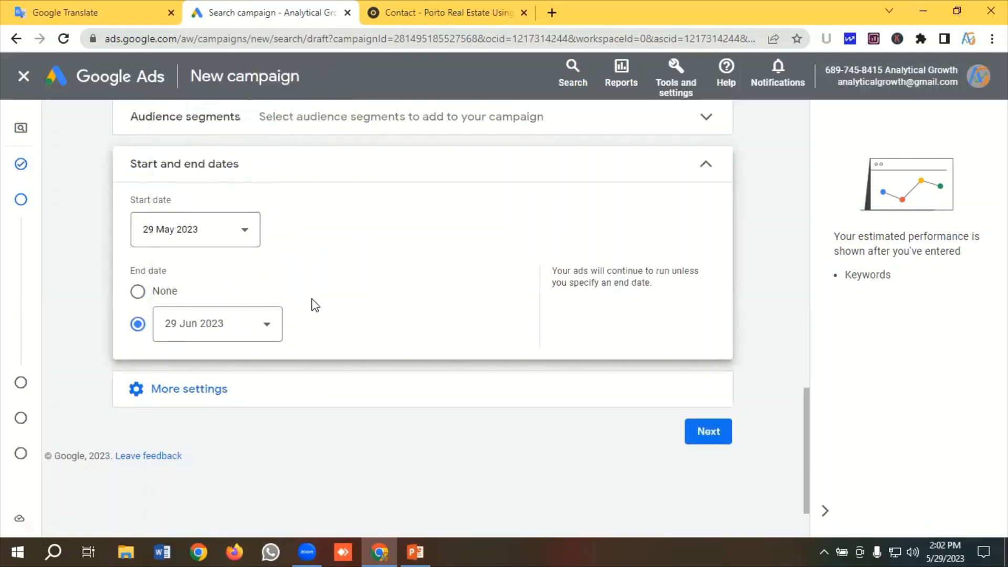
Review the ad schedule and the remaining additional campaign settings, and continue to the keywords and ads stage
scroll(313, 306, "down", 2)
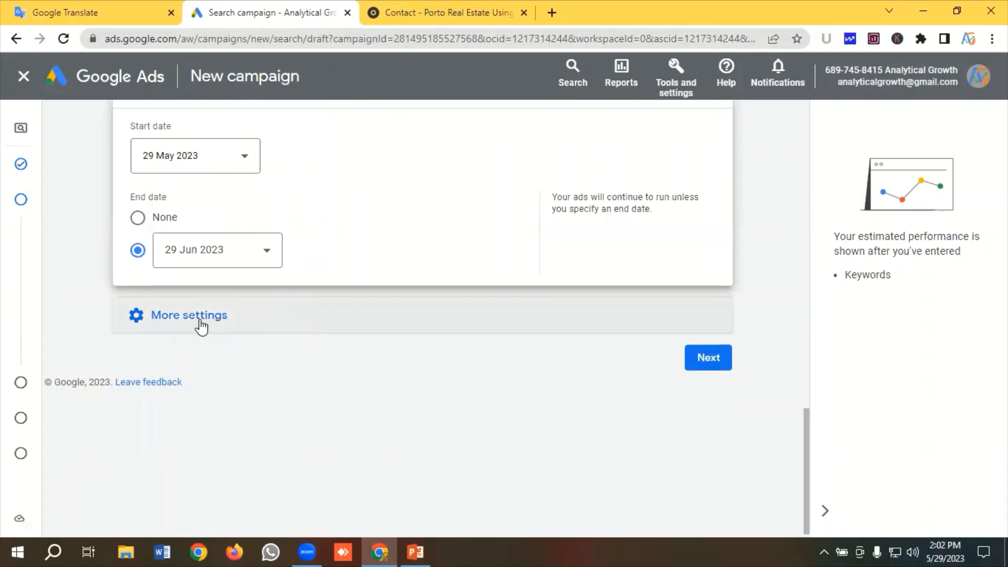
left_click(201, 326)
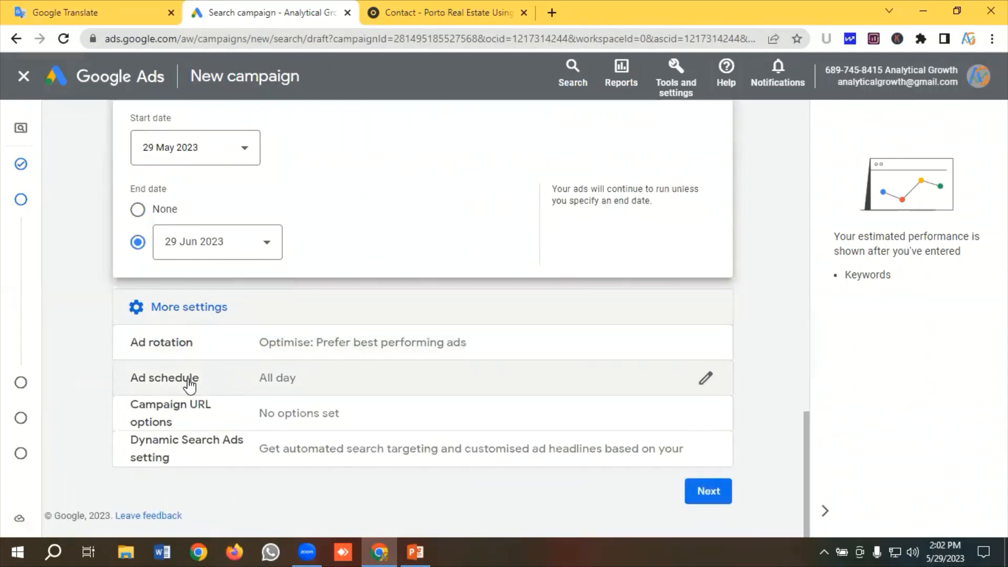
left_click(240, 387)
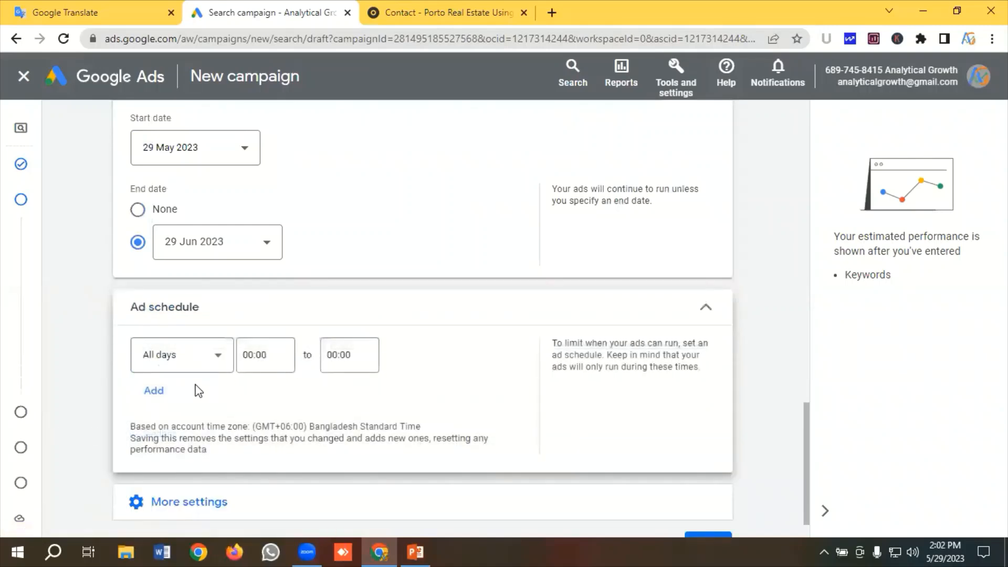
scroll(483, 344, "down", 1)
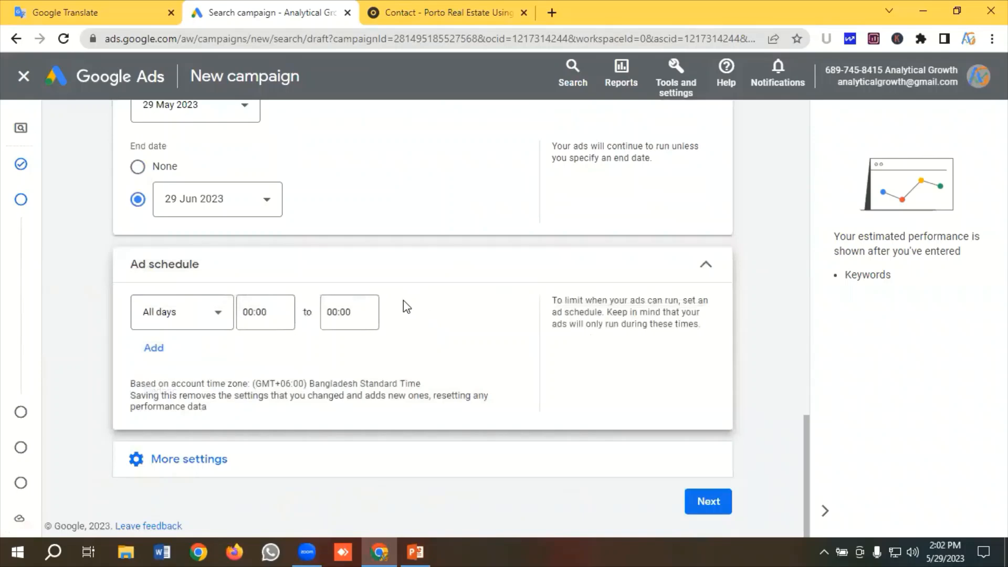
left_click(187, 464)
scroll(237, 381, "down", 1)
scroll(242, 413, "down", 1)
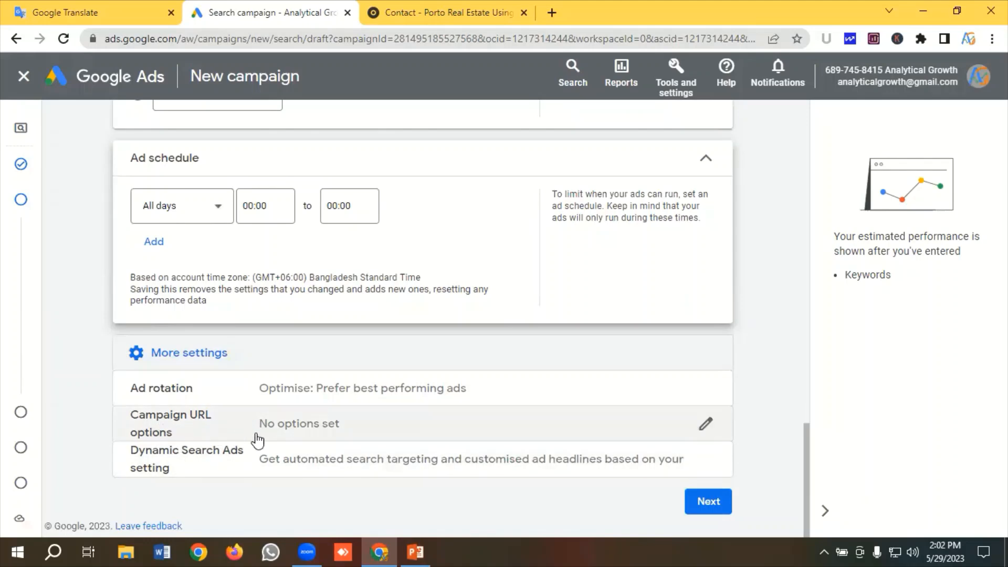
left_click(706, 502)
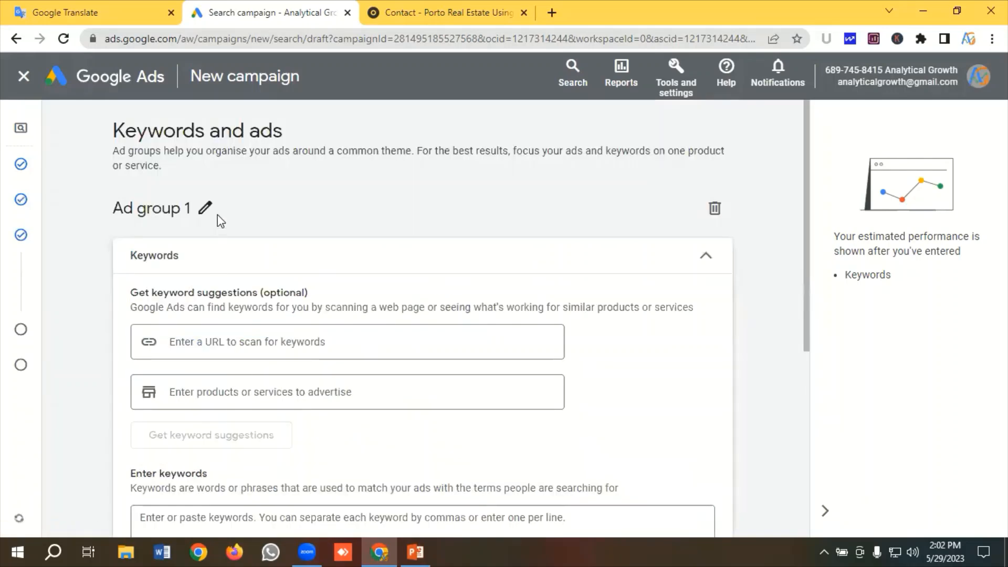
Copy the ad group name from the Google Translate notes and rename Ad group 1 as "Residential Properties Phrase"
left_click(105, 13)
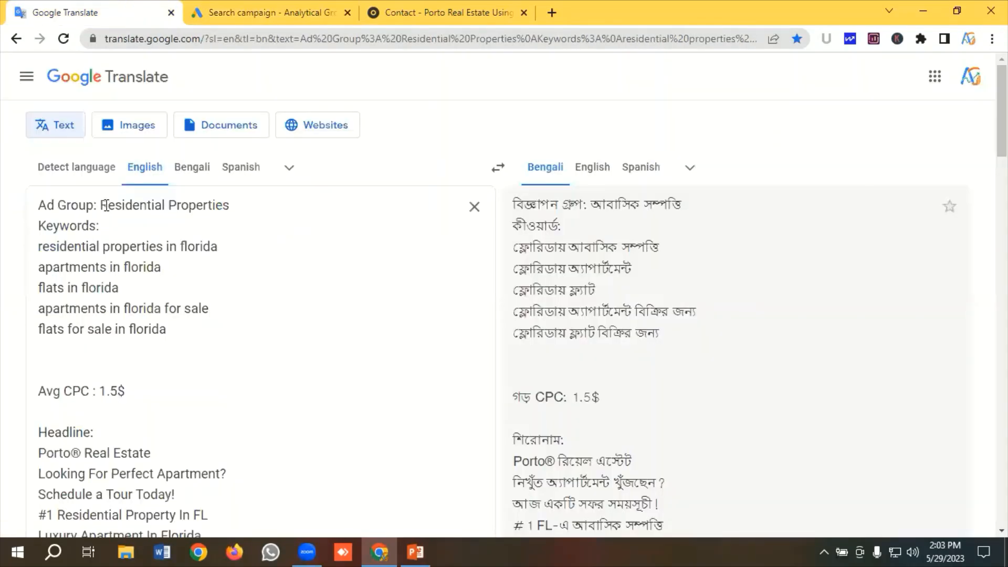
left_click_drag(100, 205, 241, 200)
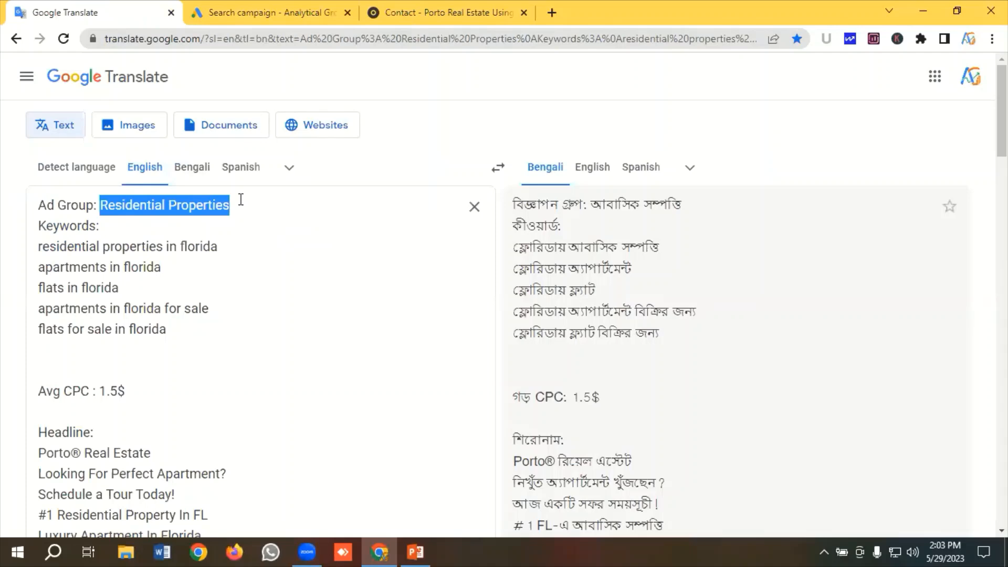
right_click(194, 203)
left_click(231, 259)
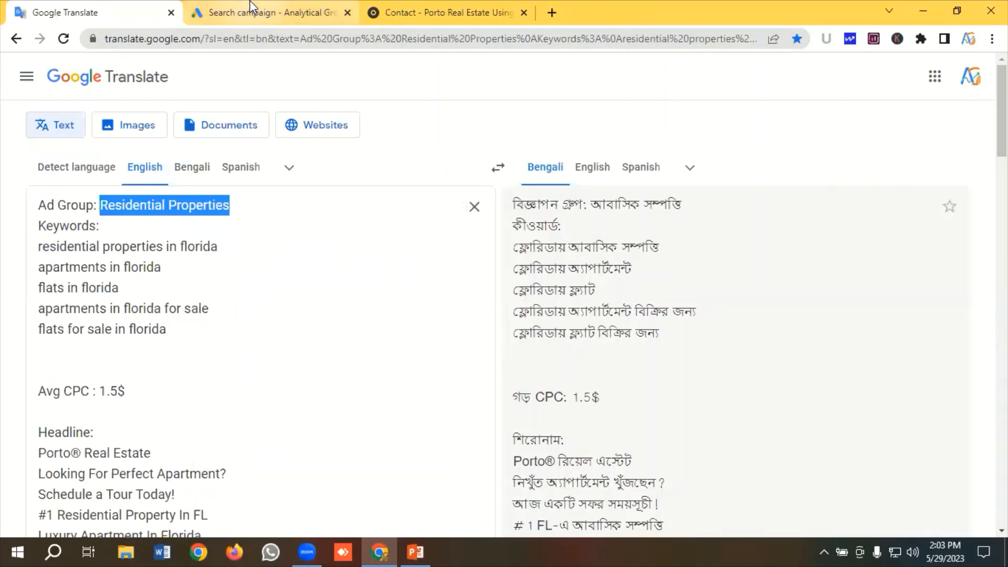
left_click(250, 6)
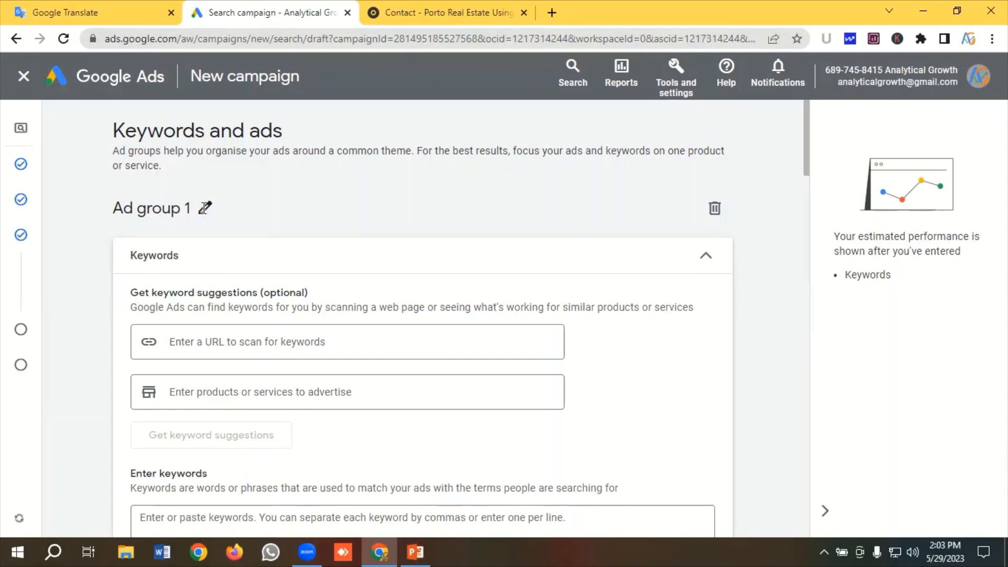
left_click(205, 208)
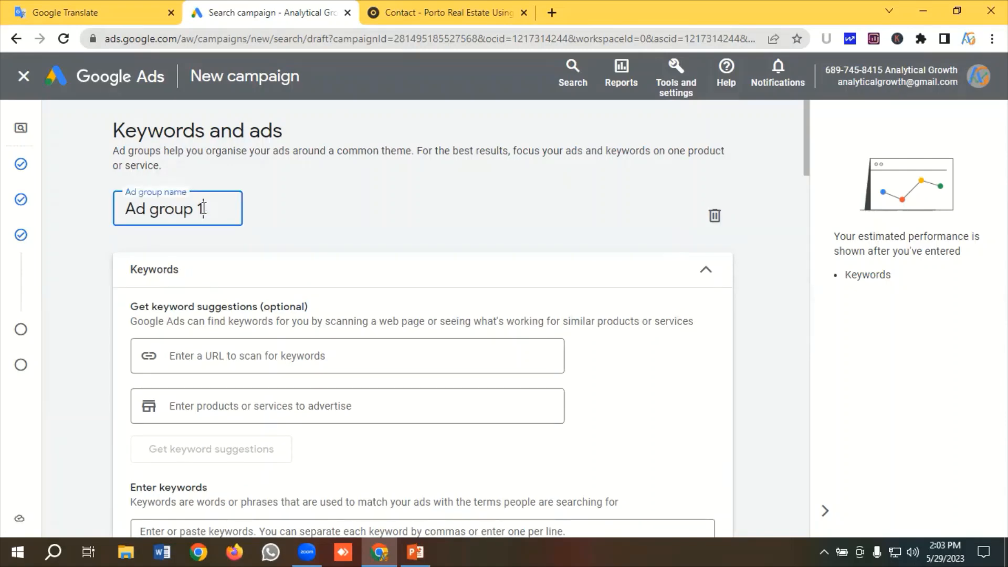
triple_click(204, 209)
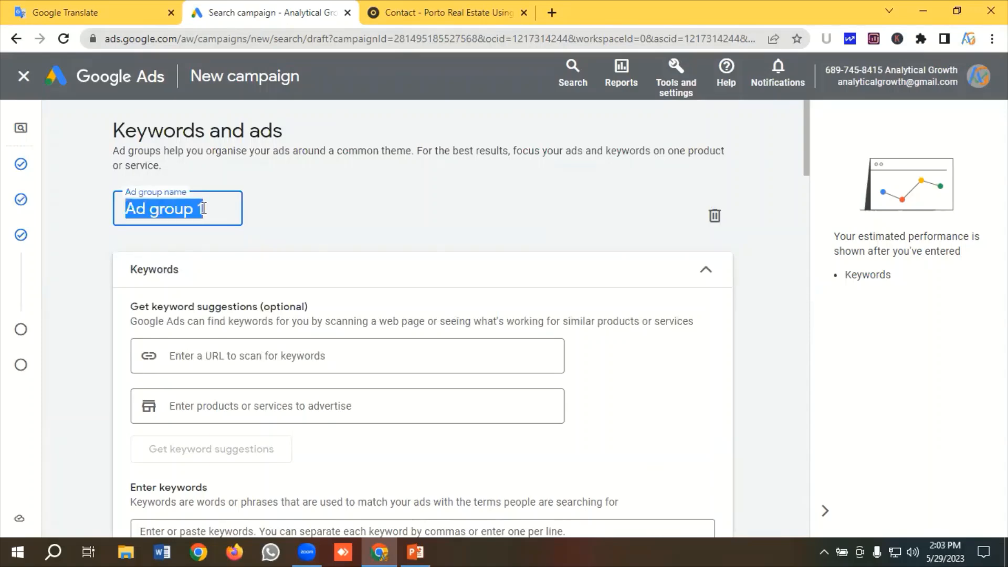
key("ctrl+v")
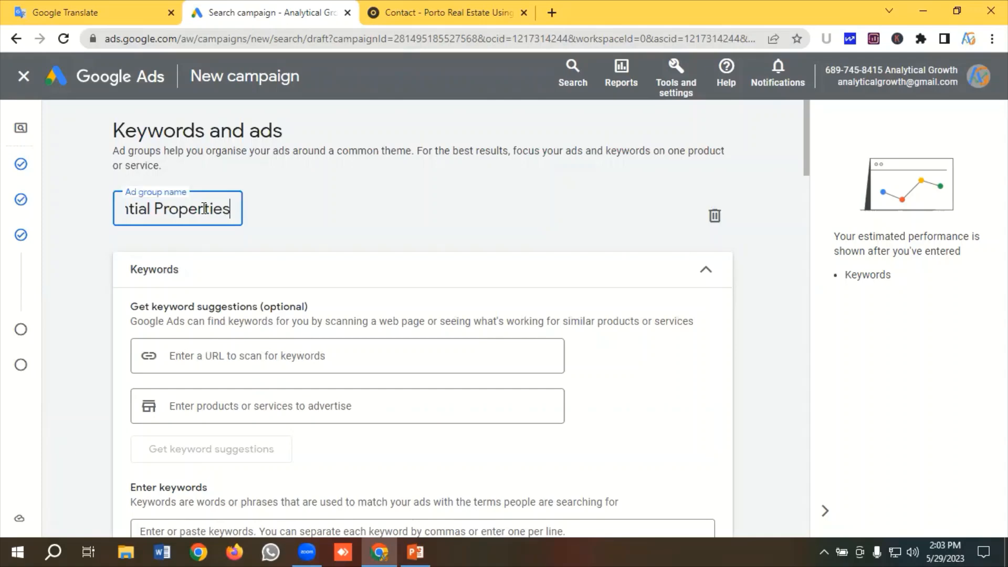
type("Phrase")
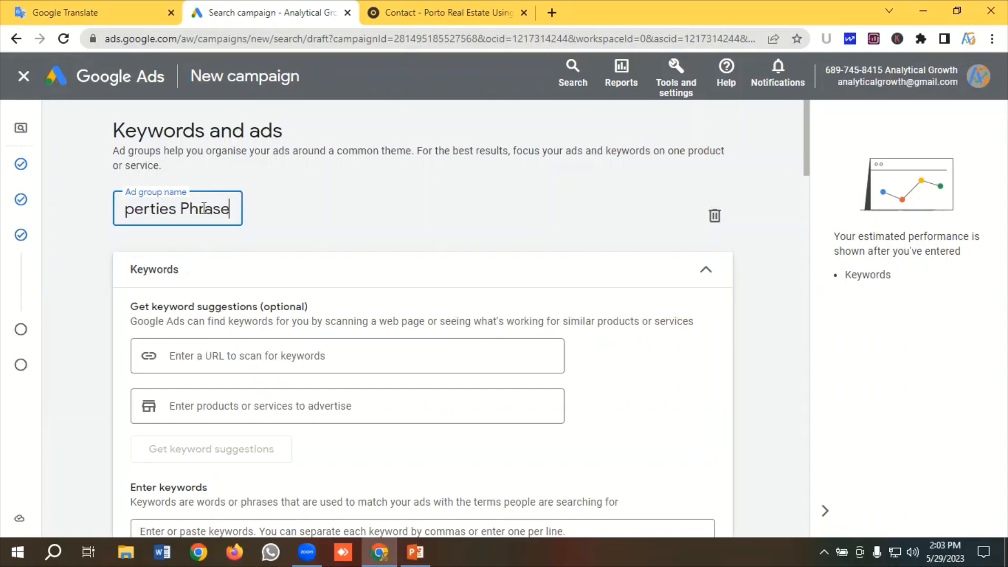
Copy the keyword list from "residential properties in florida" to "flats for sale in florida" out of the Google Translate notes
scroll(270, 242, "down", 5)
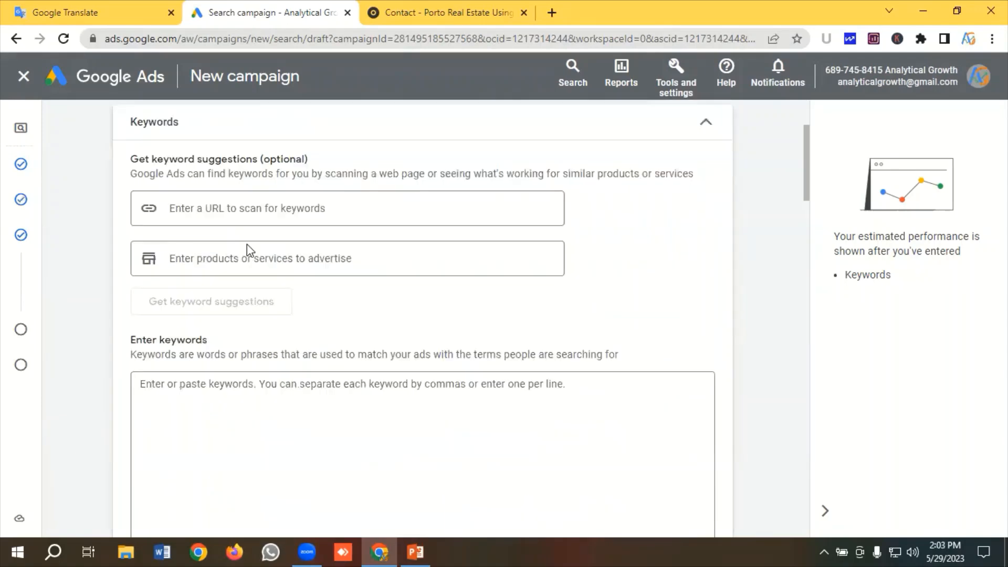
scroll(214, 296, "down", 2)
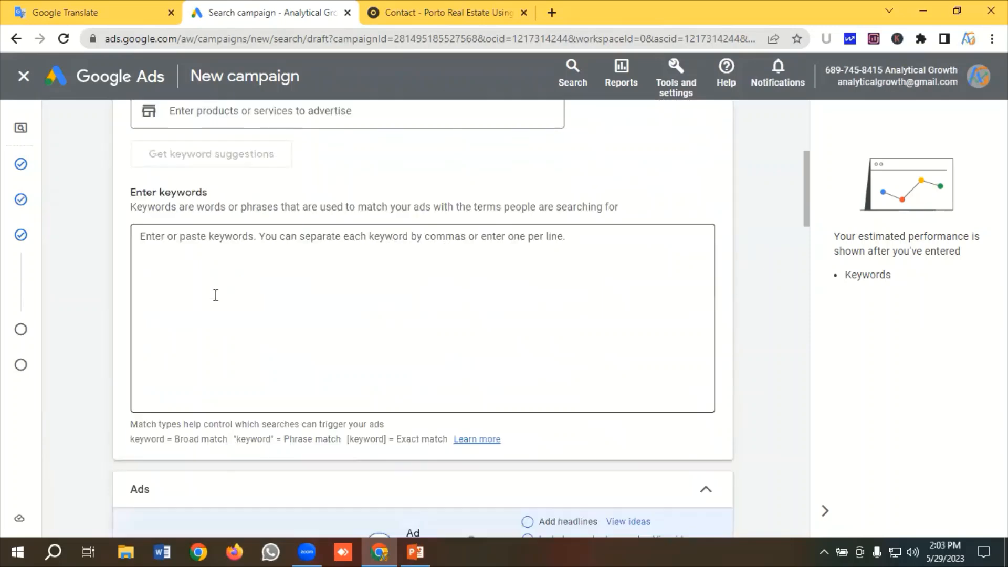
left_click(97, 15)
left_click_drag(166, 335, 38, 245)
right_click(93, 262)
left_click(105, 313)
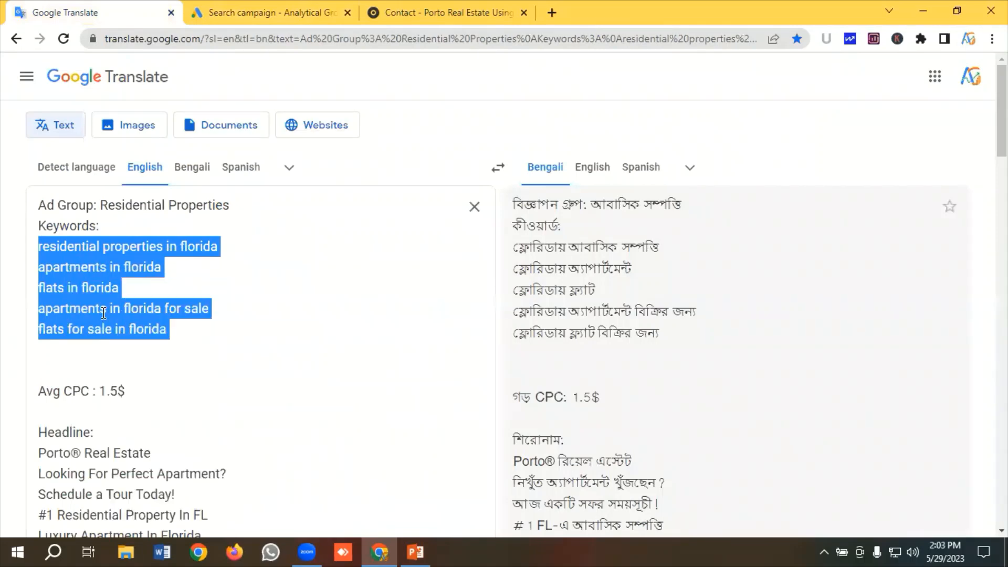
Open the AdWords Wrapper website, adwordswrapper.com, in a new browser tab
left_click(552, 14)
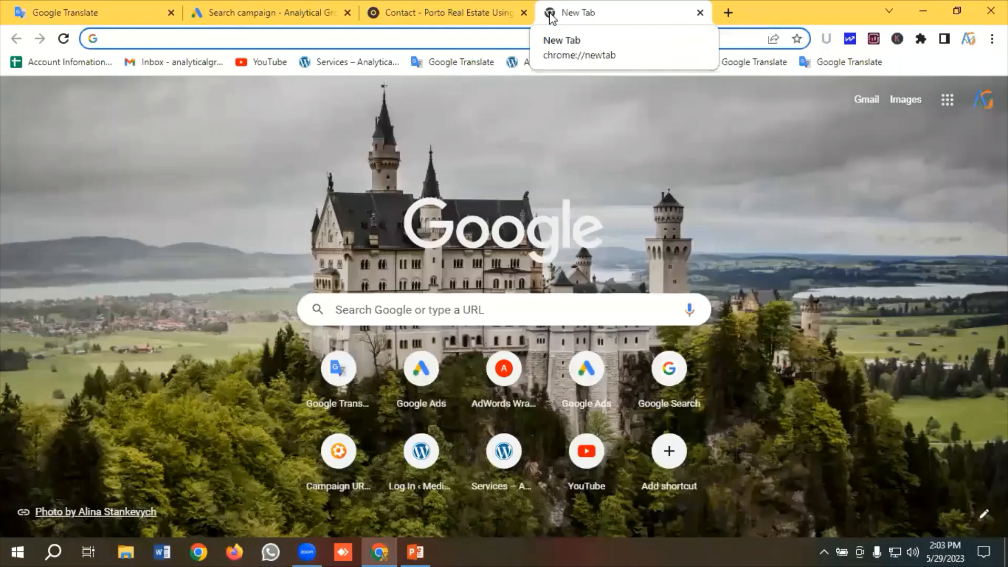
type("adw")
key("Return")
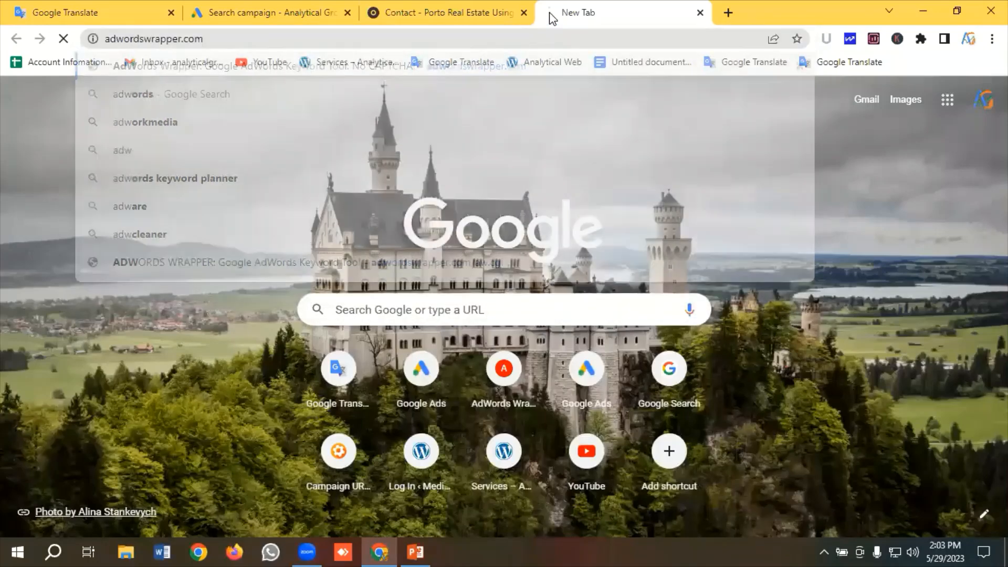
Paste the copied Florida property keywords into the AdWords Wrapper keyword tool and wrap them into match types
scroll(403, 324, "down", 3)
scroll(400, 324, "down", 10)
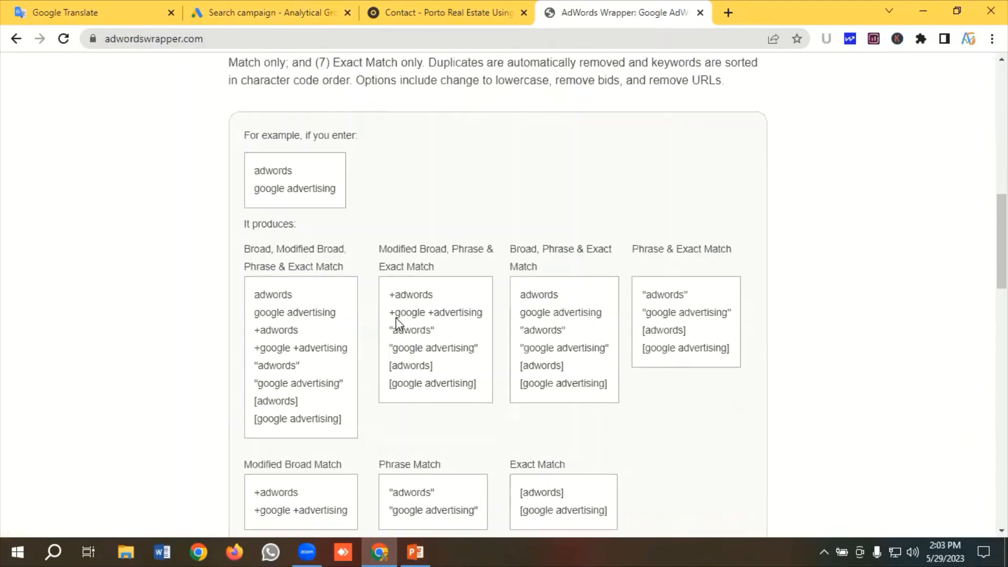
scroll(396, 321, "down", 8)
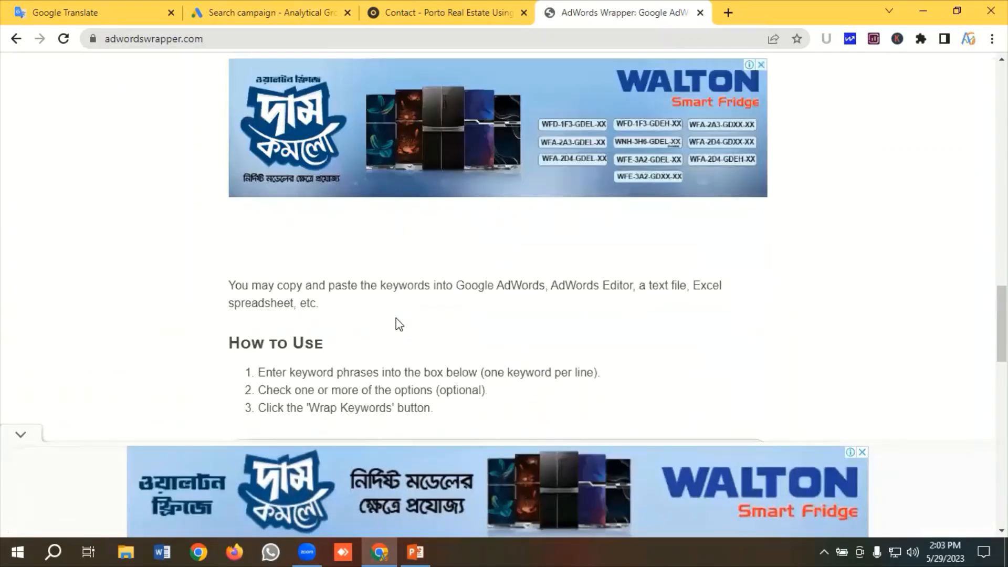
scroll(396, 321, "up", 5)
scroll(338, 274, "down", 5)
left_click(335, 272)
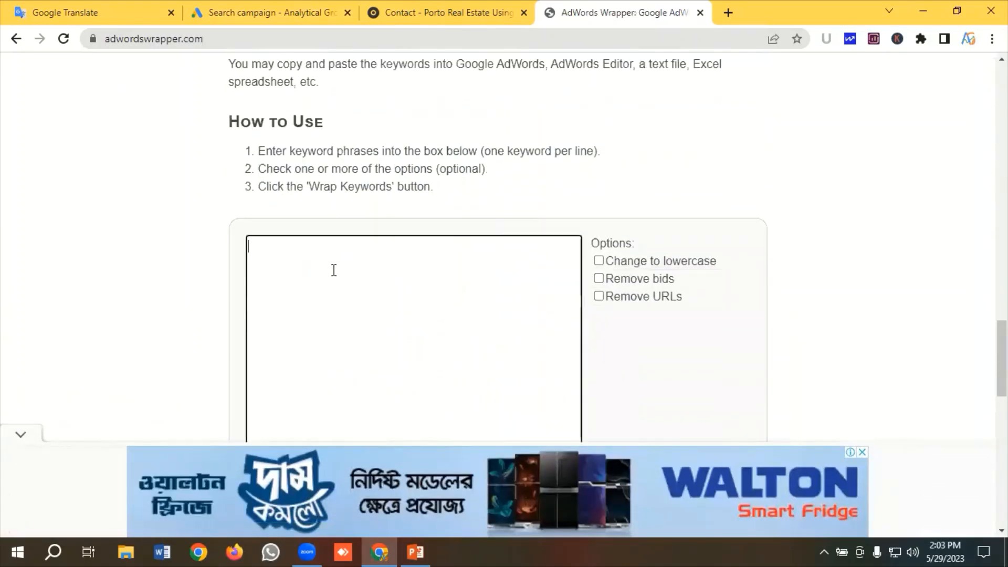
key("ctrl+v")
scroll(340, 270, "down", 4)
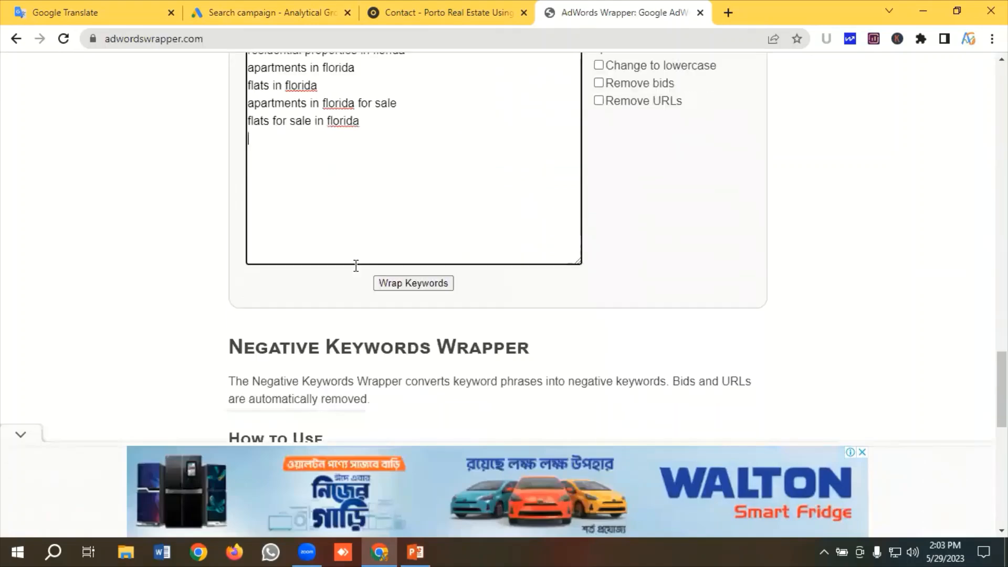
left_click(399, 258)
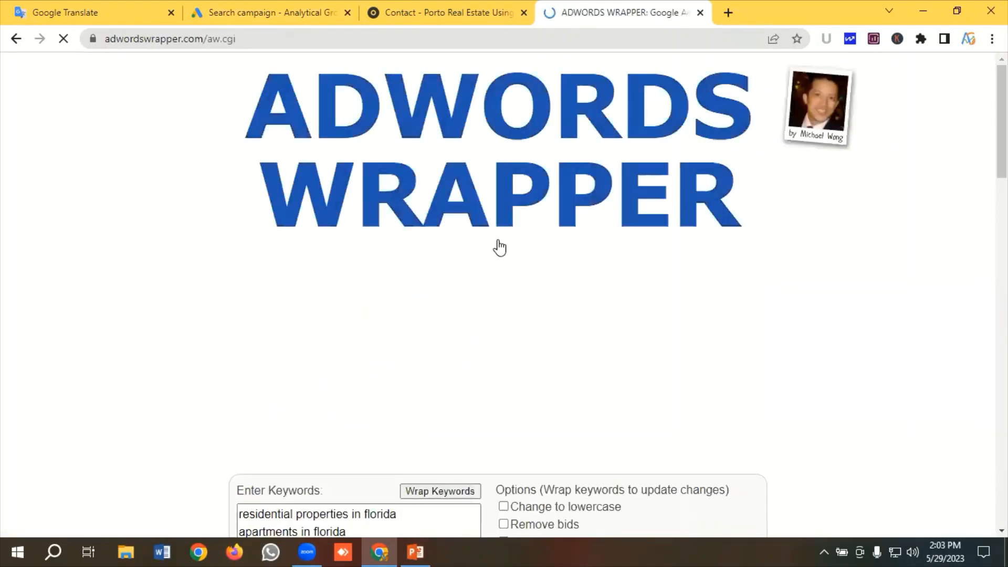
Copy the phrase-match version of the Florida property keywords from the AdWords Wrapper results
scroll(635, 273, "down", 10)
scroll(576, 261, "down", 2)
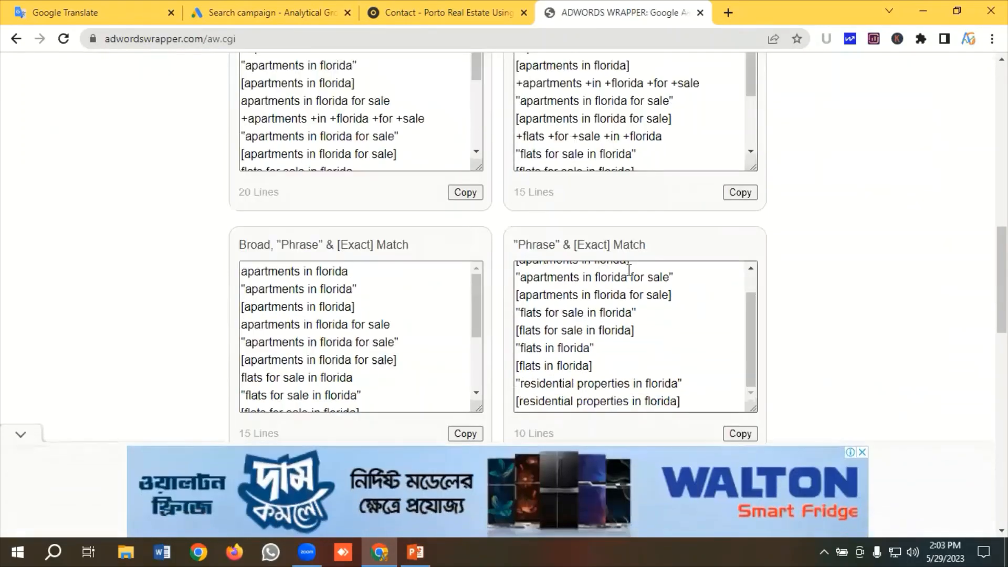
scroll(576, 261, "down", 8)
scroll(603, 252, "up", 2)
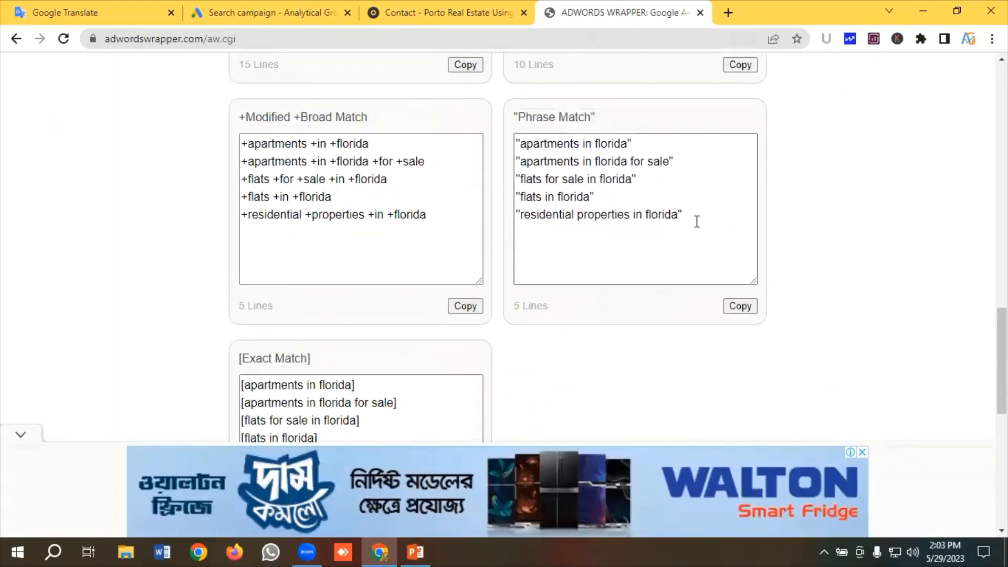
left_click_drag(698, 216, 513, 140)
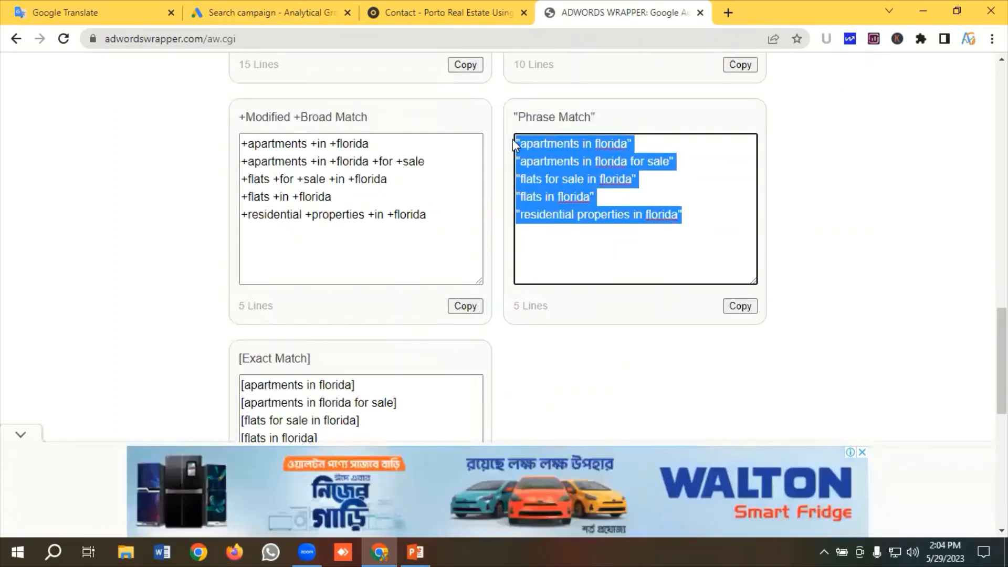
right_click(532, 161)
left_click(569, 214)
Paste the copied phrase-match keywords into the keyword box of the Residential Properties Phrase ad group in Google Ads
left_click(266, 13)
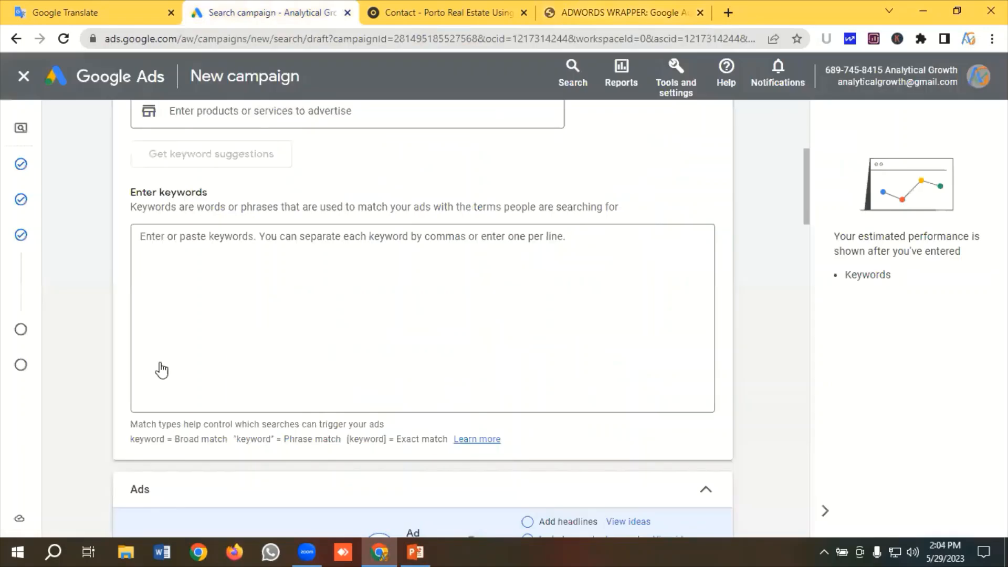
left_click(160, 241)
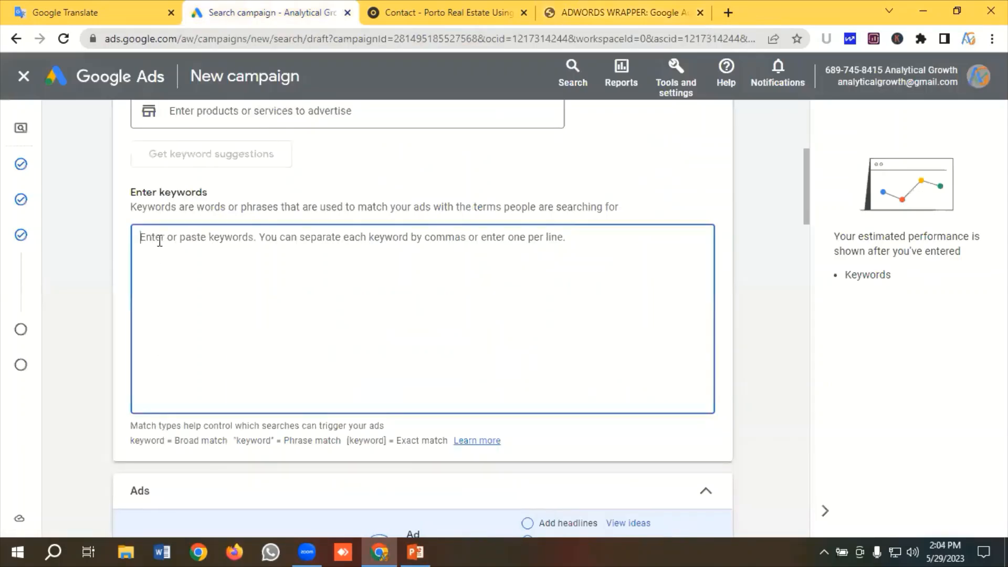
key("ctrl+v")
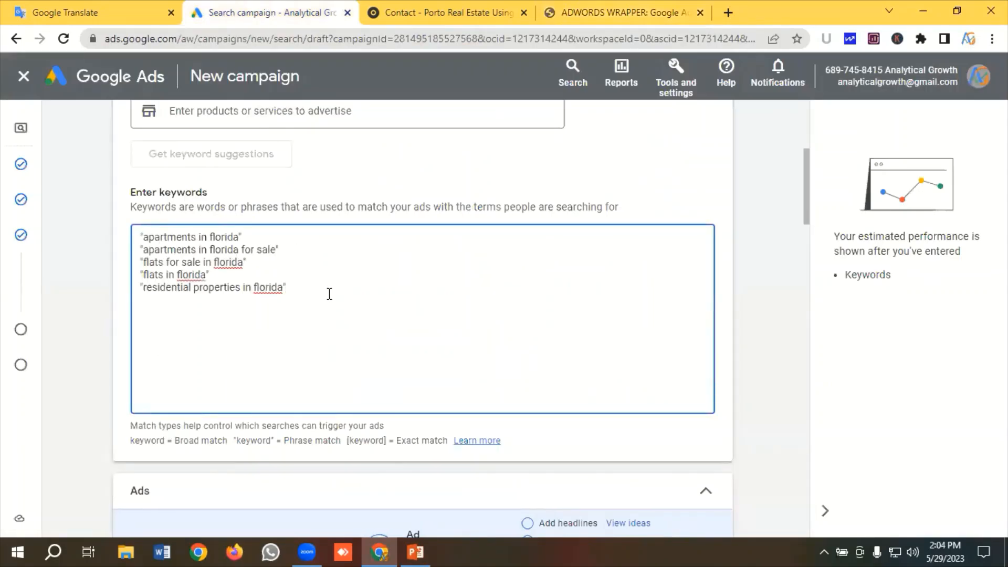
Open the home page of the Porto Real Estate website and copy its address for the ad's final URL
scroll(226, 273, "down", 5)
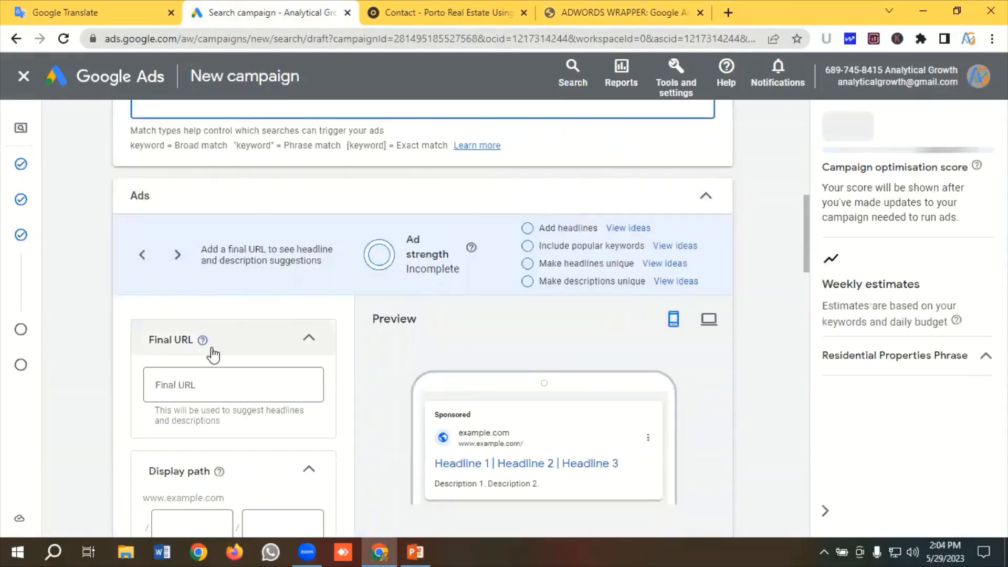
scroll(207, 346, "down", 1)
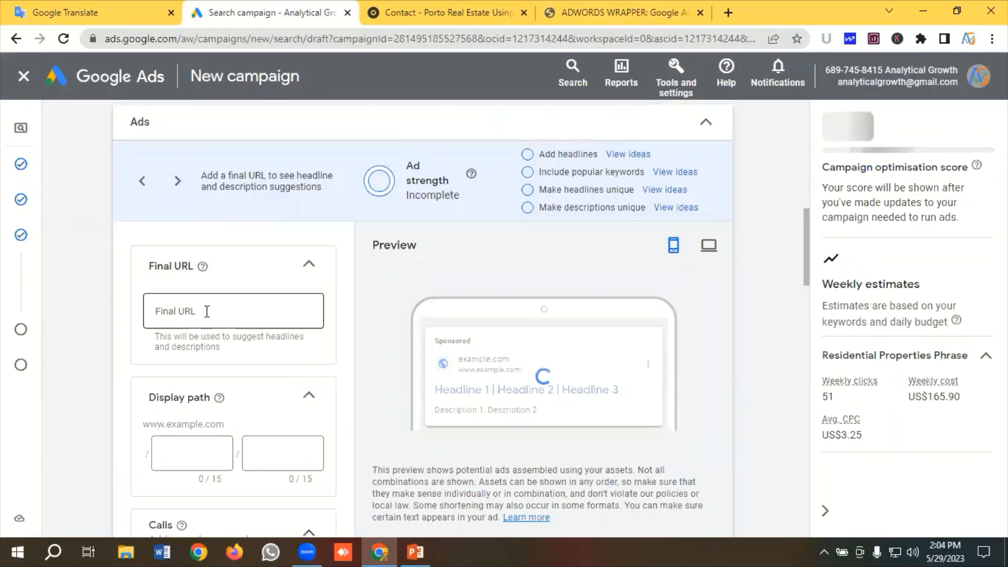
left_click(206, 311)
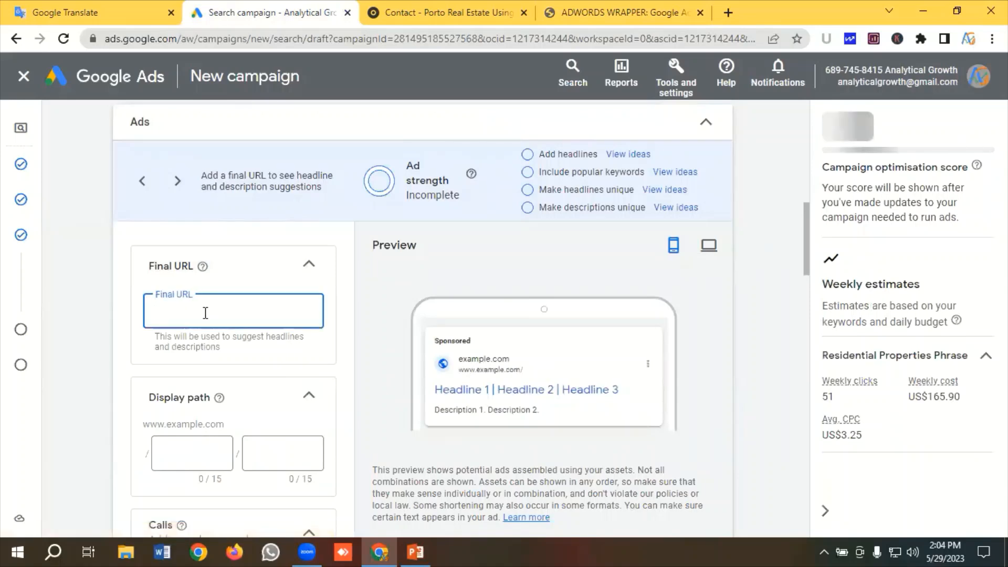
left_click(410, 20)
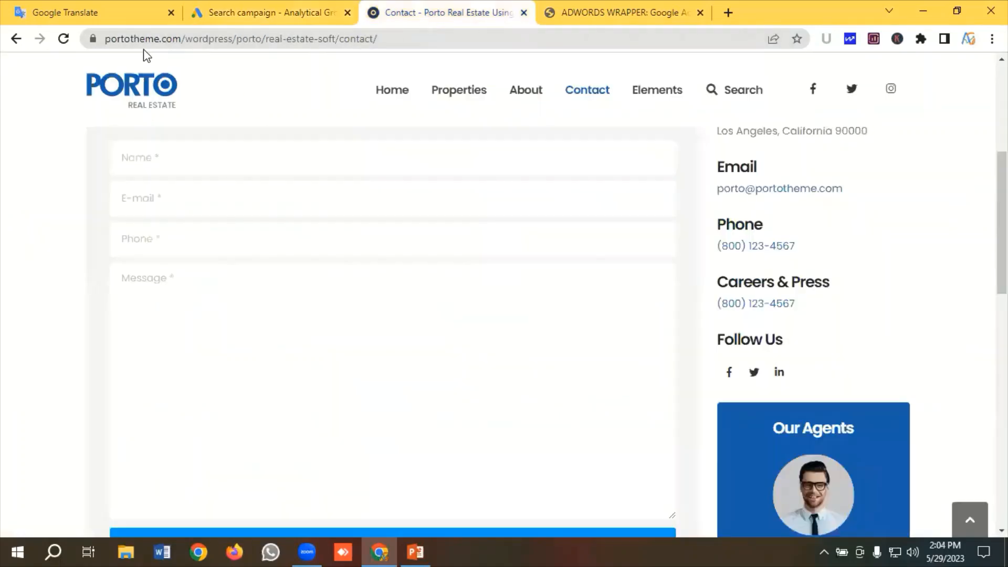
left_click(393, 96)
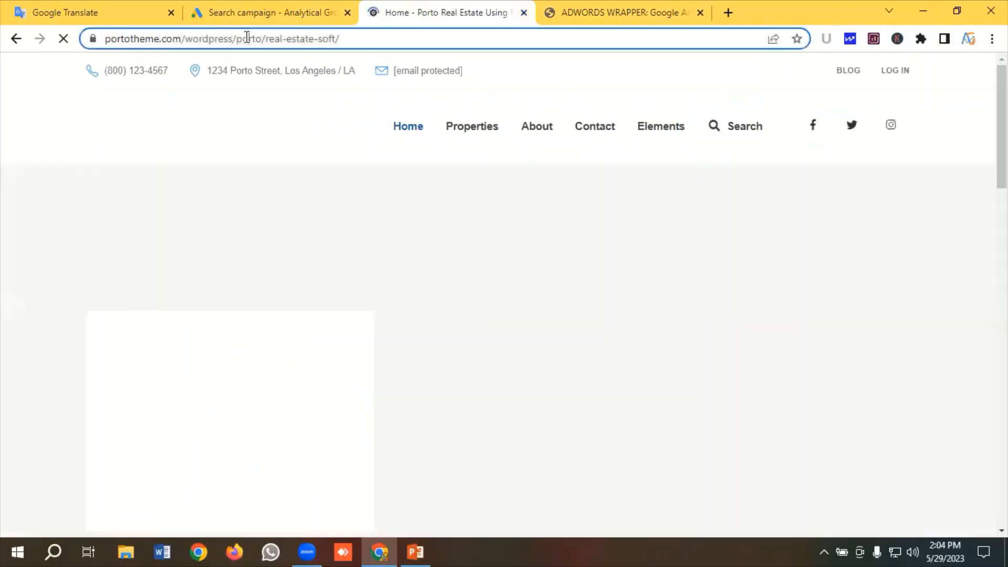
left_click(247, 38)
right_click(243, 36)
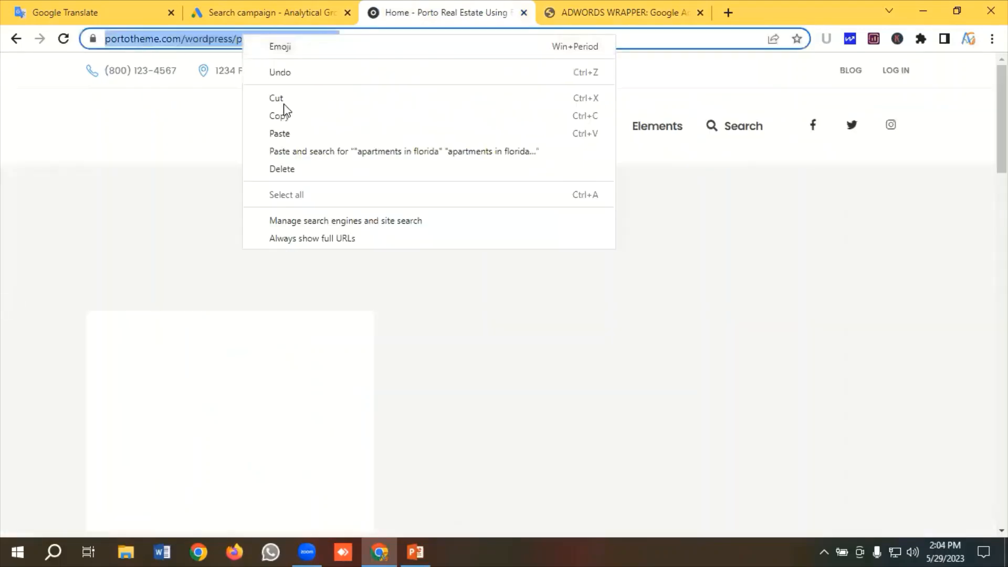
left_click(284, 117)
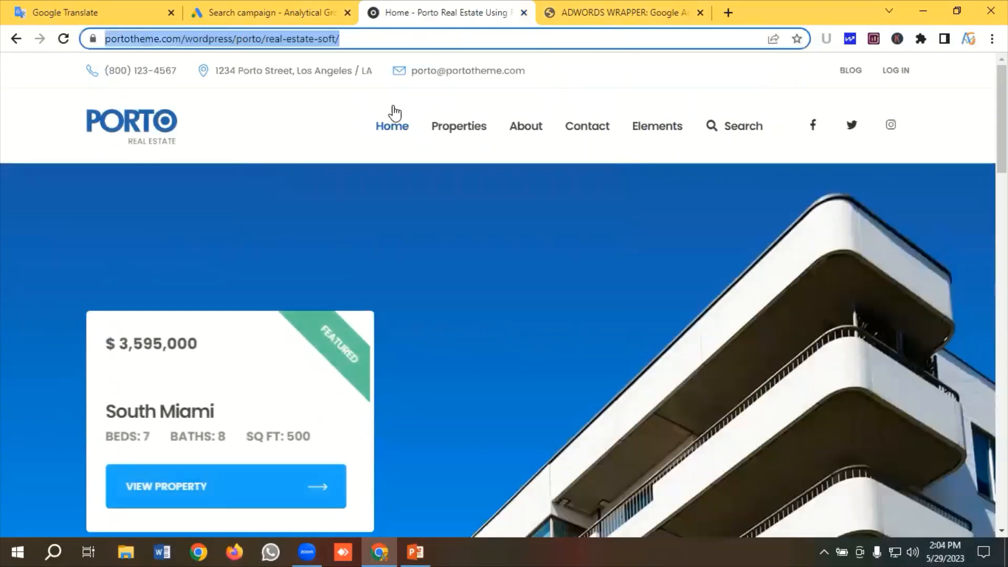
Open the Google Analytics Campaign URL Builder in a new browser tab
left_click(730, 11)
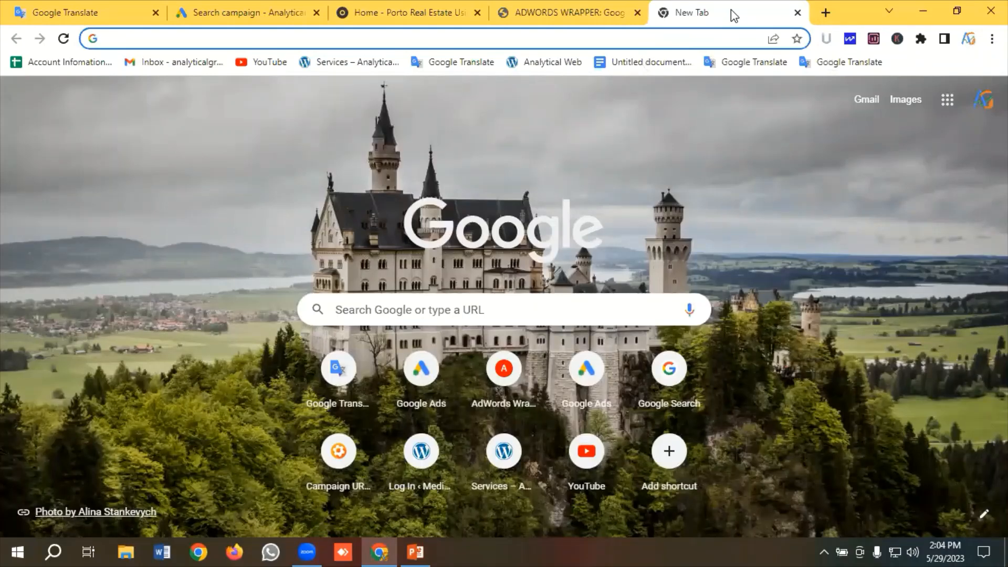
type("Ca")
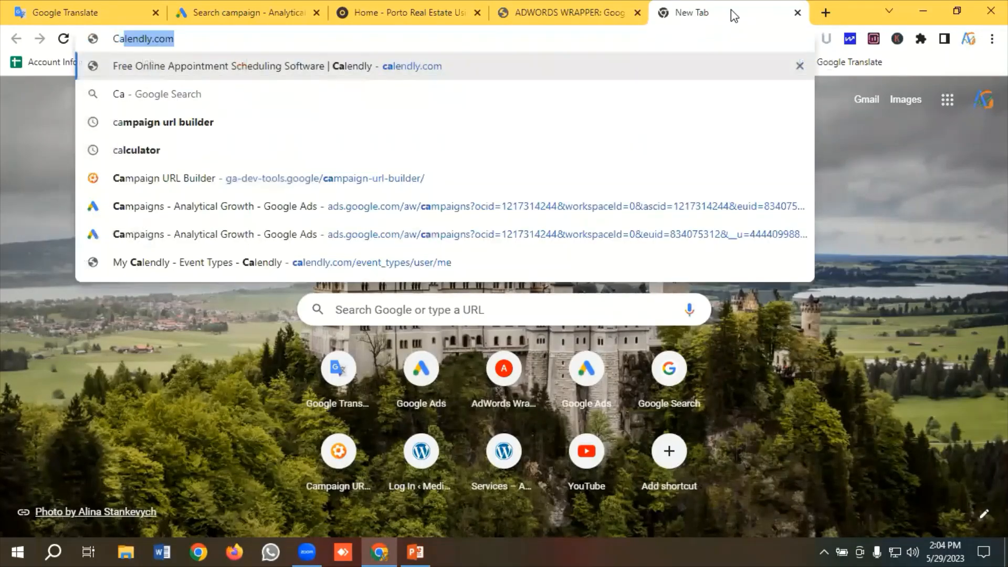
type("mpa")
key("Return")
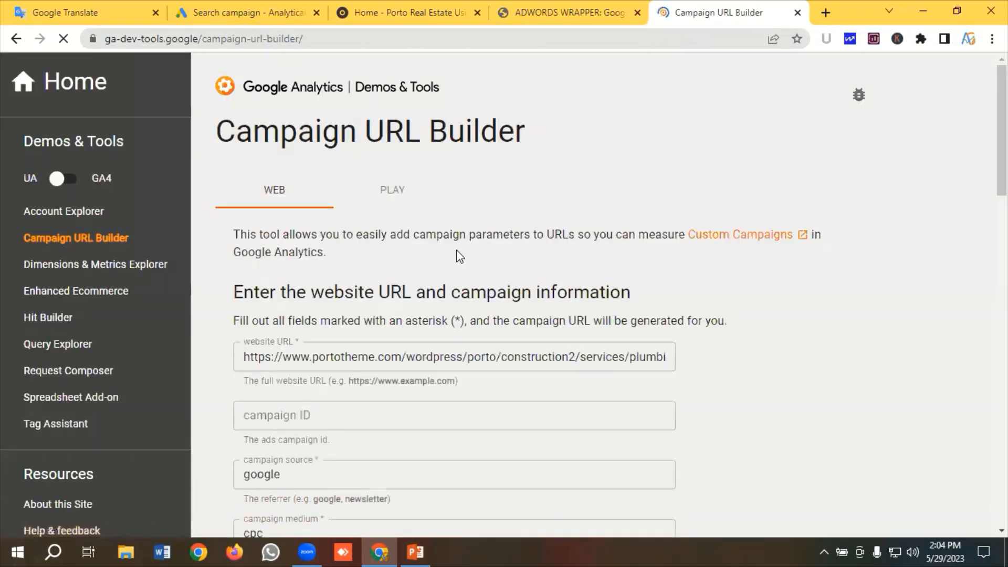
scroll(541, 231, "down", 2)
scroll(541, 231, "down", 1)
left_click(523, 211)
key("ctrl+a")
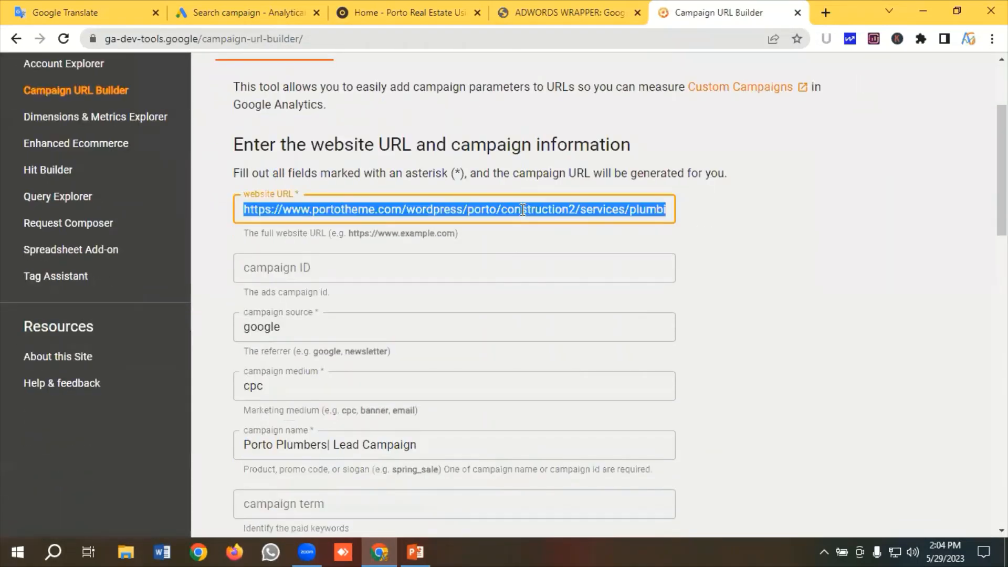
key("ctrl+v")
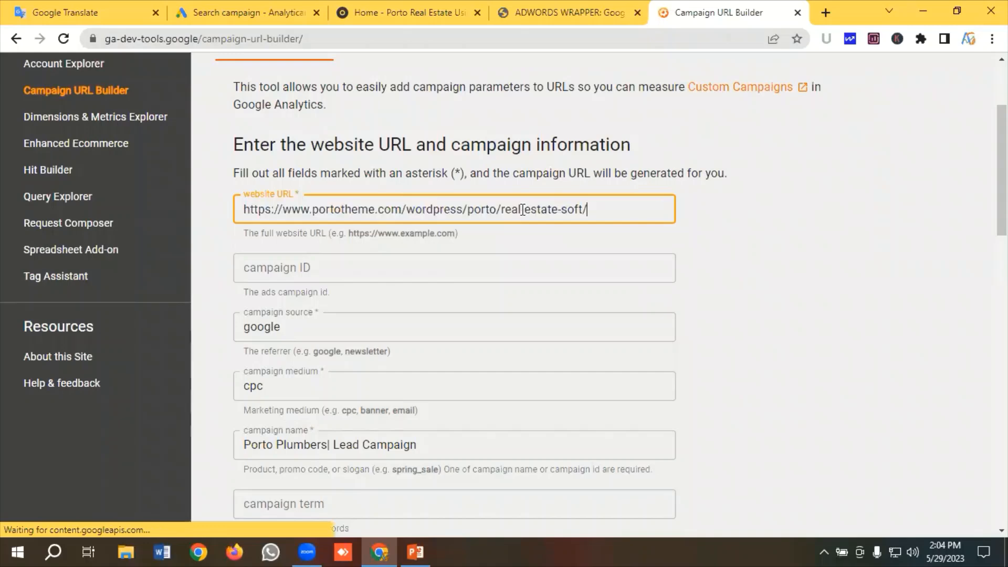
Change the campaign name in the URL builder to "Porto Real Estate| Lead Campaign"
scroll(413, 256, "down", 1)
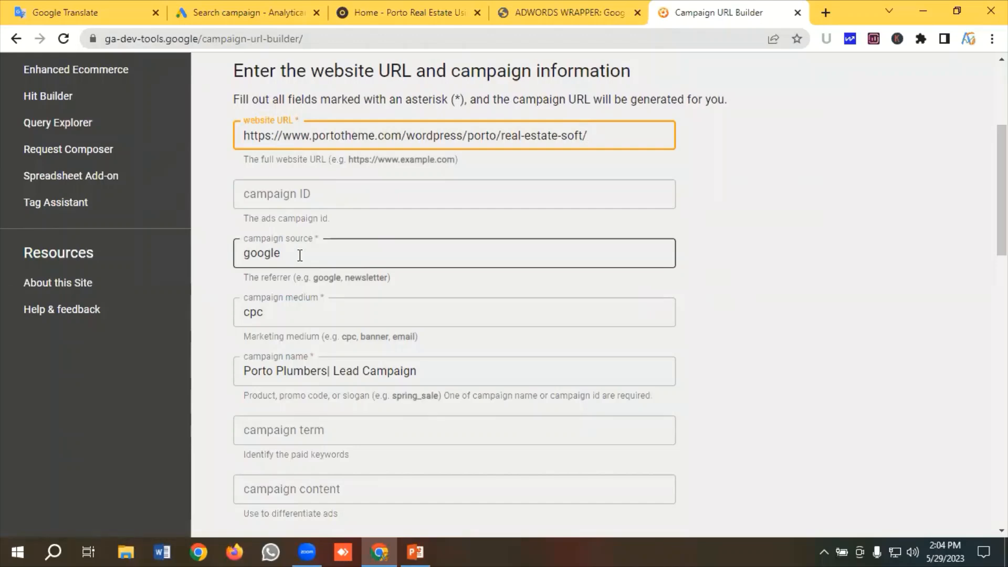
scroll(300, 256, "down", 1)
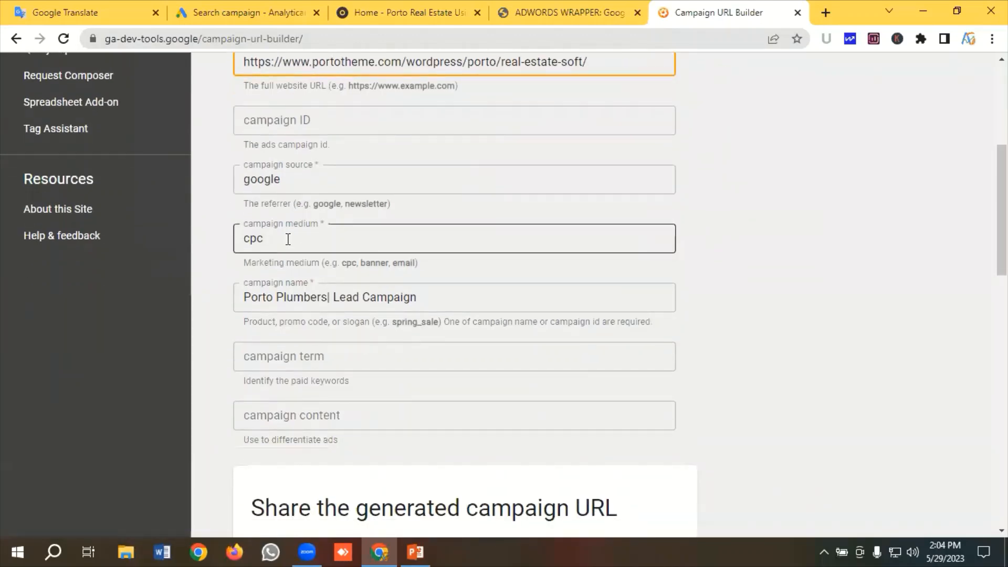
left_click(291, 297)
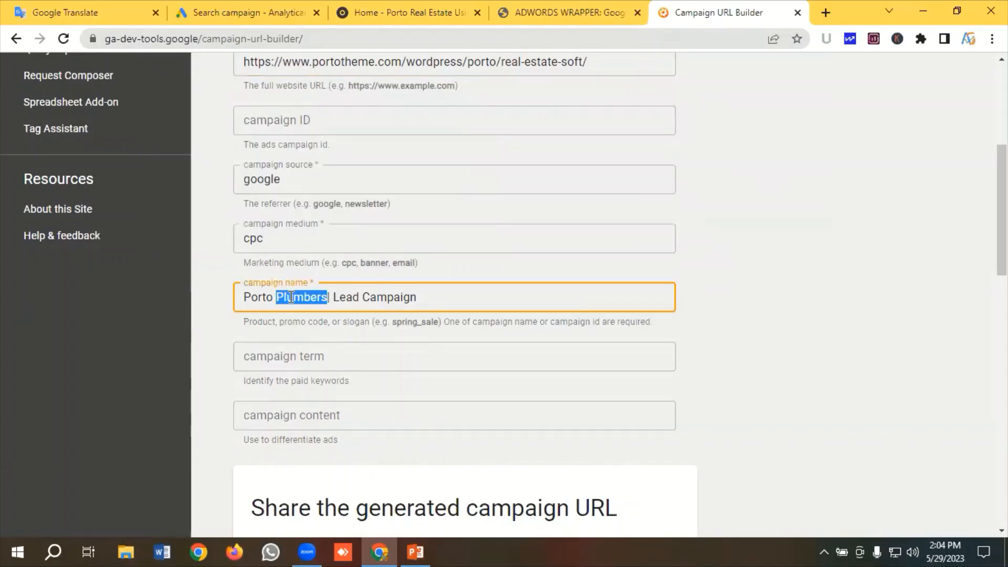
key("BackSpace")
type("Real E")
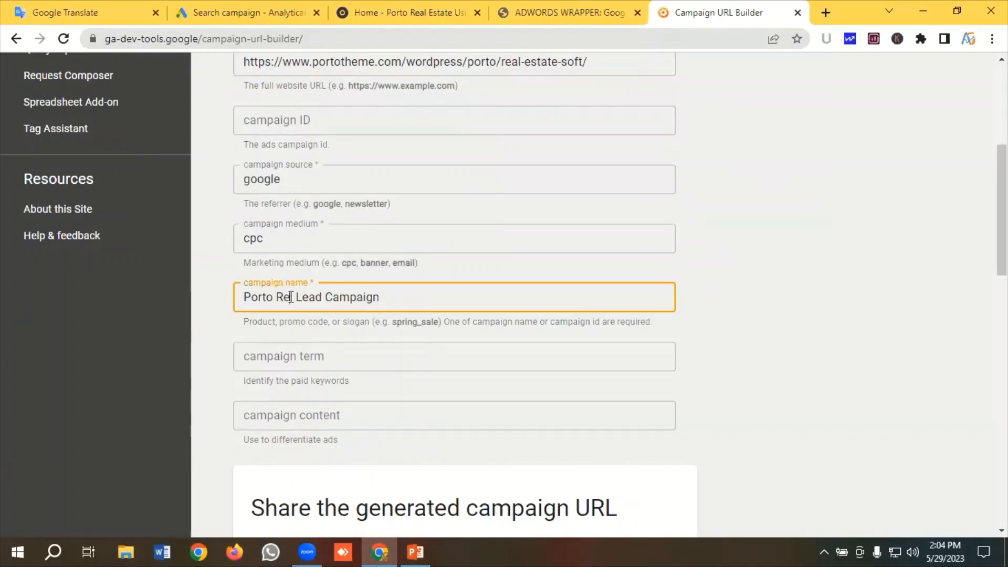
type("state")
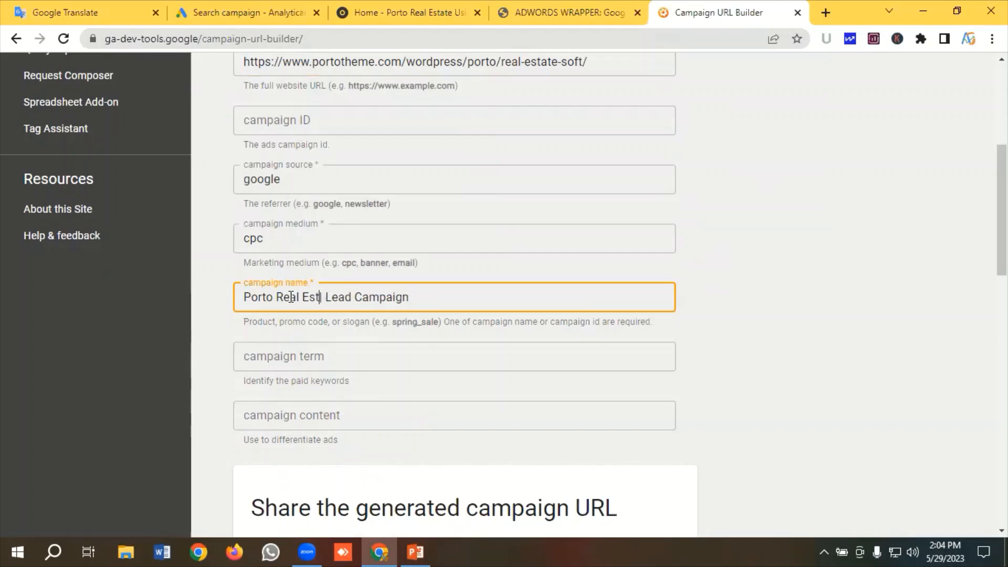
Copy the generated campaign URL and paste it as the ad's final URL in Google Ads
scroll(546, 291, "down", 6)
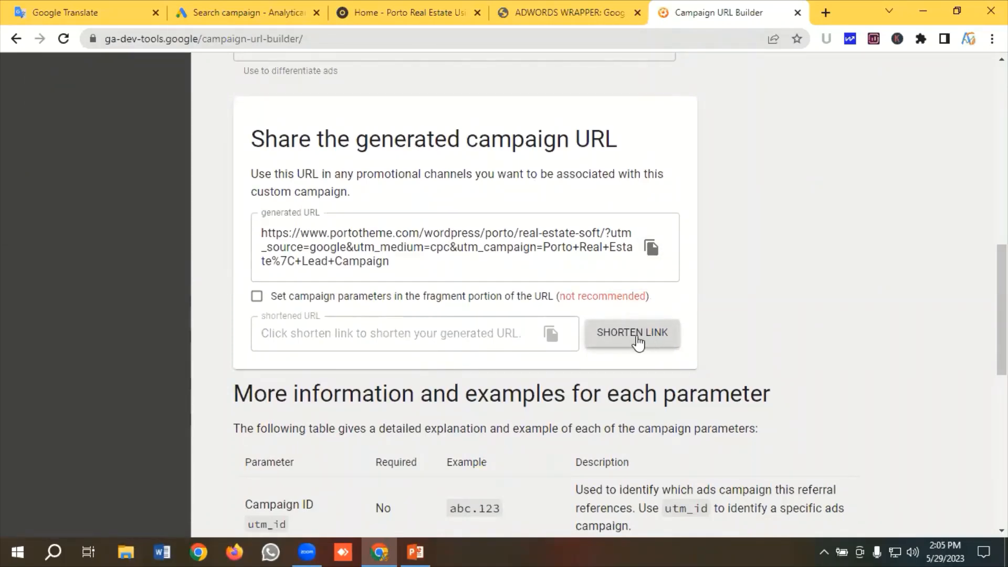
left_click(651, 248)
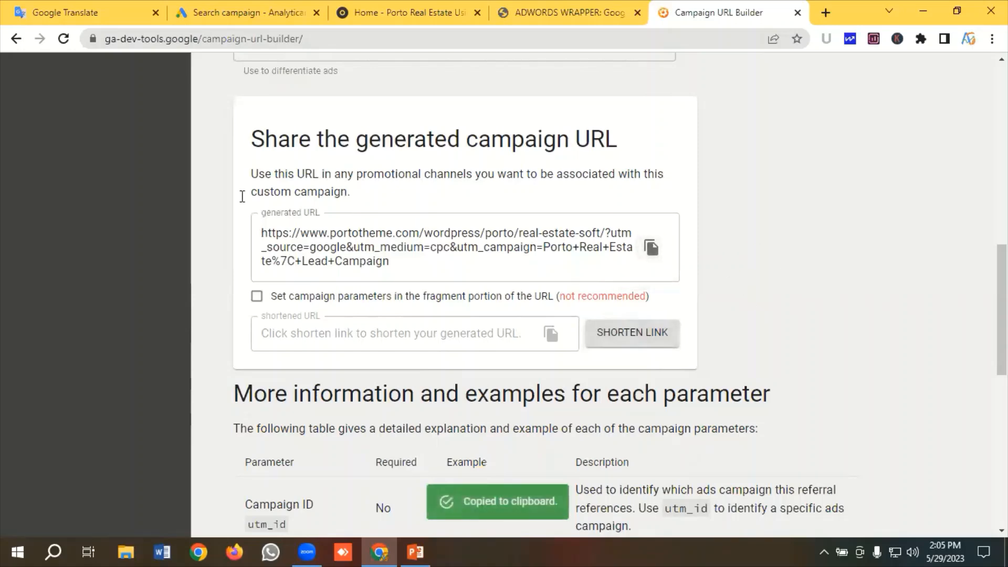
left_click(247, 10)
left_click(193, 307)
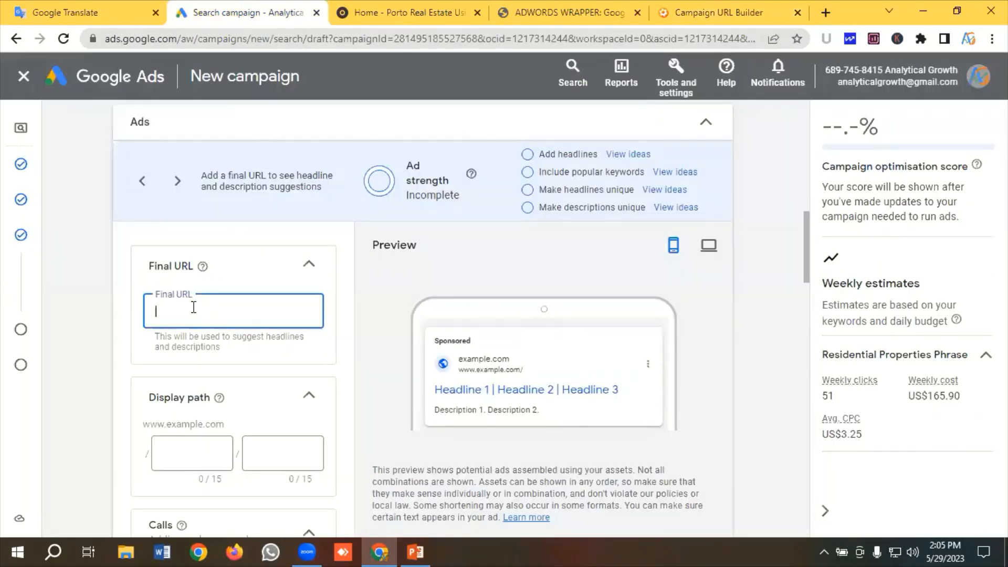
key("ctrl+v")
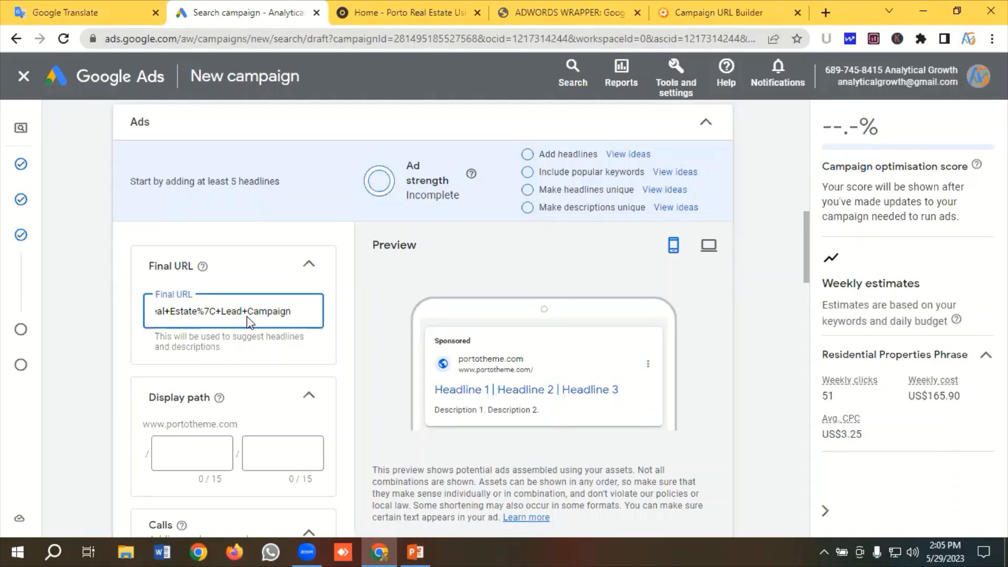
Copy the word "residential" from the Google Translate notes and paste it into the ad's first display path field
scroll(248, 321, "down", 1)
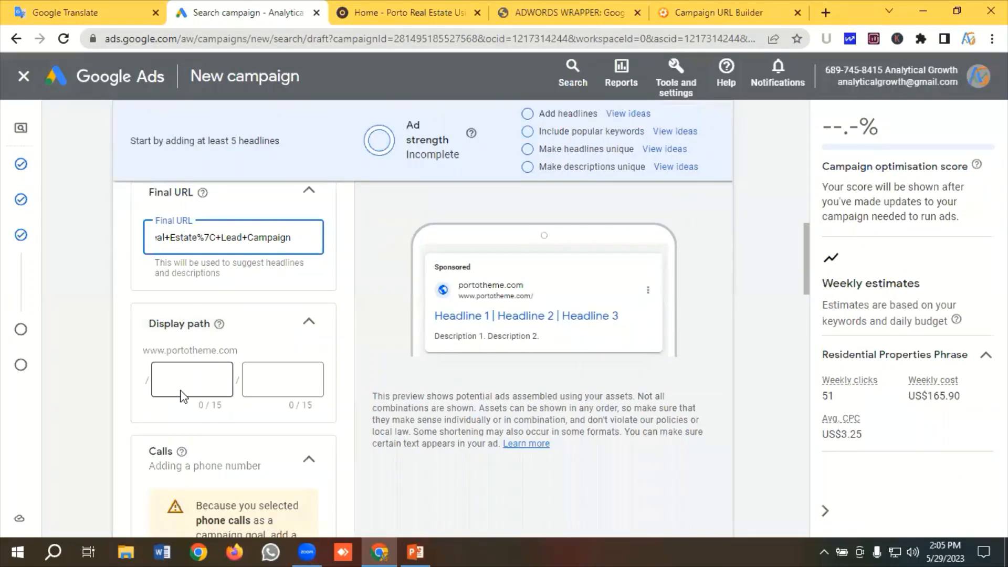
left_click(184, 380)
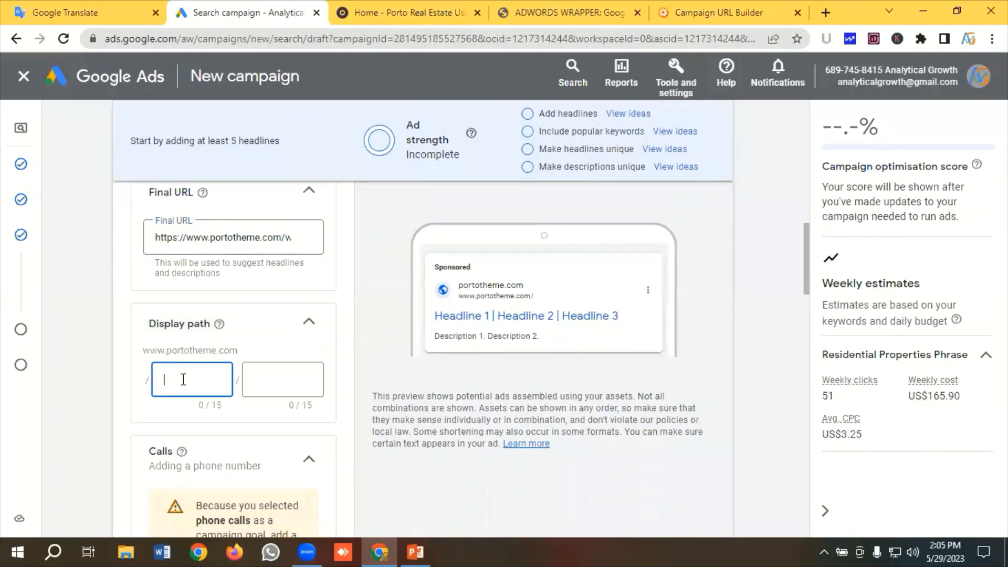
left_click(99, 12)
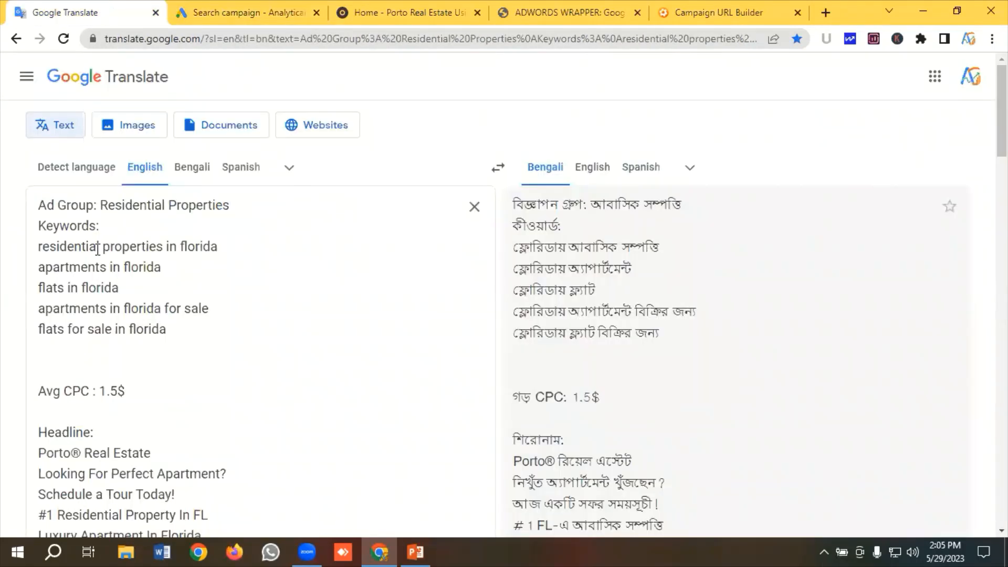
left_click_drag(103, 246, 33, 248)
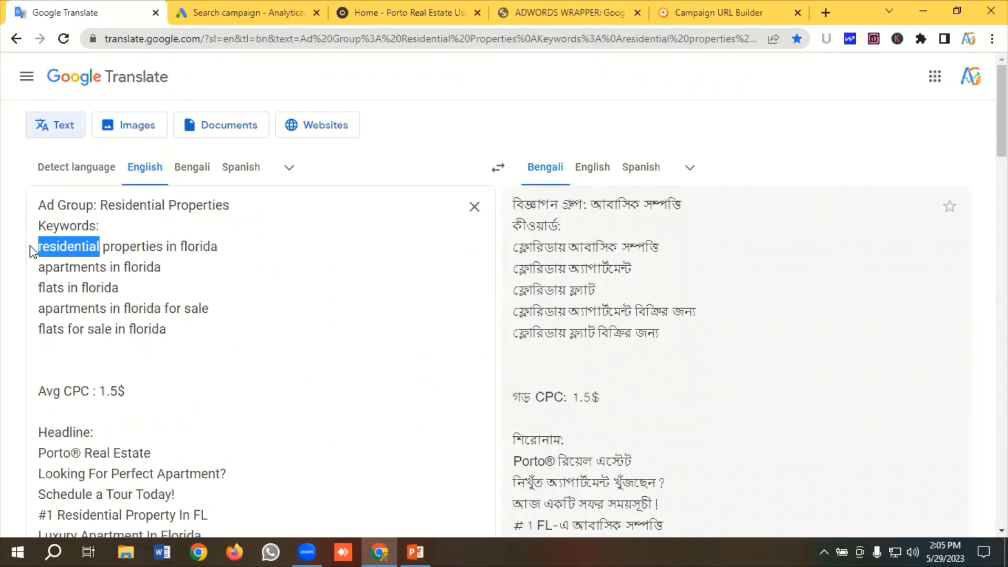
right_click(66, 244)
left_click(99, 297)
left_click(254, 7)
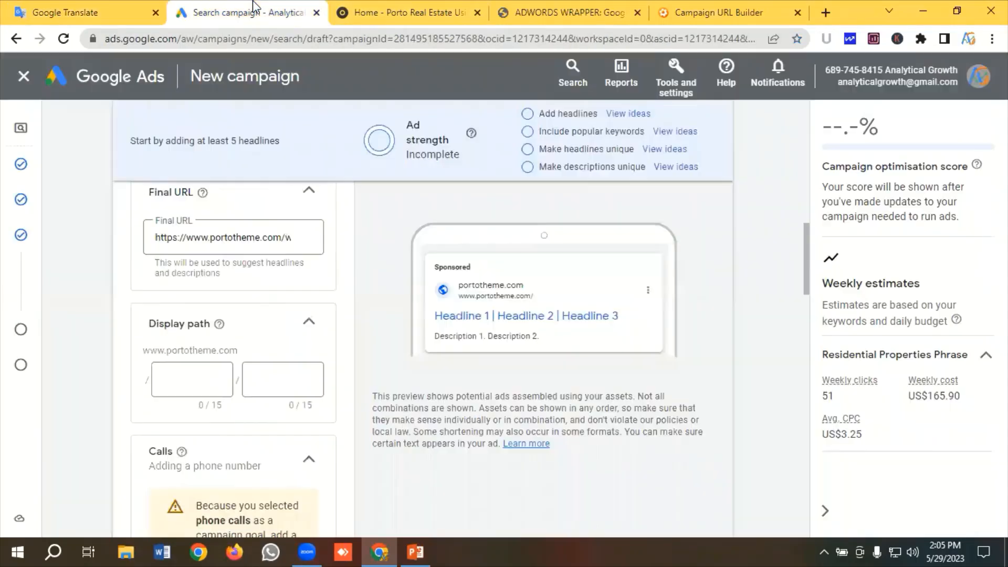
key("ctrl+v")
Copy the word "apartments" from the Google Translate notes and paste it into the second display path field in Google Ads
left_click(272, 375)
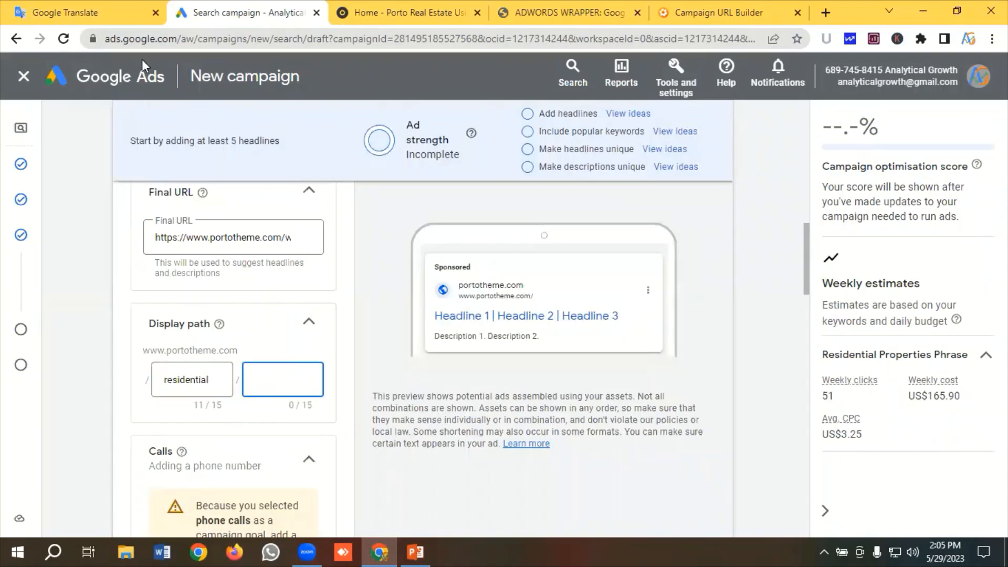
left_click(128, 21)
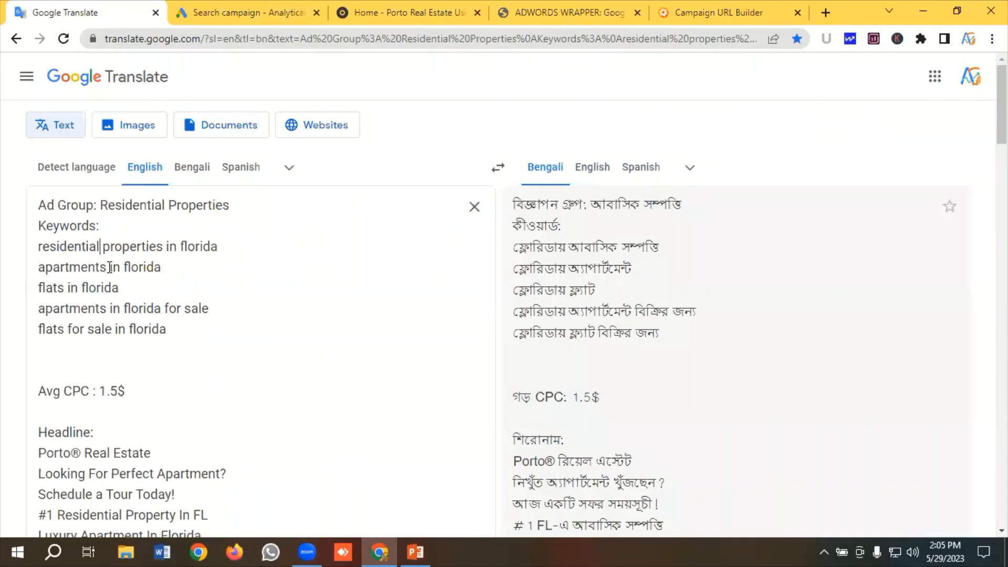
left_click_drag(110, 267, 22, 270)
right_click(71, 265)
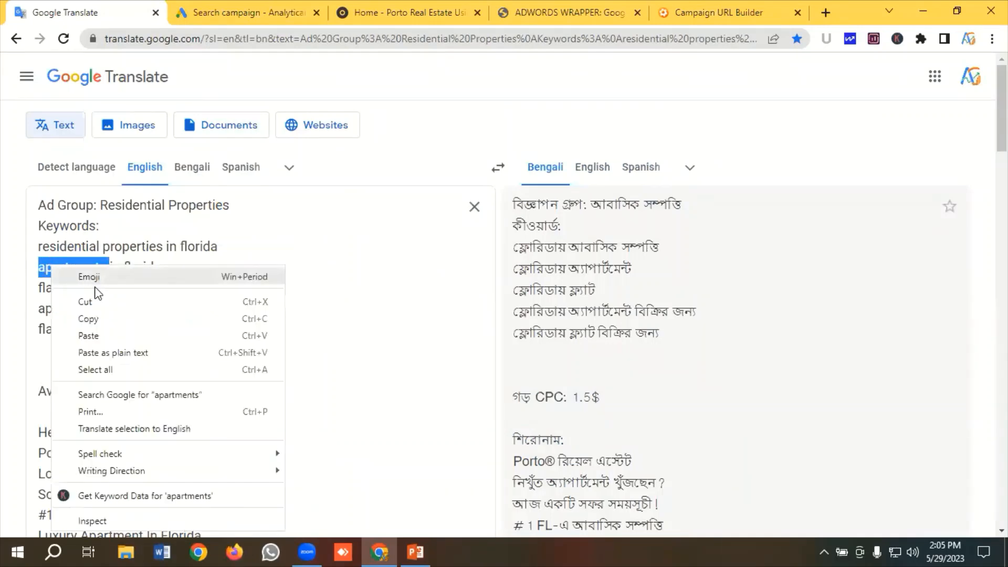
left_click(97, 320)
left_click(226, 14)
left_click(249, 387)
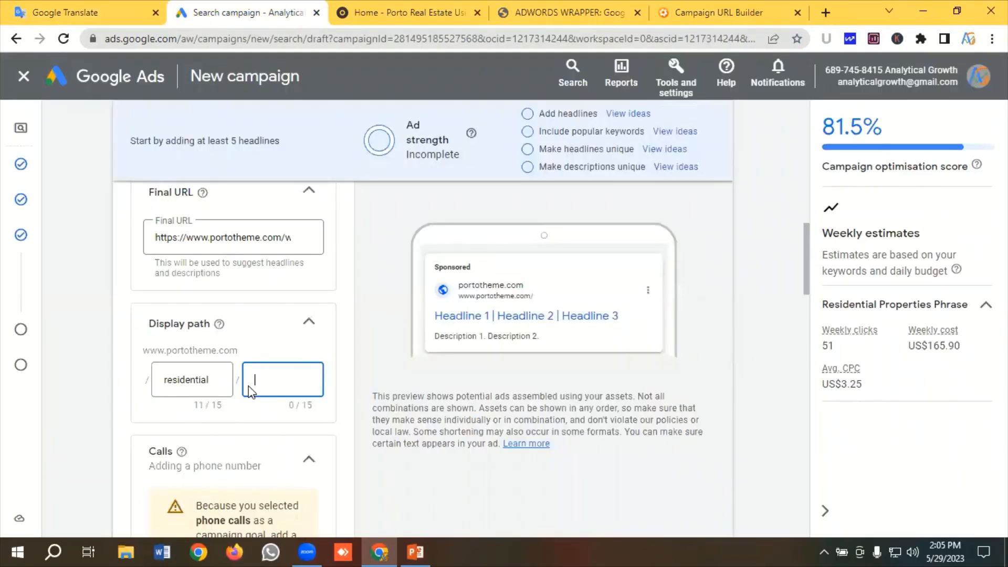
key("ctrl+v")
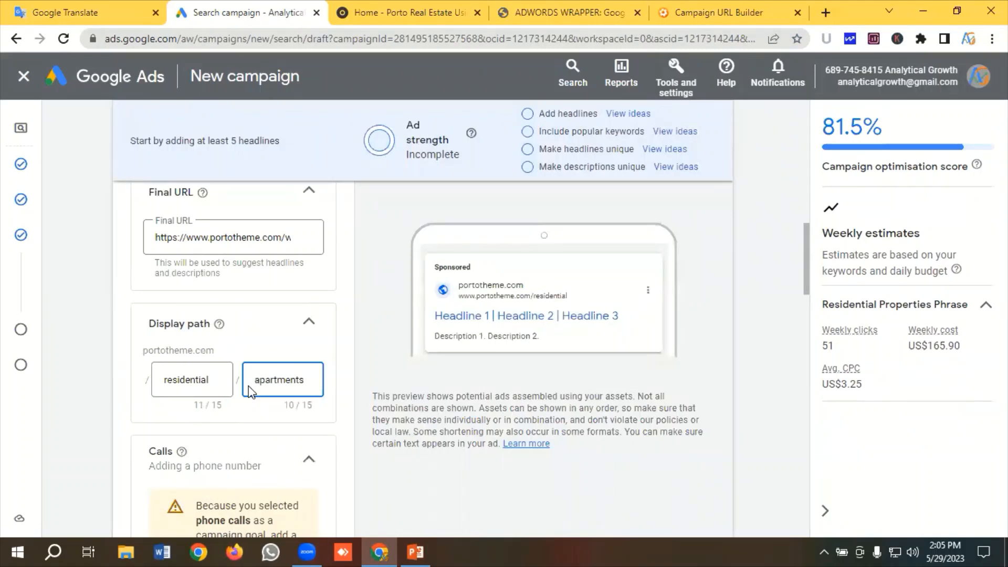
scroll(249, 392, "down", 1)
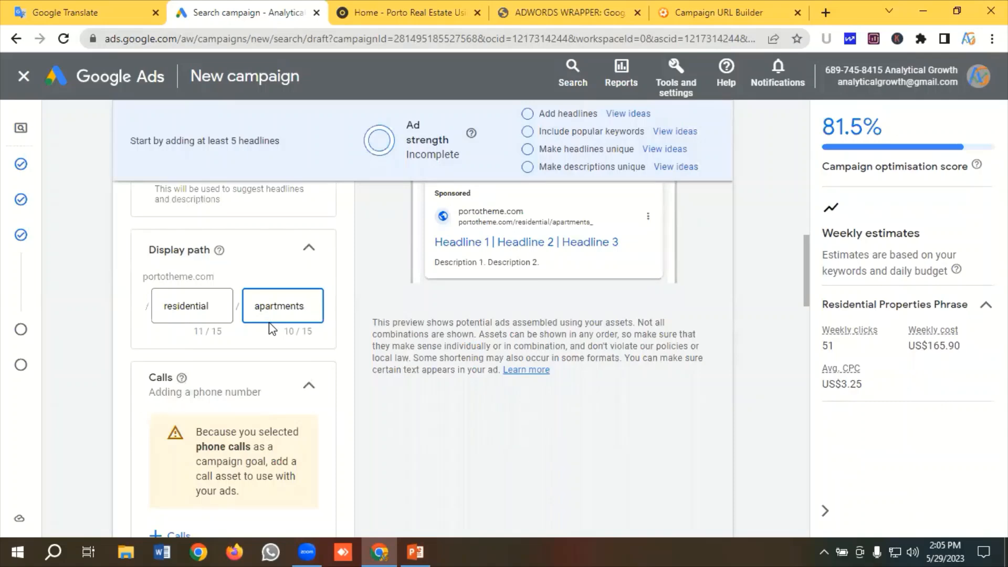
scroll(269, 329, "up", 1)
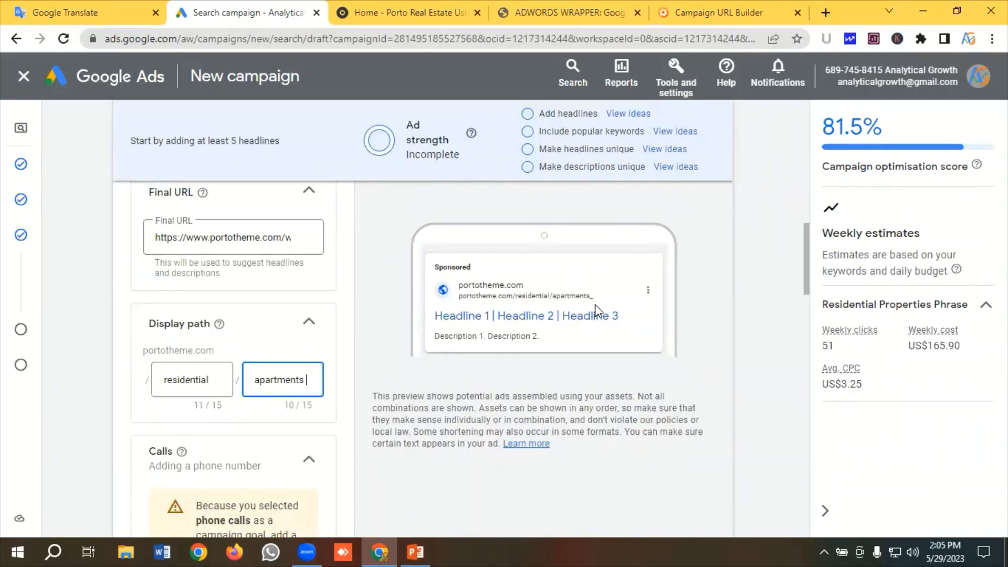
Start adding a new campaign-level call asset from the ad's Calls section
scroll(234, 357, "down", 2)
scroll(202, 328, "down", 1)
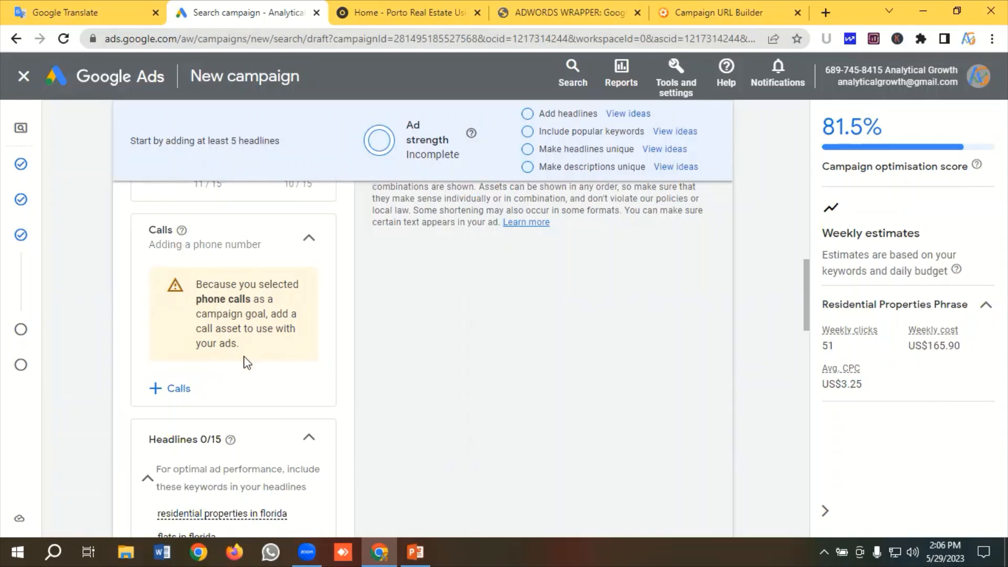
scroll(208, 331, "down", 1)
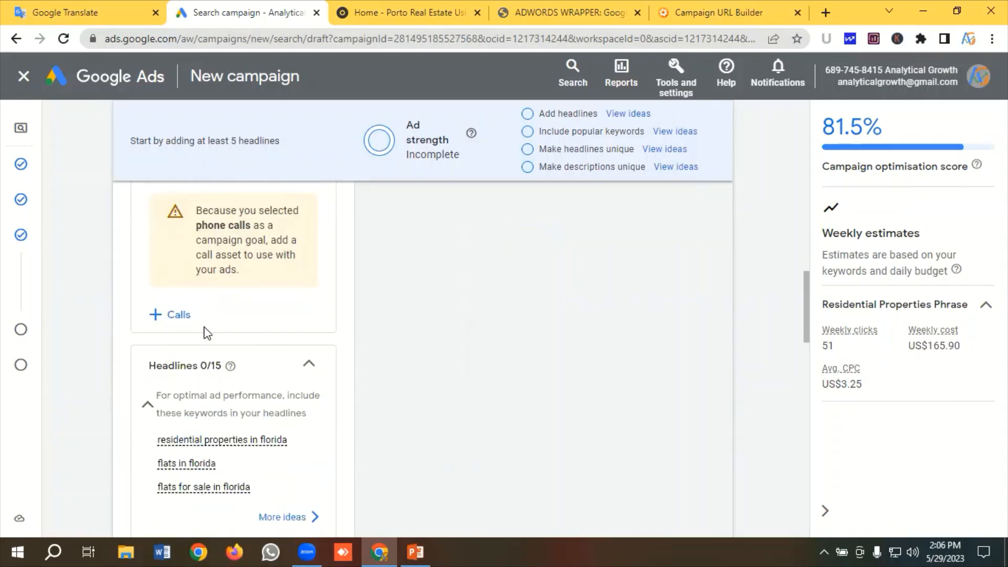
left_click(182, 316)
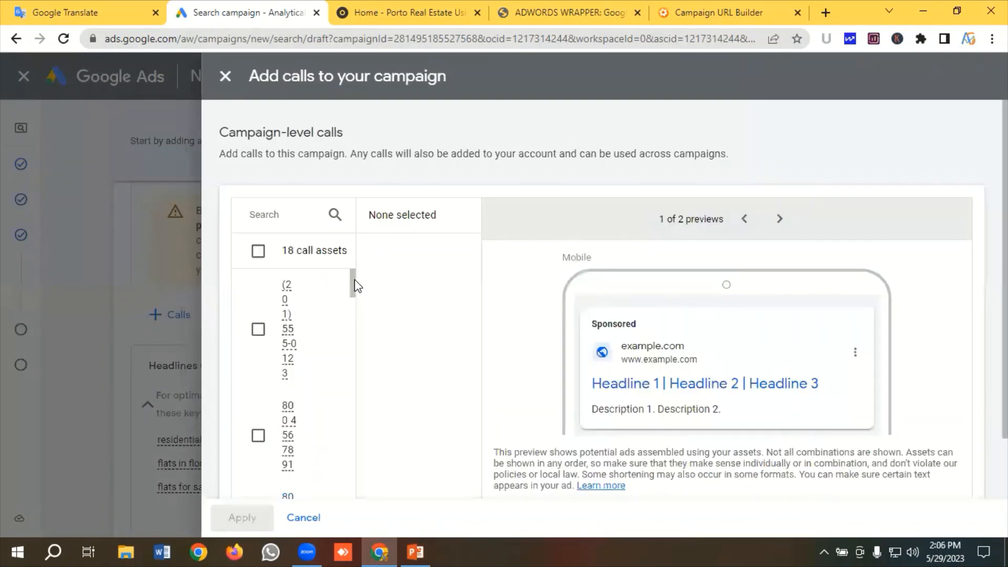
scroll(358, 336, "down", 3)
scroll(323, 456, "down", 10)
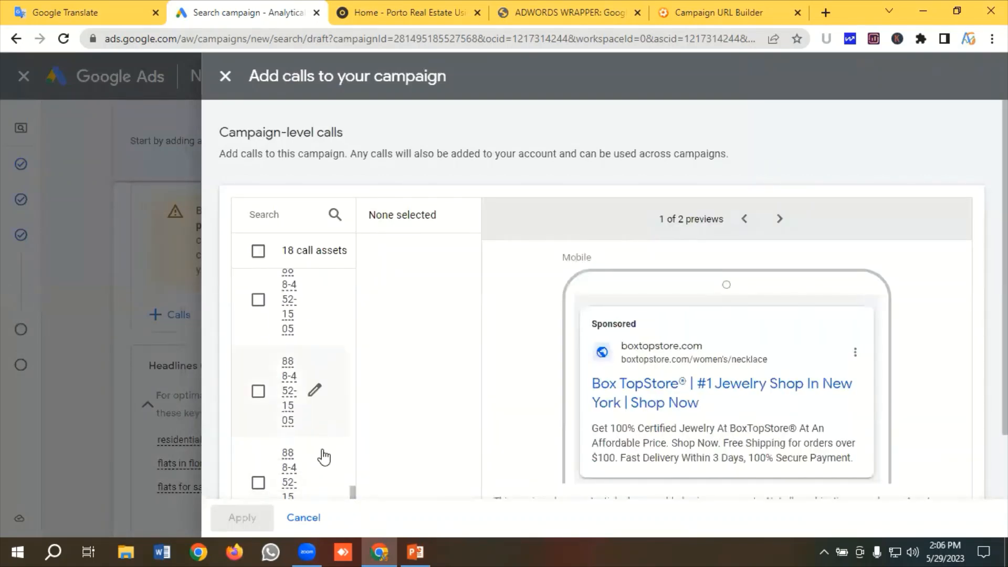
left_click(297, 458)
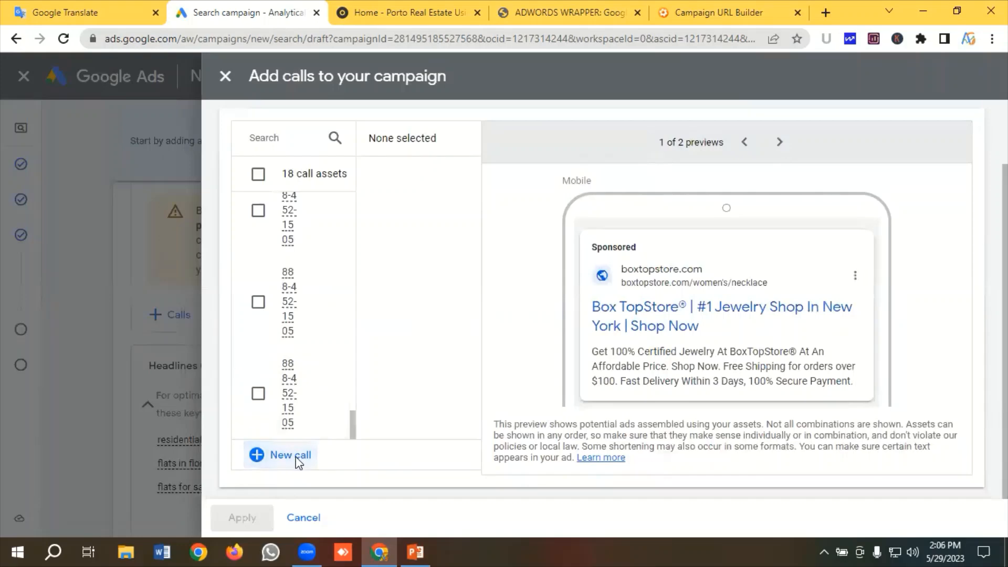
Copy the call asset's phone number from the Google Translate notes and paste it into the new call's phone number field in Google Ads
left_click(58, 3)
scroll(152, 273, "down", 15)
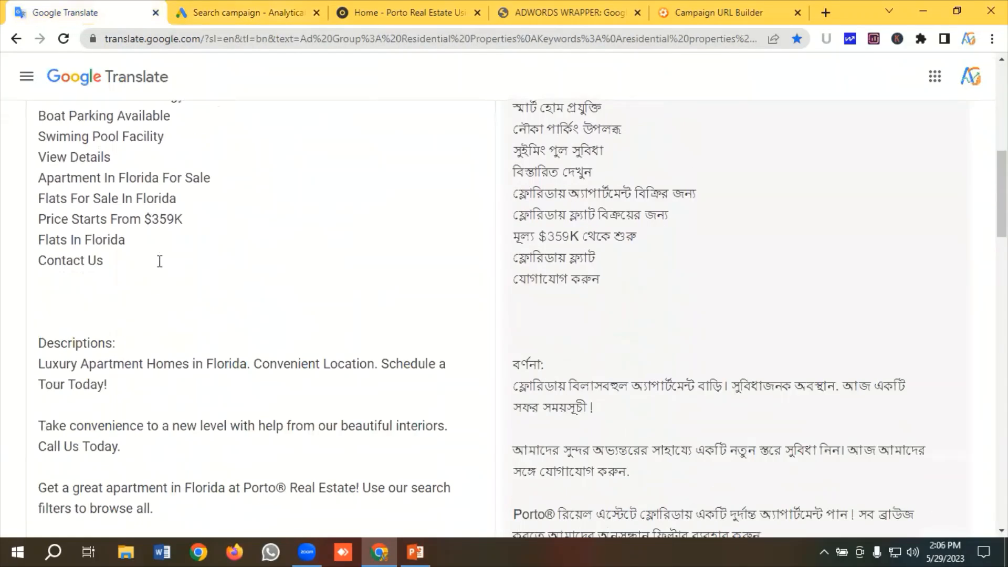
scroll(161, 261, "down", 14)
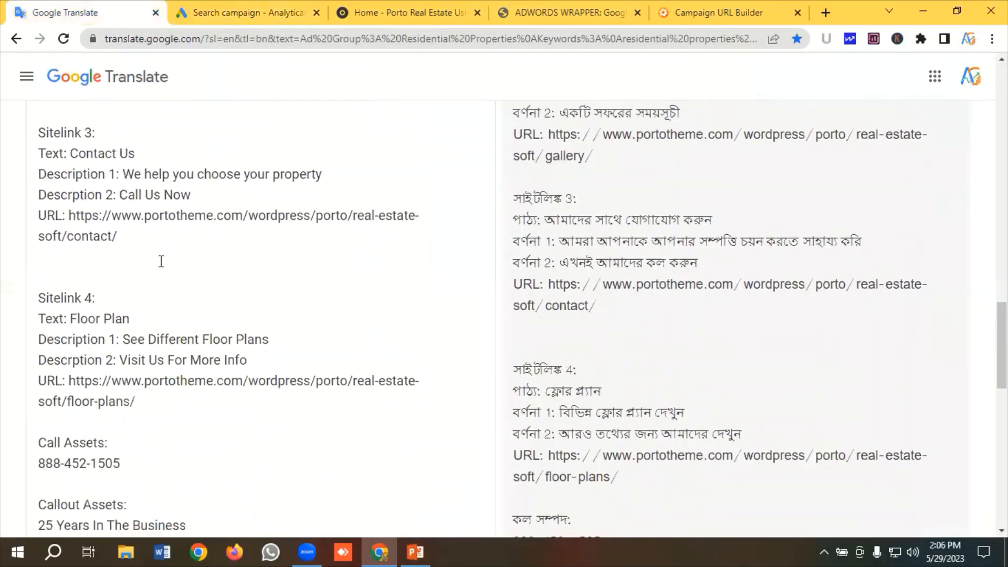
left_click_drag(126, 247, 27, 248)
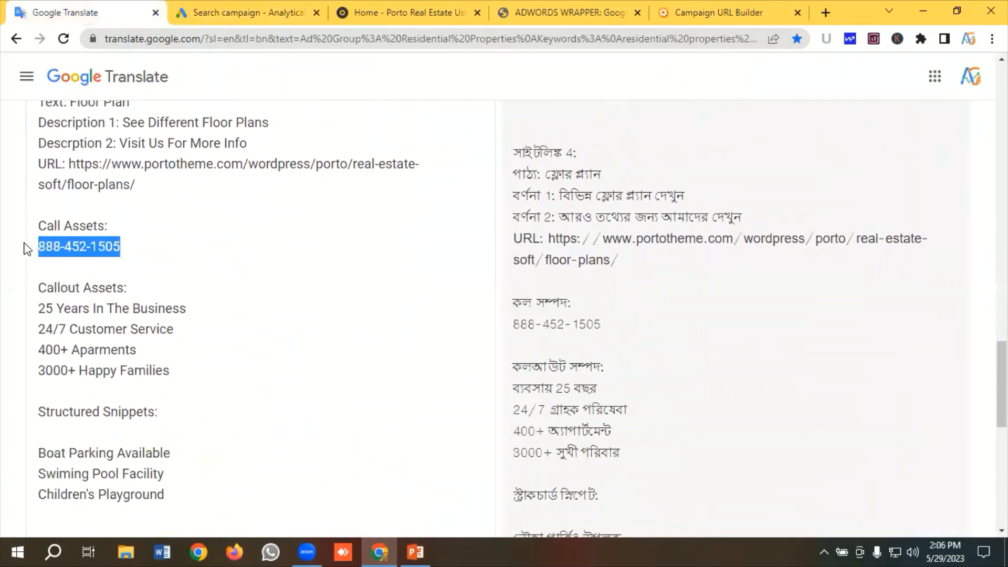
right_click(71, 251)
left_click(105, 310)
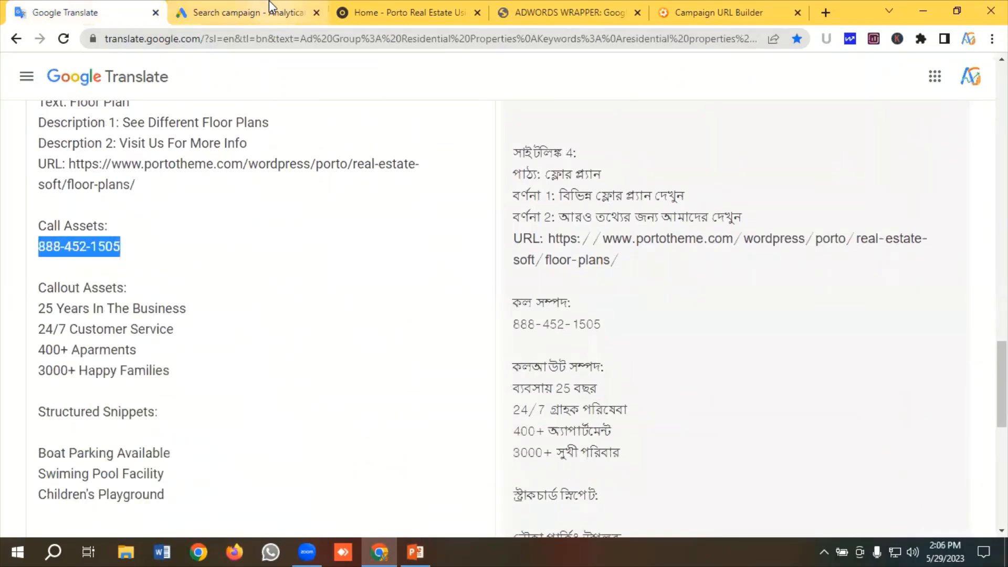
left_click(247, 12)
left_click(392, 171)
key("ctrl+v")
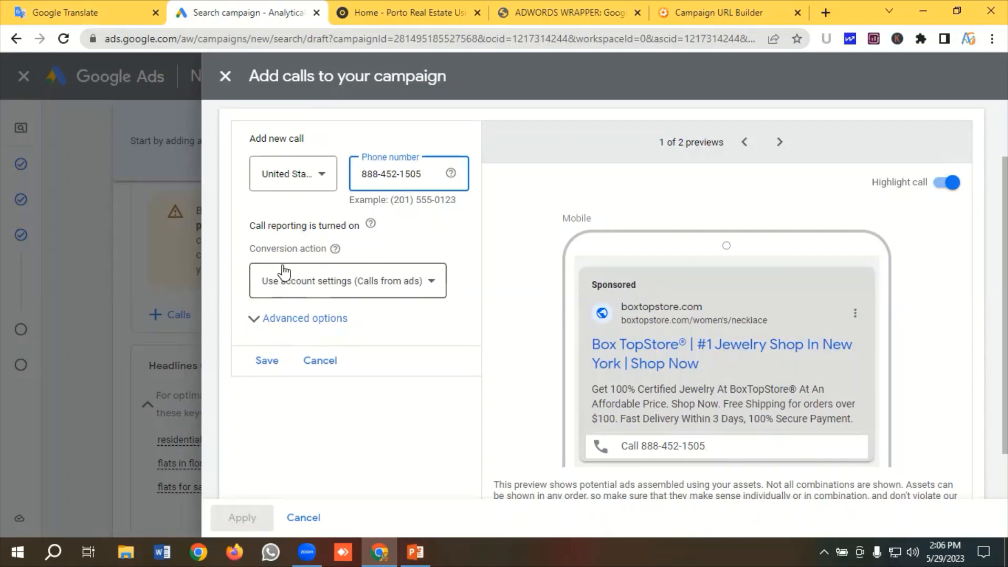
Set the new call's conversion action to "Calls from ads", save the call and apply it to the campaign
left_click(321, 288)
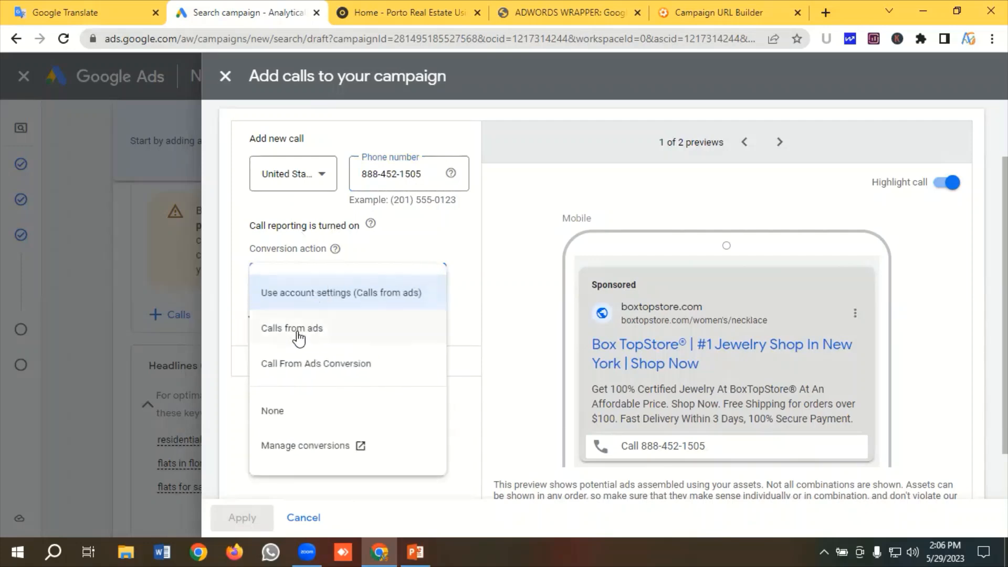
left_click(312, 337)
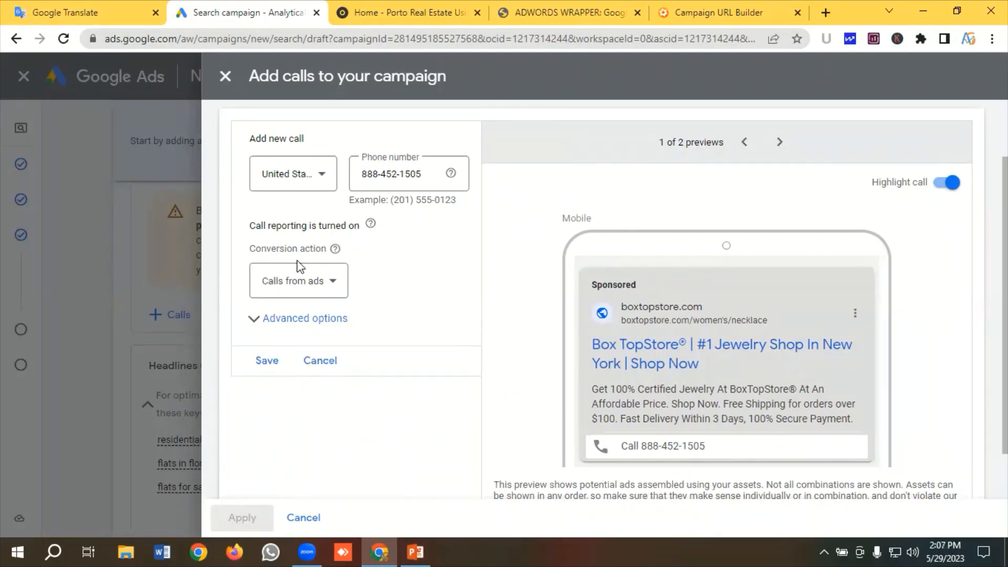
scroll(792, 333, "down", 1)
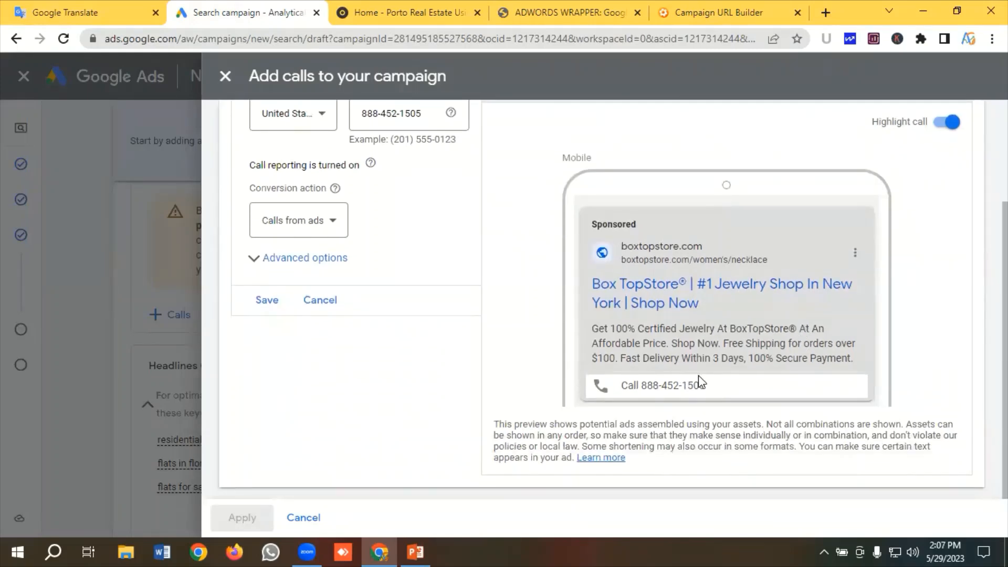
left_click(273, 306)
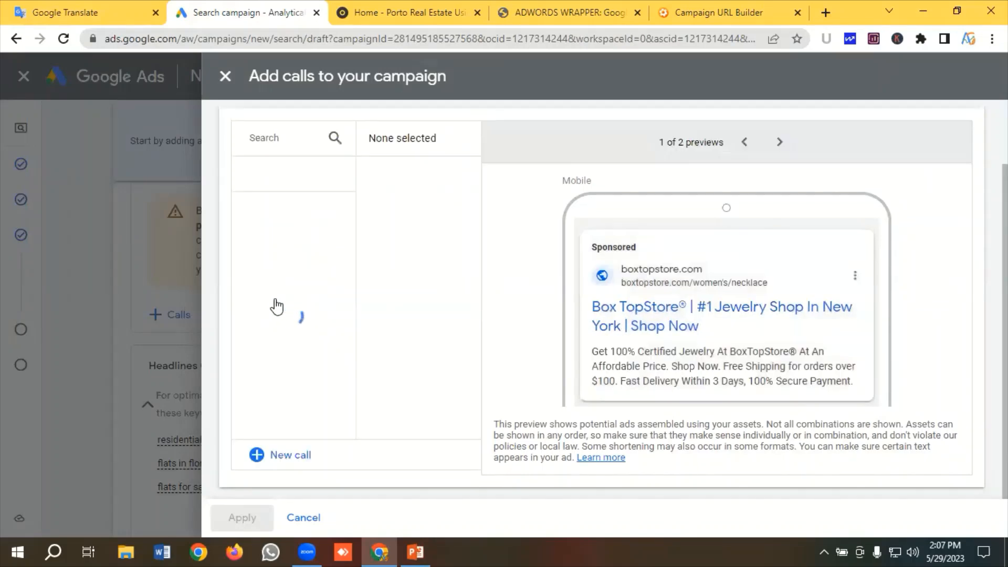
left_click(241, 519)
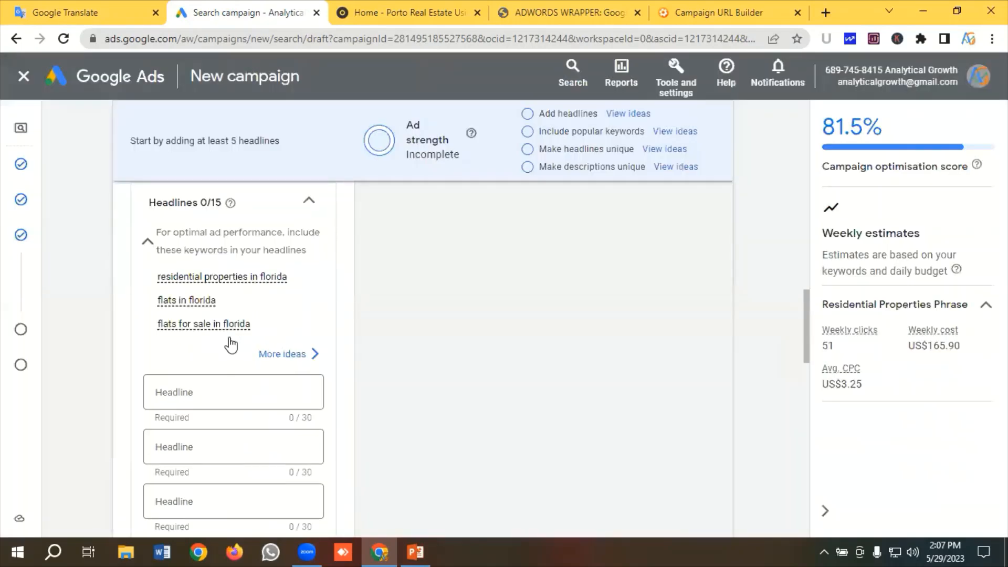
Add extra empty headline fields to the ad's Headlines section for the prepared headlines
mouse_move(204, 339)
scroll(284, 349, "down", 6)
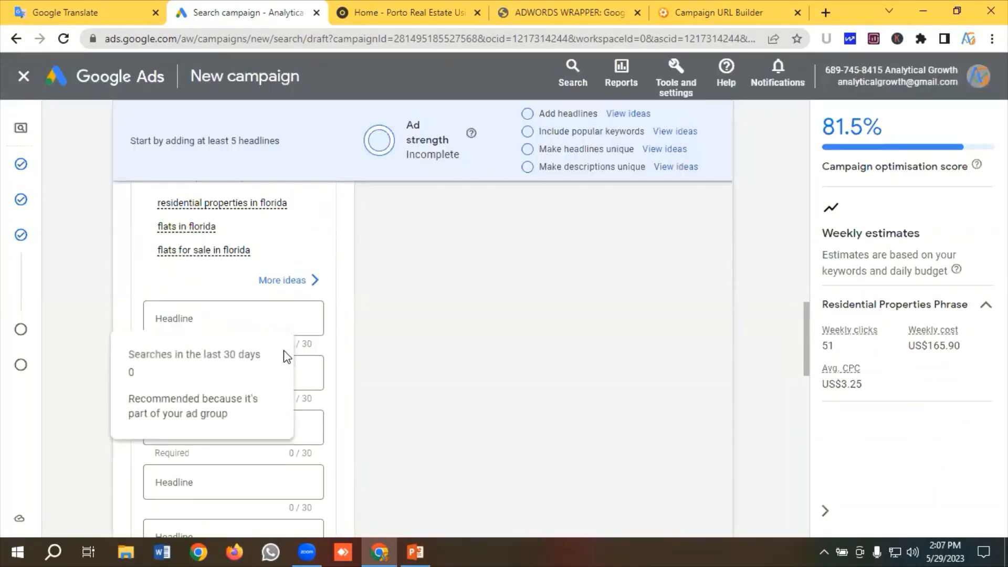
left_click(192, 250)
left_click(186, 306)
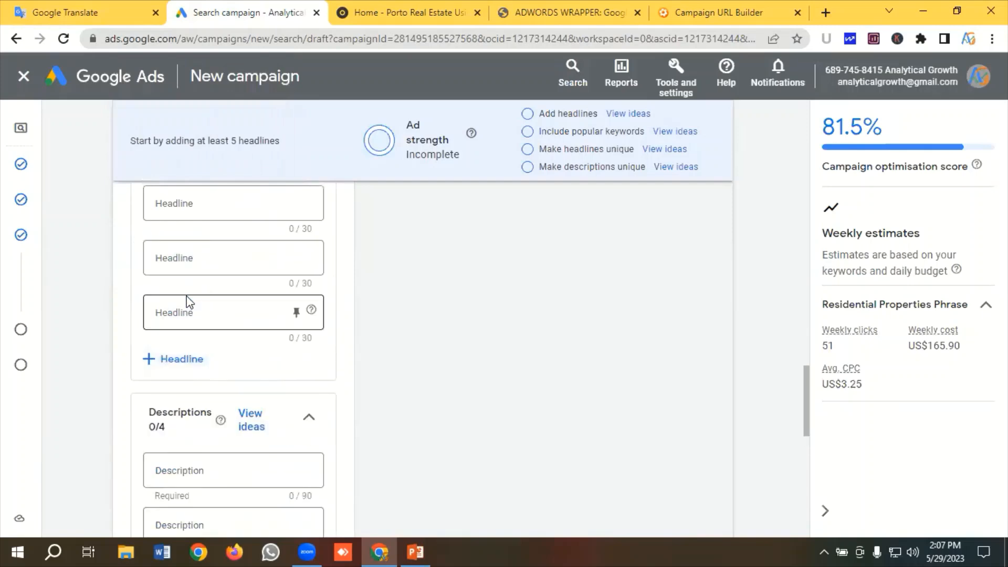
left_click(182, 356)
scroll(204, 350, "down", 1)
left_click(198, 340)
left_click(185, 403)
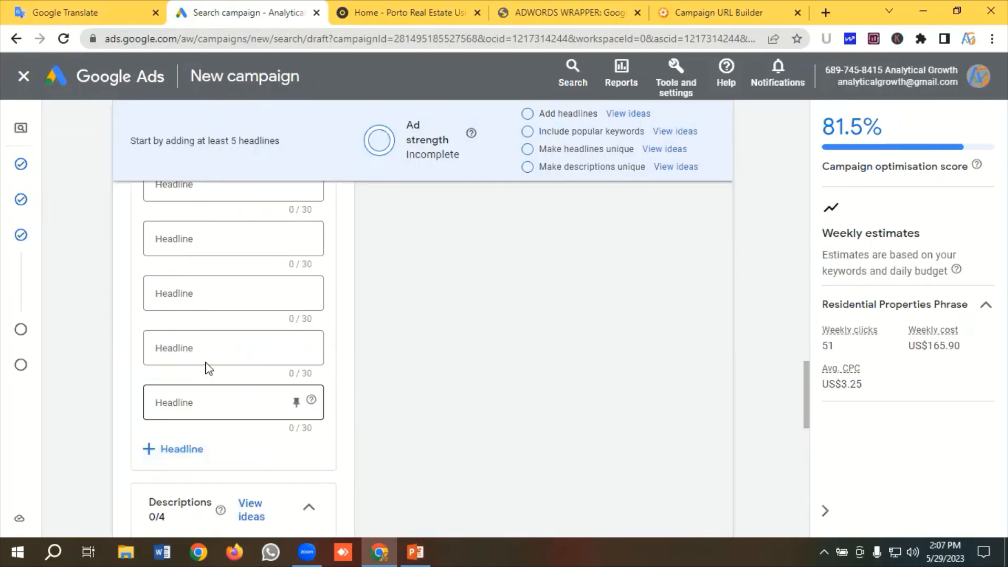
scroll(204, 363, "down", 1)
left_click(184, 373)
scroll(205, 349, "down", 1)
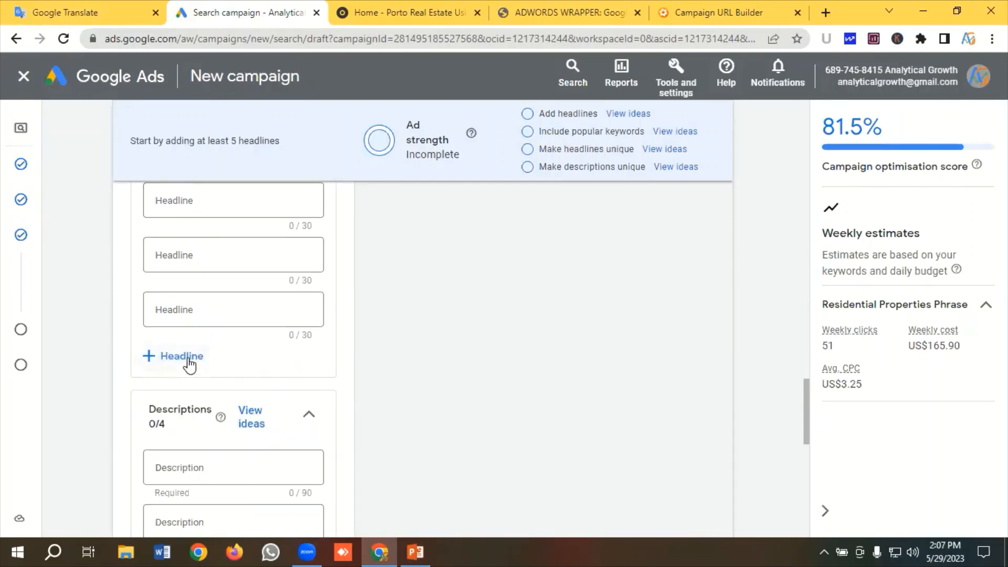
left_click(199, 352)
scroll(202, 347, "down", 1)
left_click(191, 342)
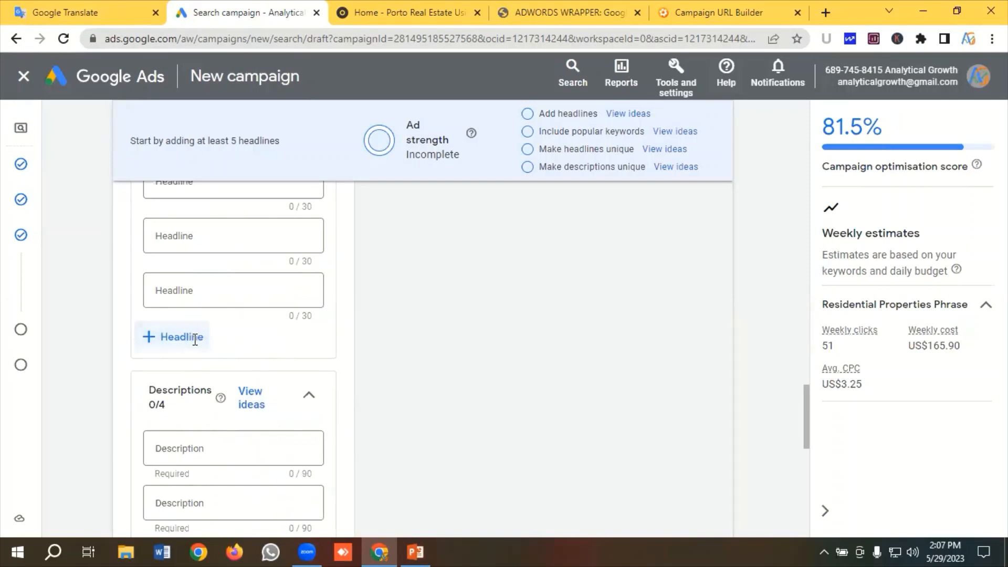
Add two more description fields to the ad, making four in total
scroll(209, 352, "down", 3)
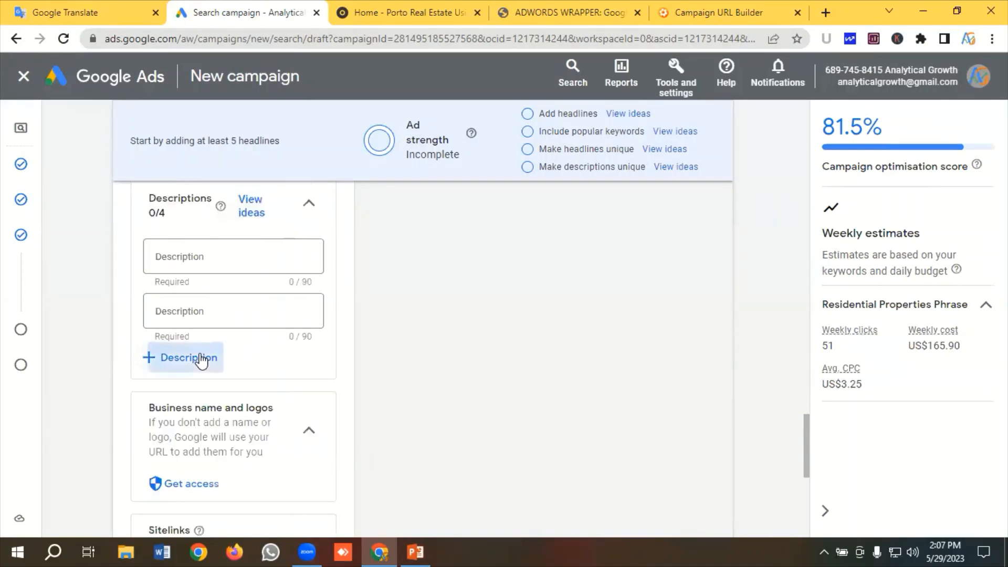
left_click(203, 358)
left_click(198, 413)
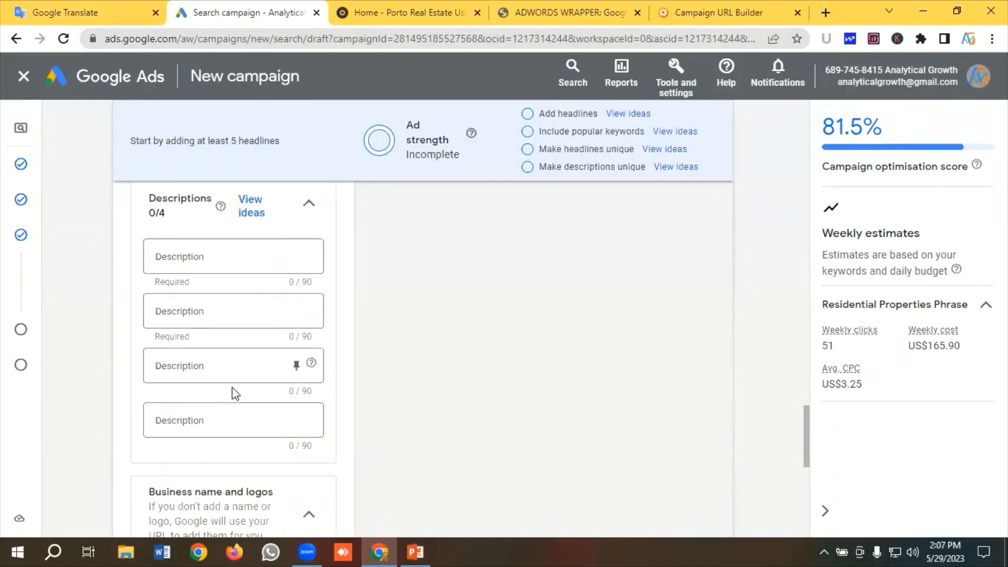
Copy the headline "Porto® Real Estate" from the Google Translate notes and paste it into the first headline field in Google Ads
scroll(255, 386, "up", 10)
scroll(259, 391, "up", 5)
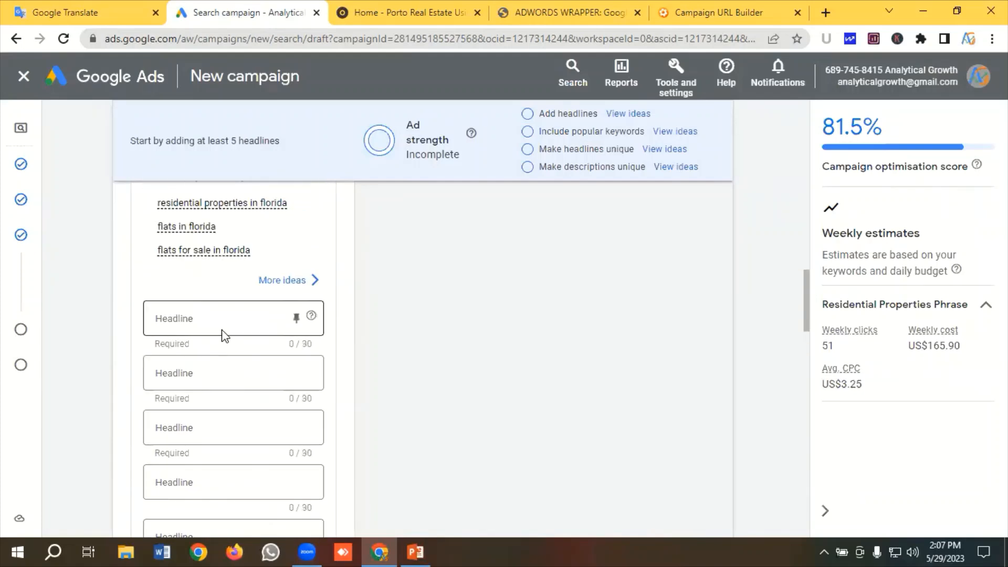
left_click(220, 320)
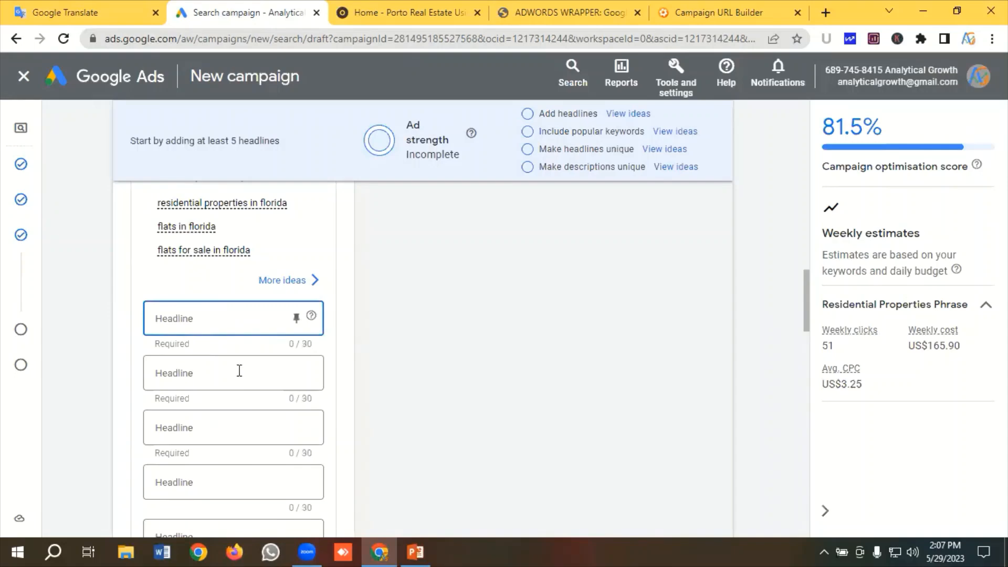
left_click(76, 17)
scroll(178, 250, "up", 15)
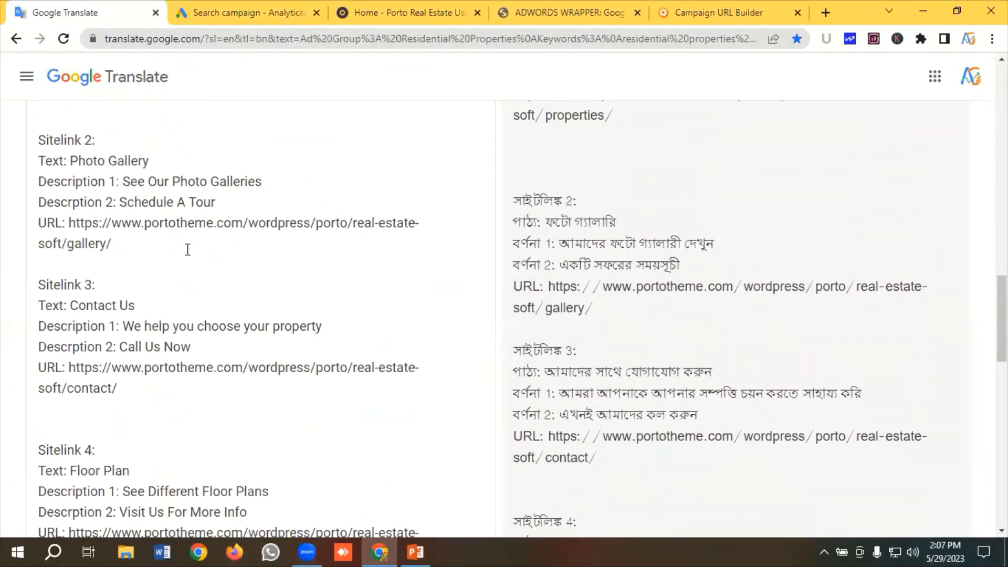
scroll(194, 250, "up", 10)
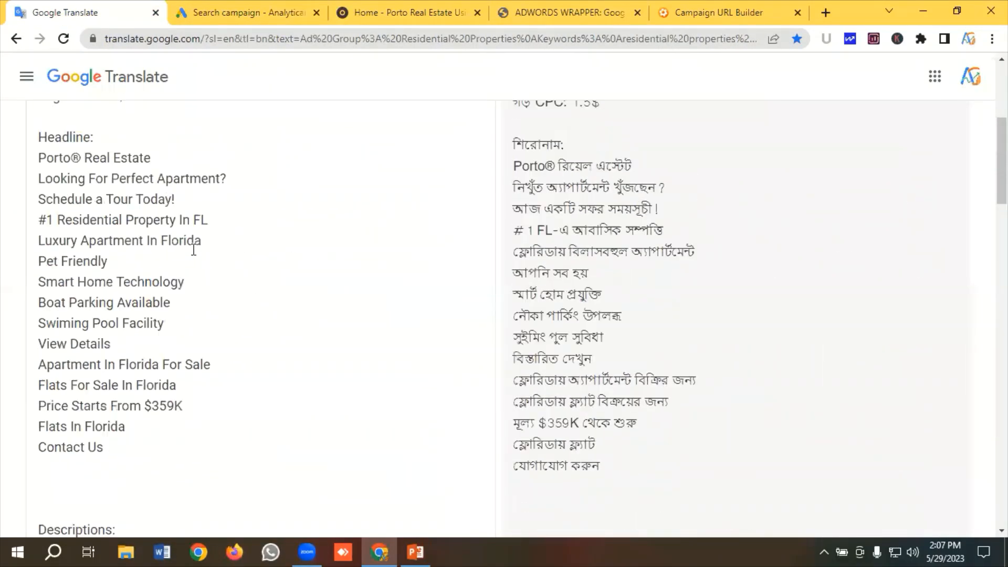
left_click_drag(172, 230, 34, 238)
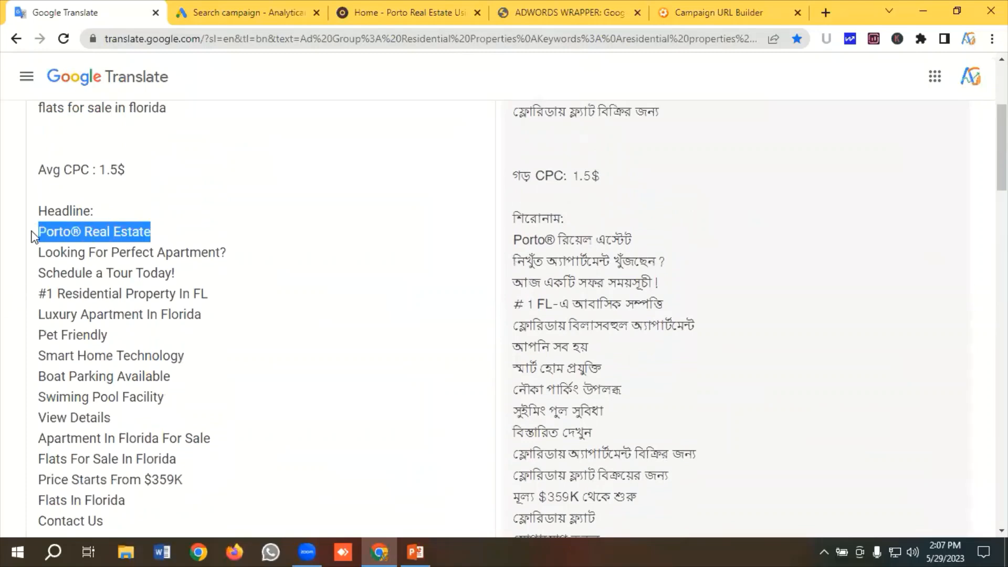
right_click(111, 227)
left_click(147, 281)
left_click(221, 13)
left_click(209, 316)
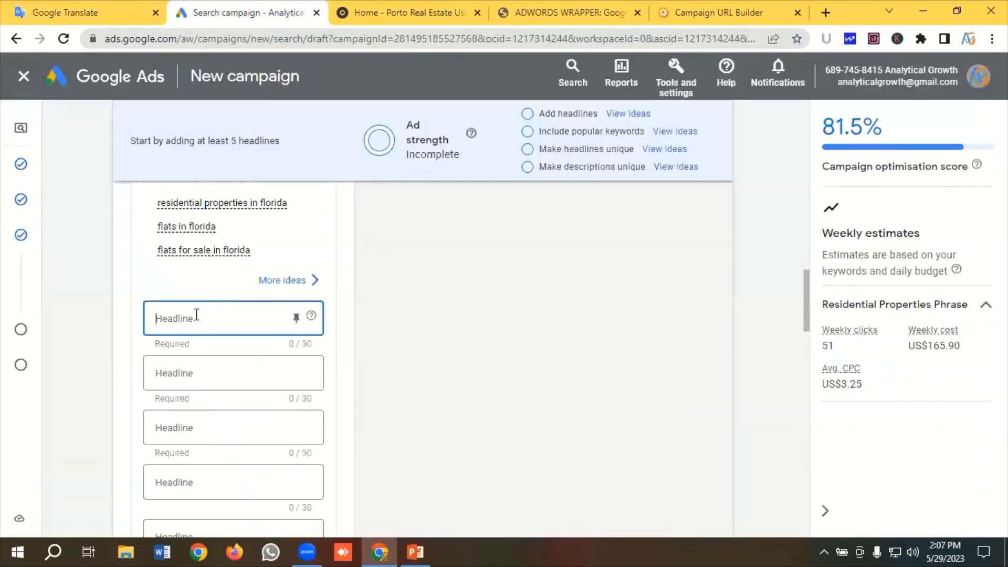
key("ctrl+v")
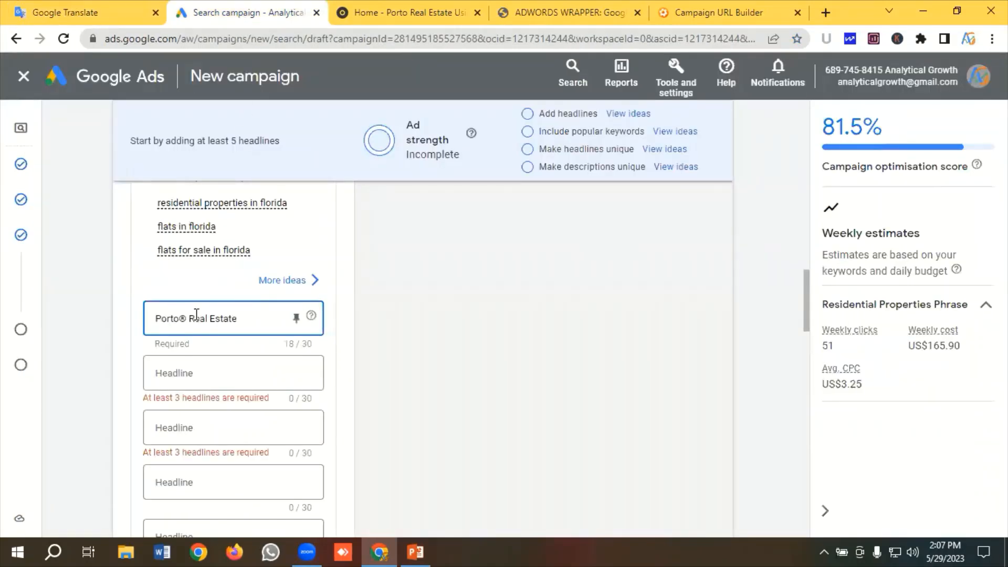
Copy "Looking For Perfect Apartment?" from the Google Translate notes into the ad's second headline field in Google Ads
left_click(209, 374)
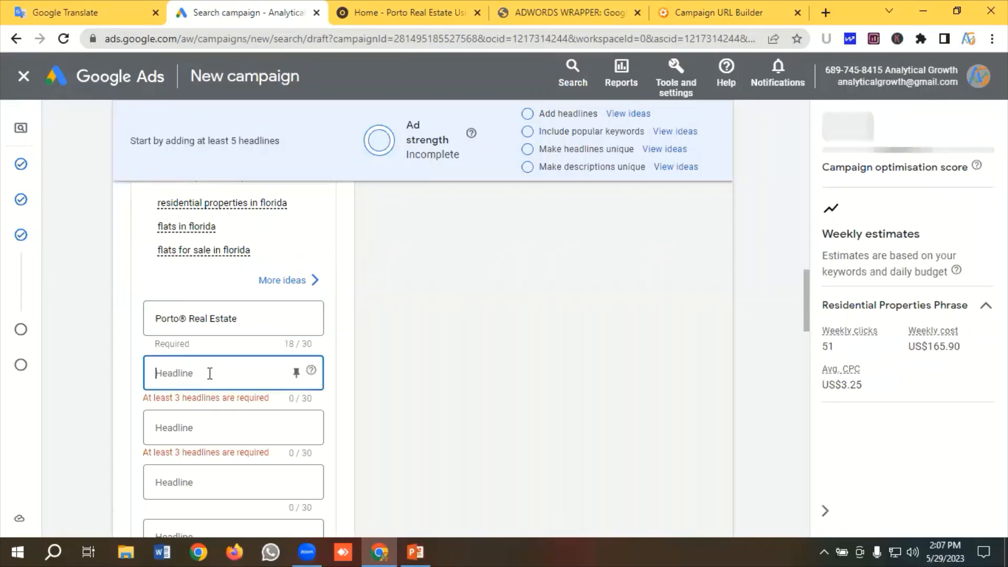
left_click(89, 7)
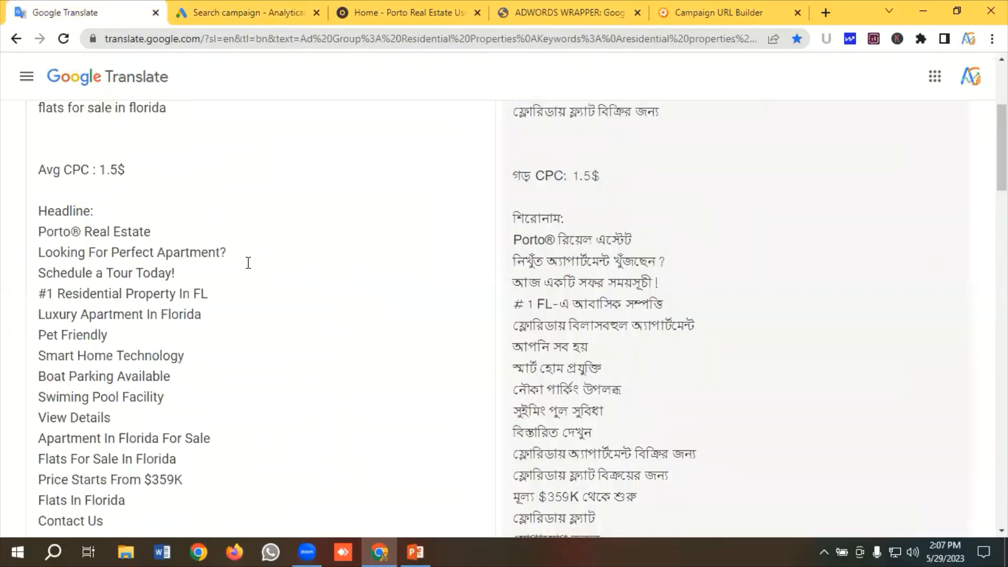
left_click_drag(252, 253, 27, 254)
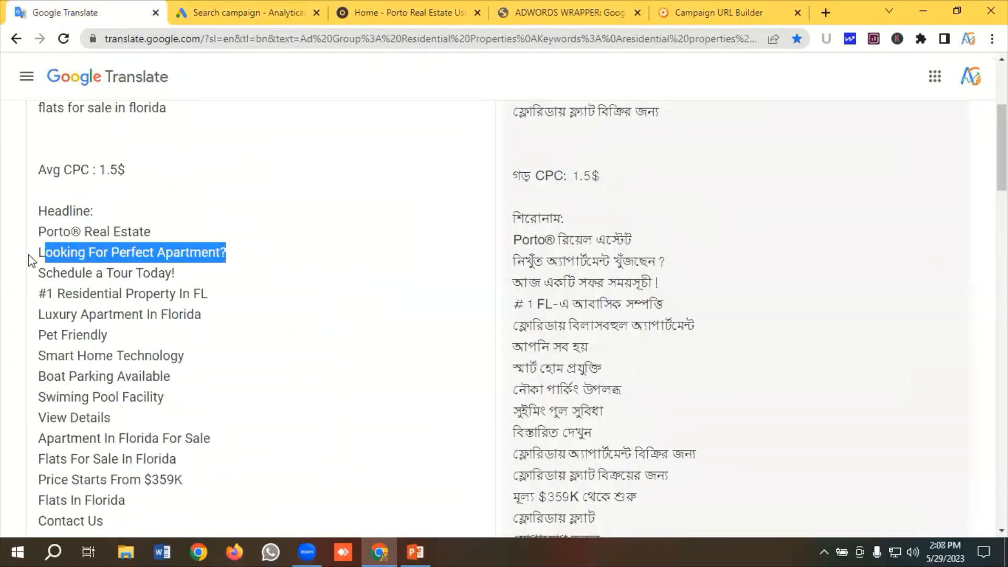
right_click(74, 253)
left_click(139, 304)
left_click(266, 9)
left_click(215, 371)
key("ctrl+v")
Copy "Schedule a Tour Today!" from the Google Translate notes into the ad's third headline field in Google Ads
scroll(153, 241, "down", 1)
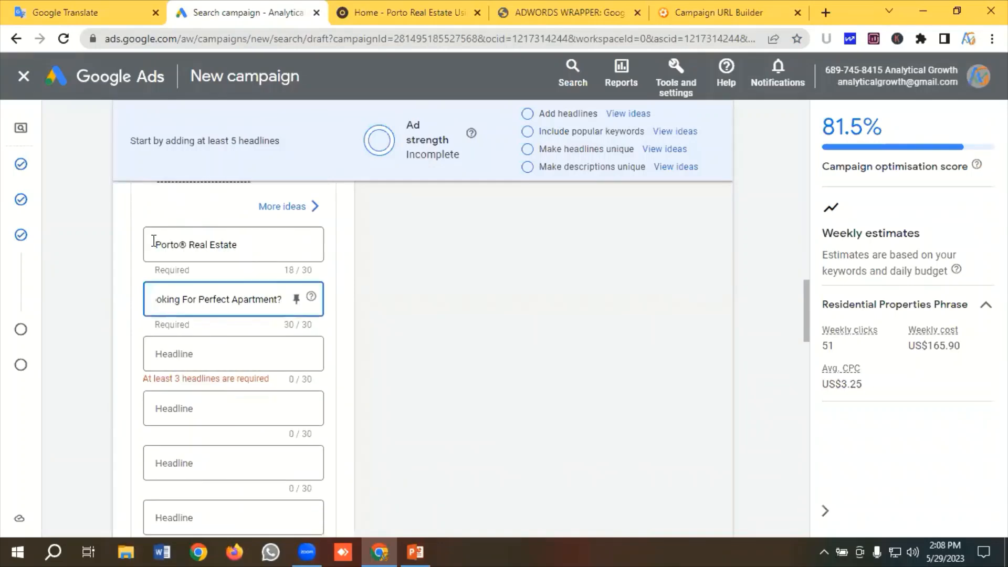
left_click(79, 12)
left_click_drag(202, 269, 3, 275)
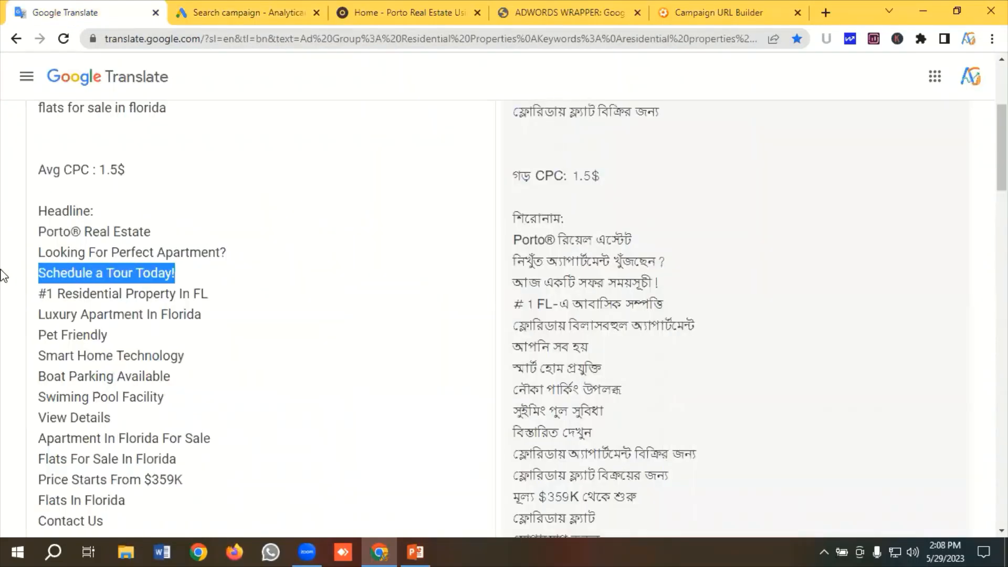
right_click(117, 278)
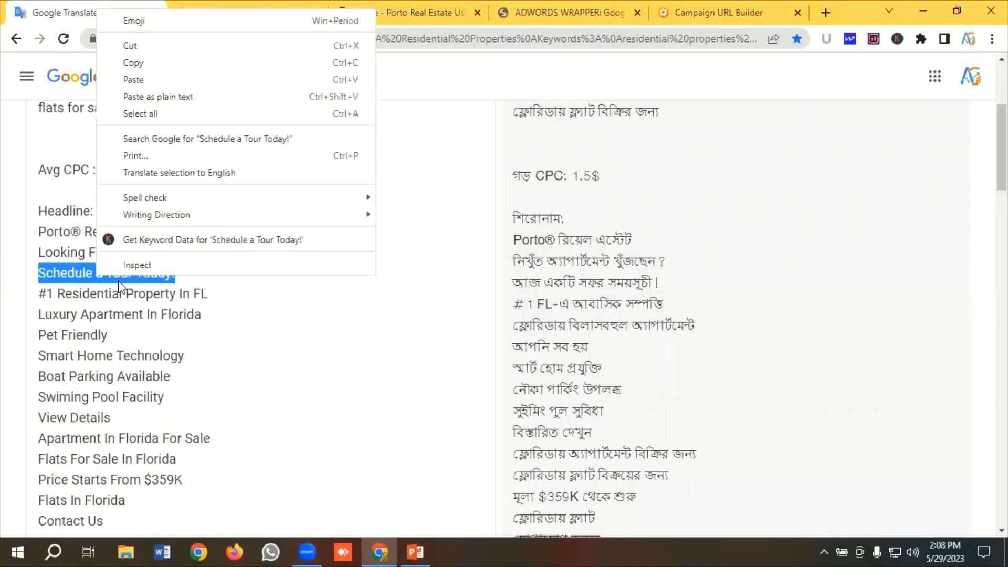
left_click(144, 65)
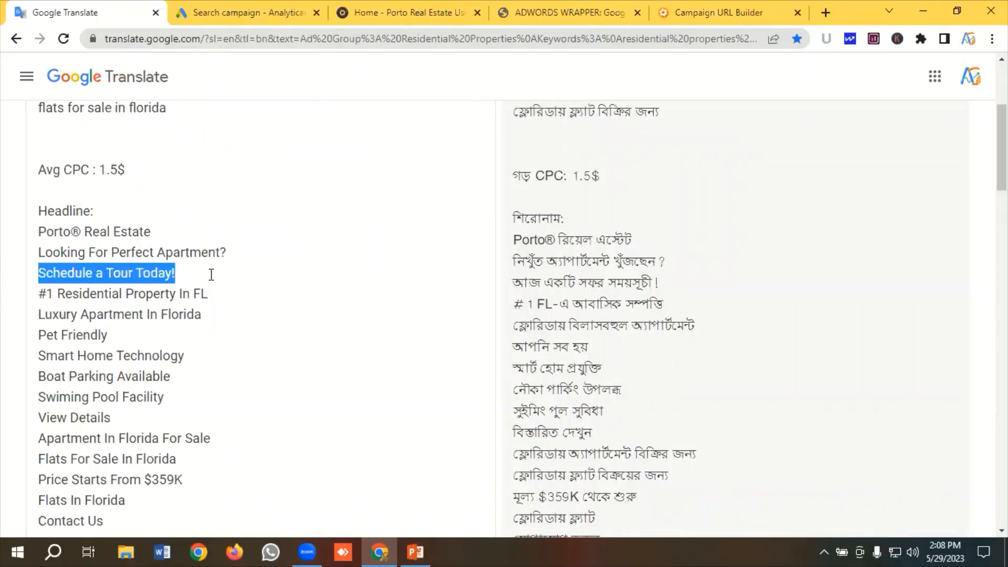
left_click(245, 9)
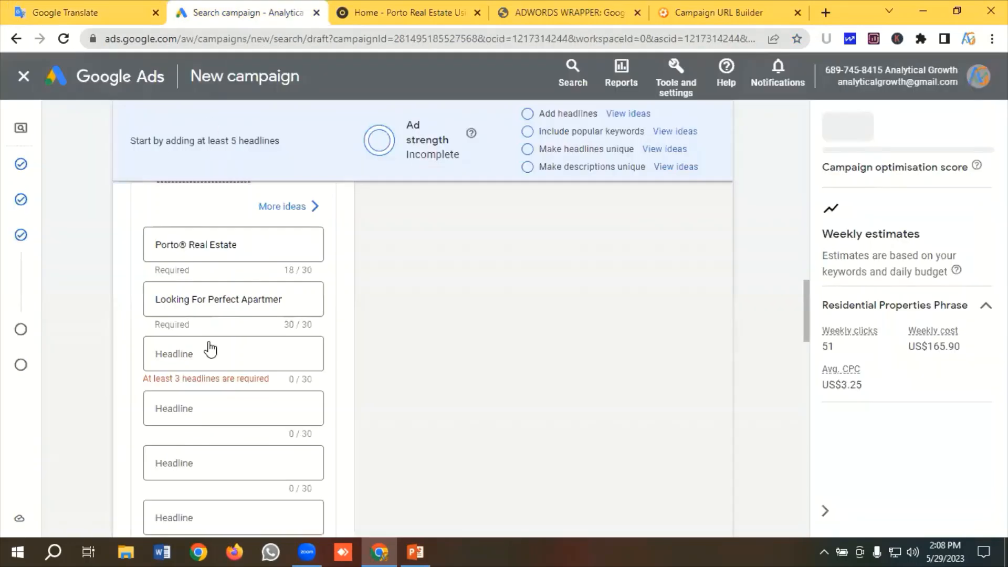
left_click(192, 355)
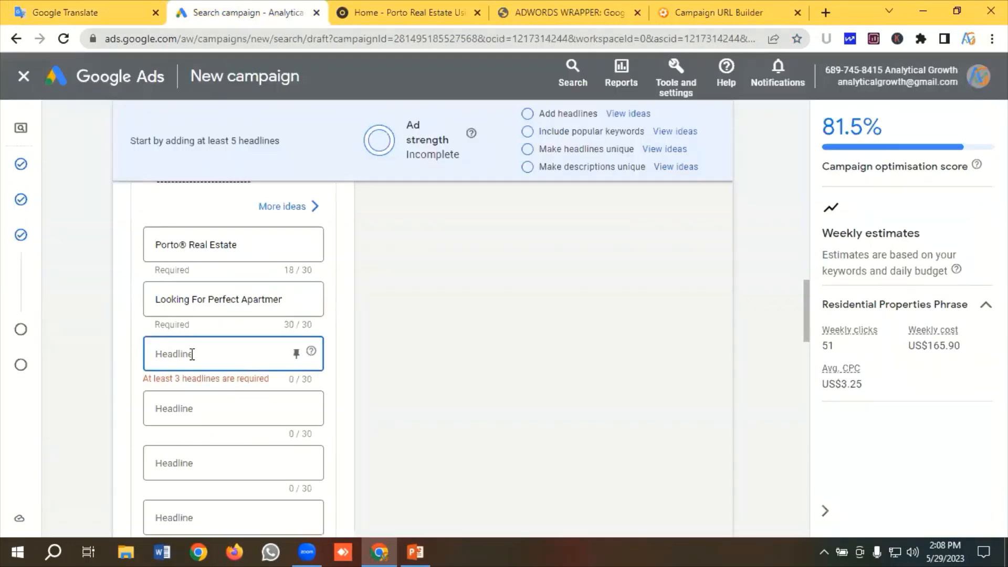
key("ctrl+v")
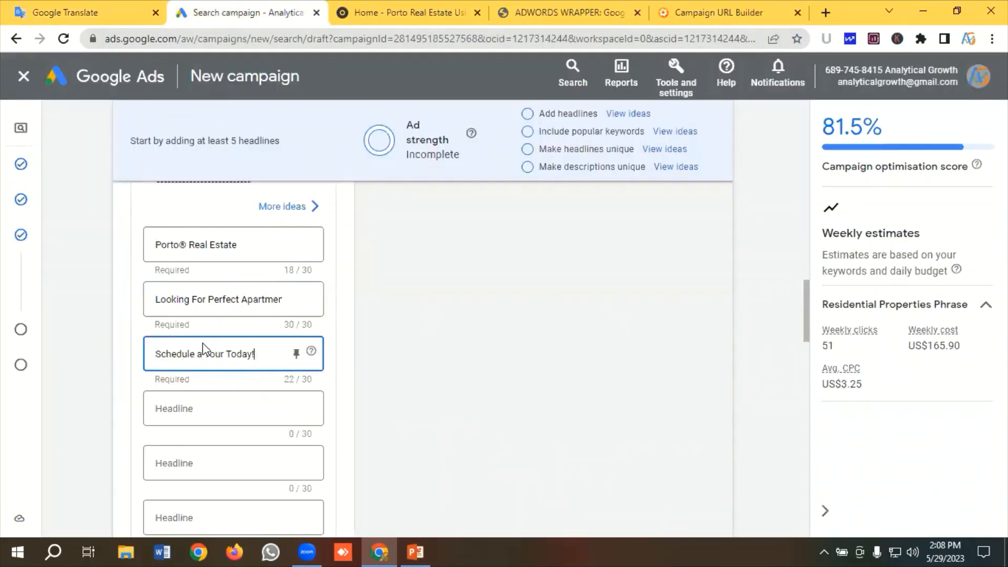
Copy "#1 Residential Property In FL" from the Google Translate notes into the ad's fourth headline field in Google Ads
left_click(108, 7)
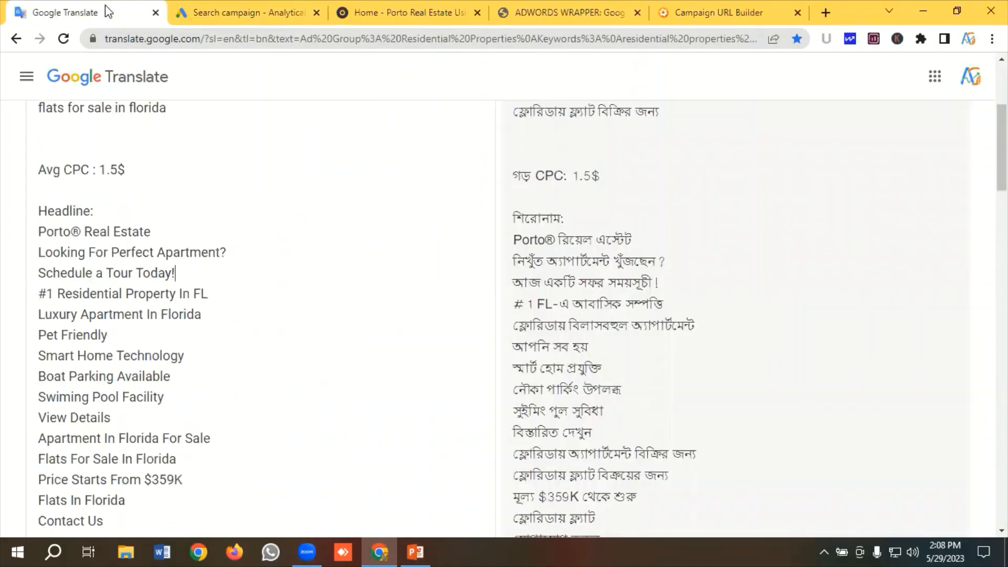
left_click(174, 273)
scroll(220, 210, "down", 2)
left_click_drag(227, 223, 35, 230)
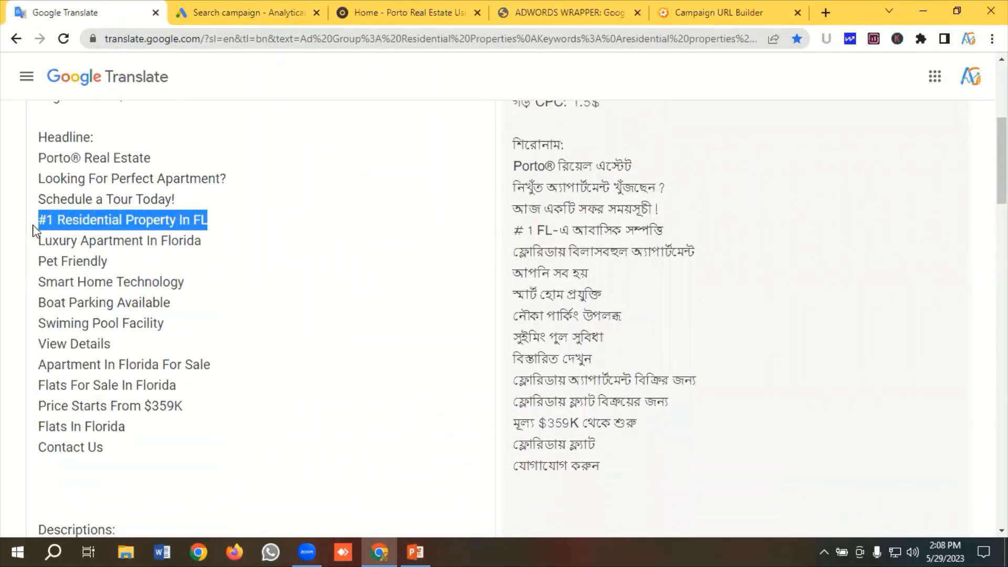
right_click(108, 217)
left_click(150, 276)
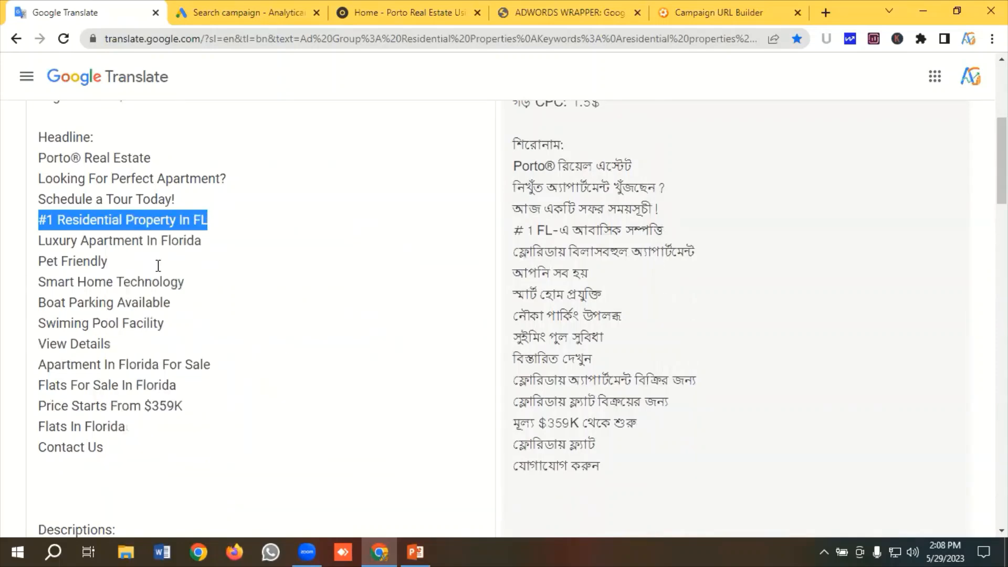
left_click(239, 12)
left_click(235, 338)
scroll(234, 336, "down", 3)
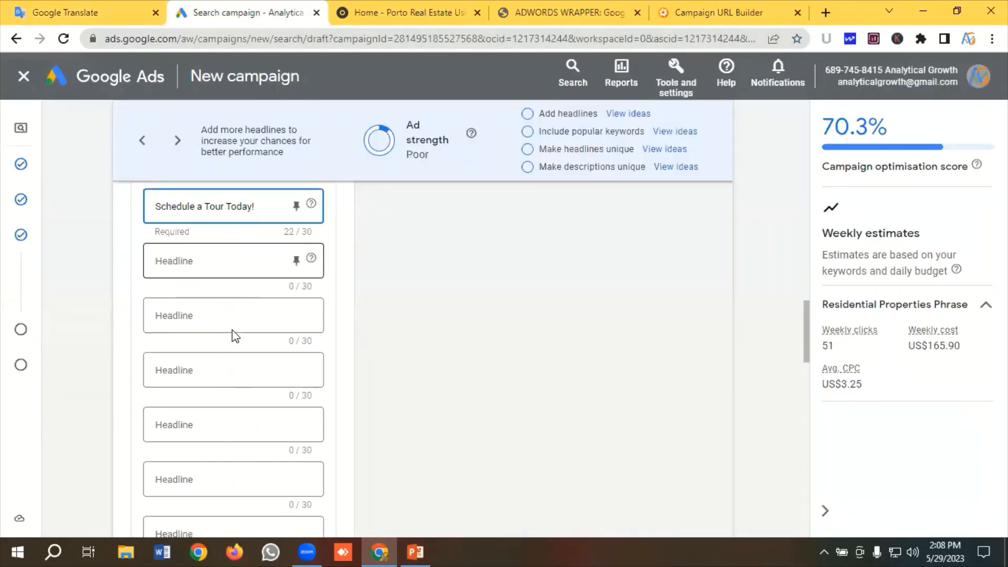
left_click(206, 260)
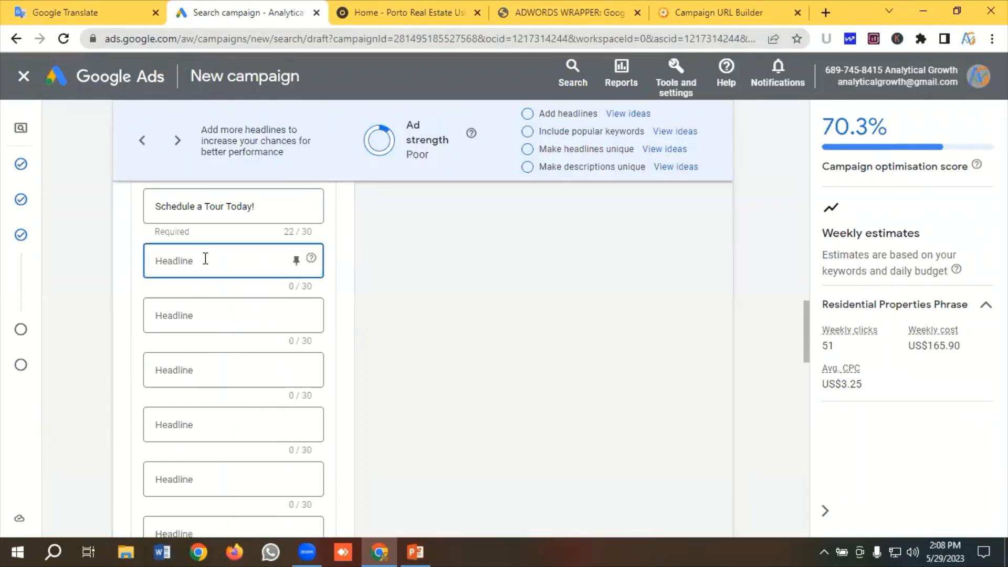
key("ctrl+v")
Copy "Luxury Apartment In Florida" from the Google Translate notes into the ad's fifth headline field in Google Ads
key("ctrl+shift+Tab")
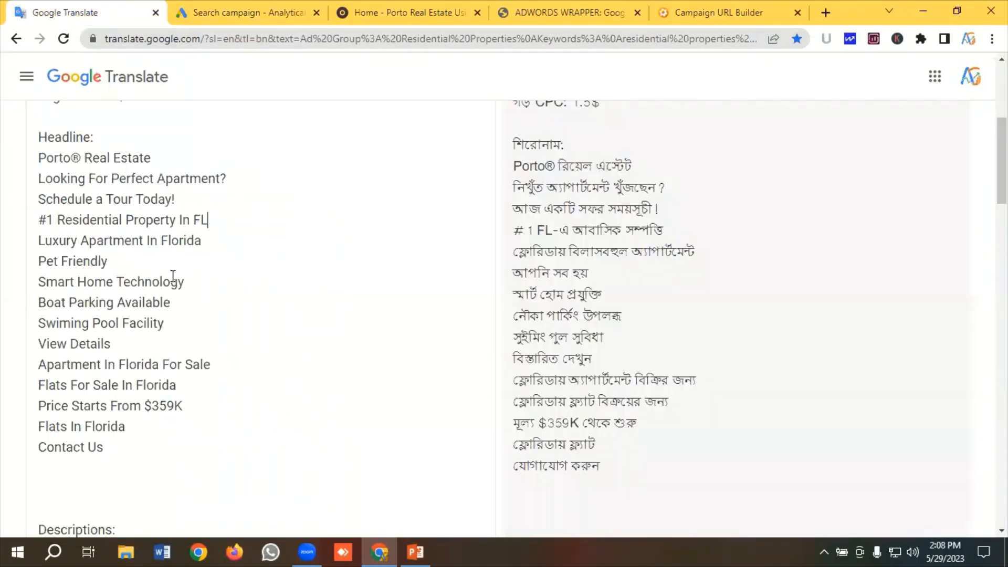
left_click_drag(223, 238, 29, 256)
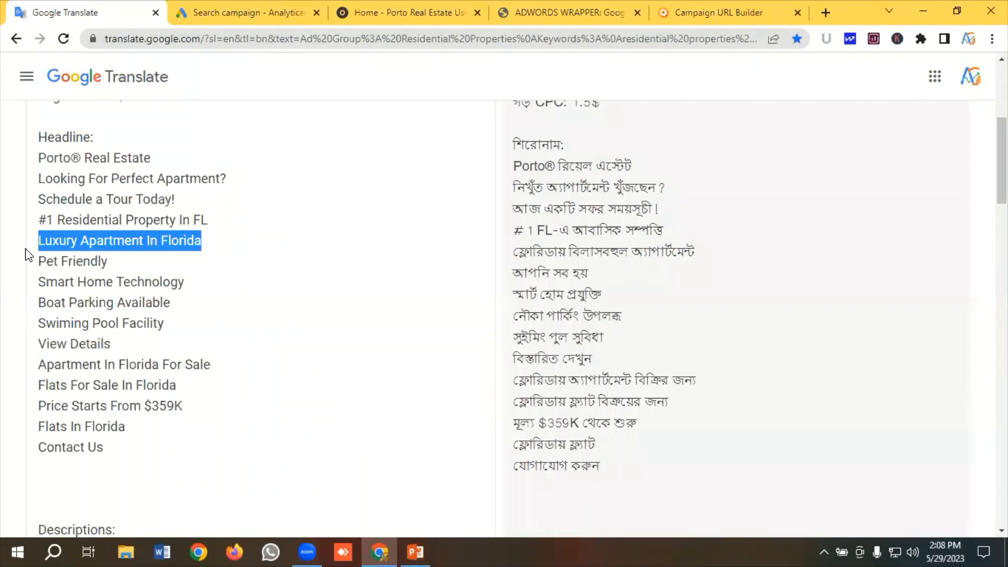
right_click(142, 242)
left_click(185, 293)
left_click(229, 11)
left_click(194, 317)
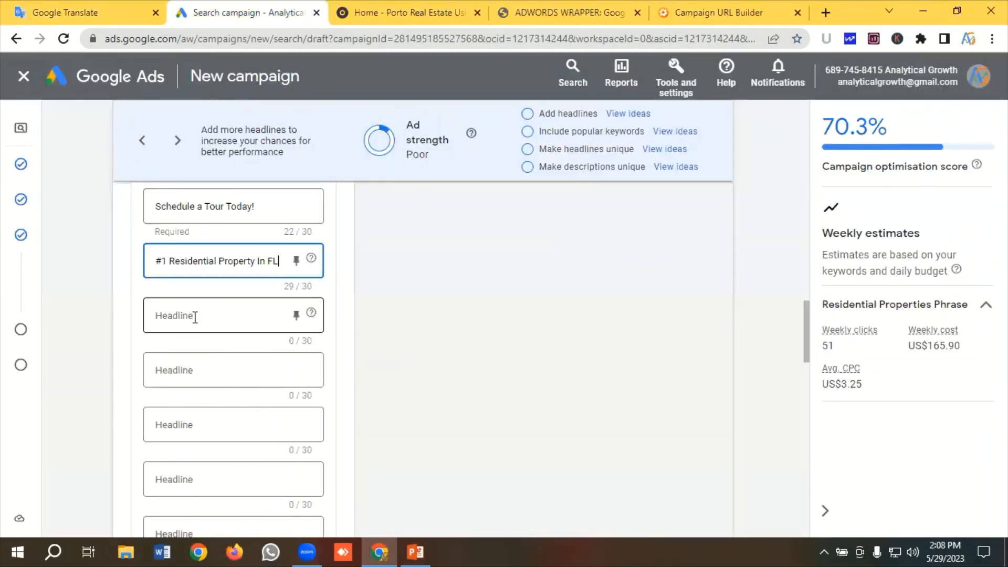
key("ctrl+v")
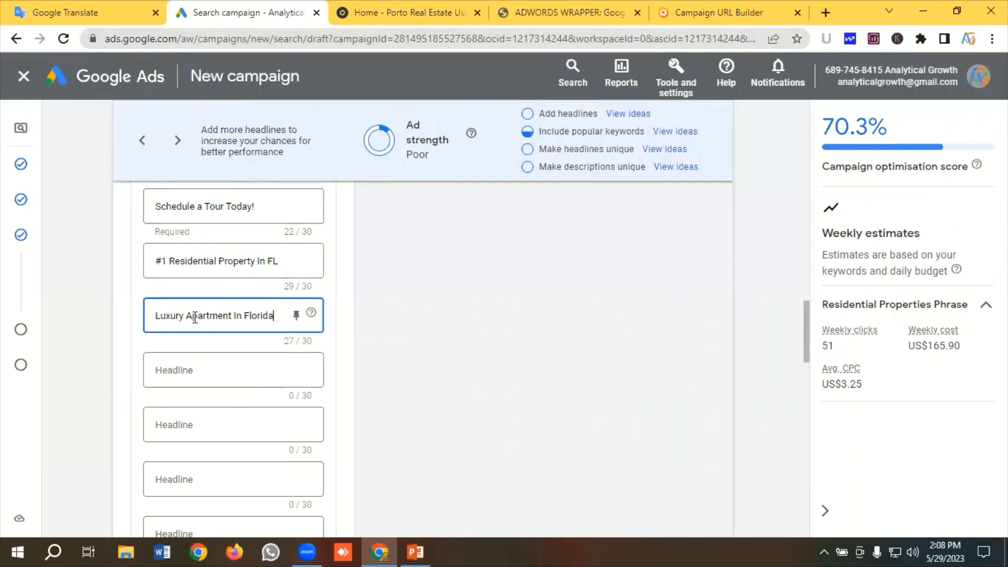
Copy "Pet Friendly" from the Google Translate notes into the ad's sixth headline field in Google Ads
left_click(84, 12)
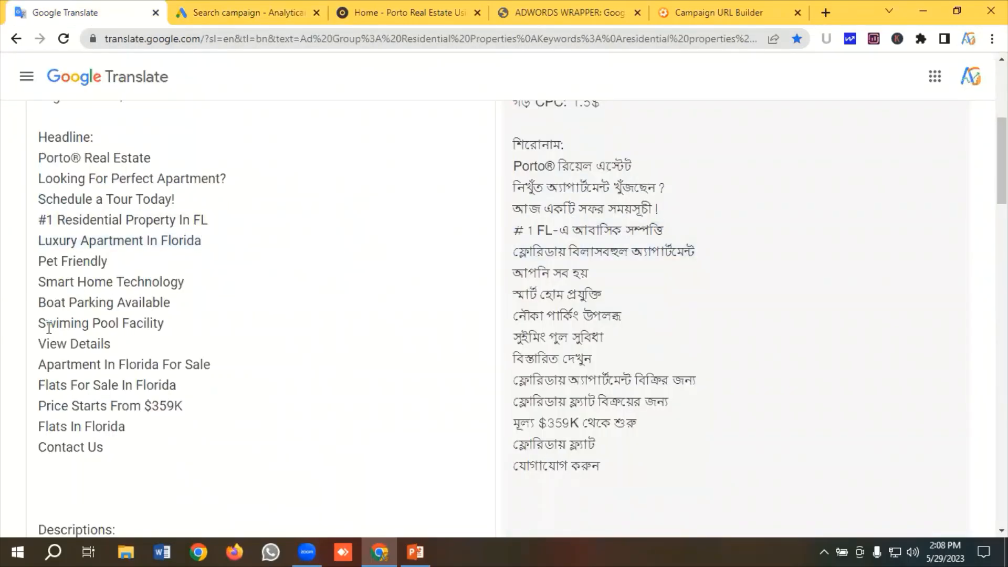
left_click_drag(108, 261, 6, 266)
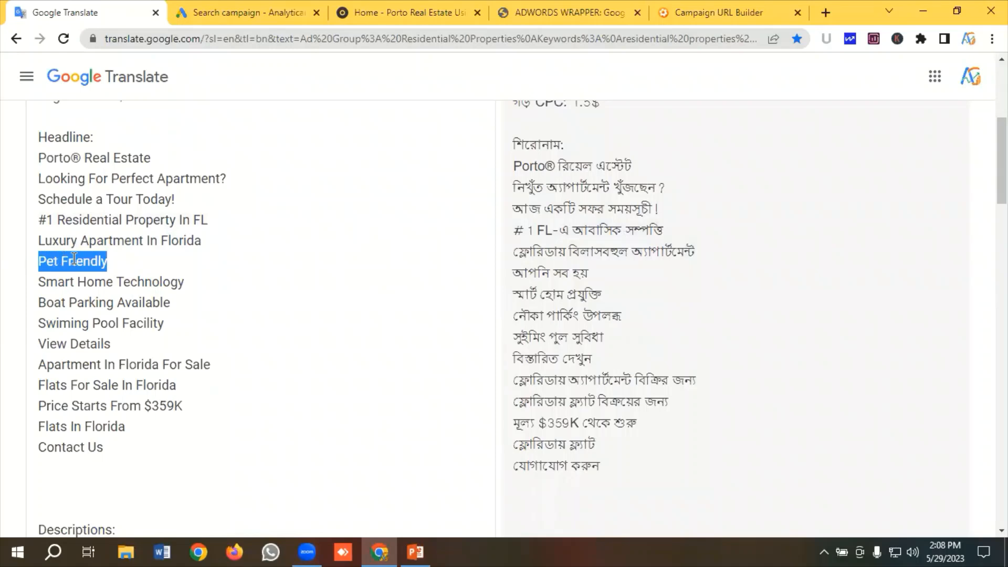
right_click(78, 260)
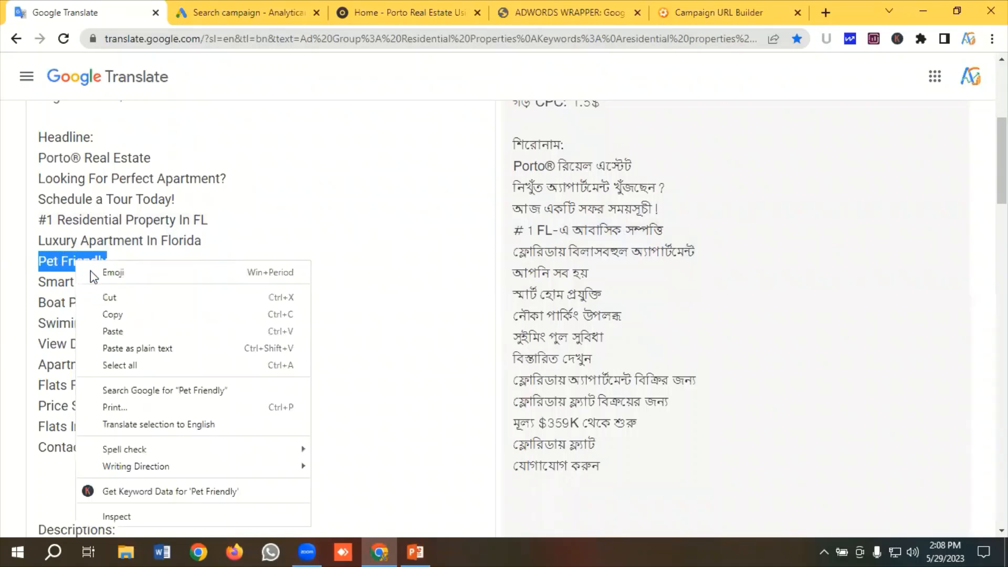
left_click(112, 313)
left_click(239, 10)
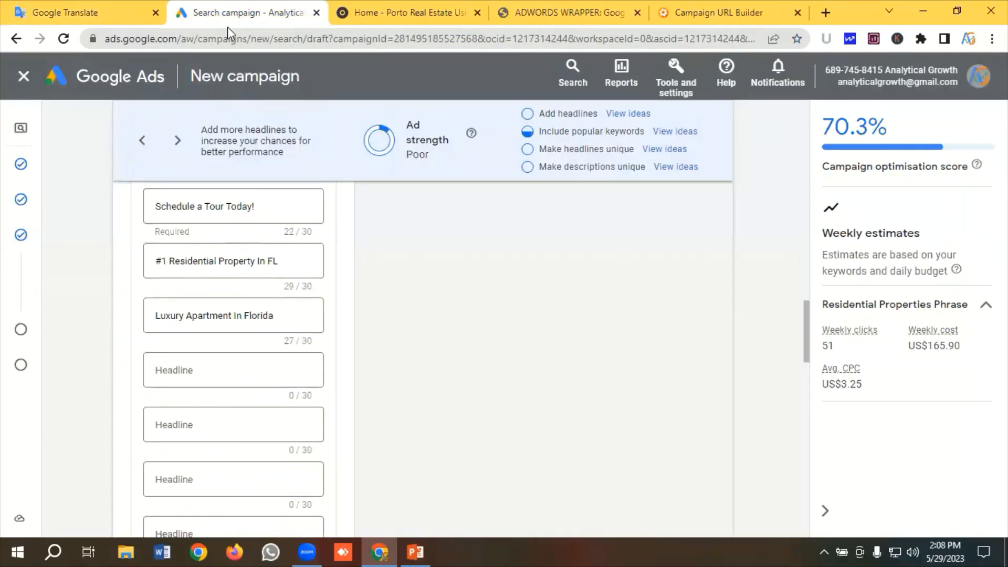
left_click(194, 371)
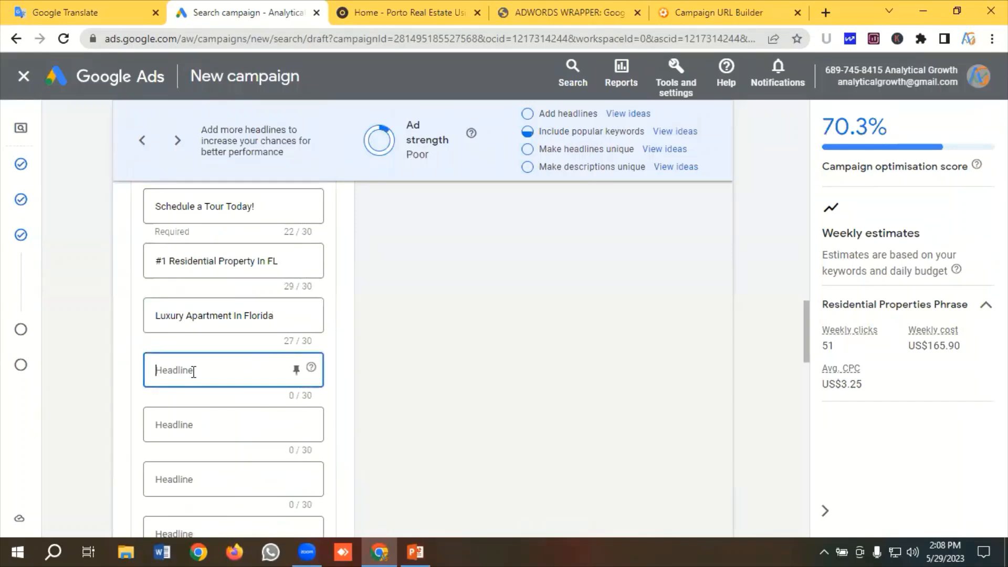
key("ctrl+v")
Copy "Smart Home Technology" from the Google Translate notes into the ad's seventh headline field in Google Ads
left_click(59, 6)
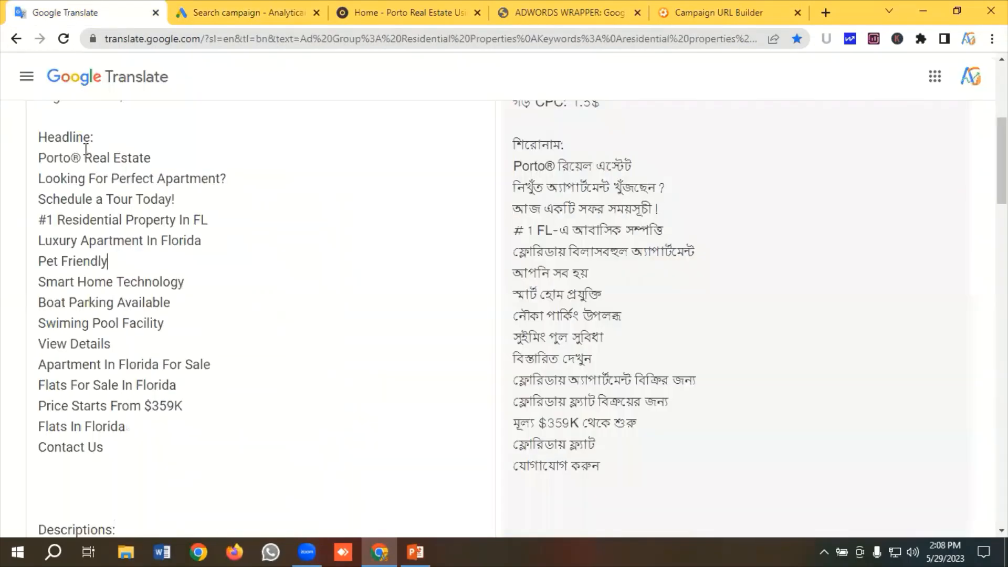
left_click_drag(209, 279, 19, 278)
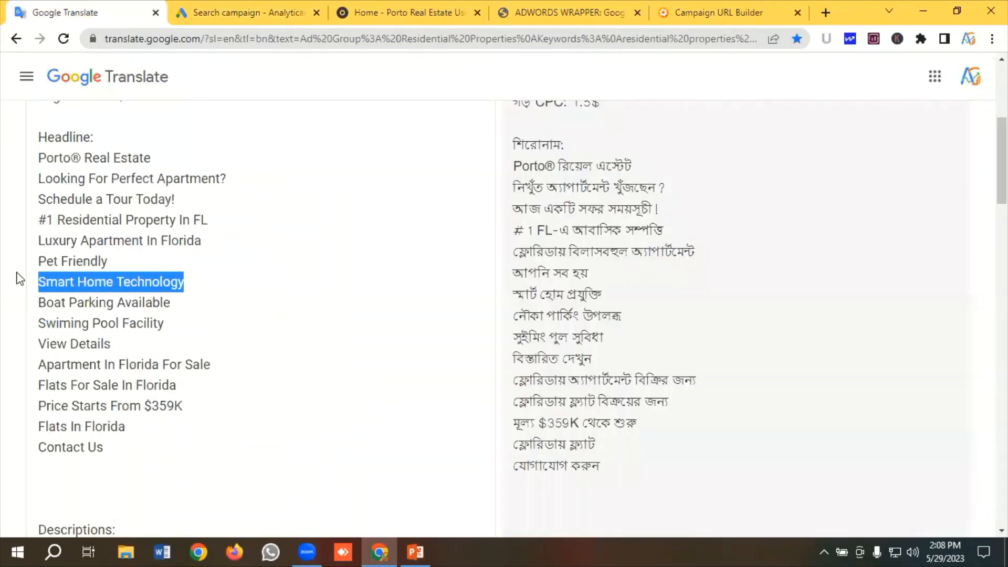
right_click(94, 283)
left_click(168, 69)
left_click(218, 6)
left_click(212, 381)
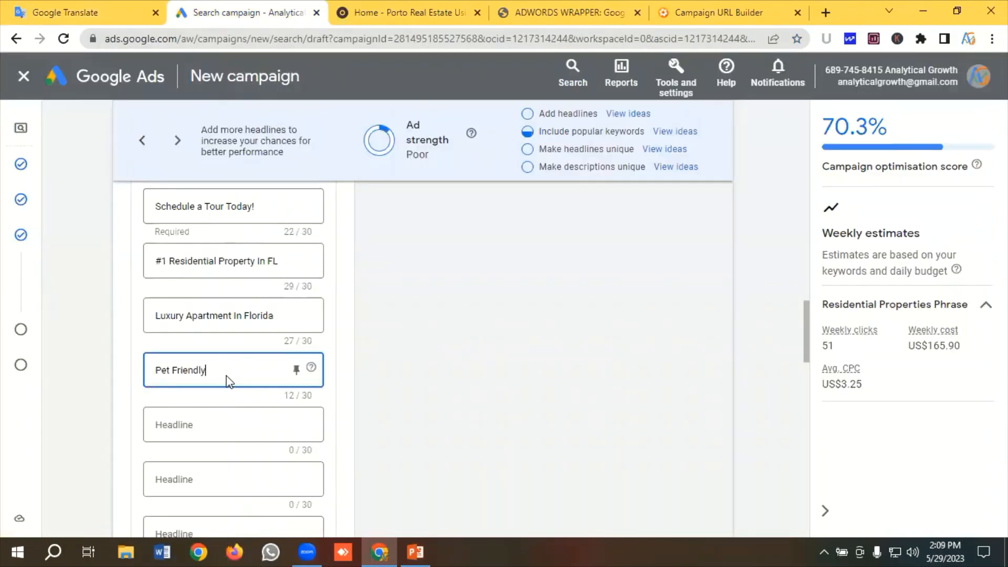
scroll(229, 381, "down", 3)
left_click(186, 277)
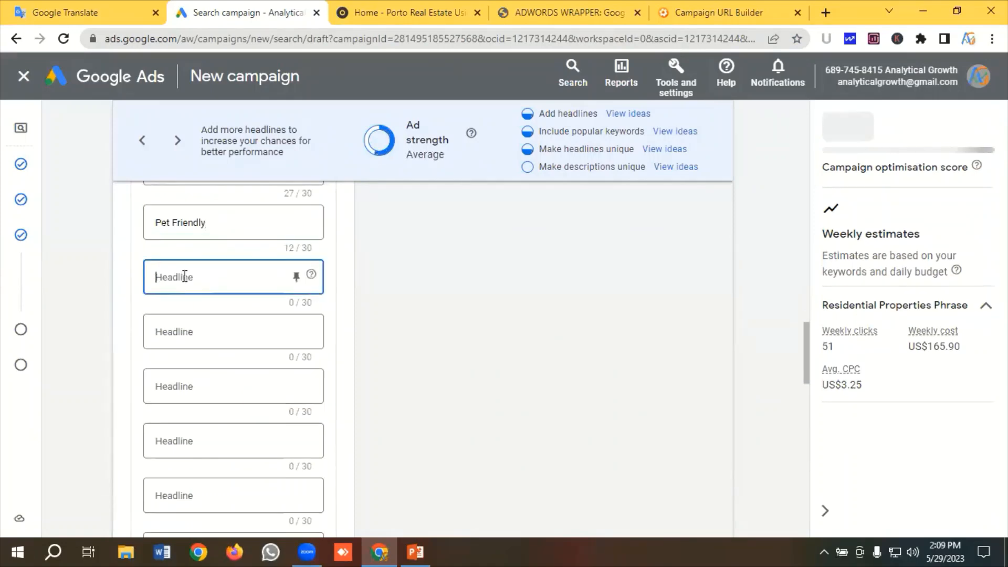
key("ctrl+v")
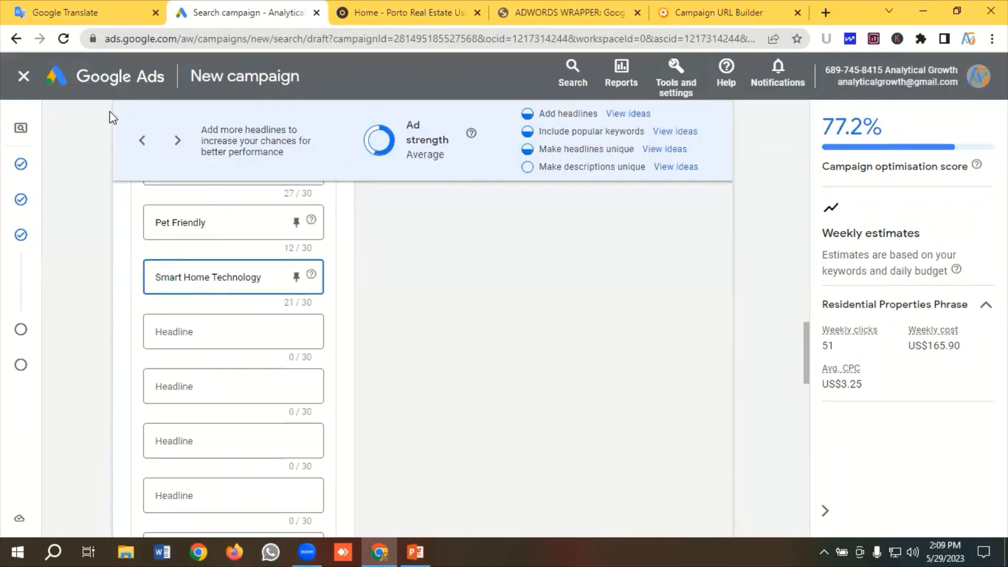
Copy "Boat Parking Available" from the Google Translate notes into the ad's eighth headline field in Google Ads
left_click(84, 12)
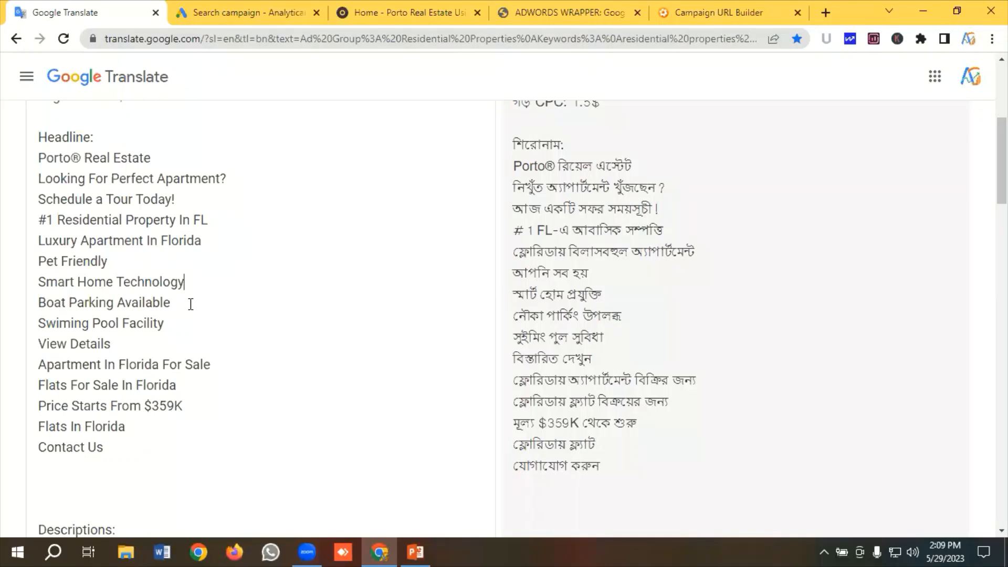
left_click_drag(178, 305, 4, 304)
right_click(80, 301)
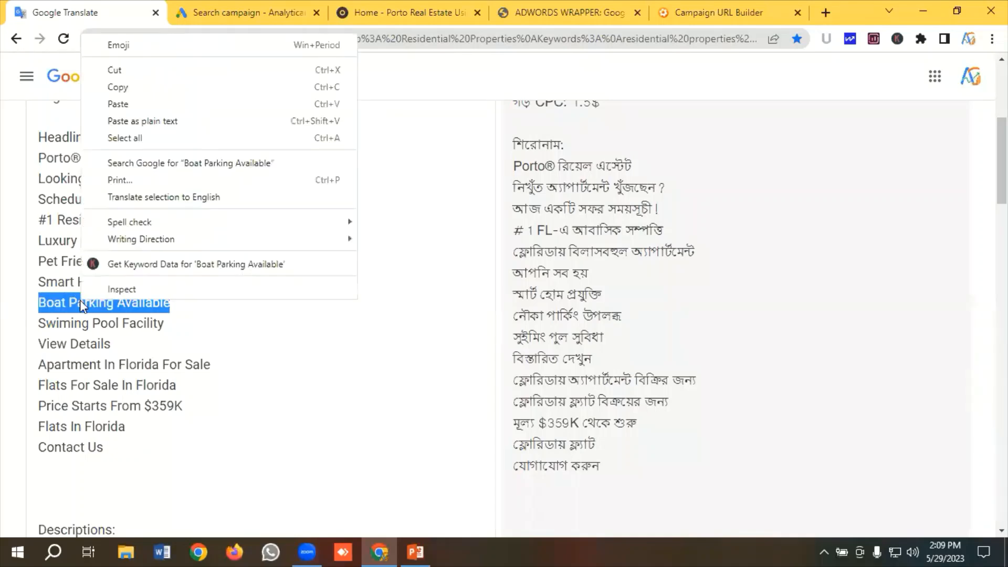
left_click(118, 87)
left_click(191, 15)
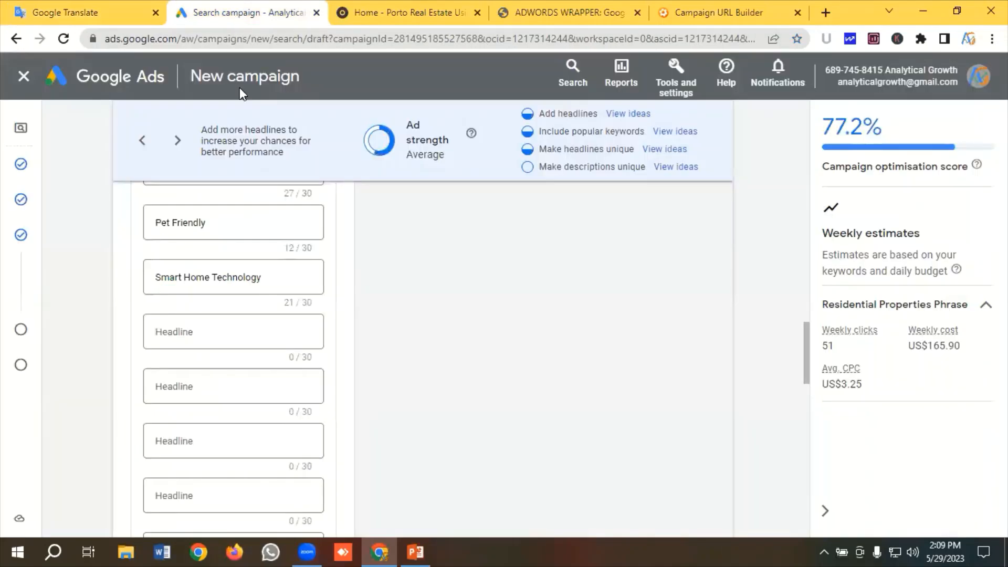
left_click(196, 331)
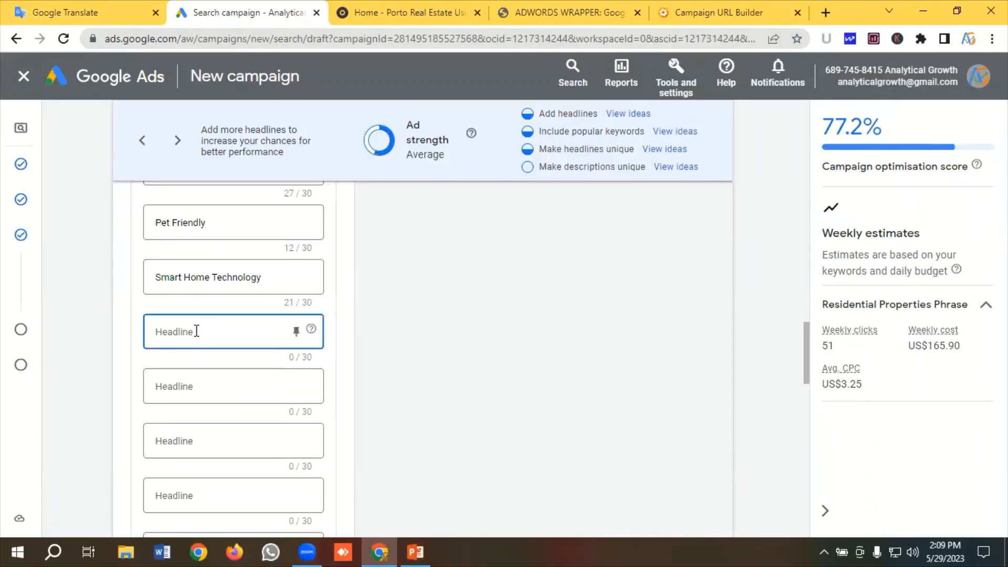
key("ctrl+v")
Copy "Swiming Pool Facility" from the Google Translate notes into the ad's ninth headline field in Google Ads
left_click(93, 13)
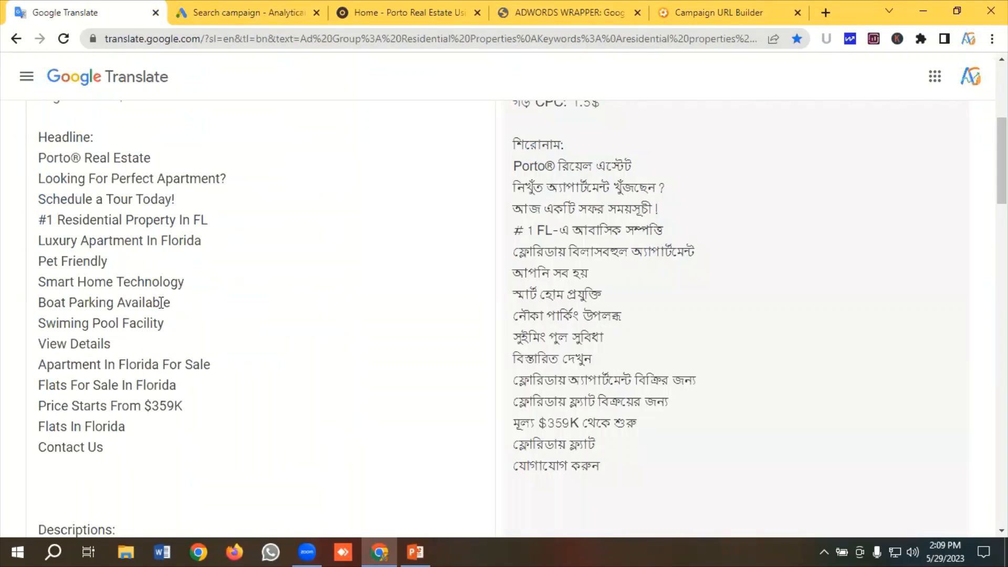
left_click_drag(180, 321, 3, 326)
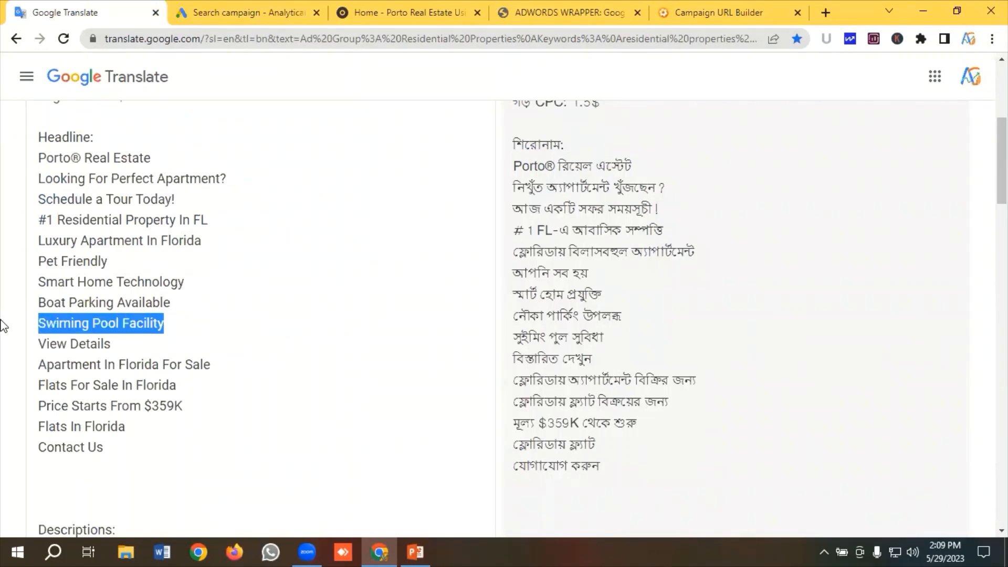
right_click(107, 324)
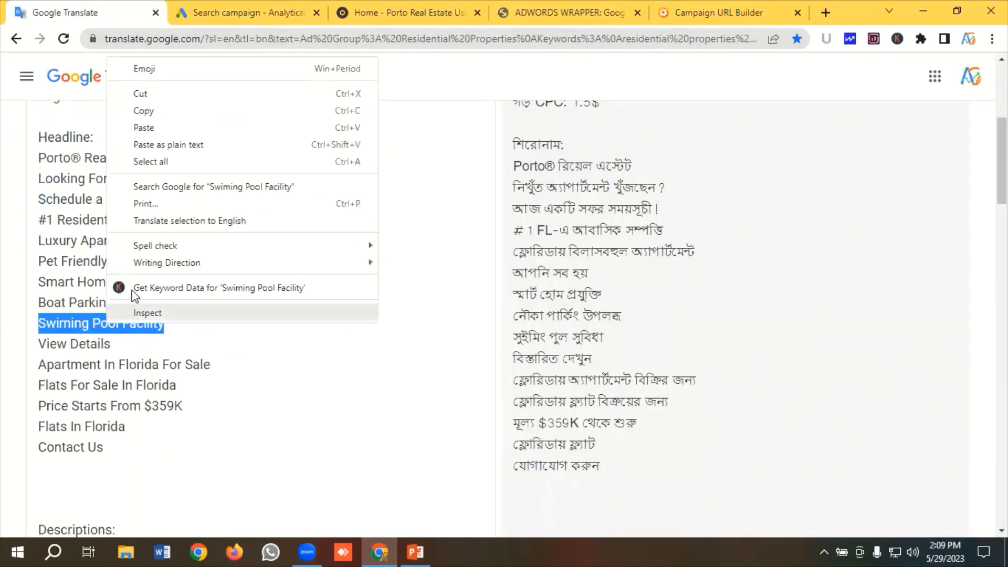
left_click(152, 108)
left_click(218, 12)
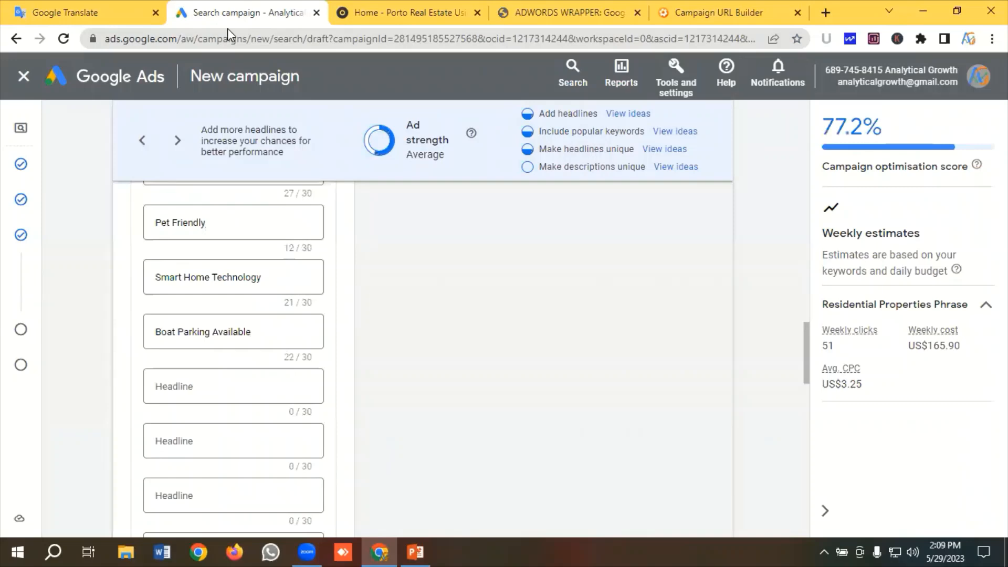
left_click(189, 385)
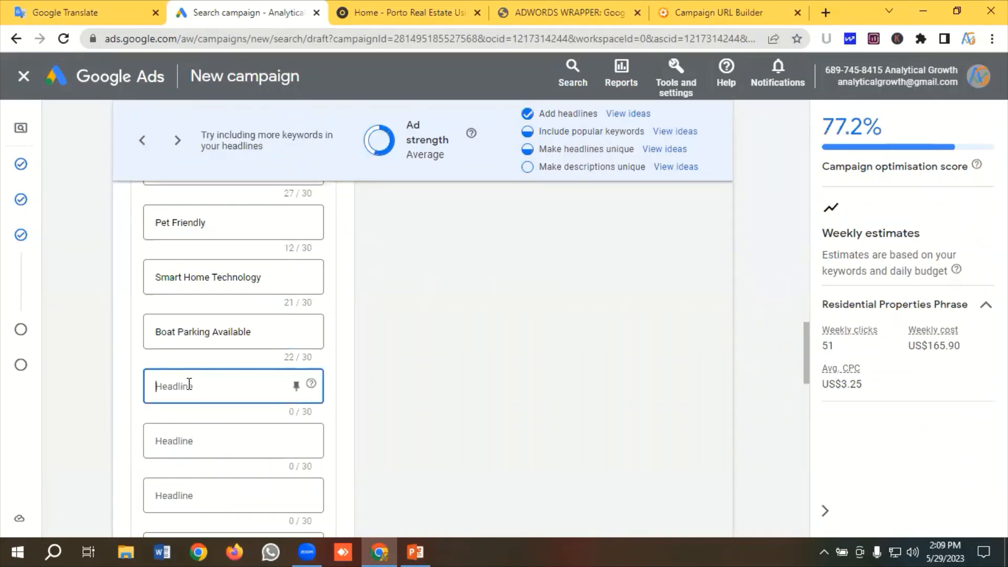
key("ctrl+v")
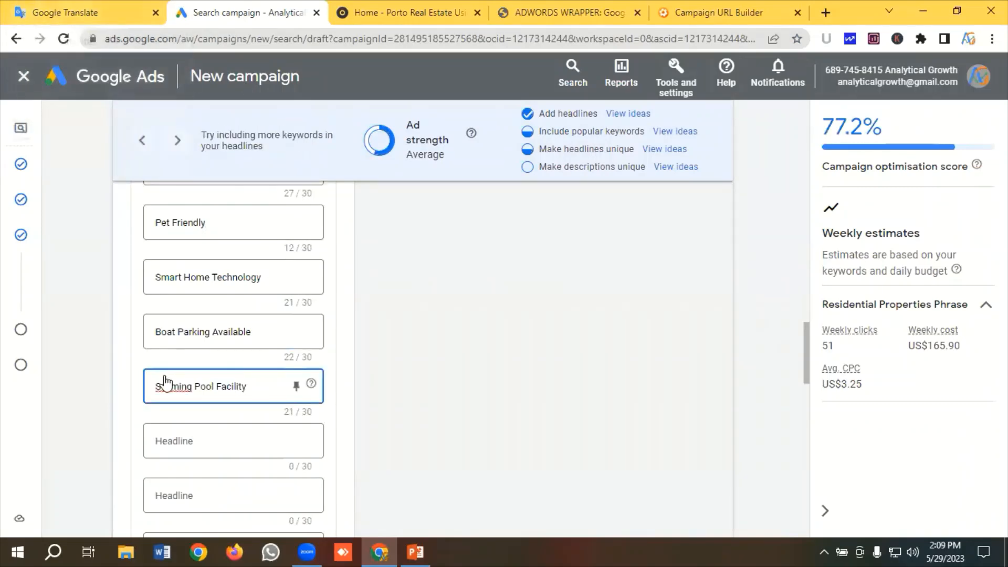
Correct the misspelled first word of the ninth headline to "Swimming" using the spelling suggestion
double_click(166, 386)
right_click(165, 386)
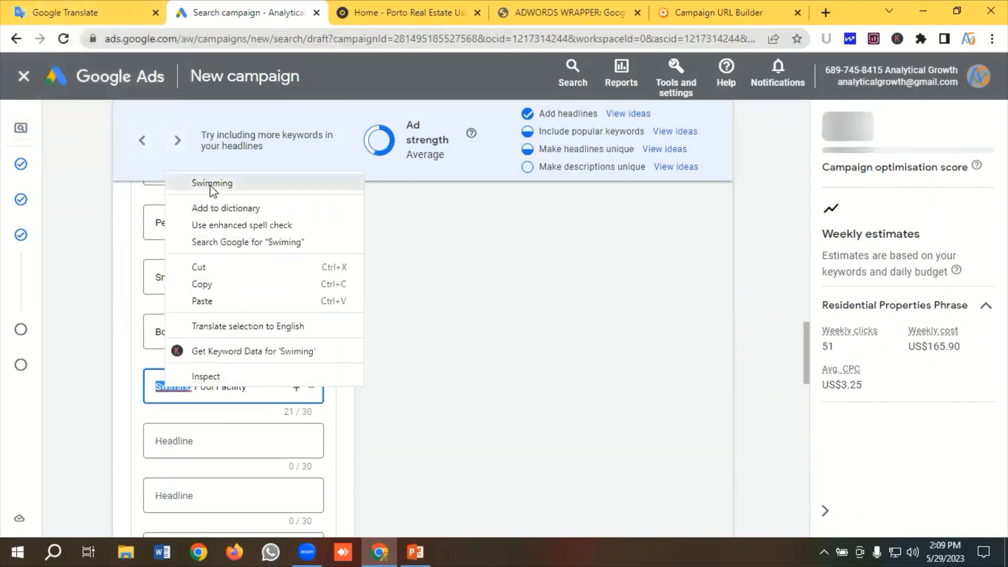
left_click(213, 183)
Copy "View Details" from the Google Translate notes into the ad's tenth headline field in Google Ads
left_click(82, 14)
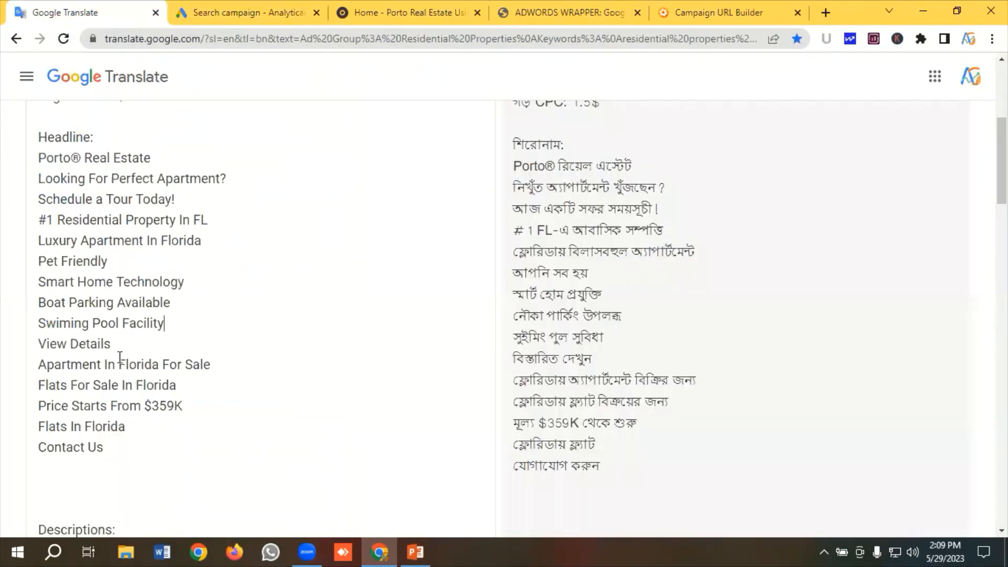
triple_click(64, 348)
right_click(68, 346)
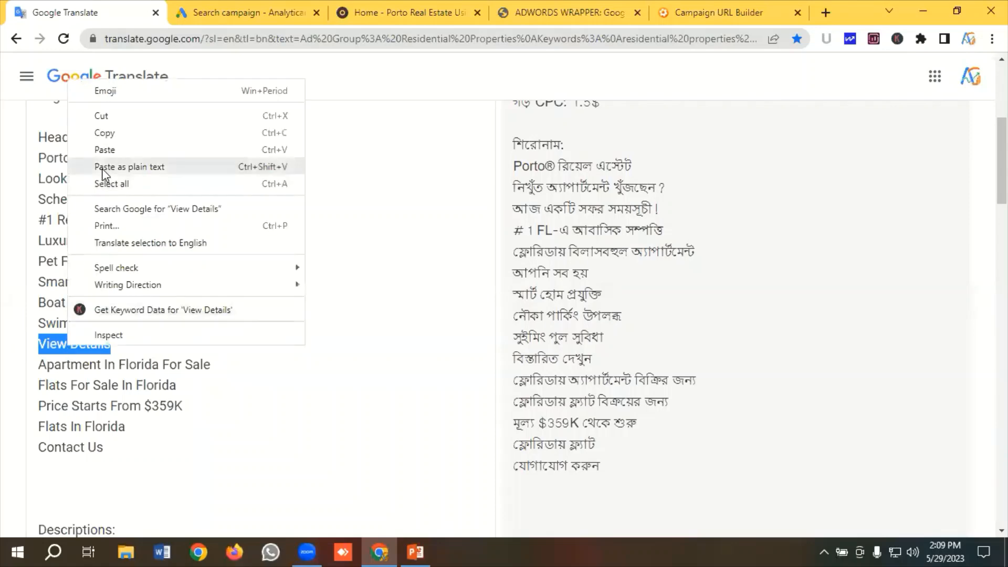
left_click(108, 131)
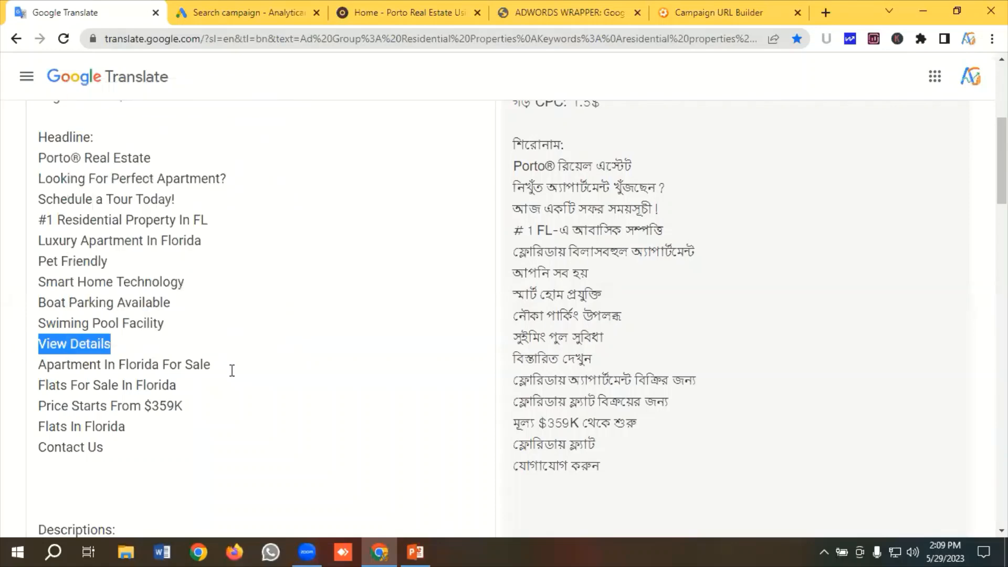
left_click(203, 11)
left_click(191, 441)
key("ctrl+v")
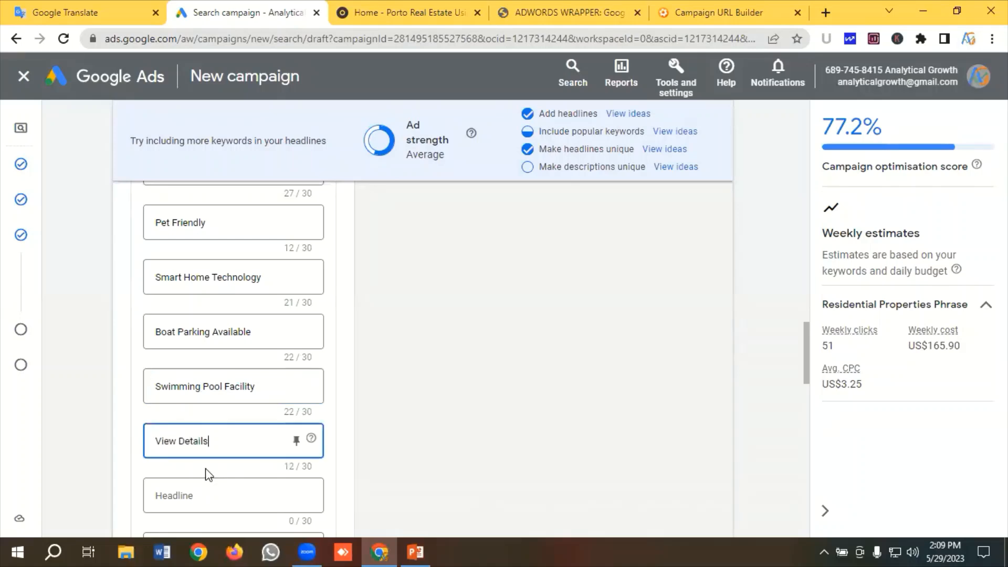
Copy "Apartment In Florida For Sale" from the Google Translate notes into the ad's eleventh headline field in Google Ads
left_click(94, 13)
scroll(160, 229, "down", 3)
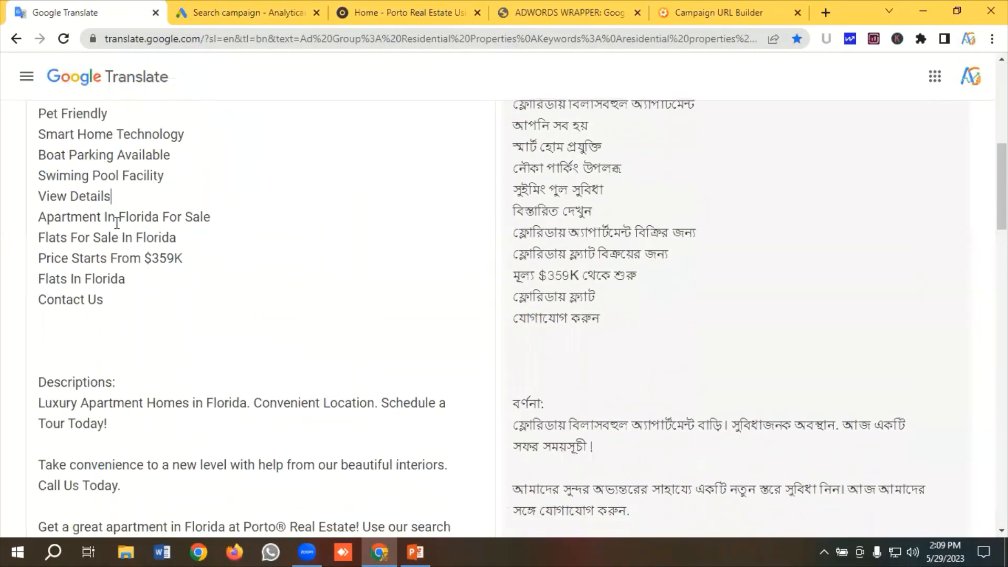
left_click_drag(240, 212, 6, 218)
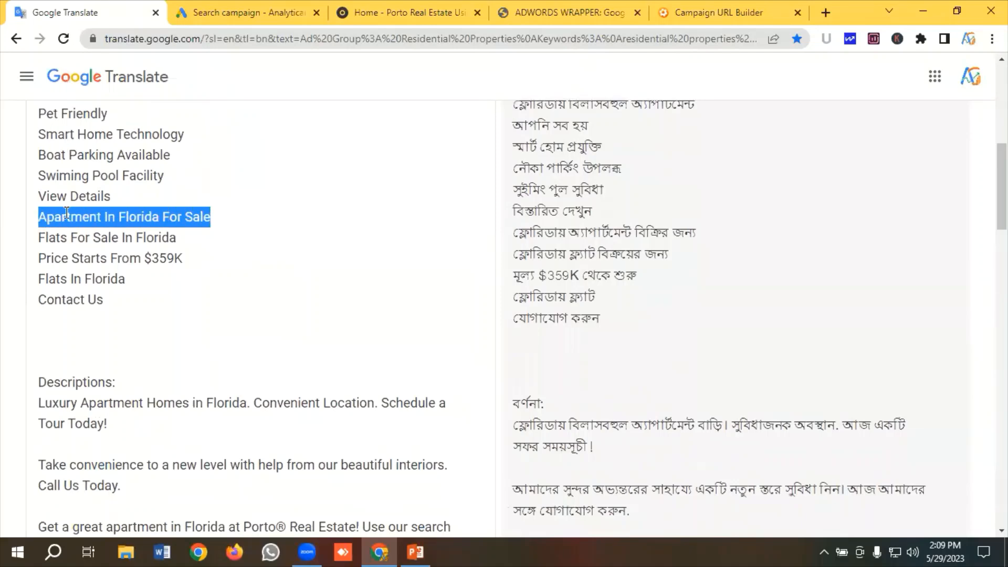
right_click(82, 215)
left_click(106, 265)
left_click(247, 13)
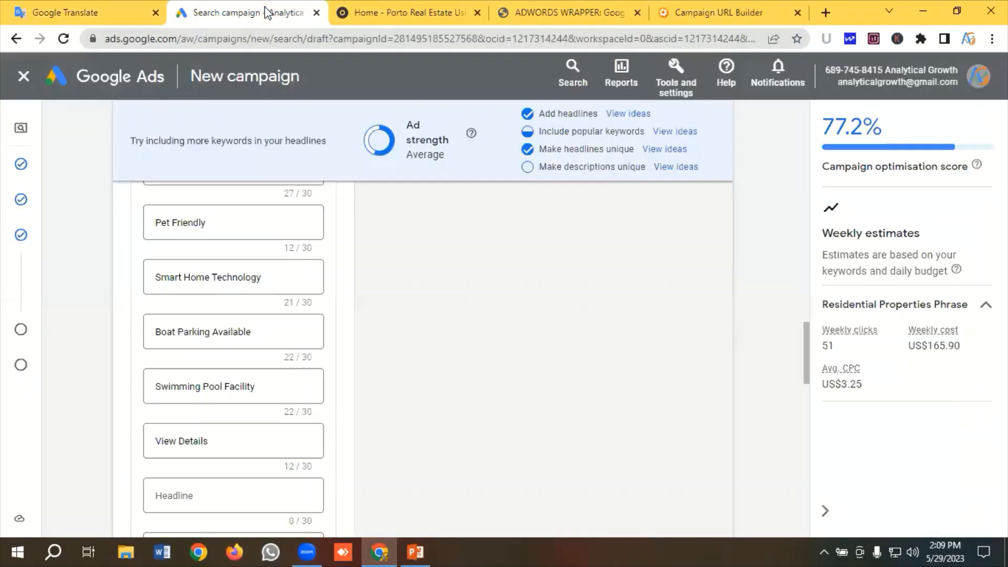
scroll(246, 353, "down", 3)
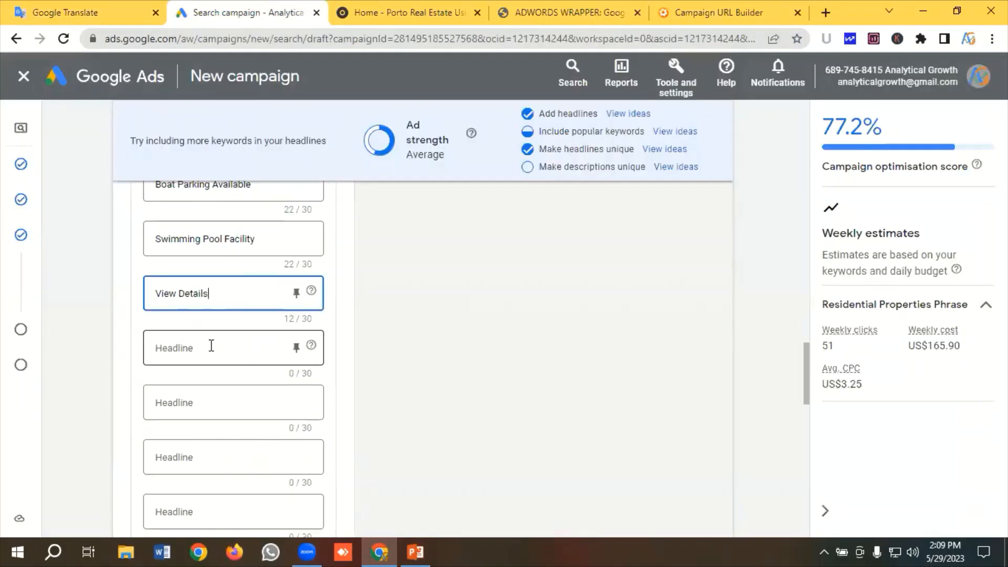
left_click(202, 346)
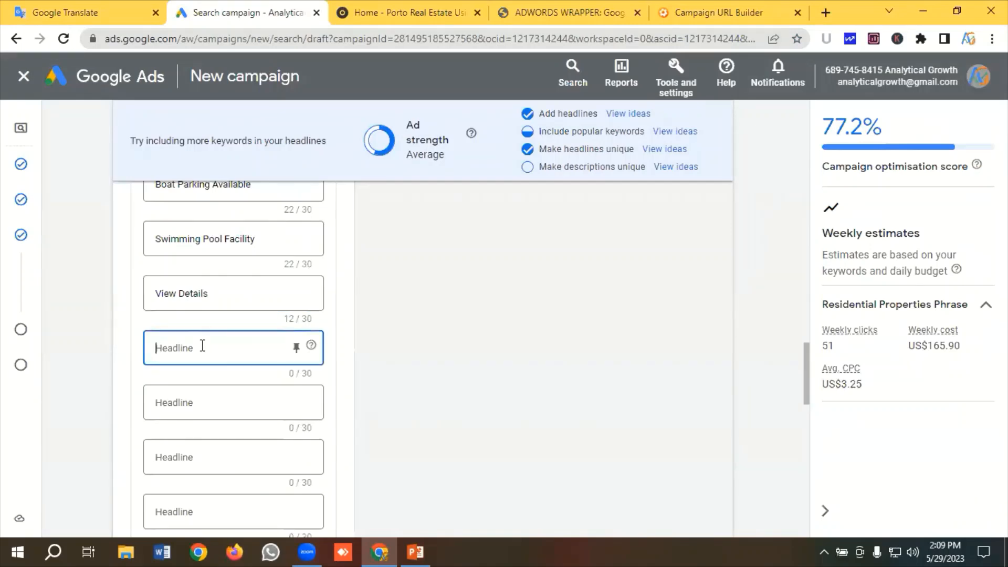
key("ctrl+v")
Copy "Flats For Sale In Florida" from the Google Translate notes into the ad's twelfth headline field in Google Ads
left_click(79, 12)
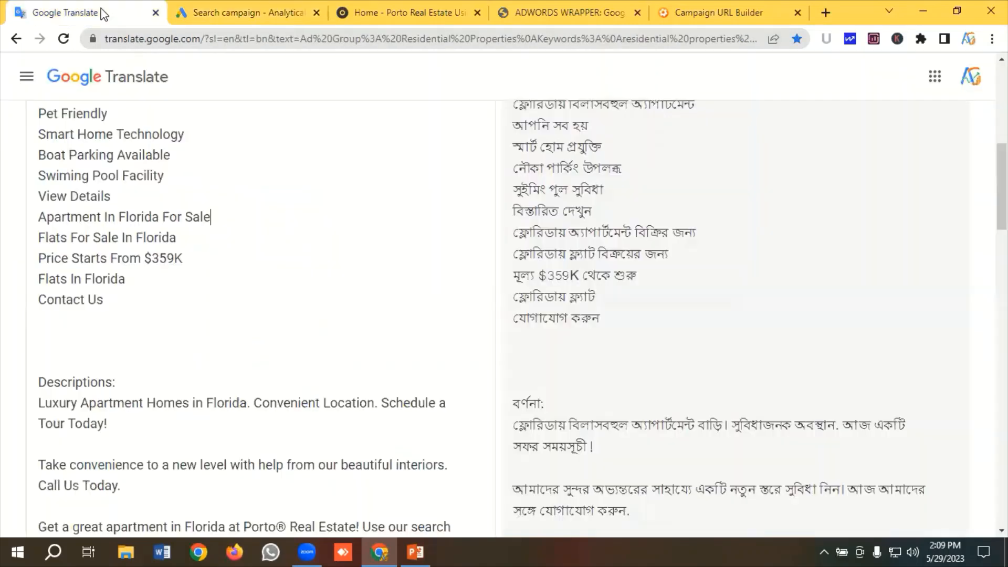
left_click_drag(193, 239, 2, 244)
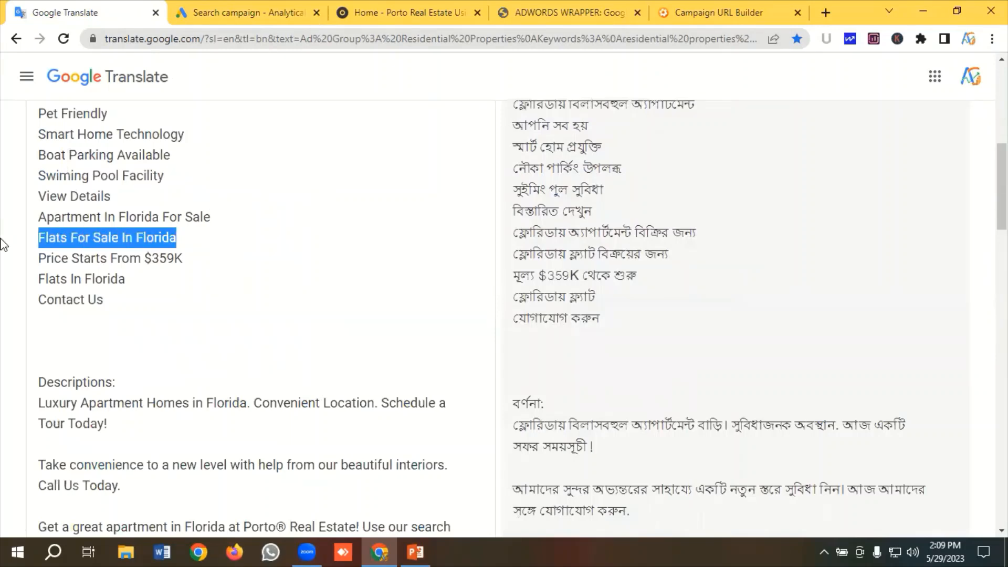
right_click(78, 240)
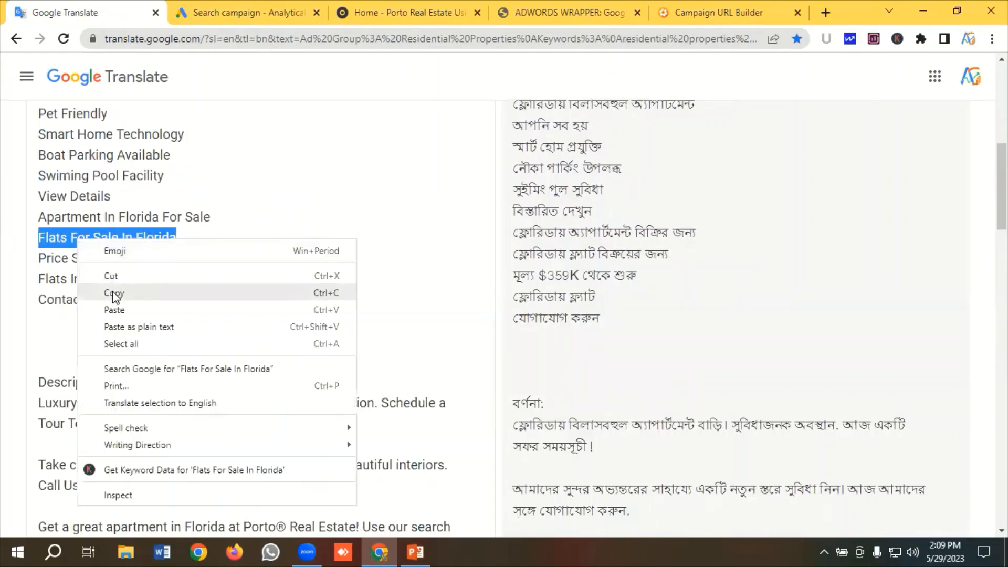
left_click(113, 291)
left_click(235, 14)
left_click(195, 402)
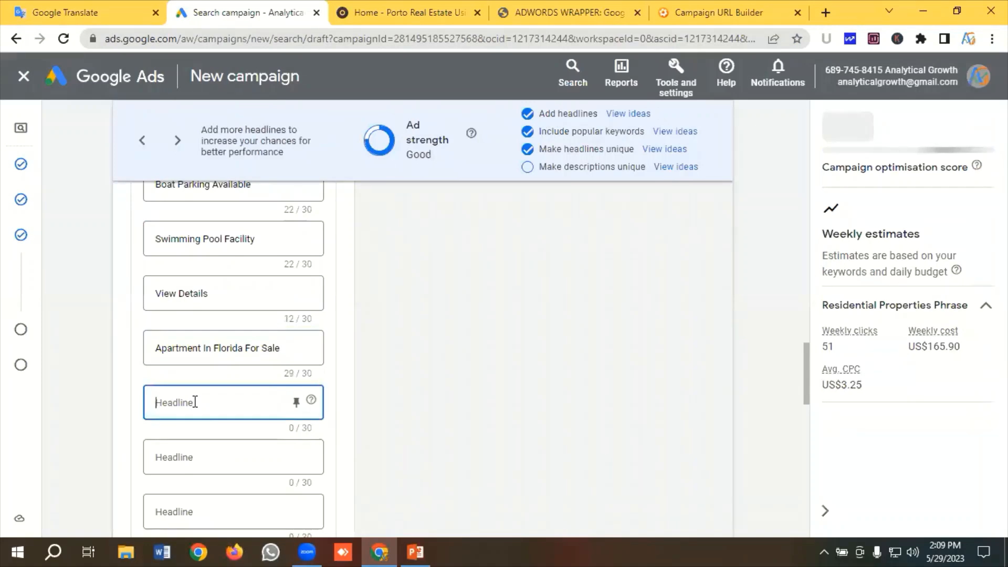
key("ctrl+v")
Copy "Price Starts From $359K" from the Google Translate notes into the ad's thirteenth headline field in Google Ads
scroll(208, 395, "down", 1)
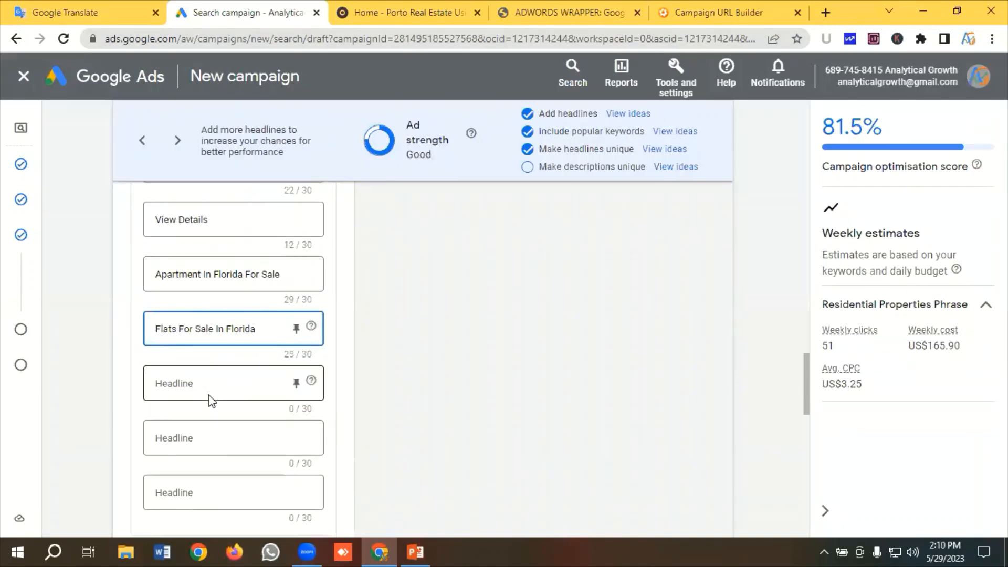
left_click(77, 4)
left_click_drag(202, 261, 13, 264)
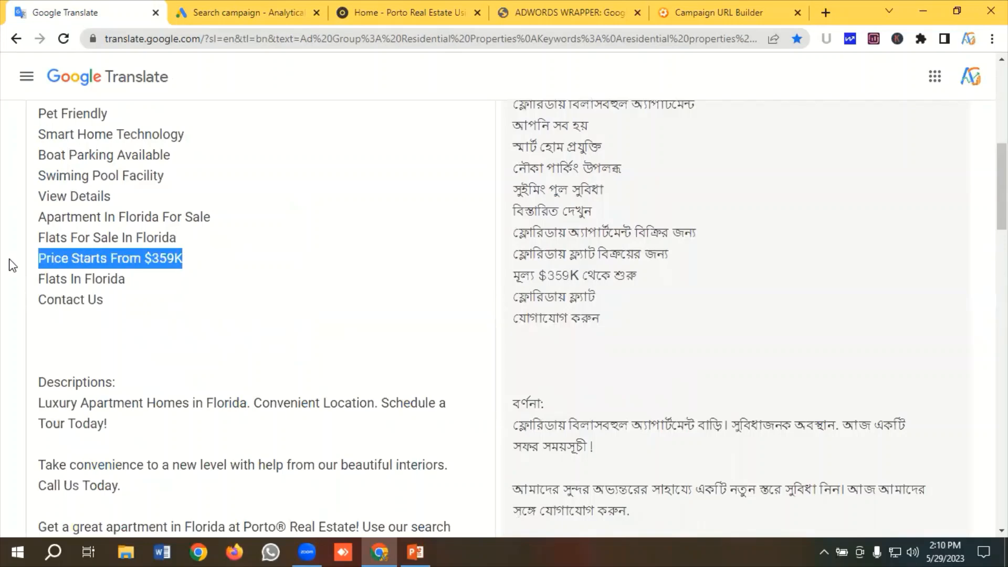
right_click(105, 258)
left_click(203, 314)
left_click(294, 12)
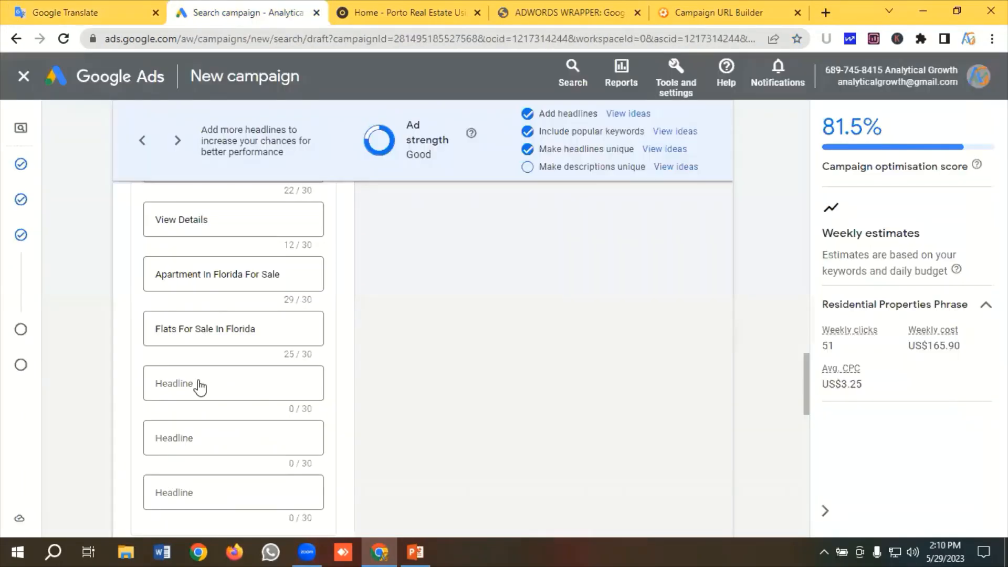
left_click(191, 383)
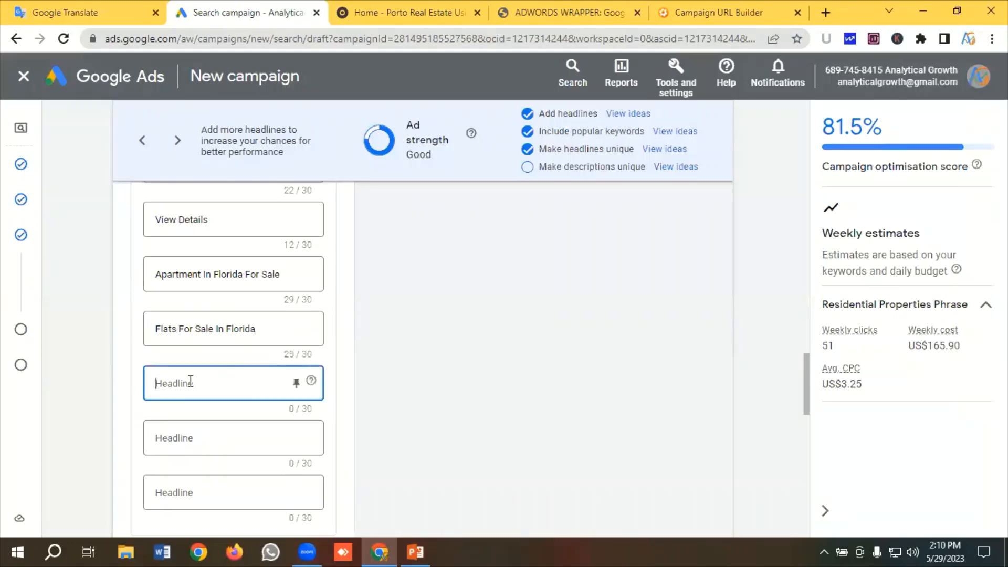
key("ctrl+v")
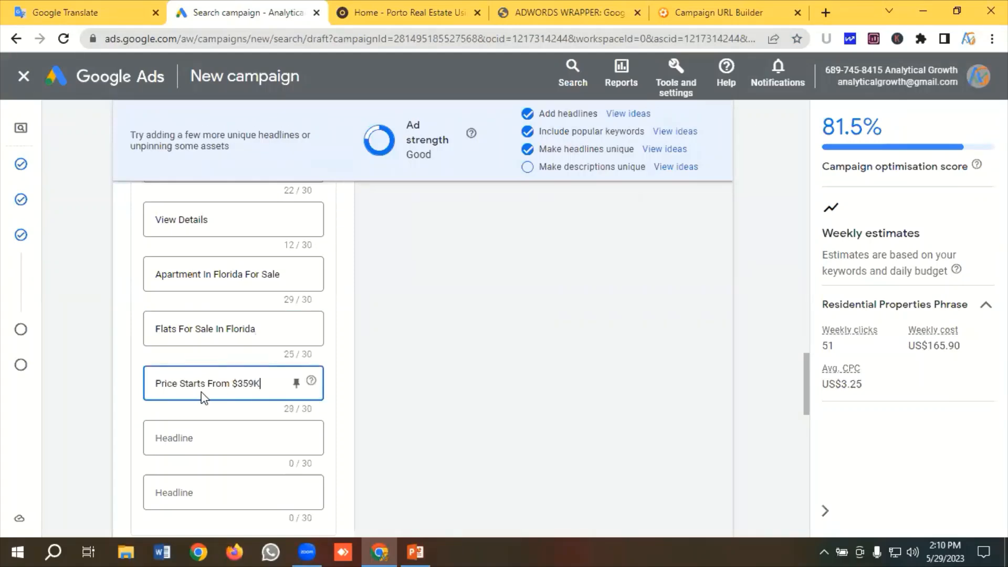
Copy "Flats In Florida" from the Google Translate notes into the ad's fourteenth headline field in Google Ads
scroll(232, 401, "down", 1)
left_click(81, 3)
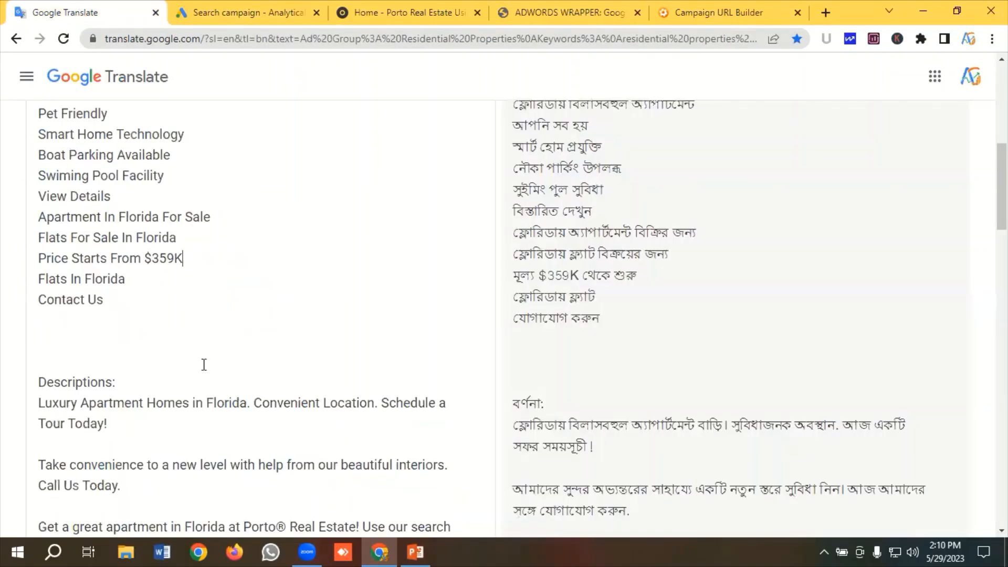
left_click_drag(27, 281, 126, 279)
right_click(82, 281)
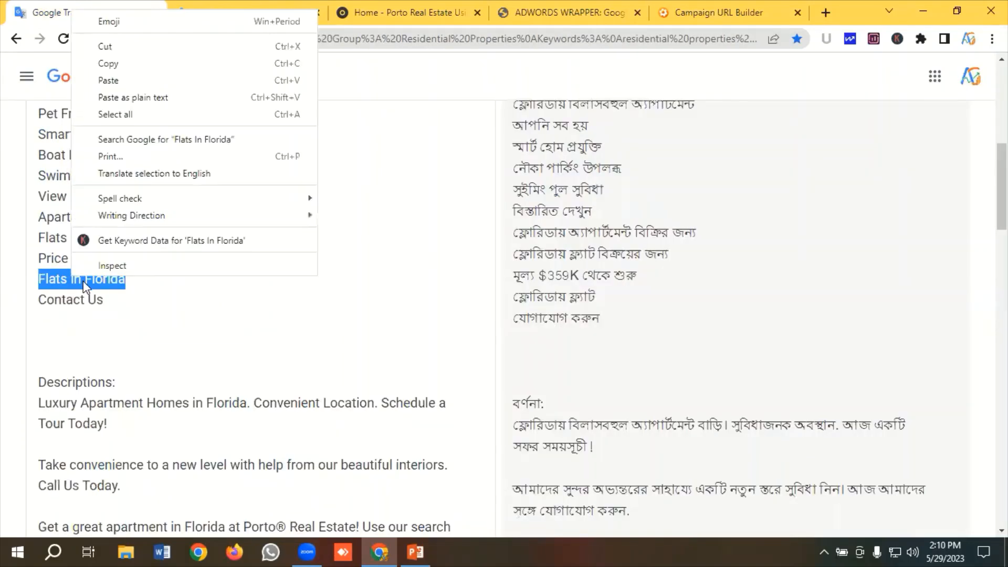
left_click(135, 60)
left_click(199, 12)
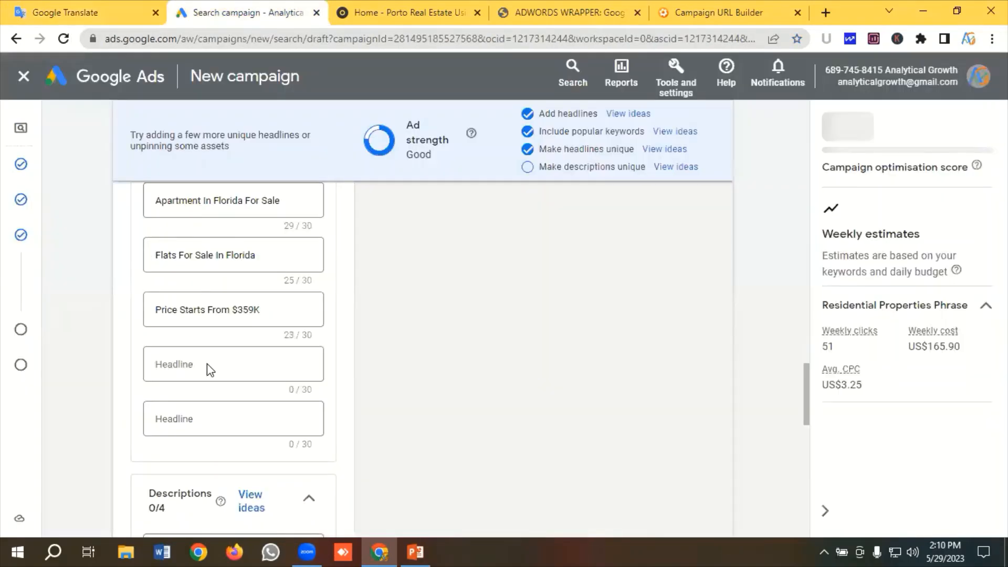
left_click(198, 365)
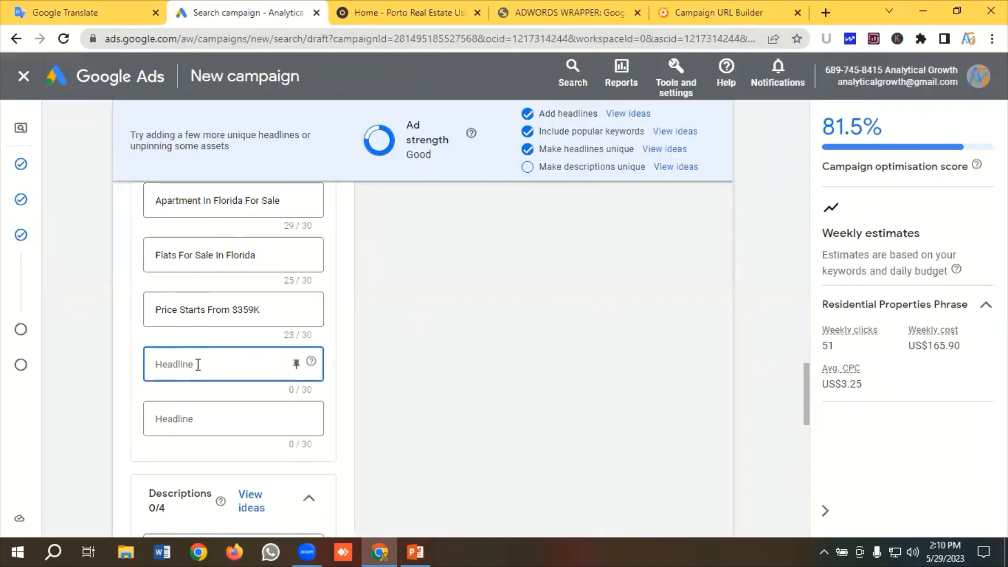
key("ctrl+v")
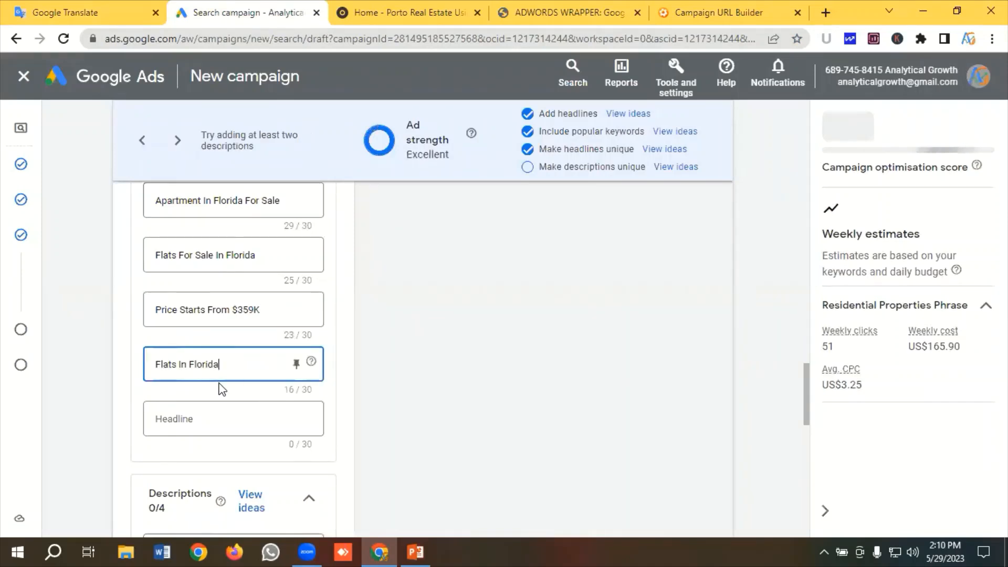
Copy "Contact Us" from the Google Translate notes into the ad's fifteenth headline field in Google Ads
left_click(87, 8)
left_click_drag(133, 299, 39, 300)
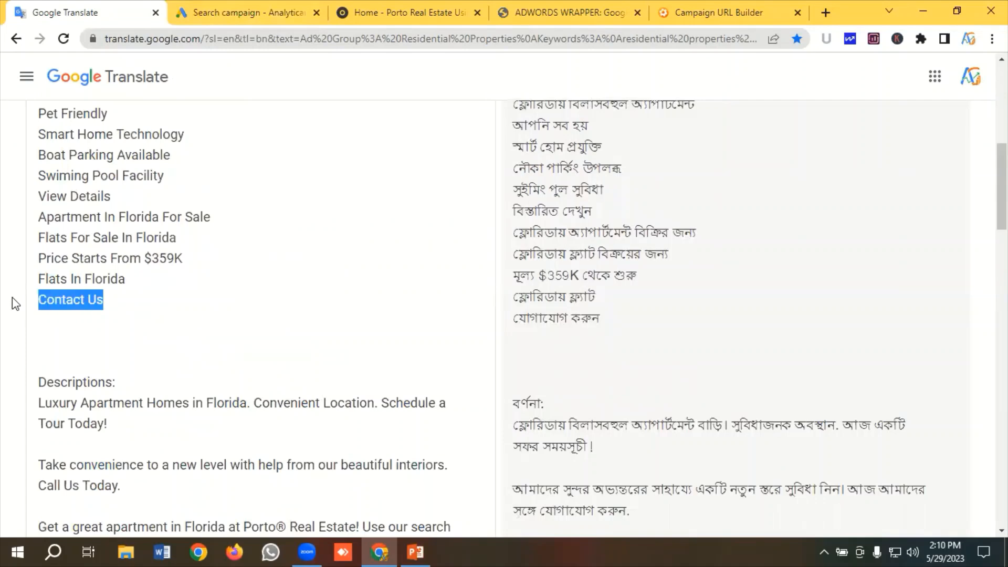
right_click(56, 300)
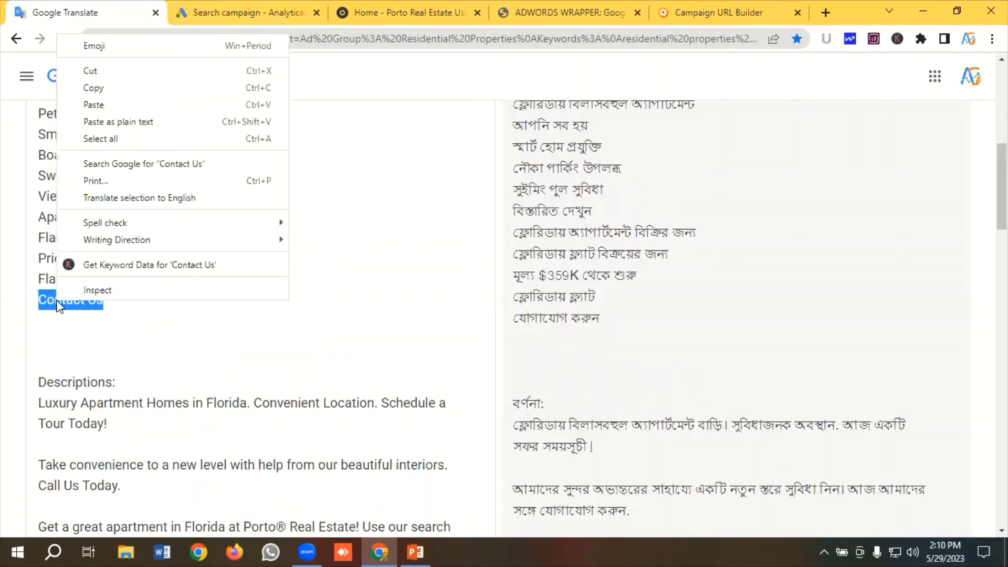
left_click(100, 87)
left_click(239, 7)
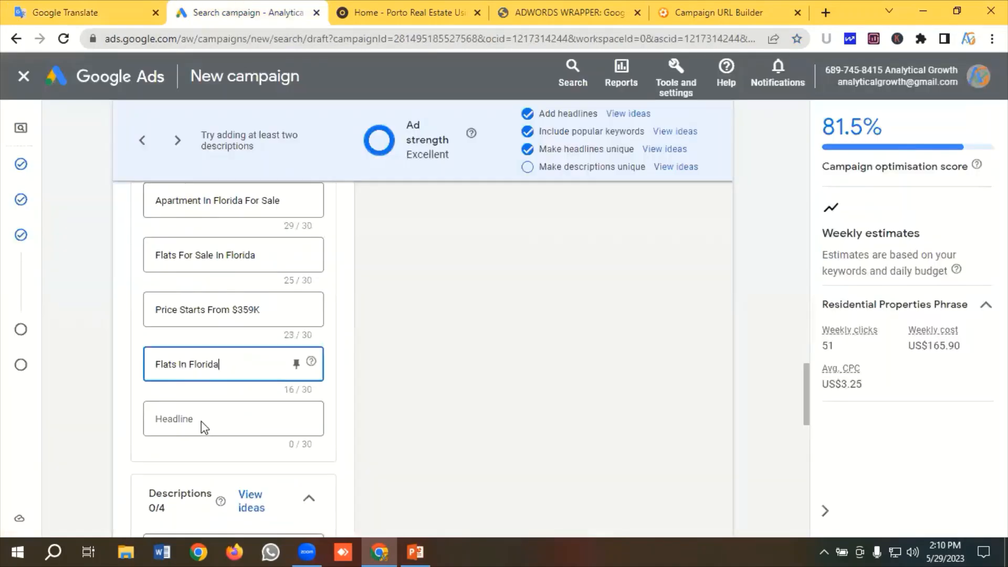
left_click(203, 423)
key("ctrl+v")
Copy "Luxury Apartment Homes in Florida. Convenient Location. Schedule a Tour Today!" from the Google Translate notes into the ad's first description field in Google Ads
scroll(228, 322, "down", 4)
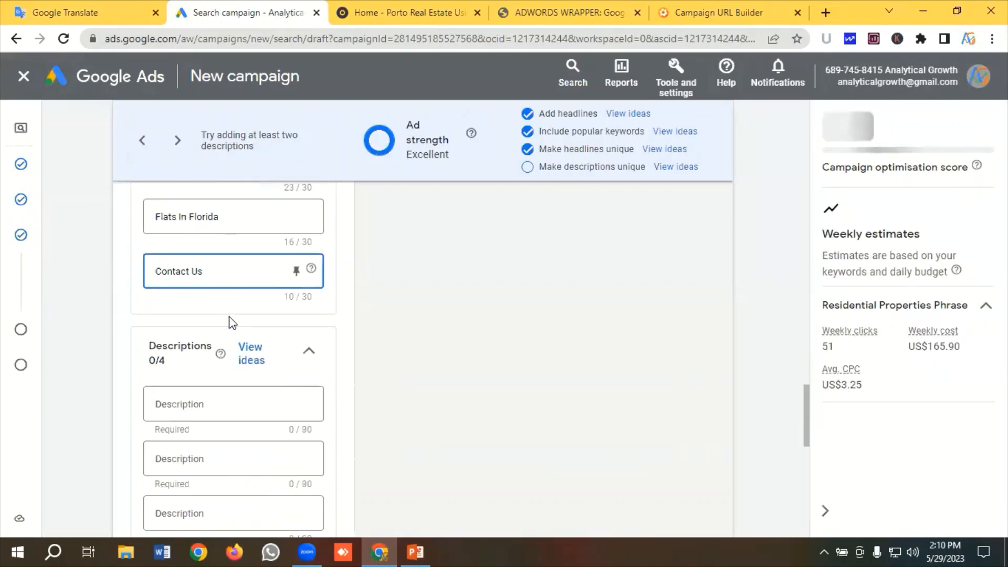
scroll(241, 331, "down", 2)
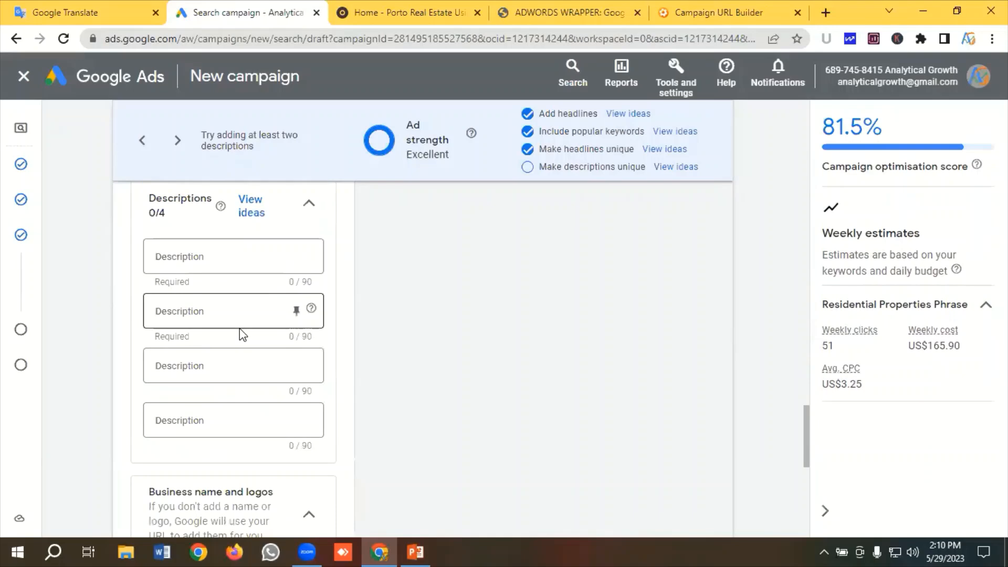
left_click(103, 14)
scroll(173, 259, "down", 2)
left_click_drag(108, 350, 31, 336)
right_click(74, 332)
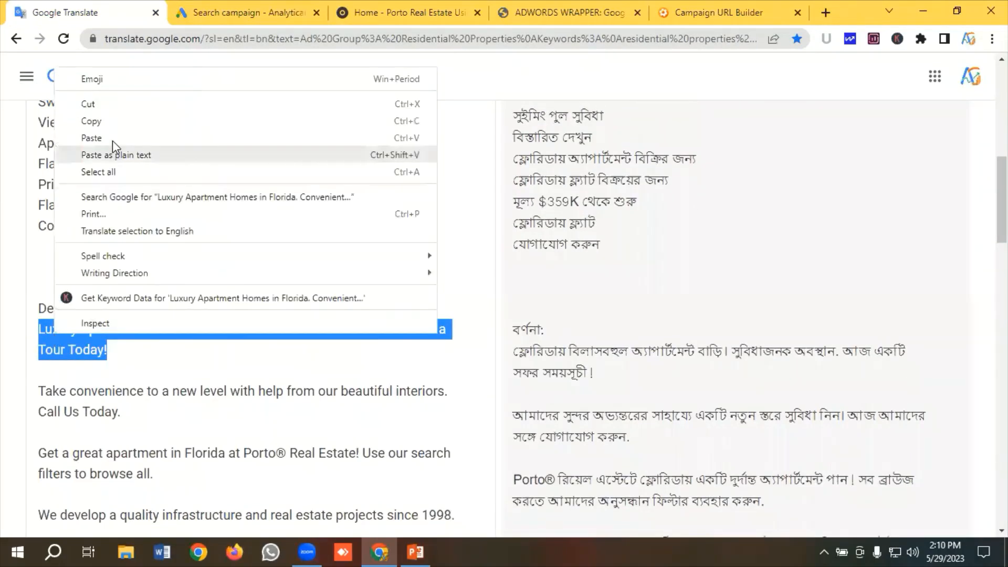
left_click(105, 123)
left_click(211, 7)
left_click(169, 254)
key("ctrl+v")
Copy "Take convenience to a new level with help from our beautiful interiors. Call Us Today." from Google Translate into Google Ads' second description field
left_click(90, 9)
scroll(127, 275, "down", 3)
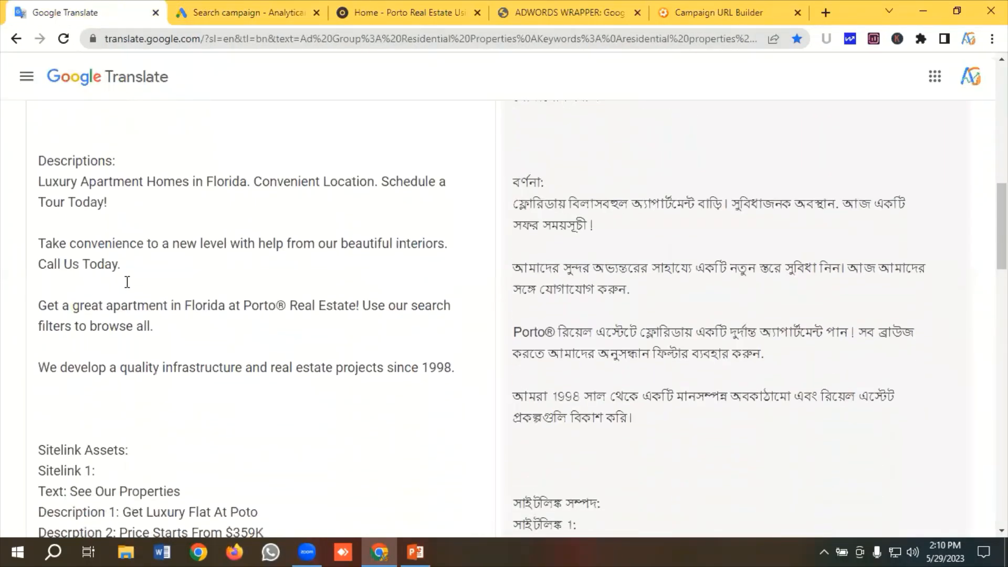
left_click_drag(130, 265, 36, 245)
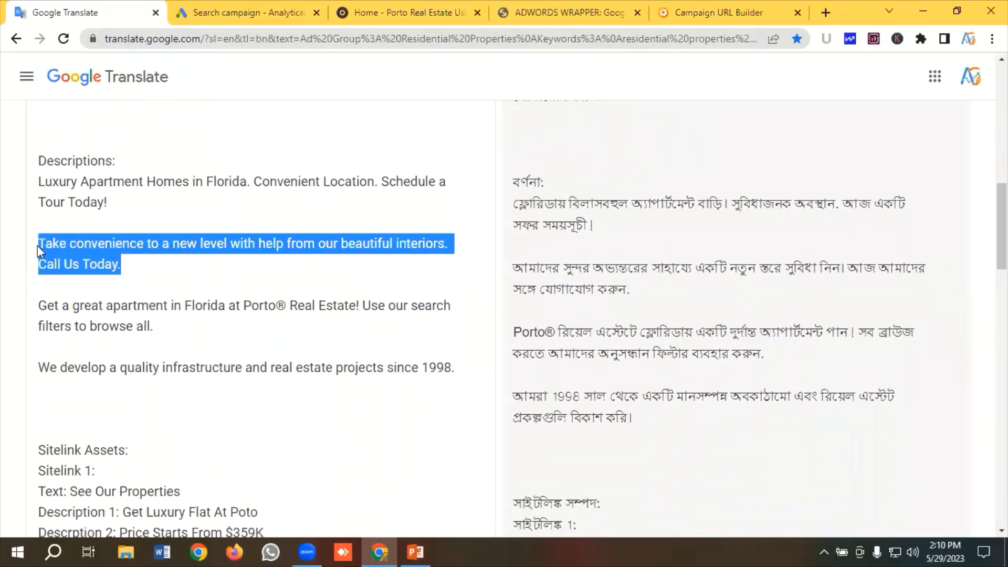
right_click(73, 251)
left_click(105, 304)
left_click(201, 5)
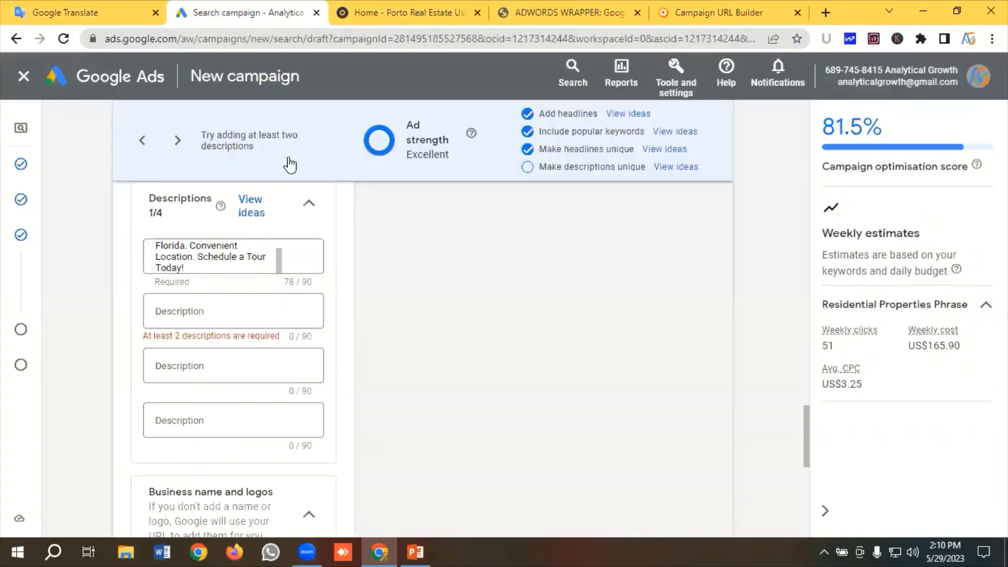
left_click(184, 312)
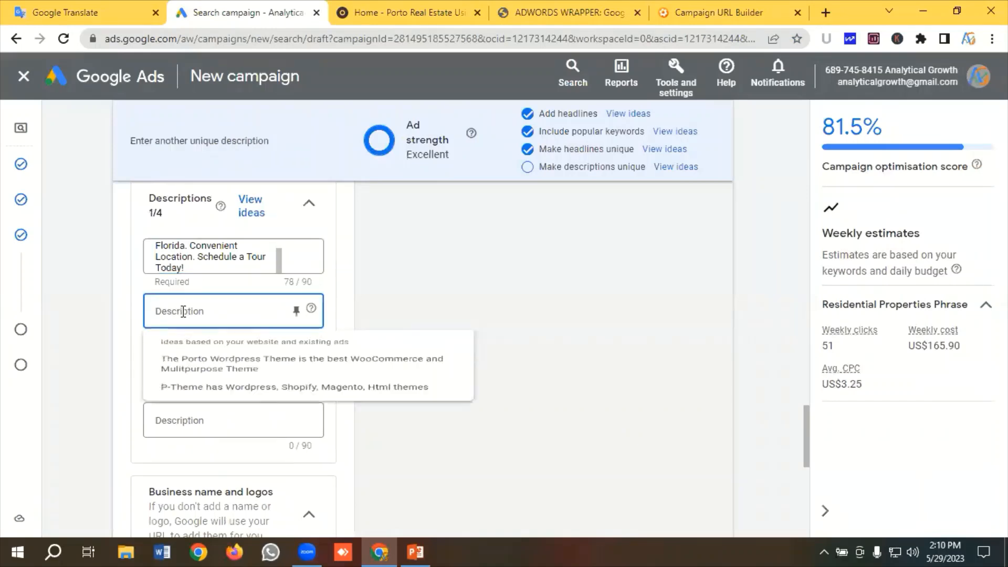
key("ctrl+v")
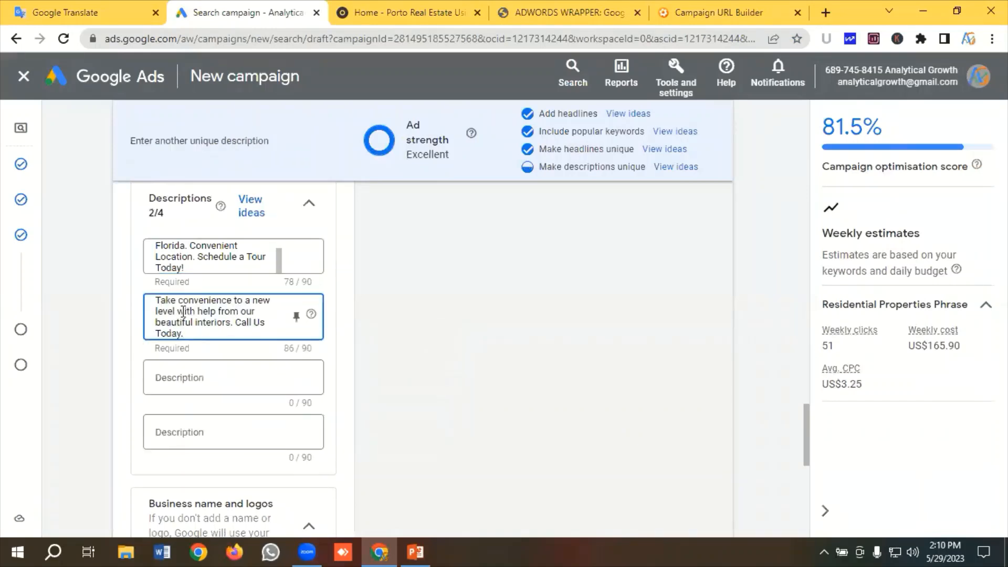
Fill Google Ads' third description from Google Translate, shortened to "Get a great apartment in Florida at Porto Real Estate Use our search filters to browse all"
left_click(59, 4)
left_click_drag(157, 327, 60, 309)
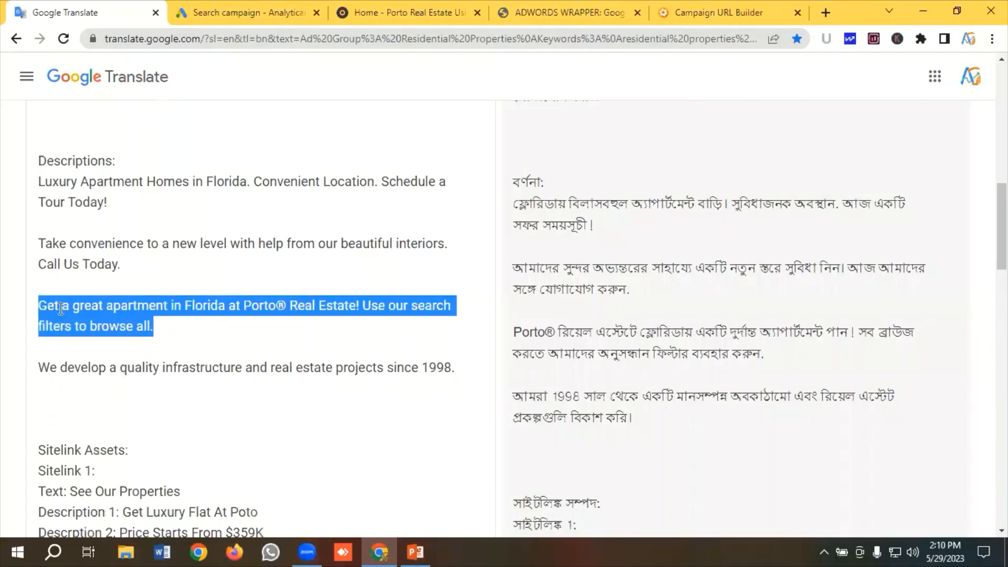
right_click(150, 324)
left_click(200, 107)
left_click(235, 8)
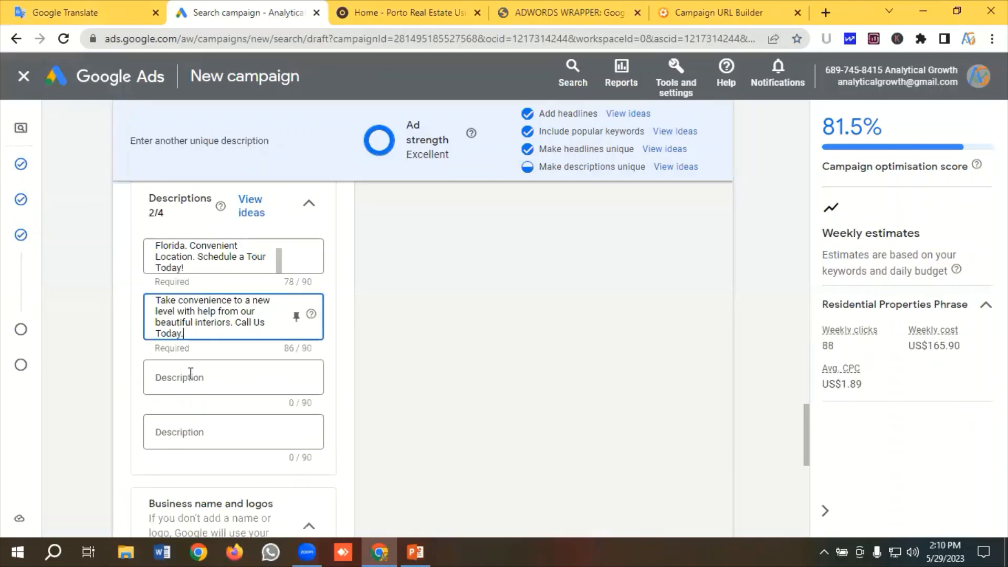
left_click(191, 373)
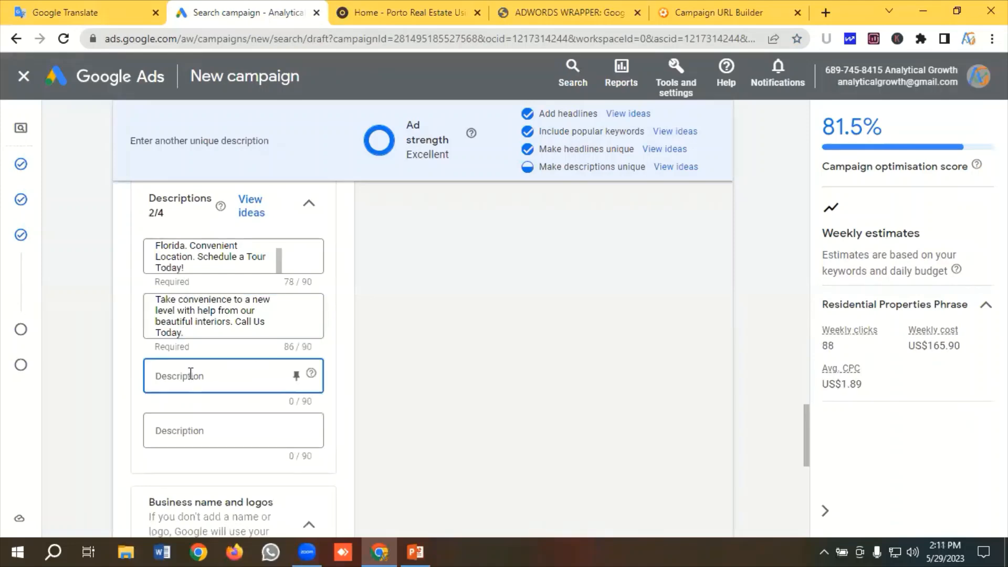
key("ctrl+v")
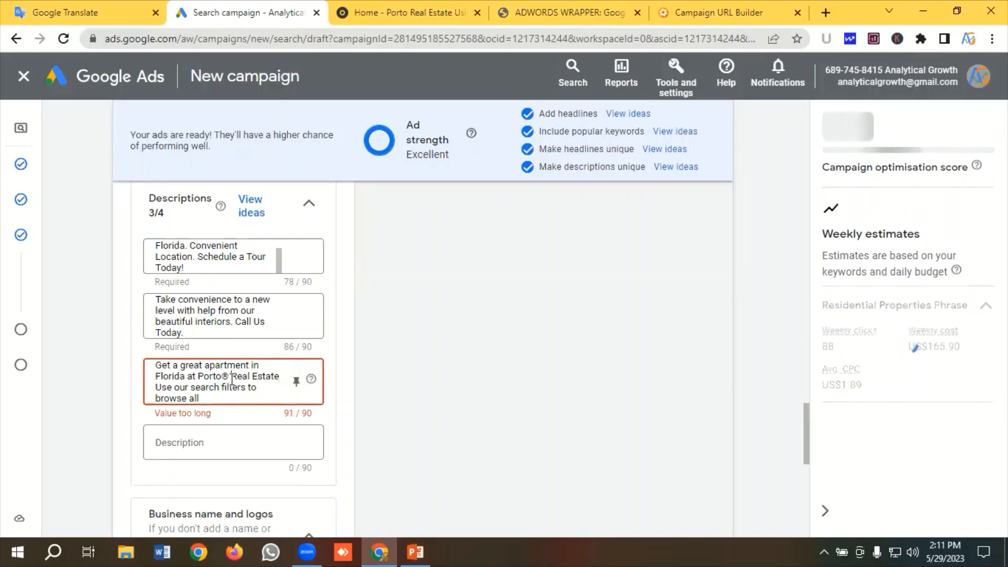
left_click(231, 377)
key("BackSpace")
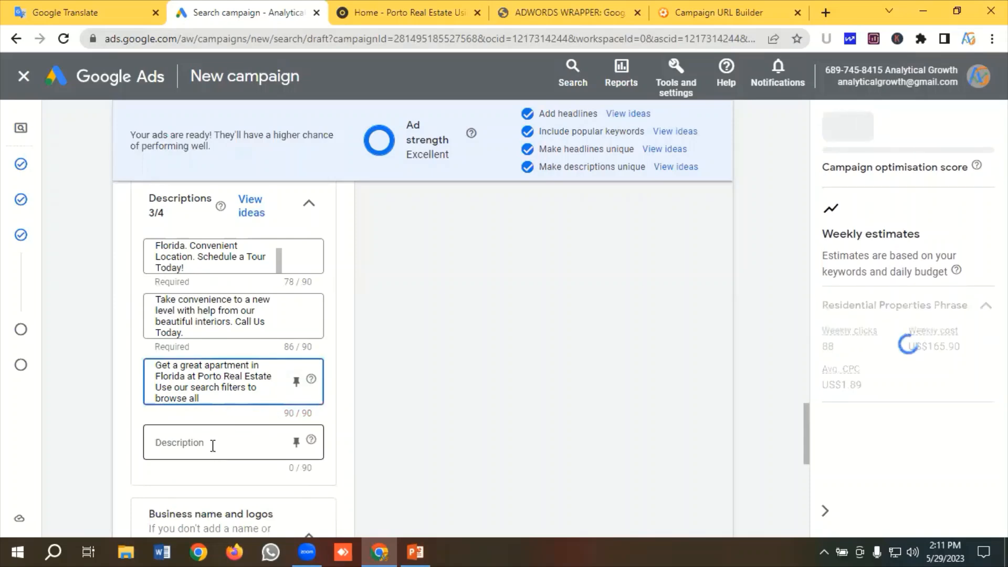
Copy "We develop a quality infrastructure and real estate projects since 1998." from the Google Translate notes into the ad's fourth description field in Google Ads
left_click(209, 446)
key("ctrl+1")
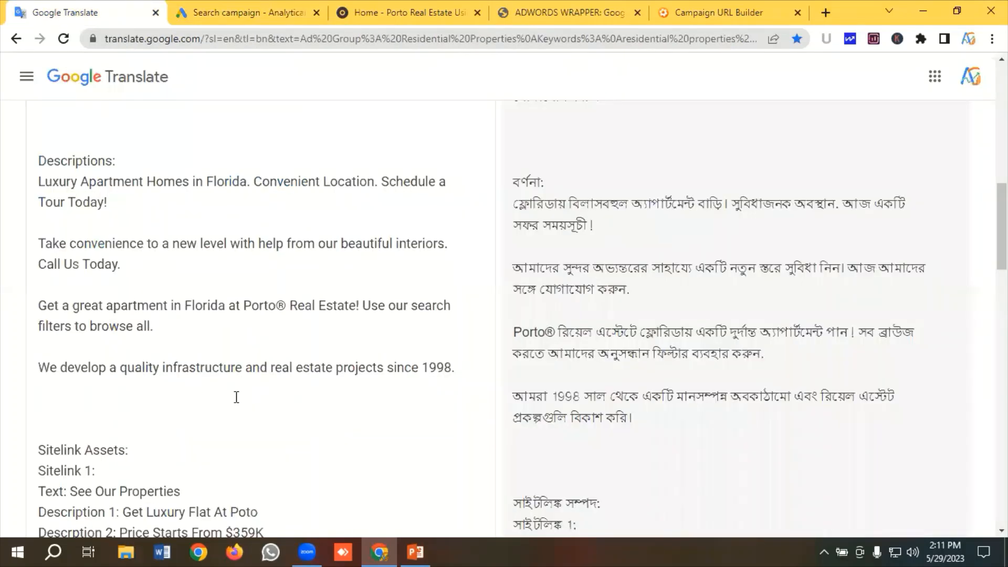
left_click_drag(39, 367, 453, 375)
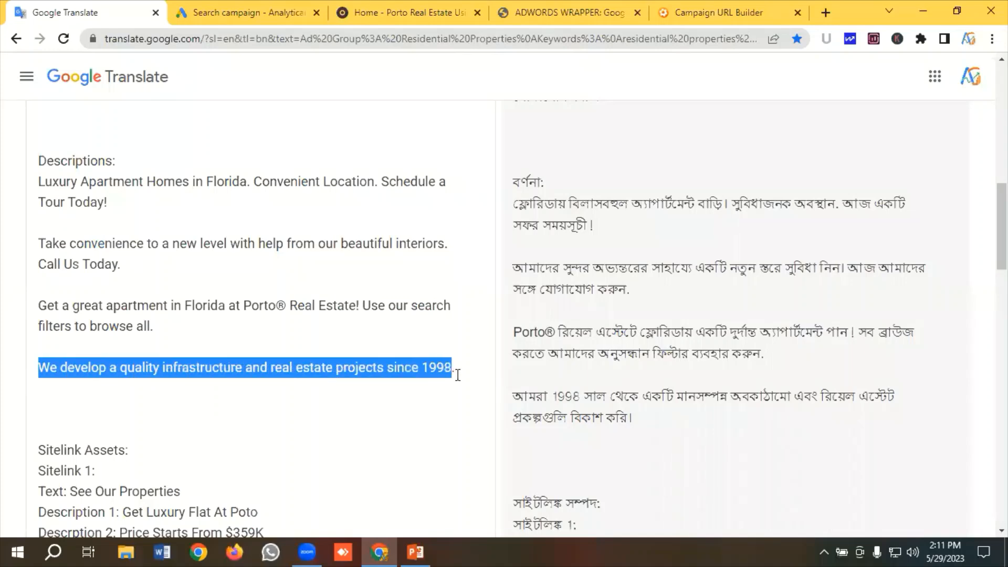
right_click(361, 372)
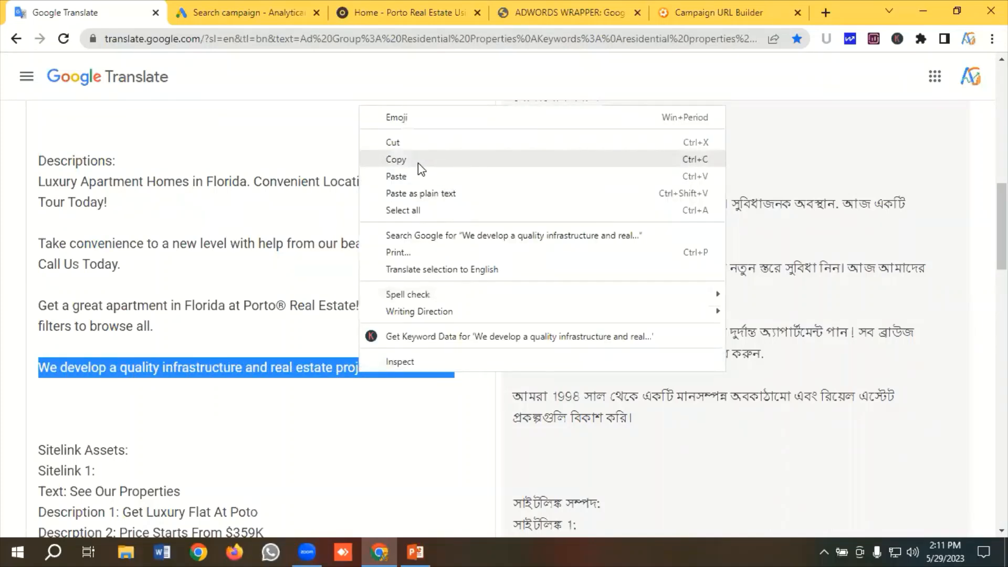
left_click(418, 163)
left_click(236, 12)
left_click(202, 455)
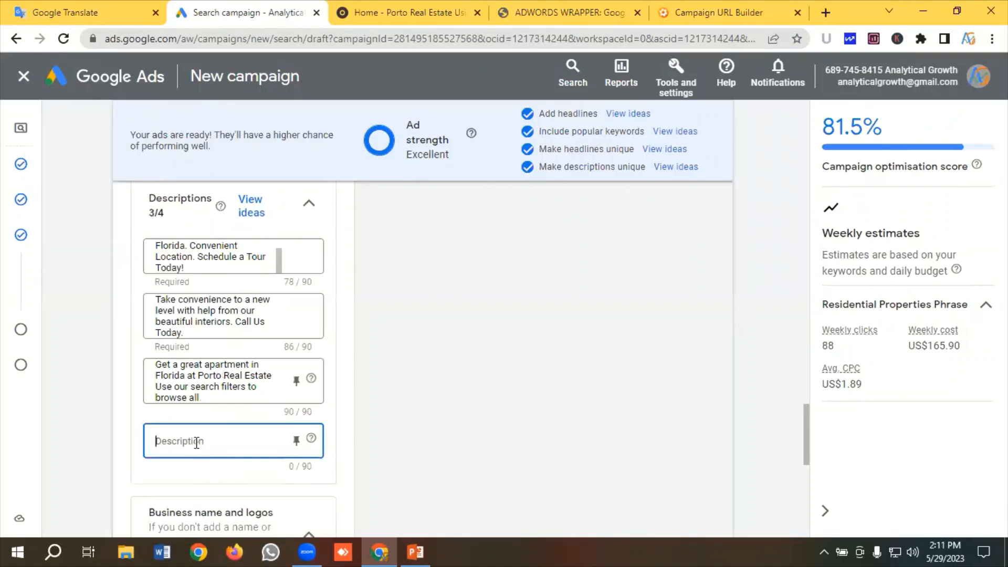
key("ctrl+v")
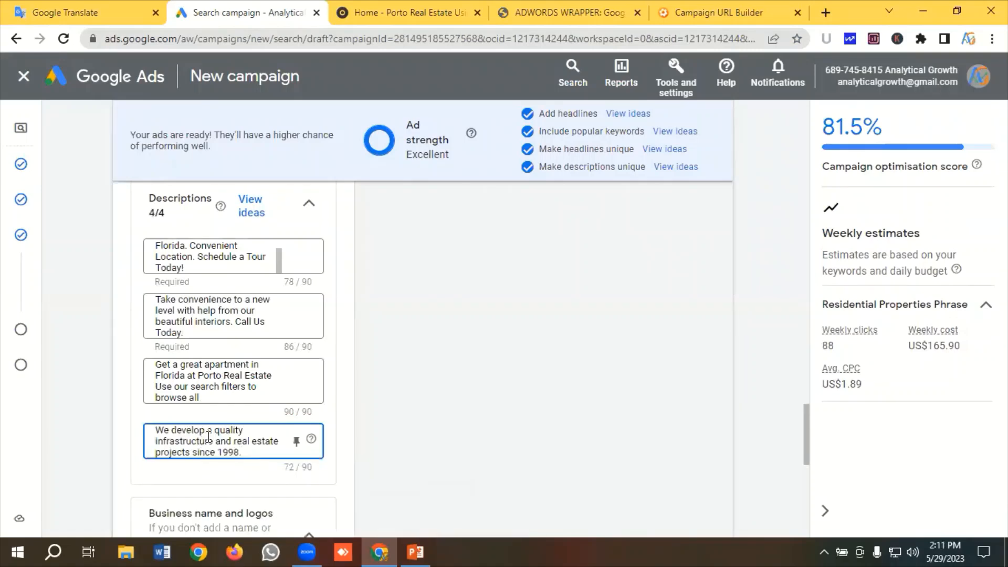
Review the ad strength, the ad preview and the completed headlines, down to the sitelinks and callouts sections
scroll(239, 391, "down", 3)
scroll(239, 392, "up", 10)
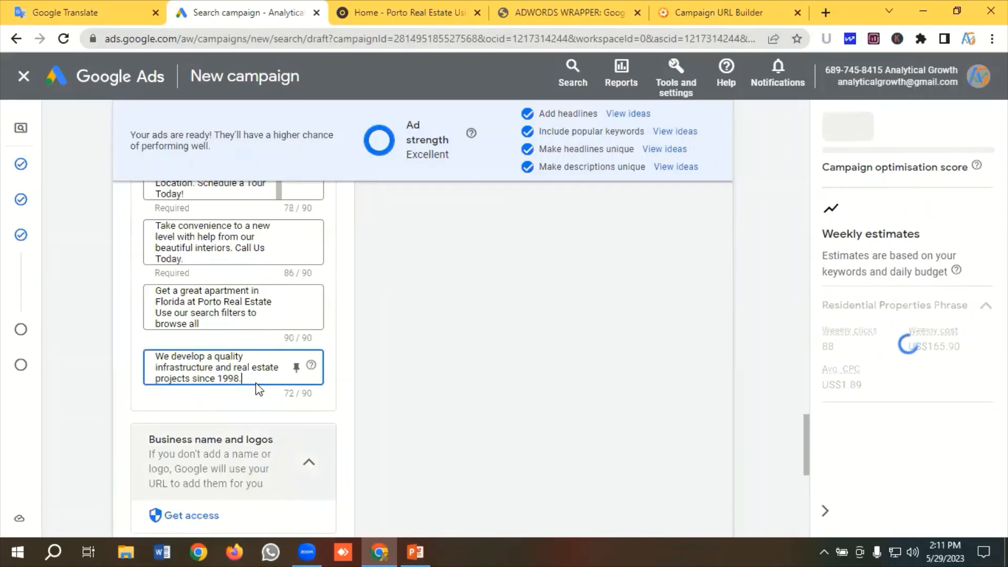
scroll(472, 275, "up", 10)
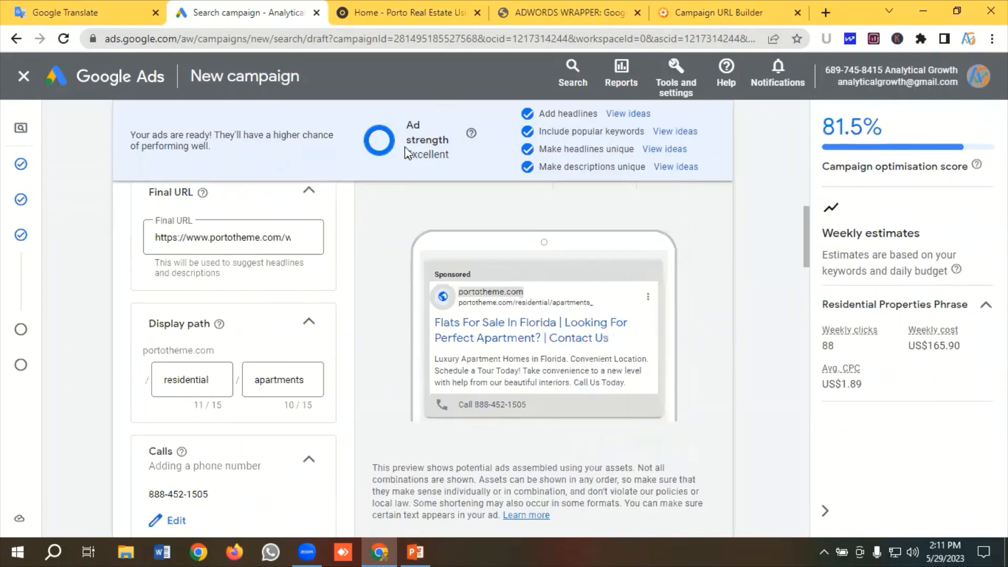
scroll(426, 193, "up", 1)
scroll(507, 267, "down", 1)
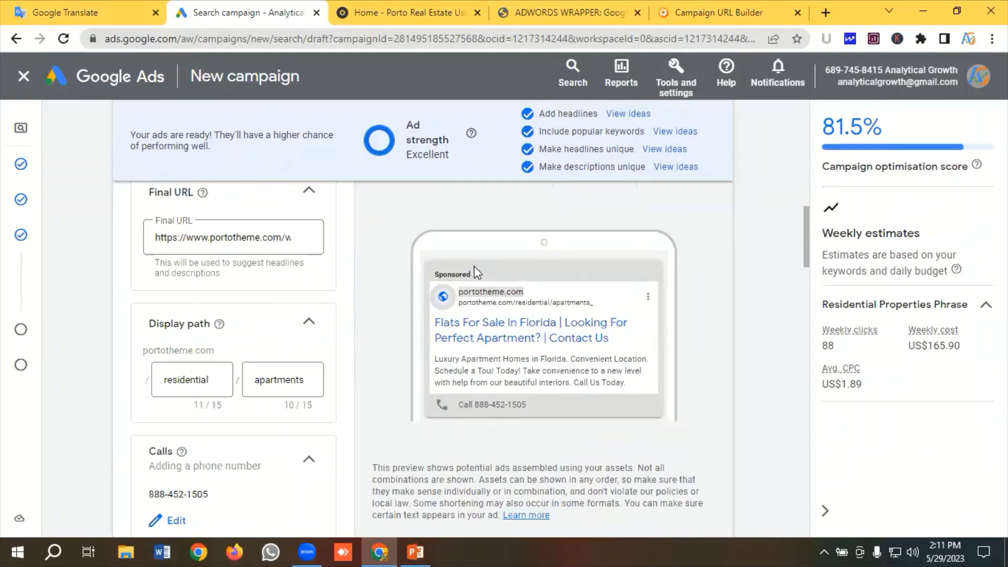
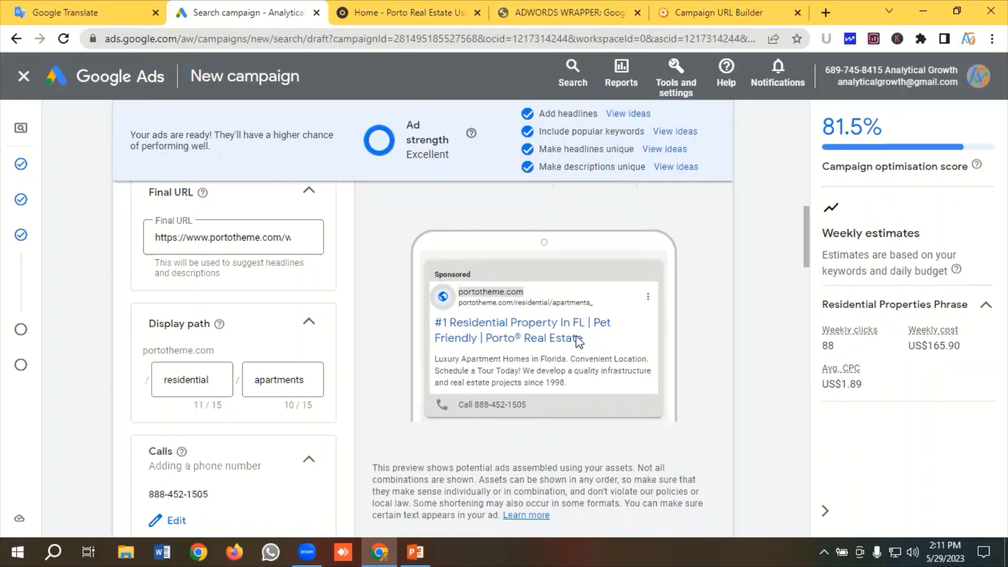
scroll(446, 314, "down", 3)
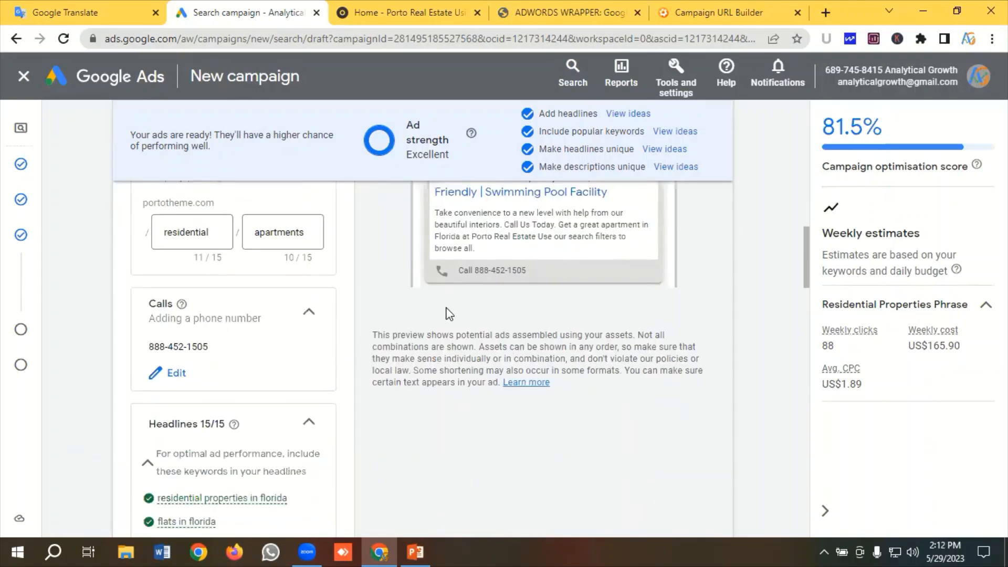
scroll(262, 304, "down", 18)
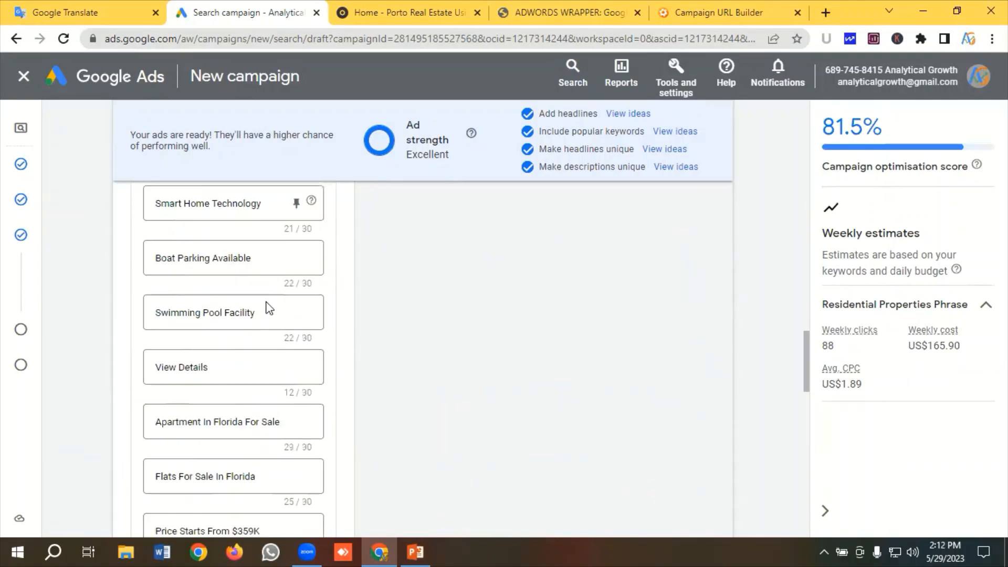
scroll(271, 309, "down", 12)
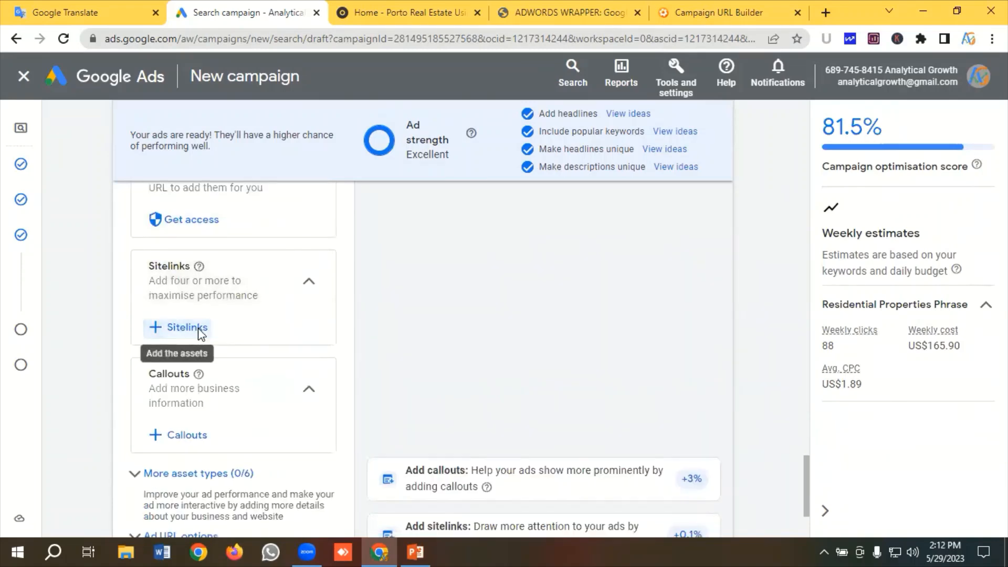
Check the prepared sitelink texts in the Google Translate notes, and open the campaign-level sitelinks selection in Google Ads to browse the existing assets
left_click(87, 7)
scroll(164, 378, "down", 4)
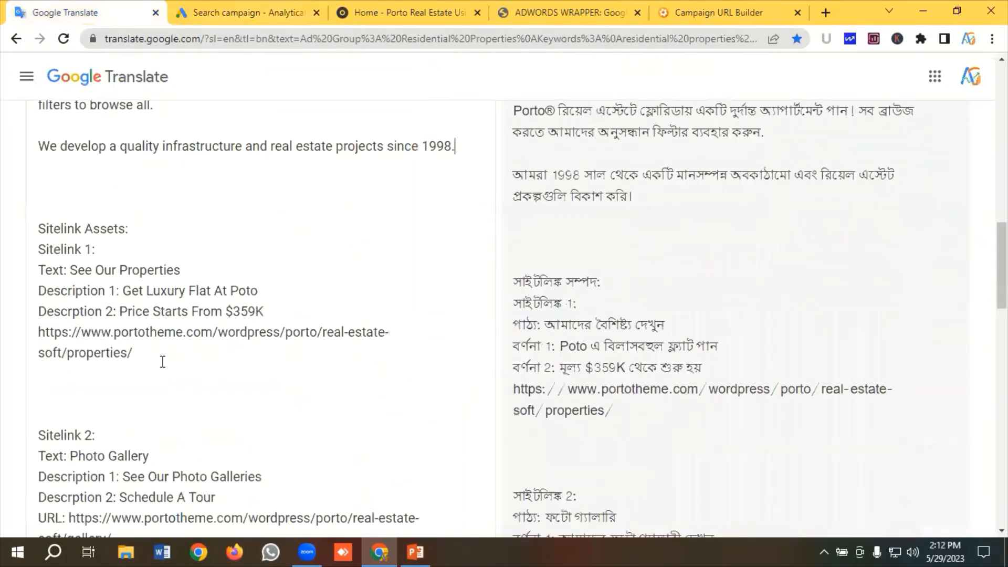
scroll(164, 284, "down", 1)
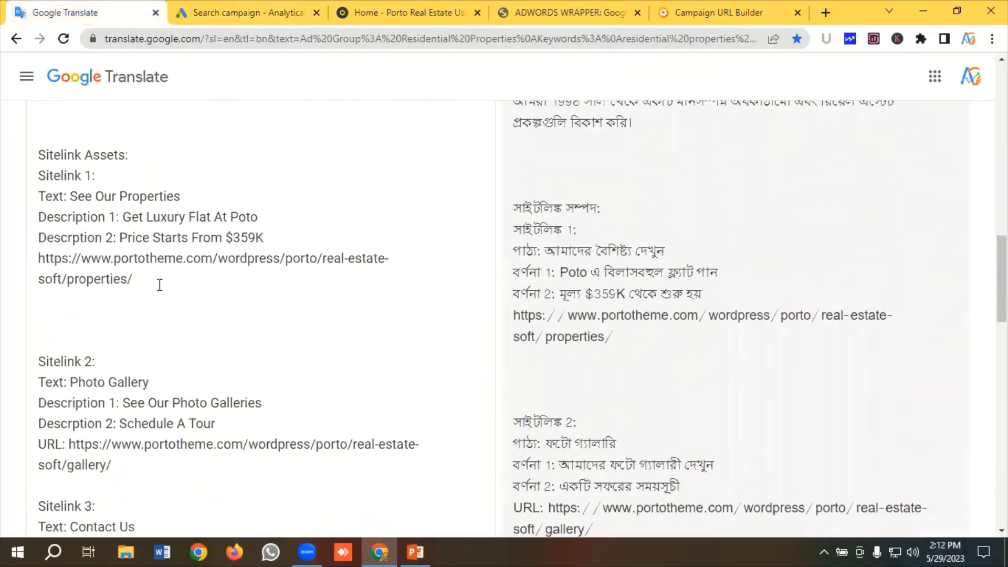
scroll(143, 248, "down", 1)
scroll(143, 248, "up", 1)
left_click(282, 6)
left_click(173, 327)
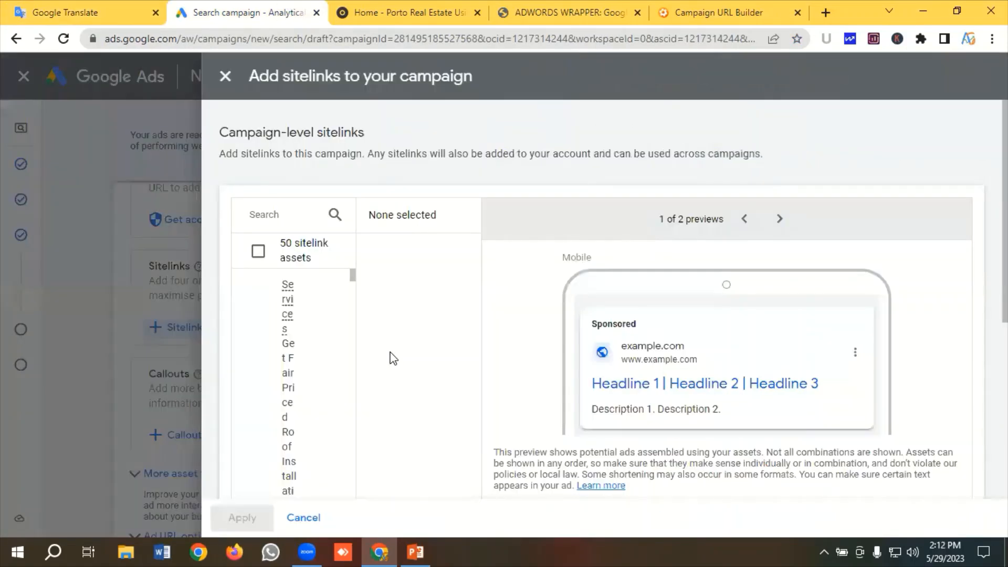
scroll(342, 342, "down", 2)
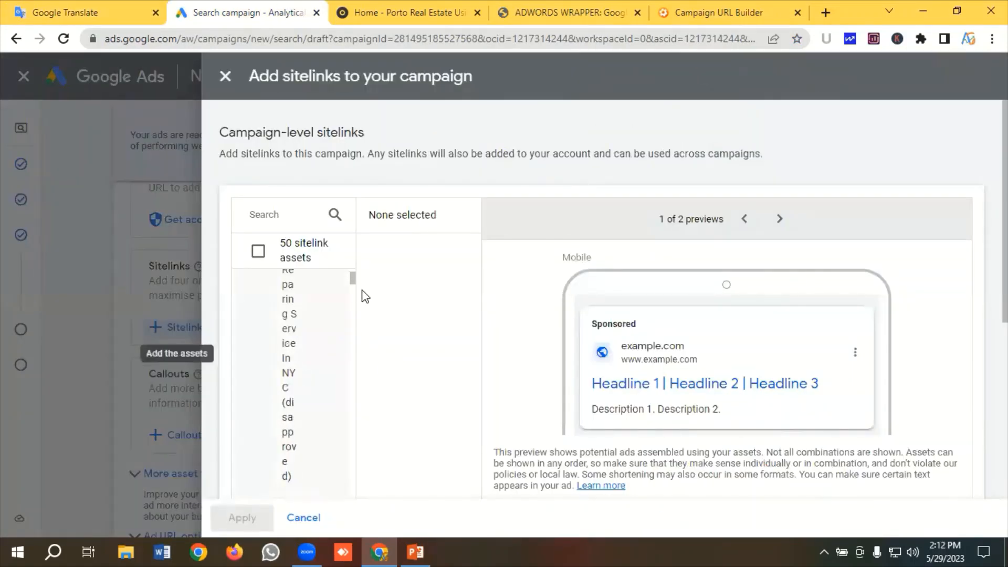
scroll(352, 294, "down", 5)
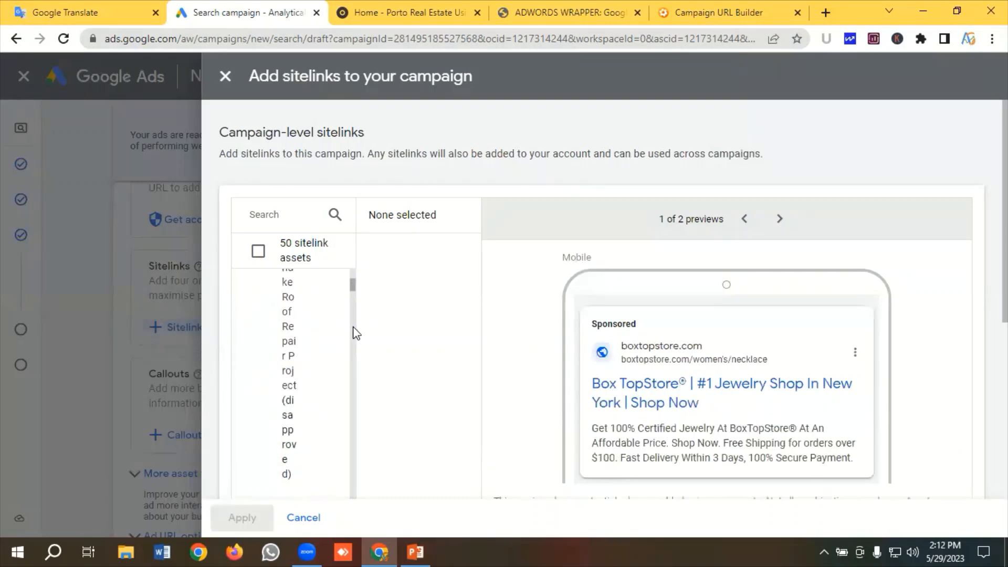
Look through the existing sitelink assets and start adding a new sitelink to the campaign
scroll(357, 374, "down", 5)
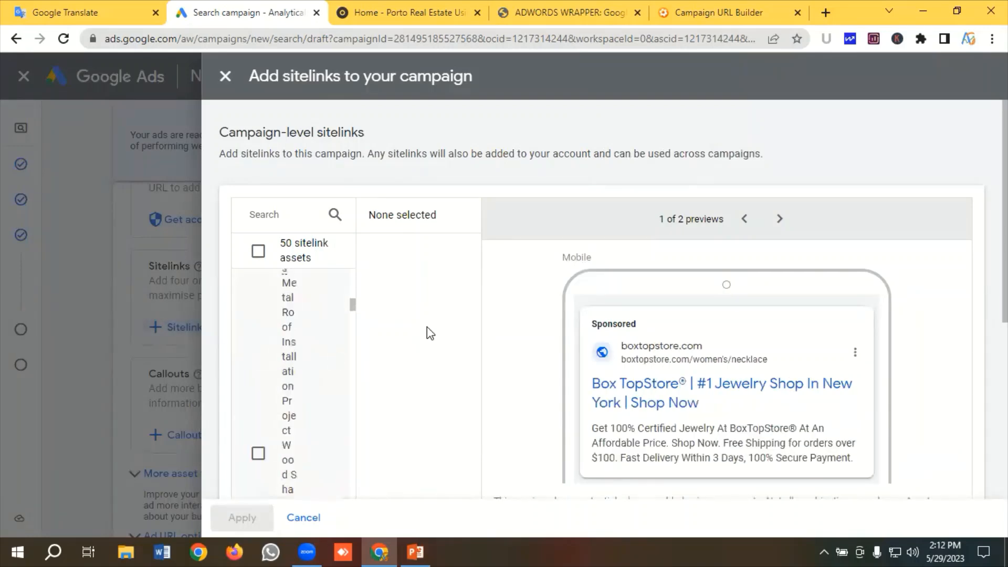
scroll(352, 304, "down", 5)
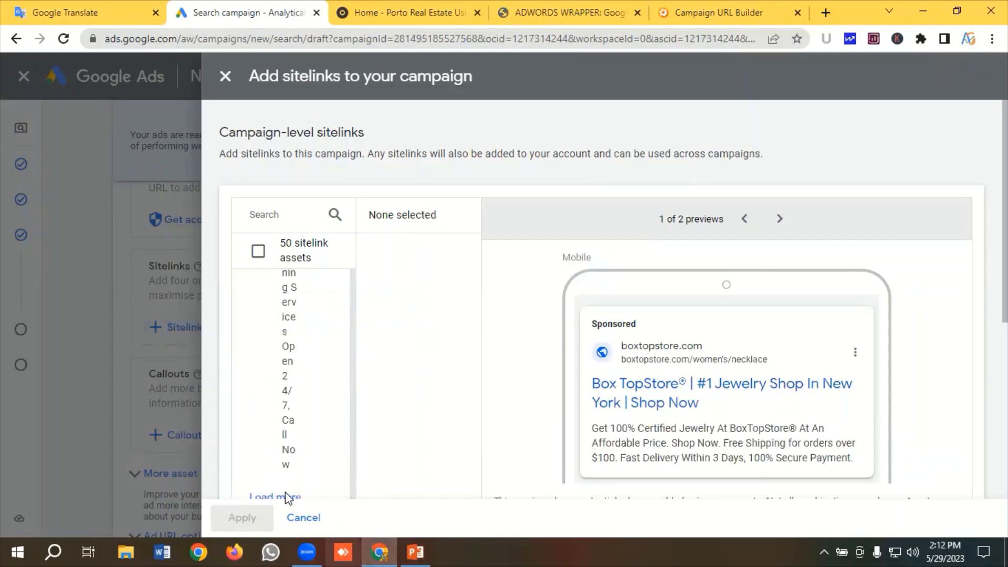
scroll(289, 347, "down", 6)
scroll(295, 344, "up", 3)
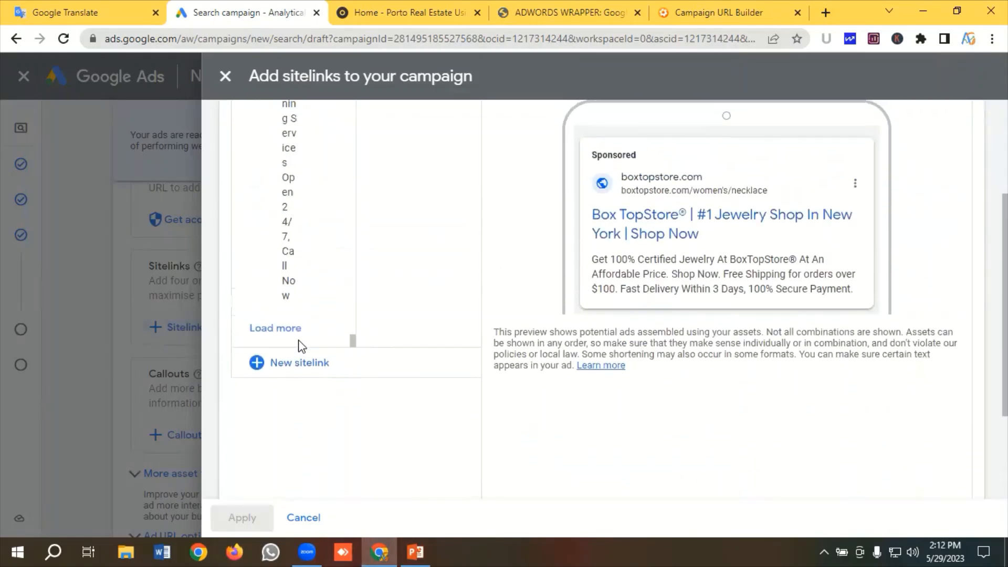
left_click(307, 370)
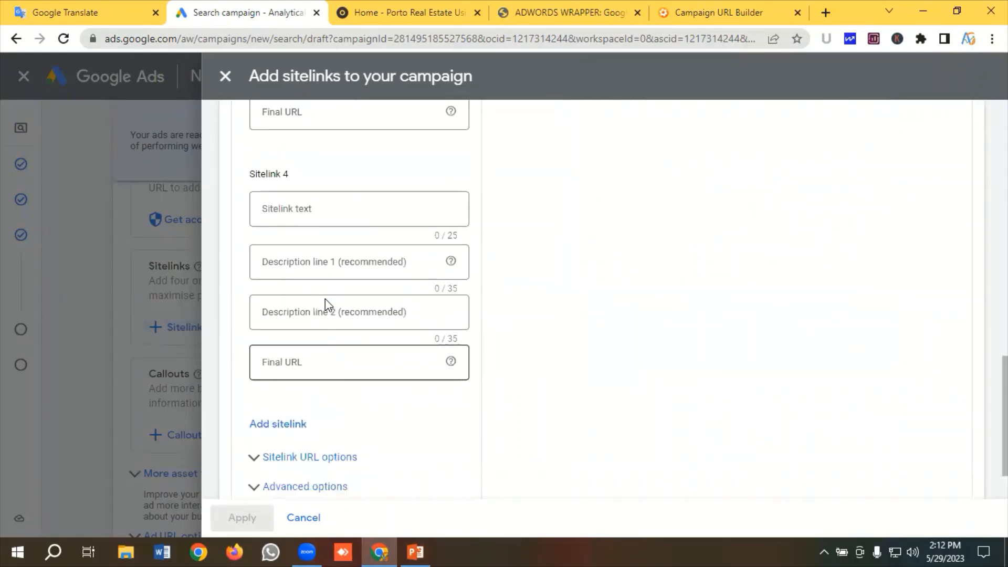
Copy "See Our Properties" from the Google Translate notes into the sitelink text of Sitelink 1 in Google Ads
left_click(307, 232)
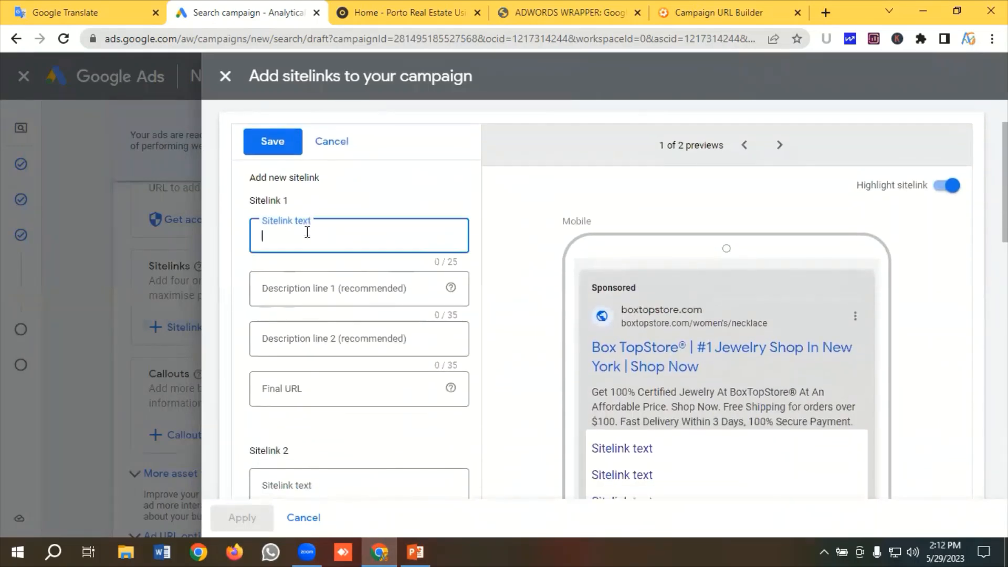
left_click(90, 4)
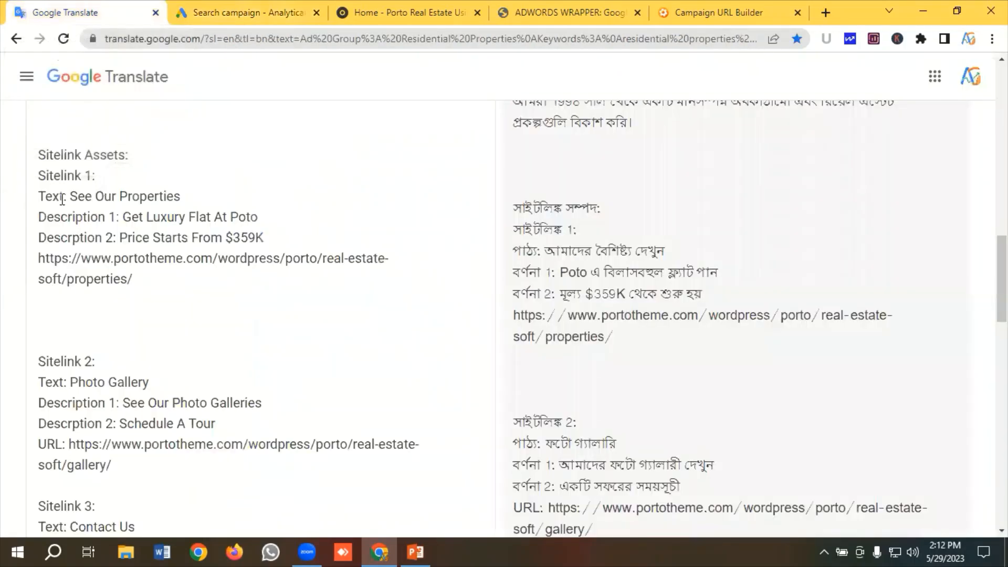
left_click_drag(71, 196, 203, 194)
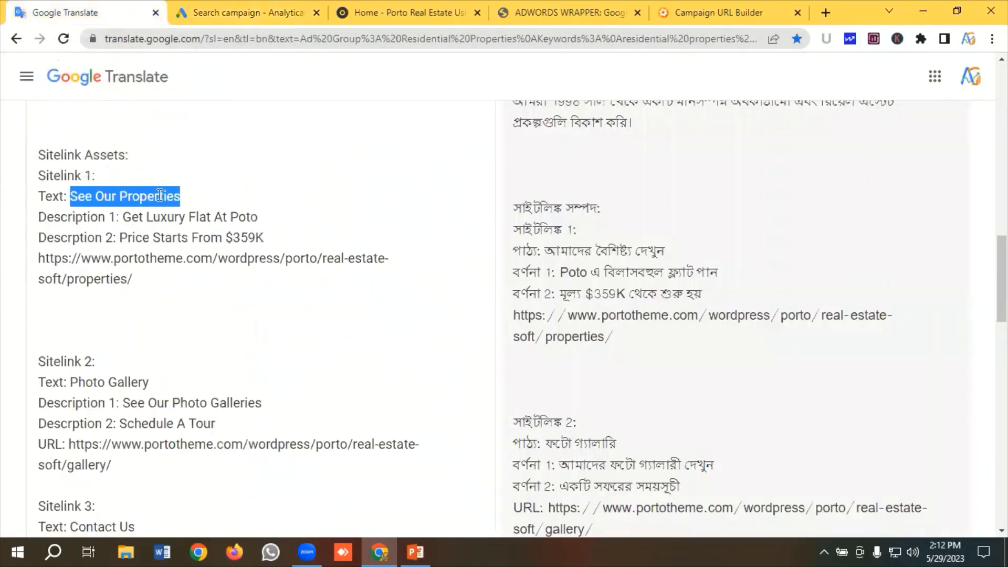
right_click(178, 197)
left_click(214, 248)
left_click(242, 12)
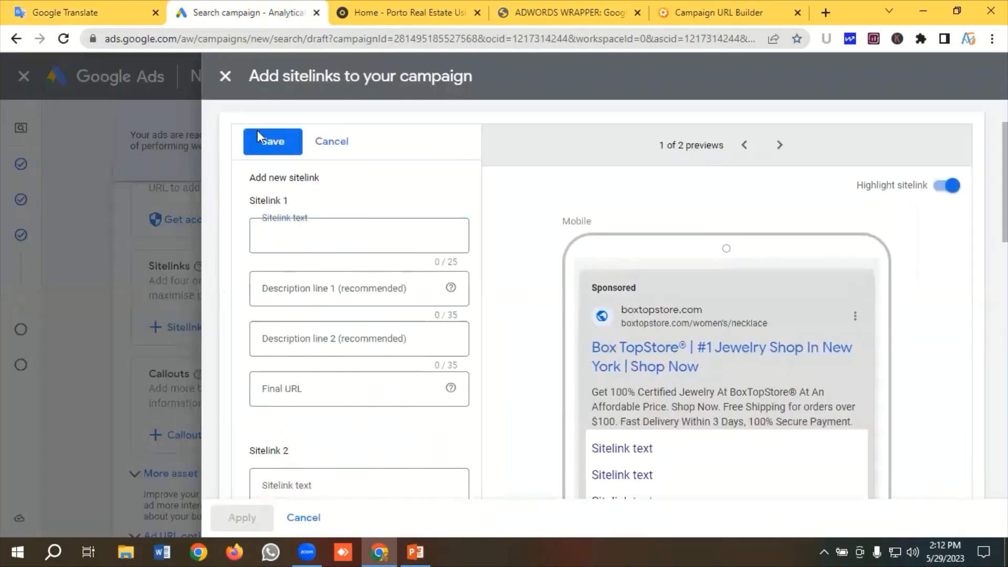
key("ctrl+v")
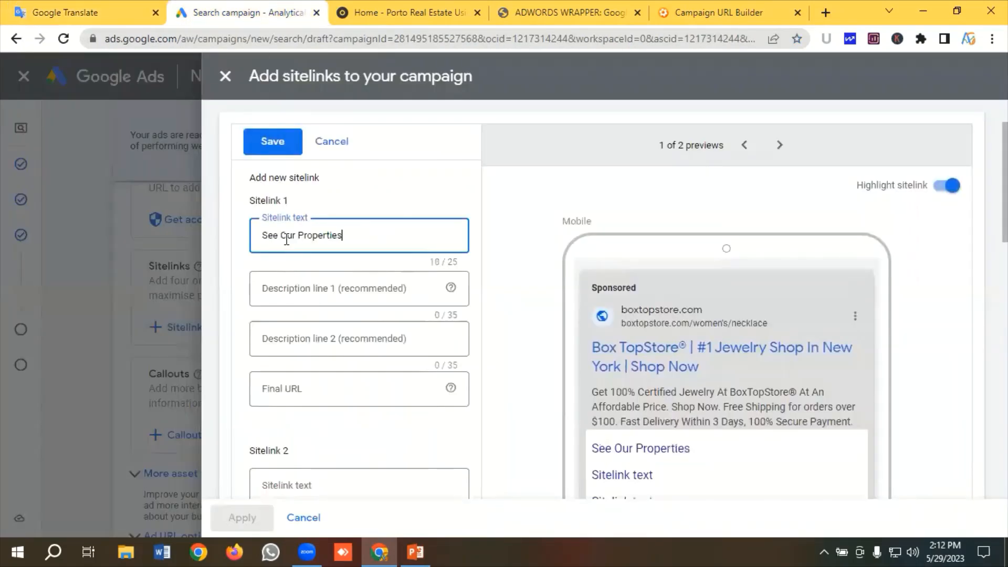
Fill Sitelink 1's description line 1 from the Google Translate notes, with the brand spelling corrected: "Get Luxury Flat At Porto"
left_click(296, 284)
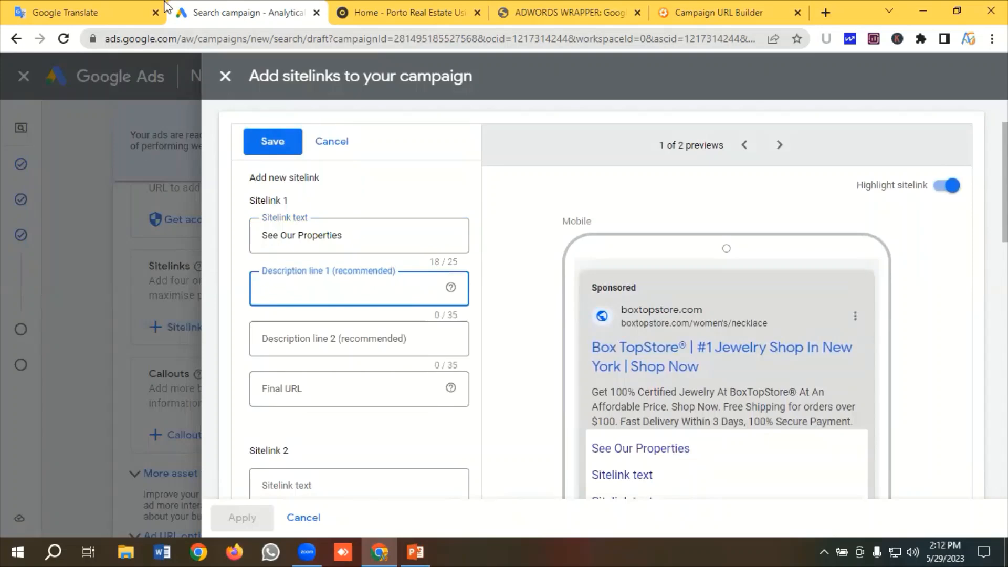
left_click(81, 7)
left_click_drag(125, 216, 301, 211)
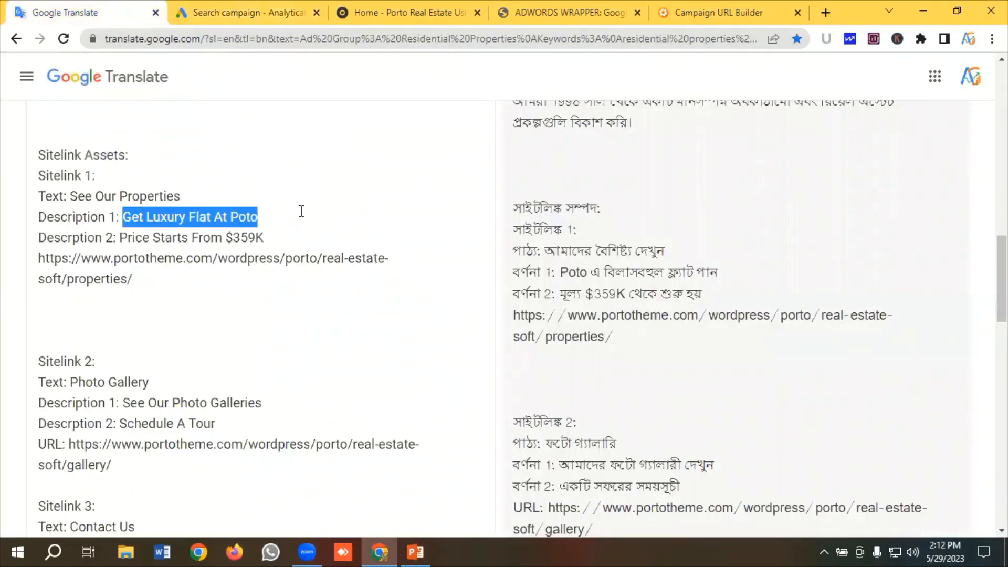
right_click(220, 218)
left_click(263, 269)
left_click(260, 14)
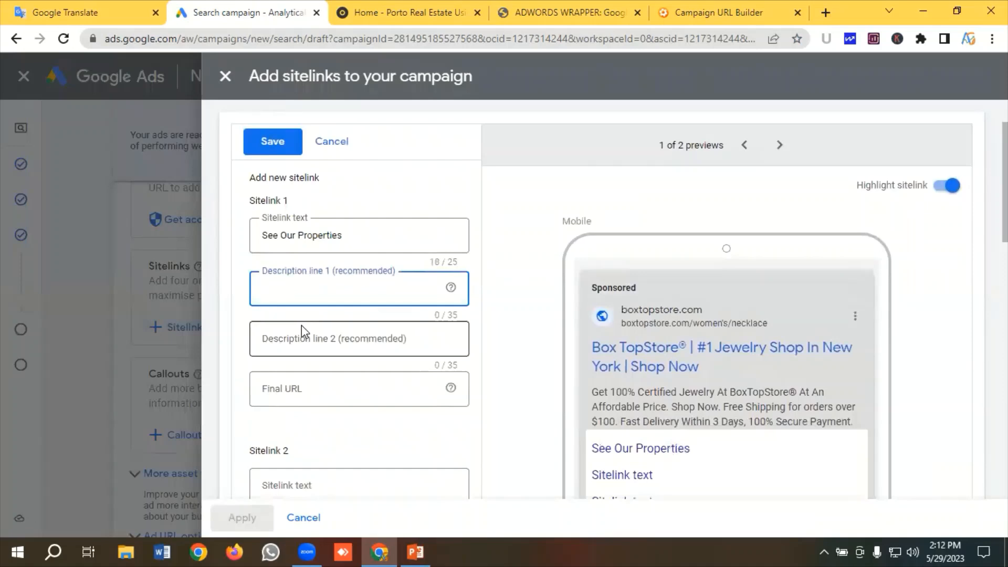
key("ctrl+v")
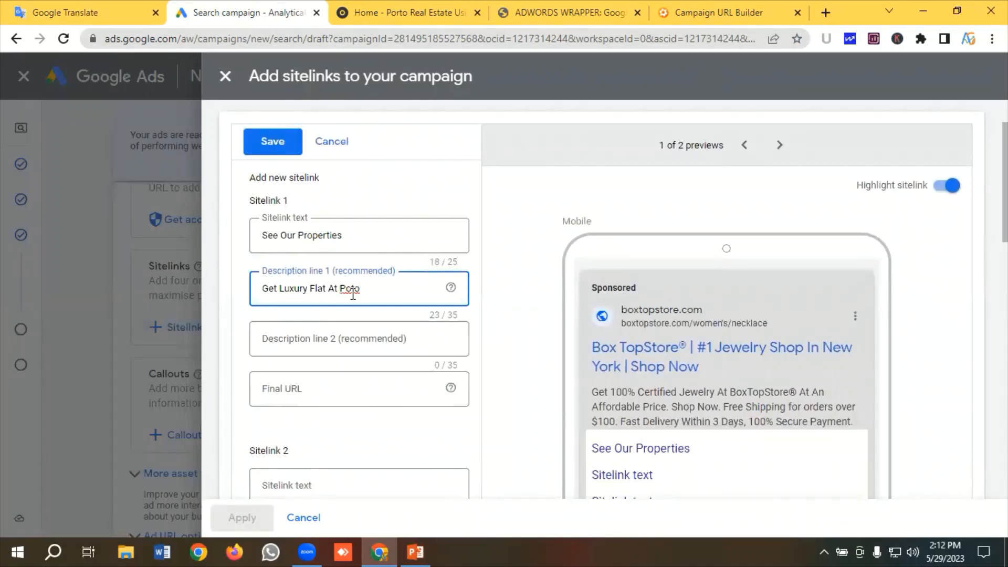
Copy "Price Starts From $359K" from the Google Translate notes into Sitelink 1's description line 2
left_click(335, 333)
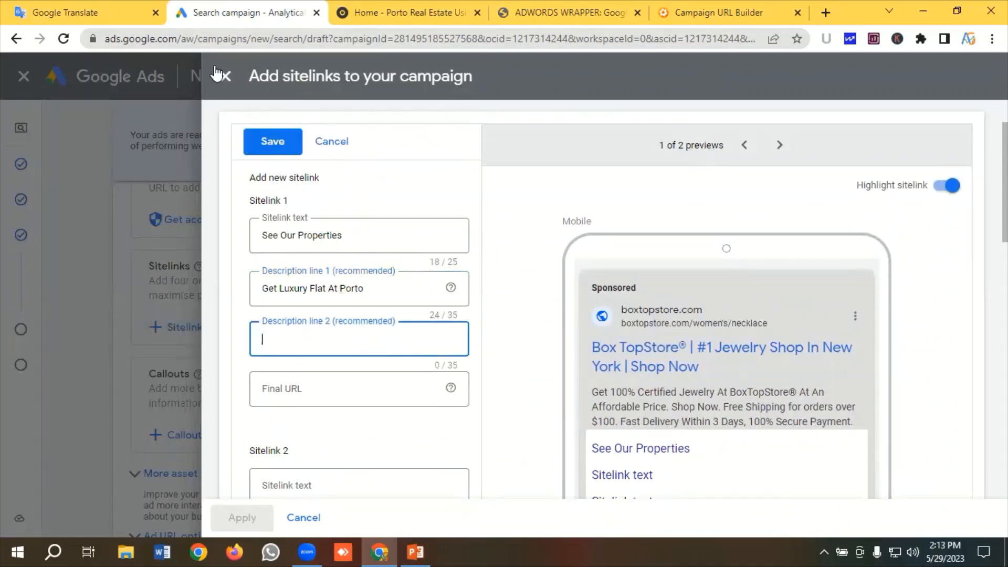
left_click(87, 13)
left_click_drag(285, 238, 119, 236)
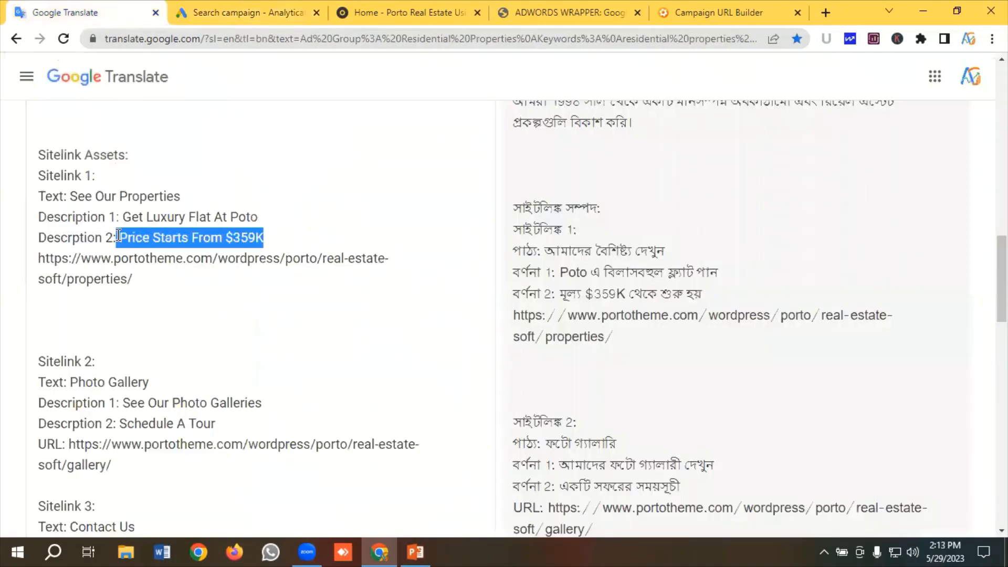
right_click(148, 236)
left_click(185, 289)
left_click(234, 13)
left_click(290, 339)
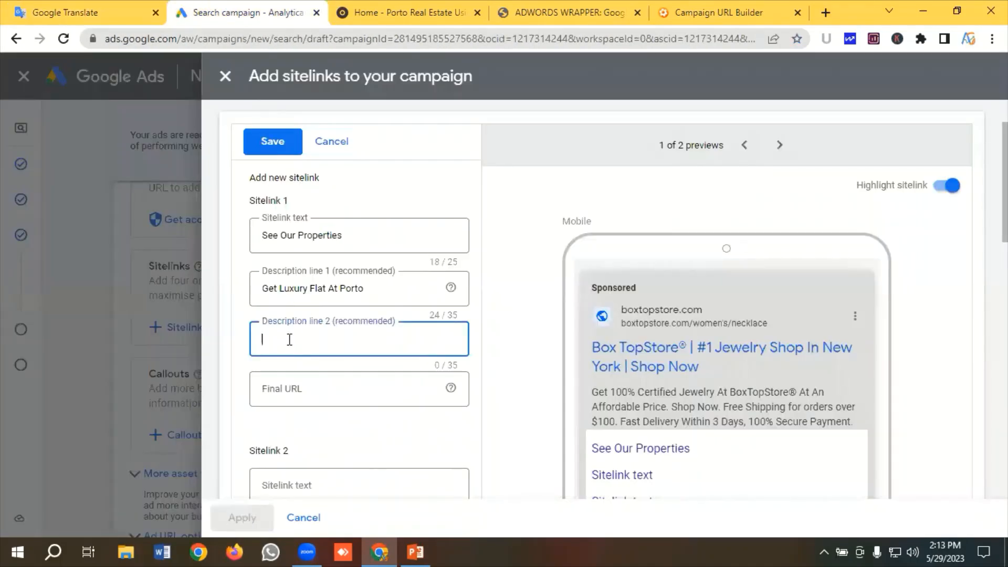
key("ctrl+v")
left_click(293, 379)
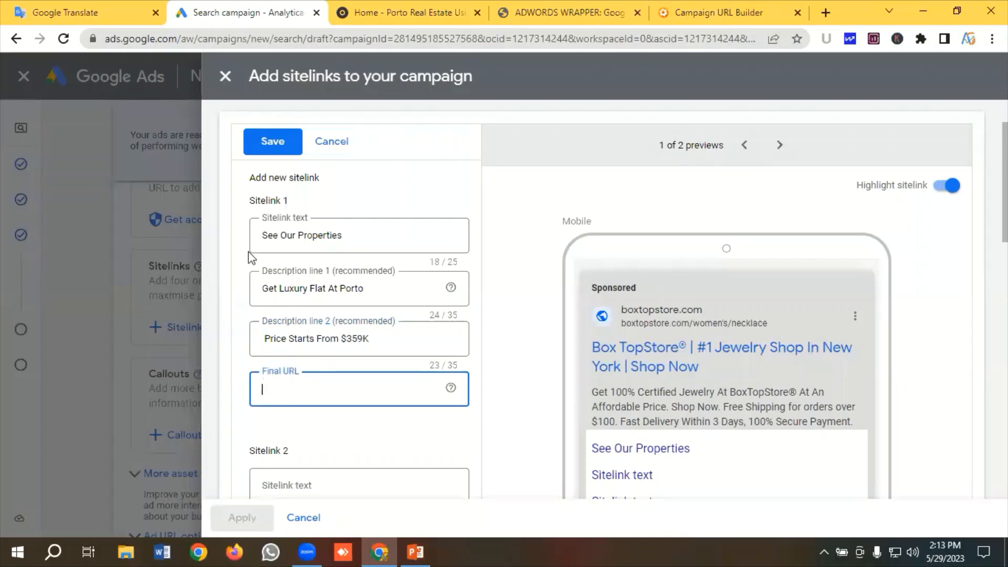
left_click(109, 7)
left_click_drag(150, 284, 32, 261)
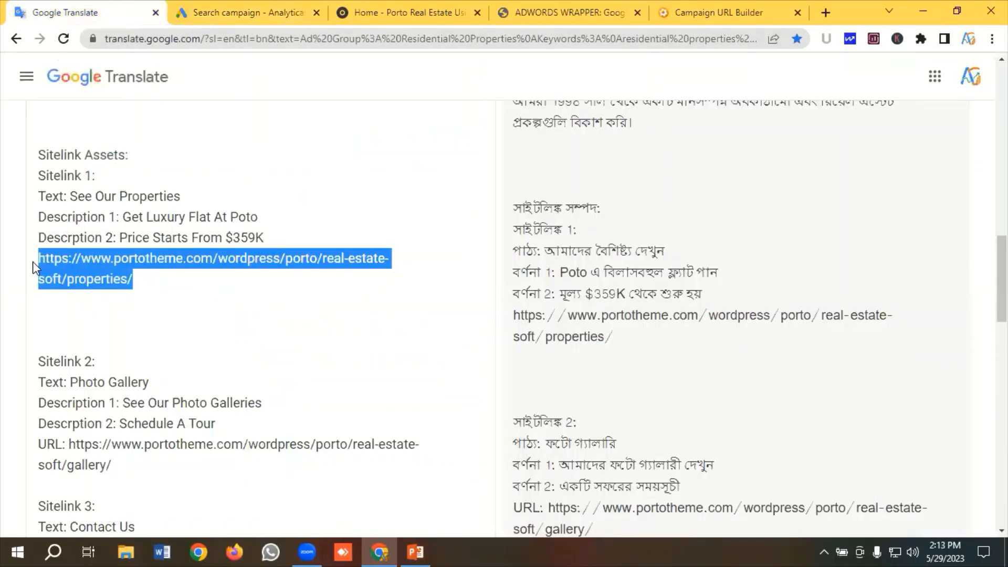
right_click(57, 262)
left_click(95, 315)
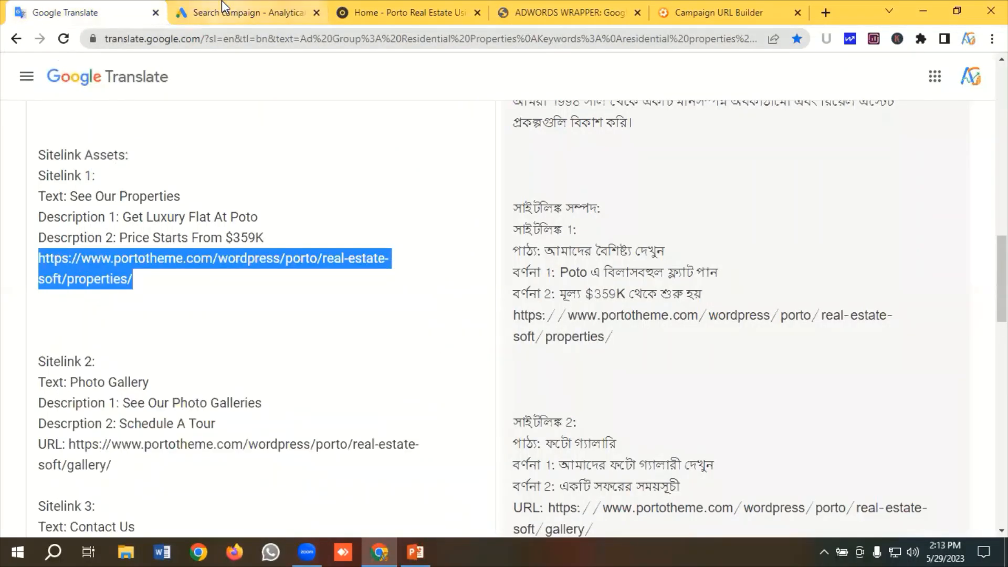
left_click(226, 11)
left_click(266, 370)
key("ctrl+v")
Copy "Photo Gallery" from the Google Translate notes into the sitelink text of Sitelink 2
scroll(266, 369, "down", 3)
scroll(269, 375, "down", 1)
left_click(298, 260)
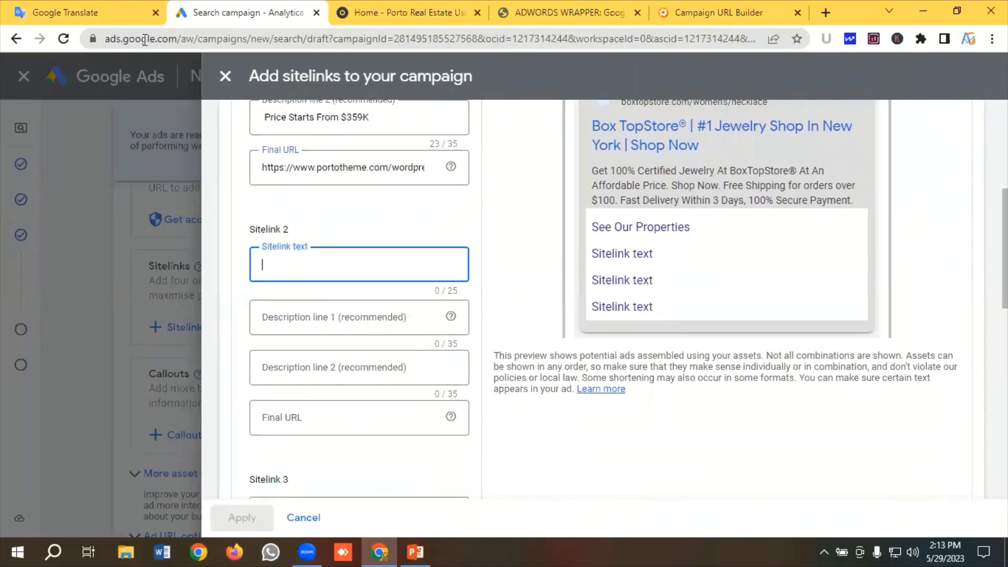
left_click(32, 6)
scroll(204, 307, "down", 1)
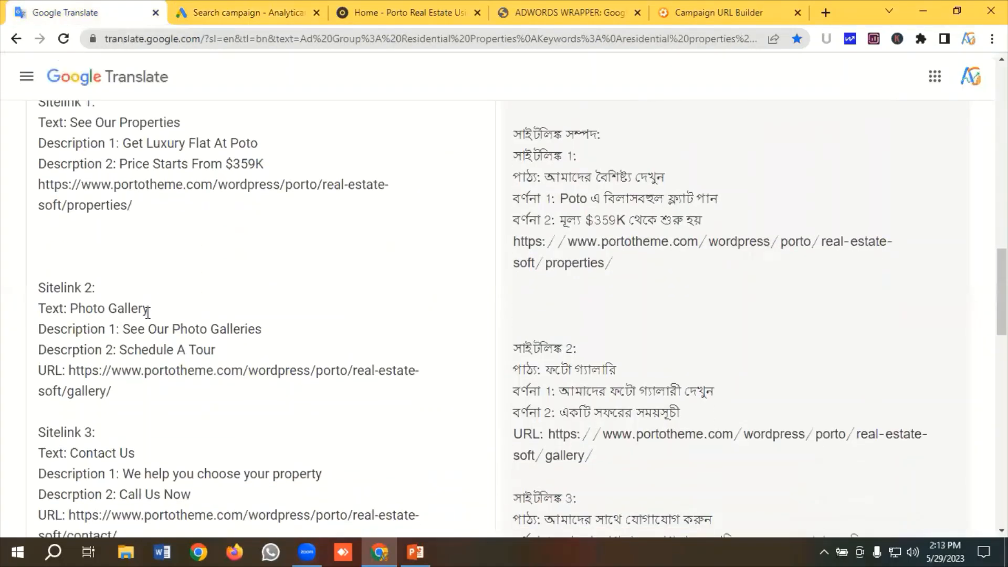
left_click_drag(152, 309, 73, 308)
right_click(87, 308)
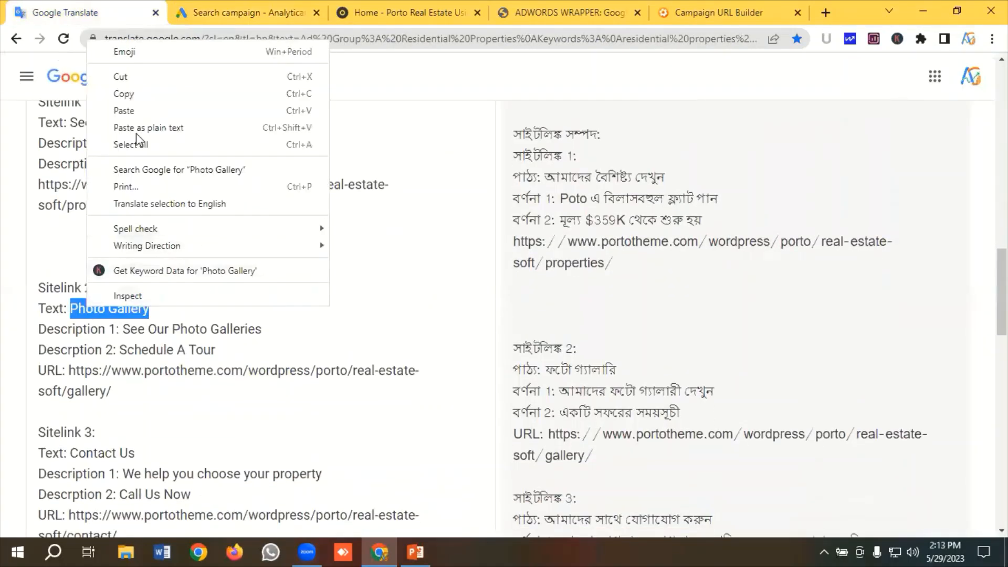
left_click(127, 94)
left_click(223, 1)
left_click(302, 274)
key("ctrl+v")
Copy "See Our Photo Galleries" from the Google Translate notes into Sitelink 2's description line 1
left_click(304, 318)
left_click(113, 1)
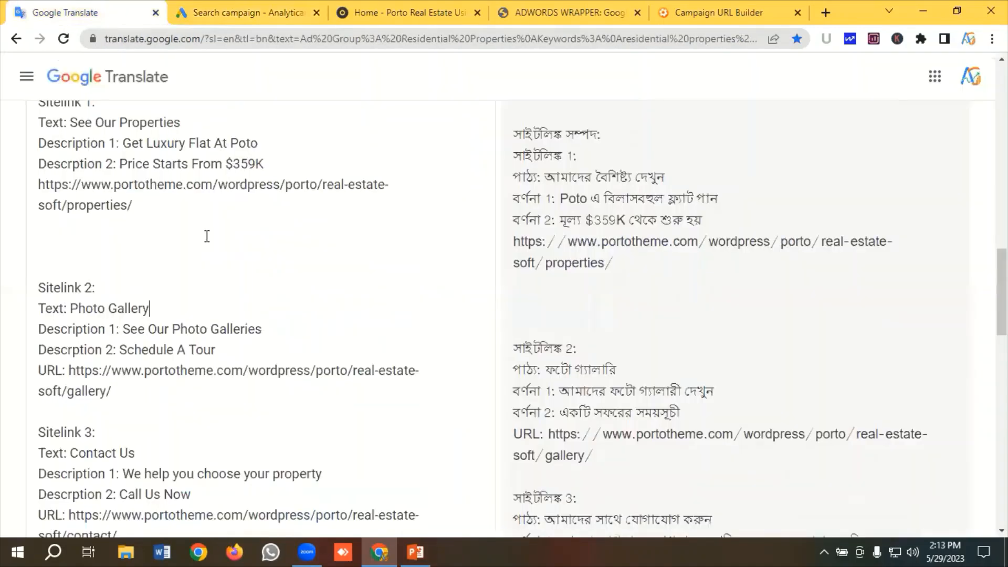
scroll(157, 252, "down", 1)
left_click_drag(123, 255, 294, 258)
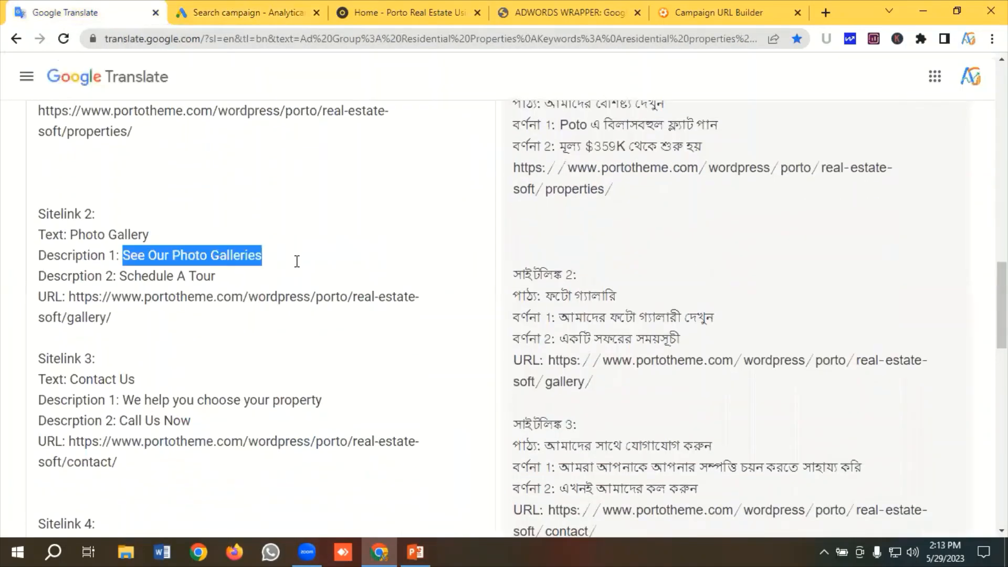
right_click(259, 256)
left_click(292, 310)
left_click(252, 10)
left_click(262, 316)
key("ctrl+v")
Copy "Schedule A Tour" from the Google Translate notes into Sitelink 2's description line 2
scroll(294, 322, "down", 1)
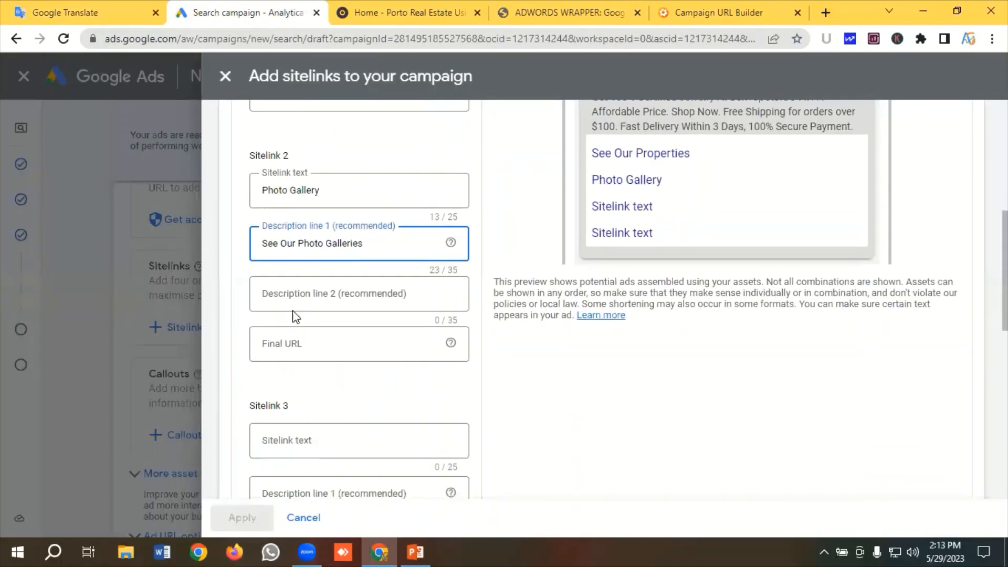
left_click(292, 294)
left_click(122, 2)
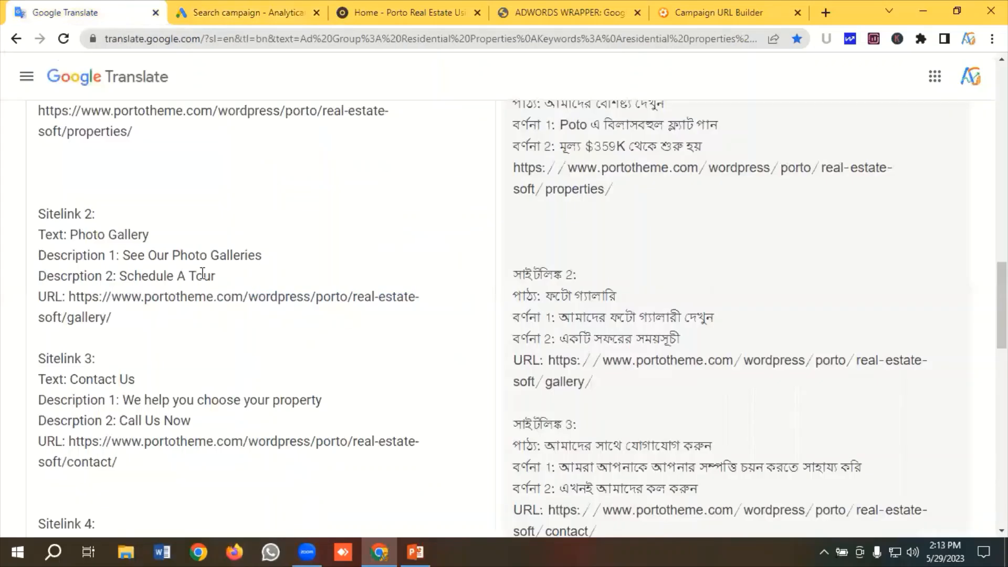
left_click_drag(205, 273, 125, 276)
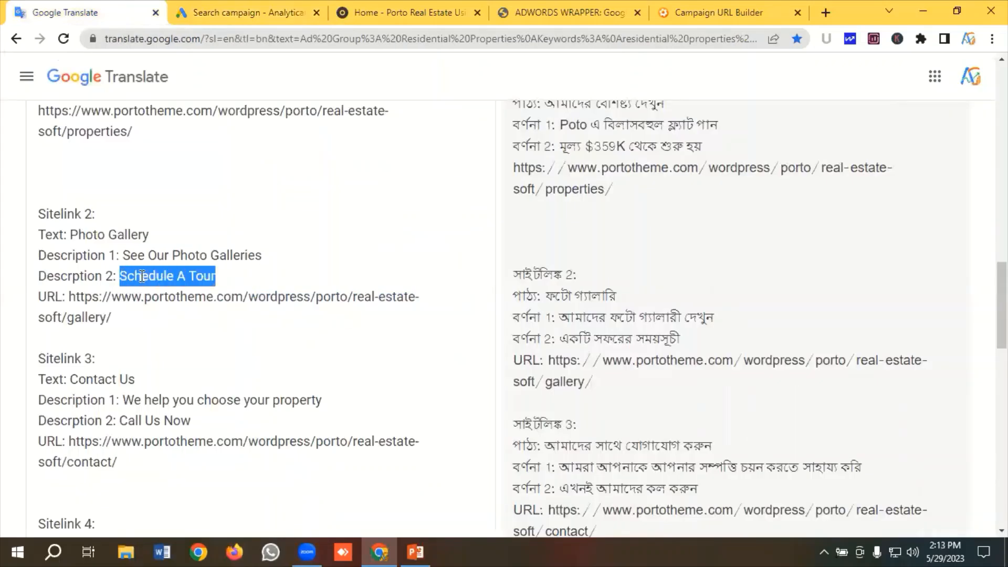
right_click(142, 276)
left_click(183, 65)
left_click(200, 12)
left_click(262, 307)
key("ctrl+v")
left_click(284, 347)
left_click(99, 12)
left_click_drag(127, 319, 67, 304)
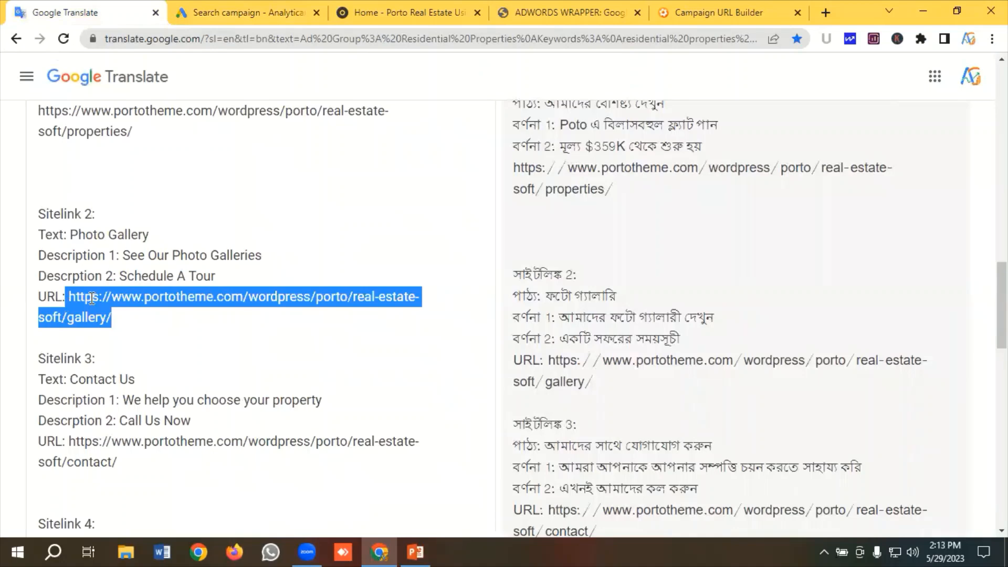
right_click(91, 298)
left_click(125, 85)
left_click(273, 12)
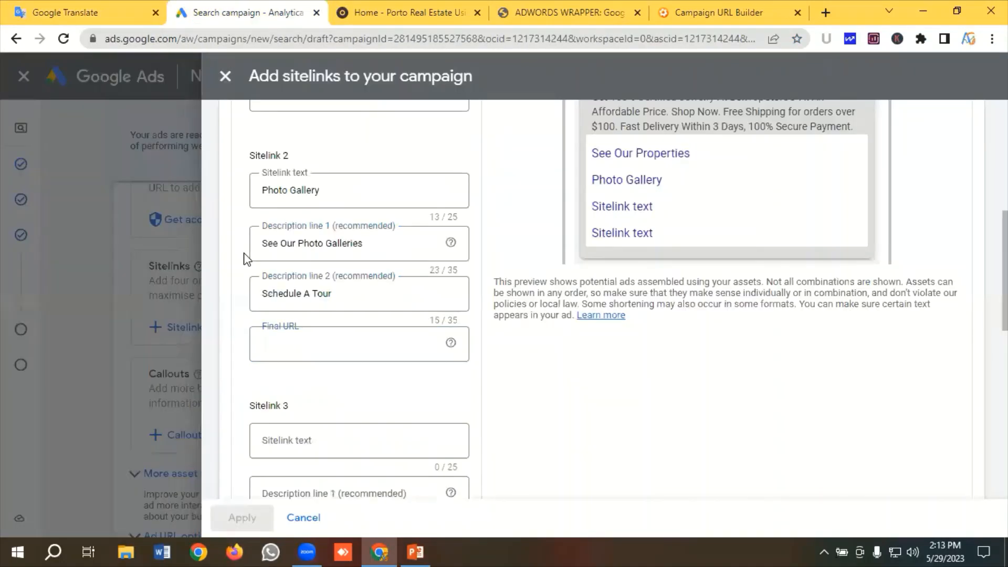
key("ctrl+v")
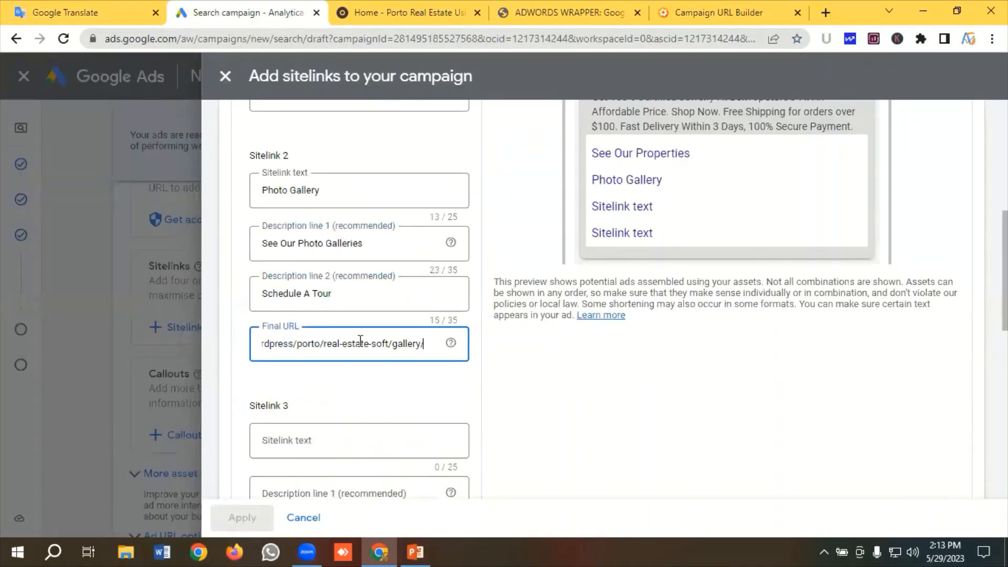
Copy "Contact Us" from the Google Translate notes into the sitelink text of Sitelink 3
scroll(360, 342, "down", 3)
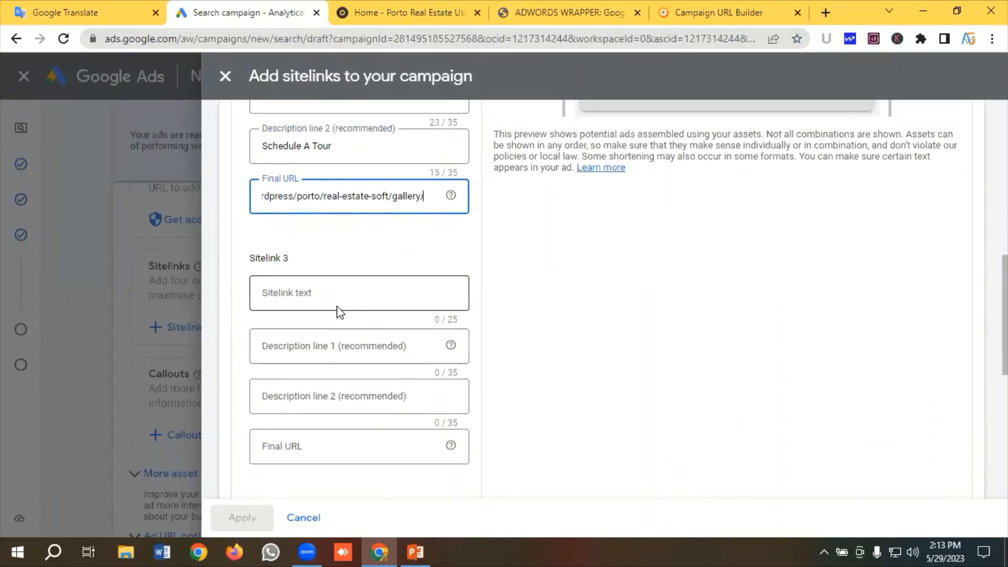
left_click(103, 11)
scroll(259, 365, "down", 3)
left_click_drag(151, 229, 72, 235)
right_click(113, 233)
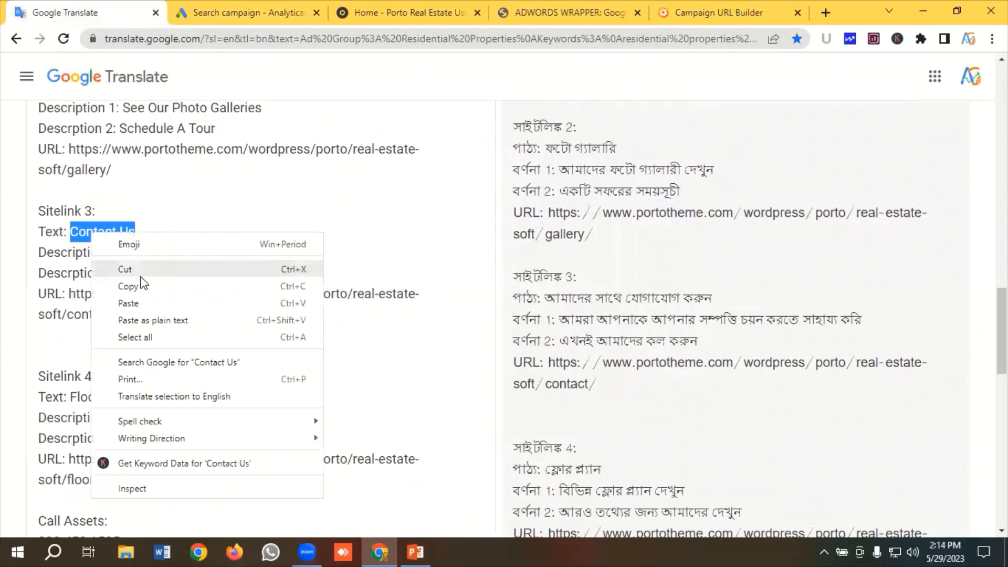
left_click(132, 288)
left_click(229, 15)
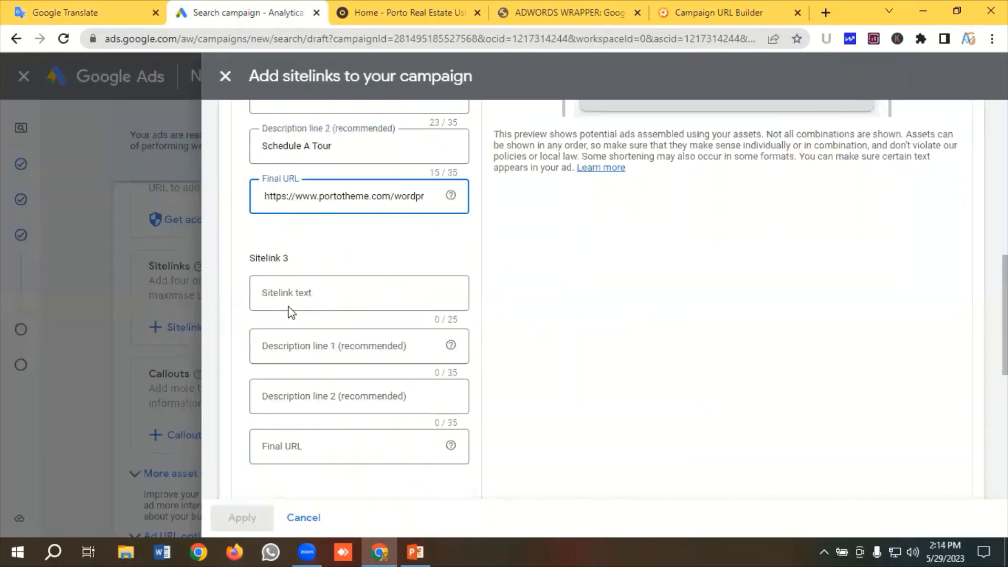
left_click(292, 291)
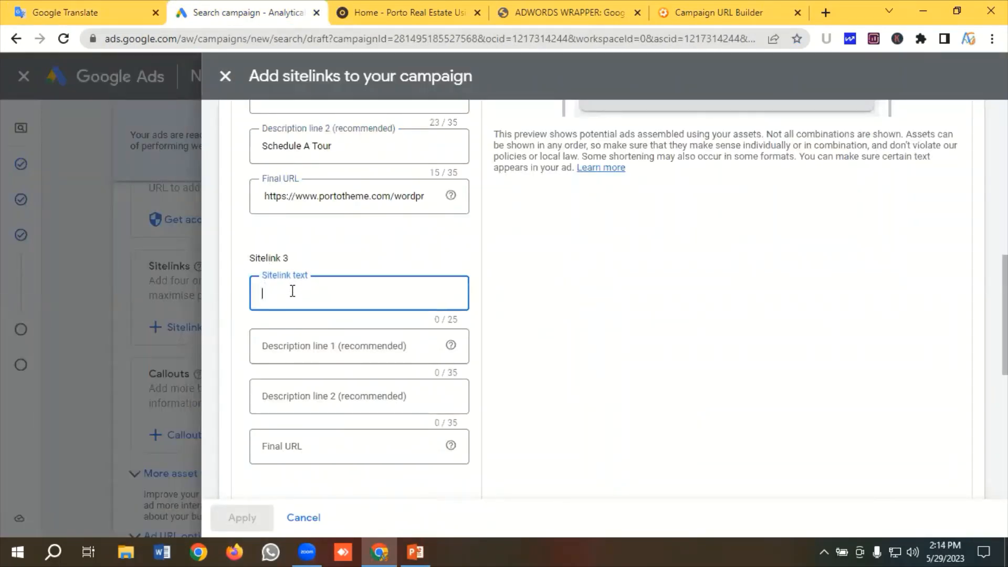
key("ctrl+v")
Copy "We help you choose your property" from the Google Translate notes into Sitelink 3's description line 1
left_click(319, 348)
left_click(84, 12)
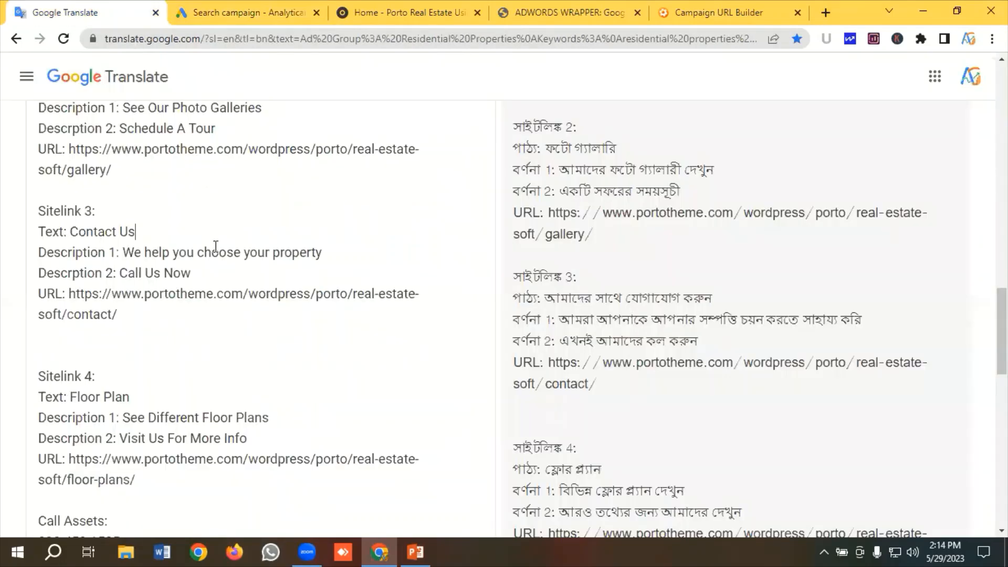
left_click_drag(125, 254, 352, 252)
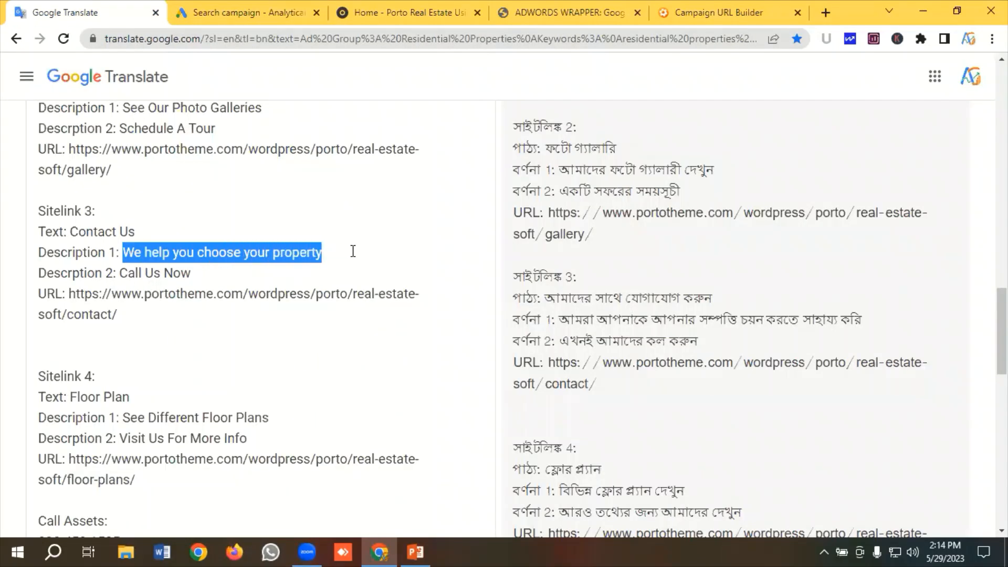
right_click(296, 256)
left_click(332, 311)
left_click(242, 11)
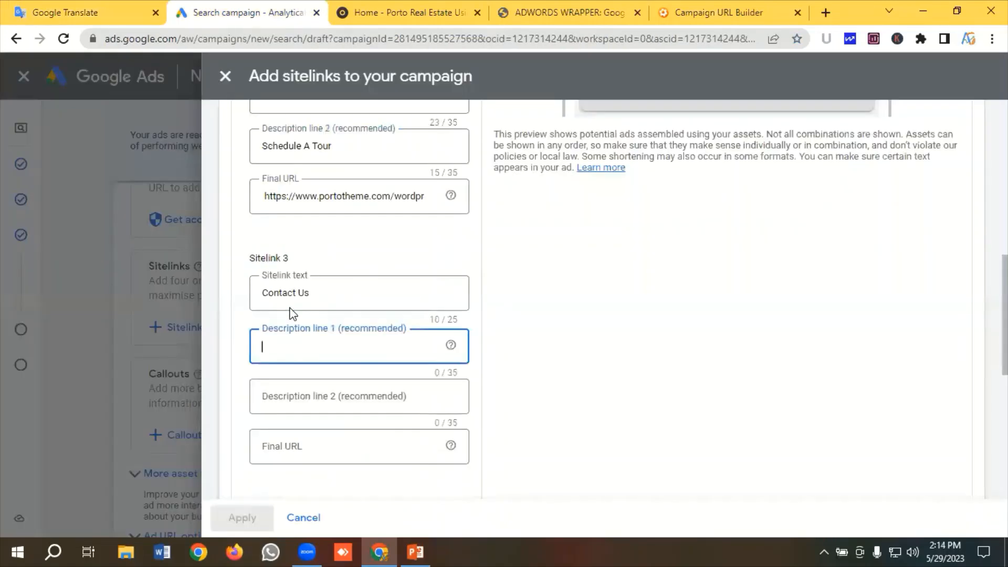
left_click(292, 336)
key("ctrl+v")
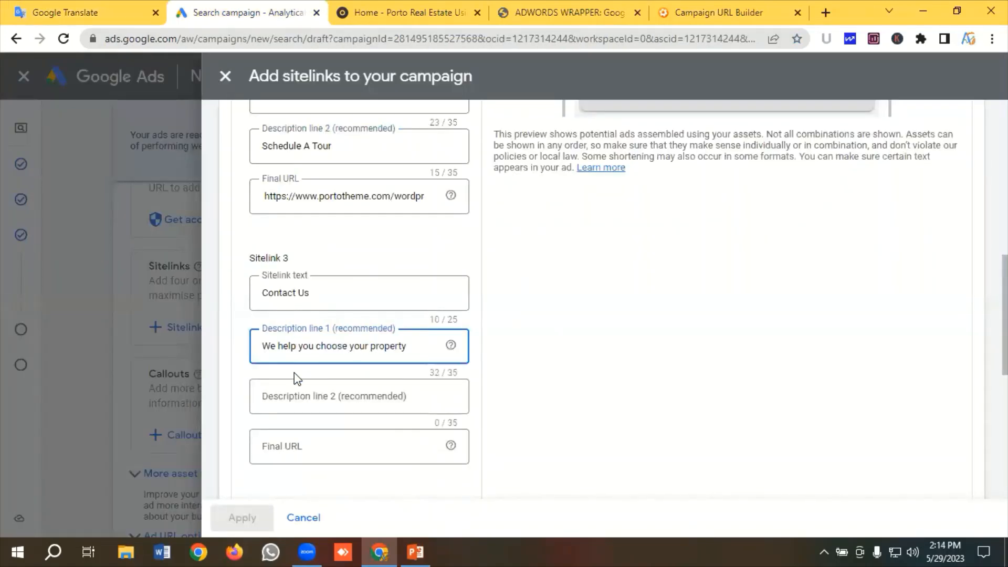
Copy "Call Us Now" from the Google Translate notes into Sitelink 3's description line 2
left_click(274, 378)
left_click(114, 8)
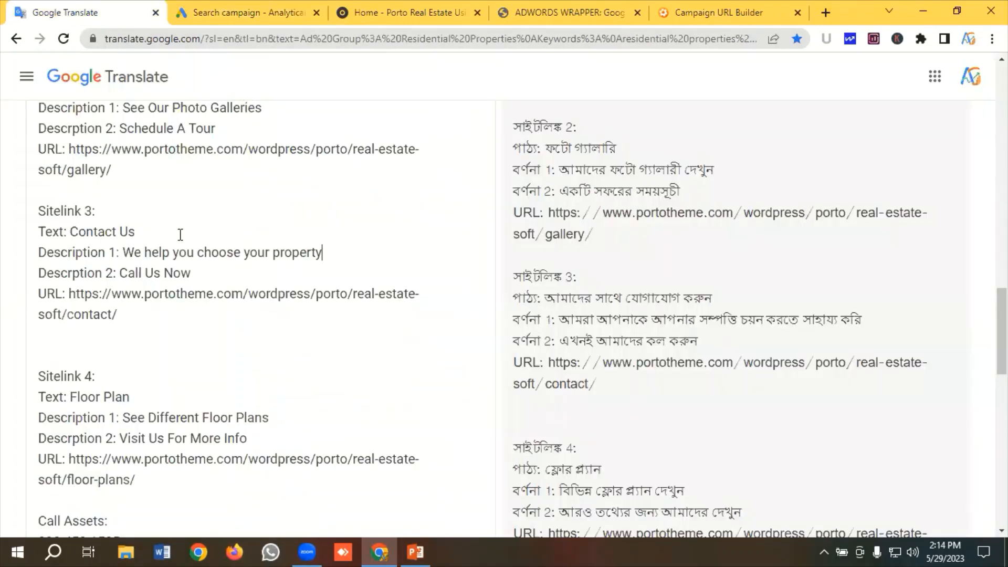
left_click_drag(197, 269, 123, 270)
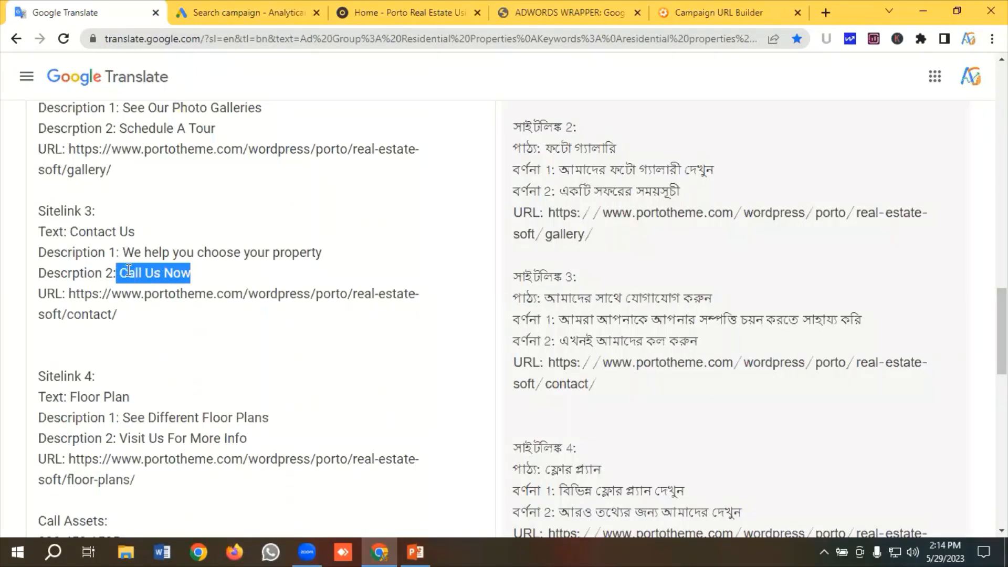
right_click(129, 270)
left_click(169, 325)
left_click(226, 8)
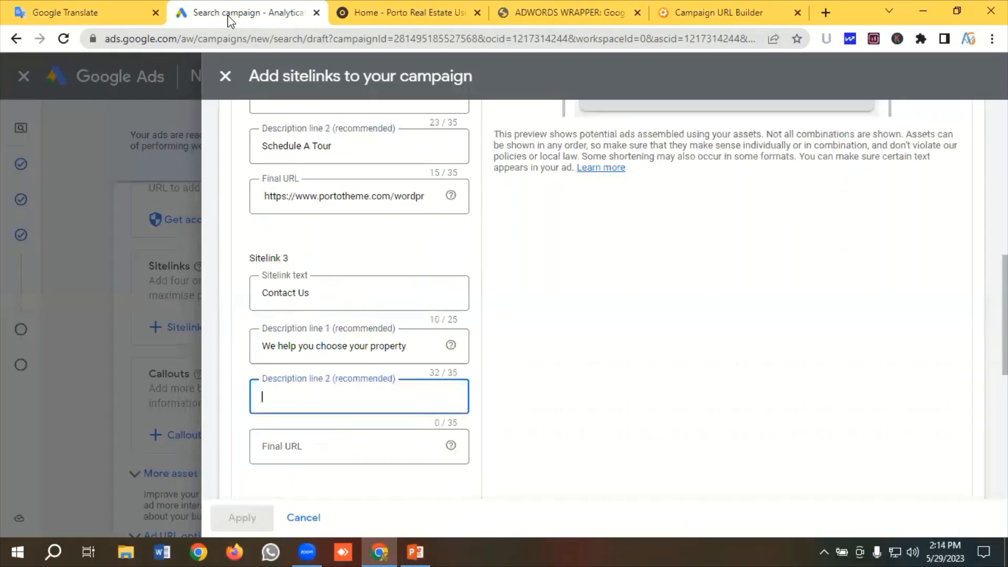
key("ctrl+v")
scroll(315, 315, "down", 1)
left_click(73, 10)
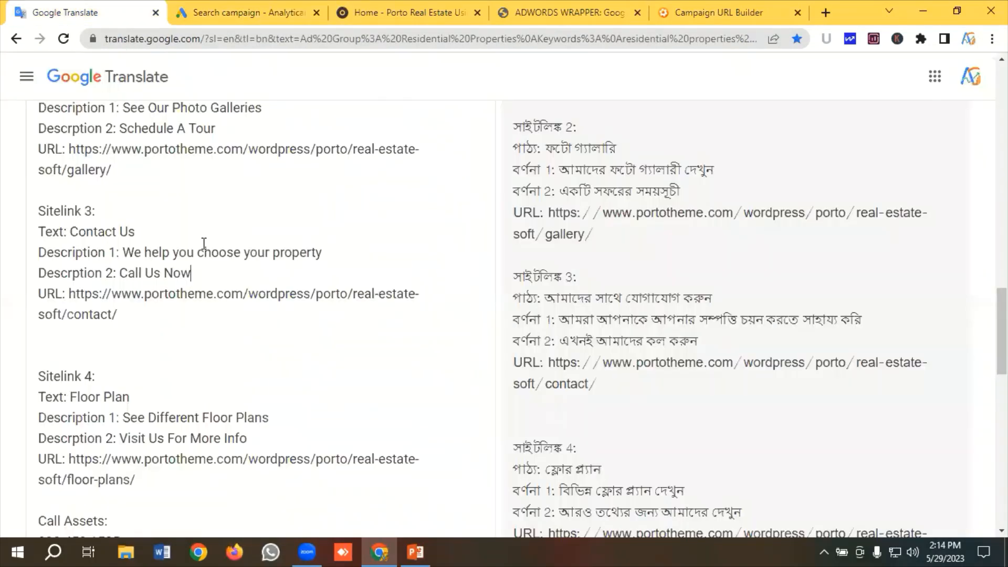
left_click_drag(124, 317, 68, 285)
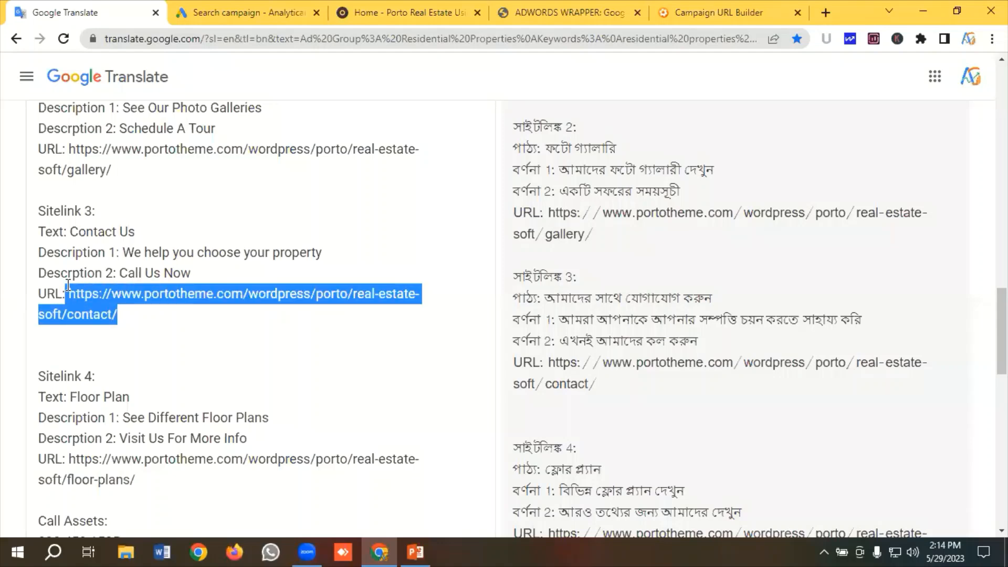
right_click(92, 292)
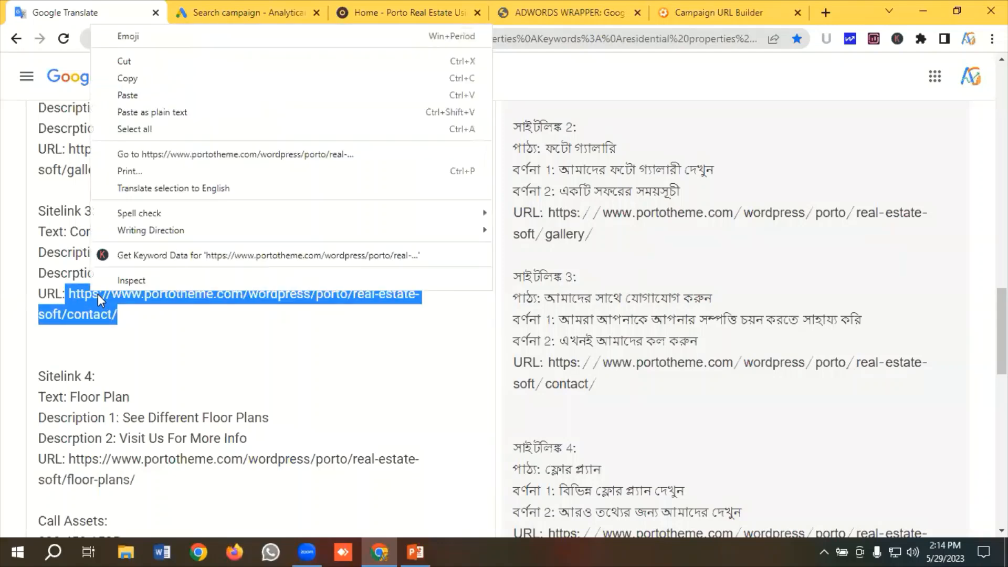
left_click(129, 80)
left_click(218, 7)
left_click(302, 371)
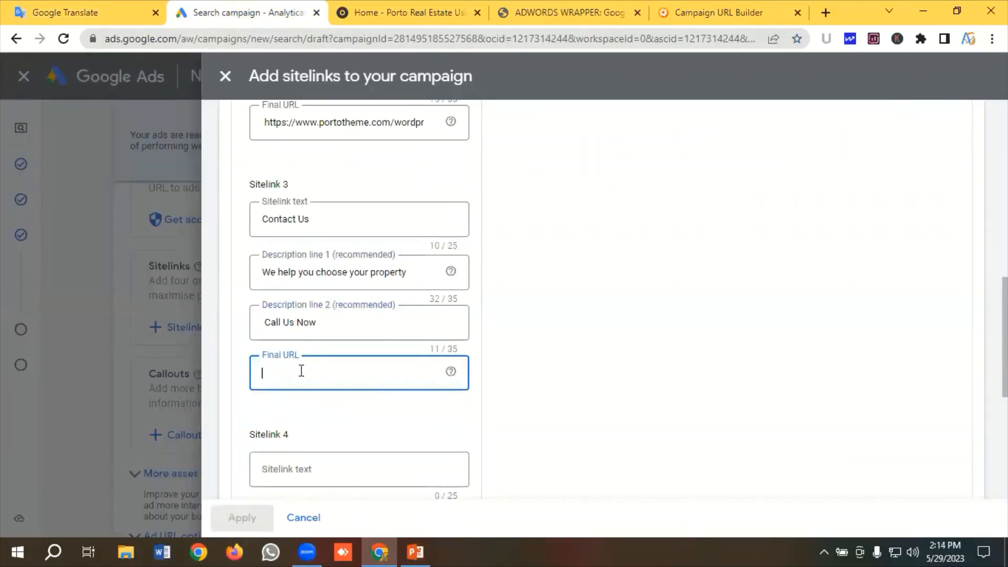
key("ctrl+v")
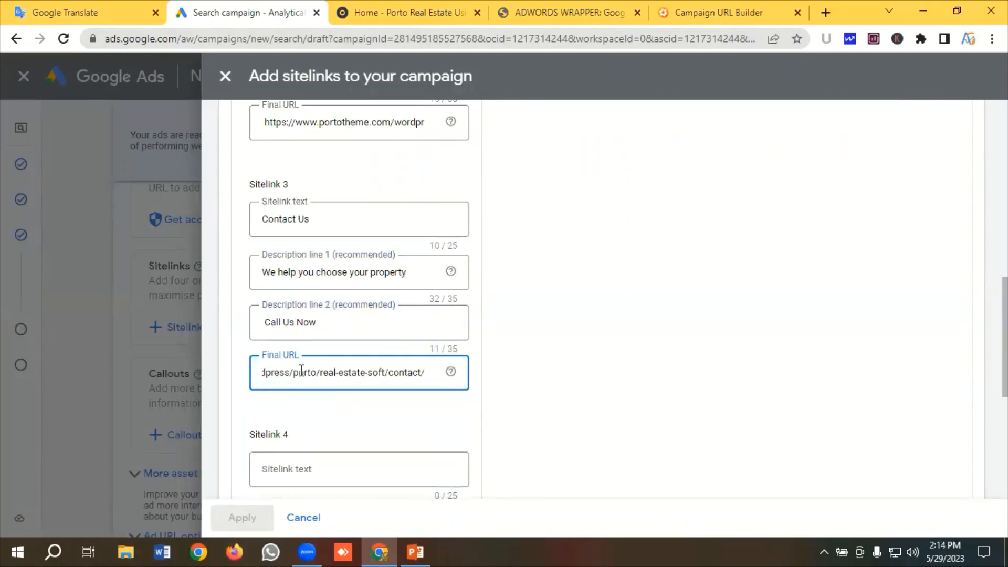
Copy "Floor Plan" from the Google Translate notes into the sitelink text of Sitelink 4
scroll(302, 371, "down", 2)
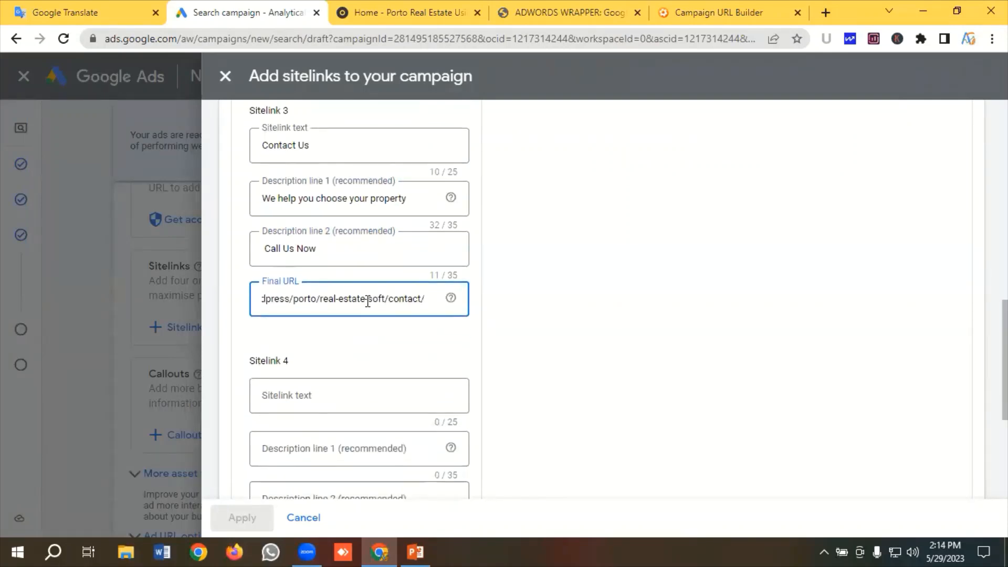
scroll(323, 310, "down", 2)
left_click(331, 321)
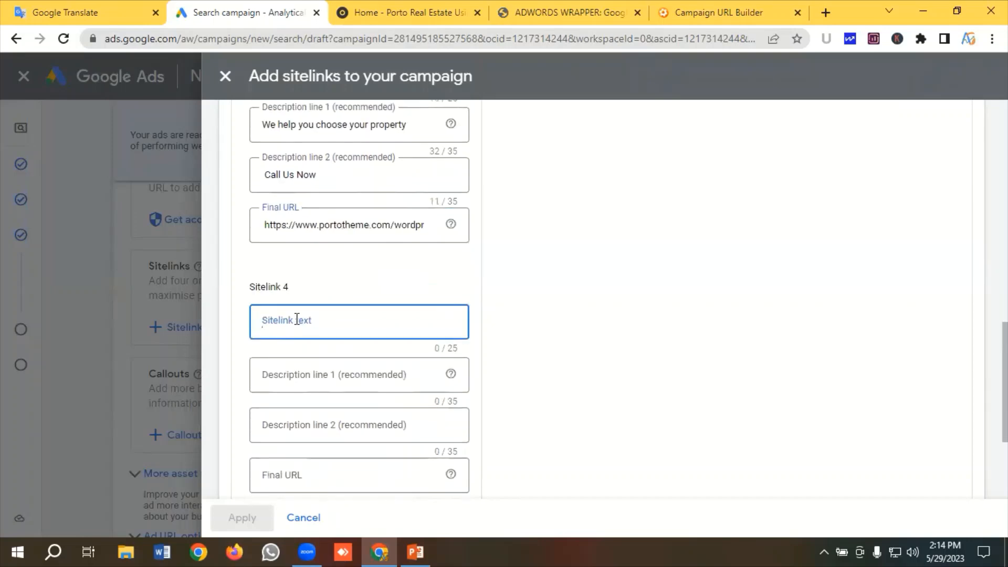
left_click(79, 12)
scroll(118, 242, "down", 2)
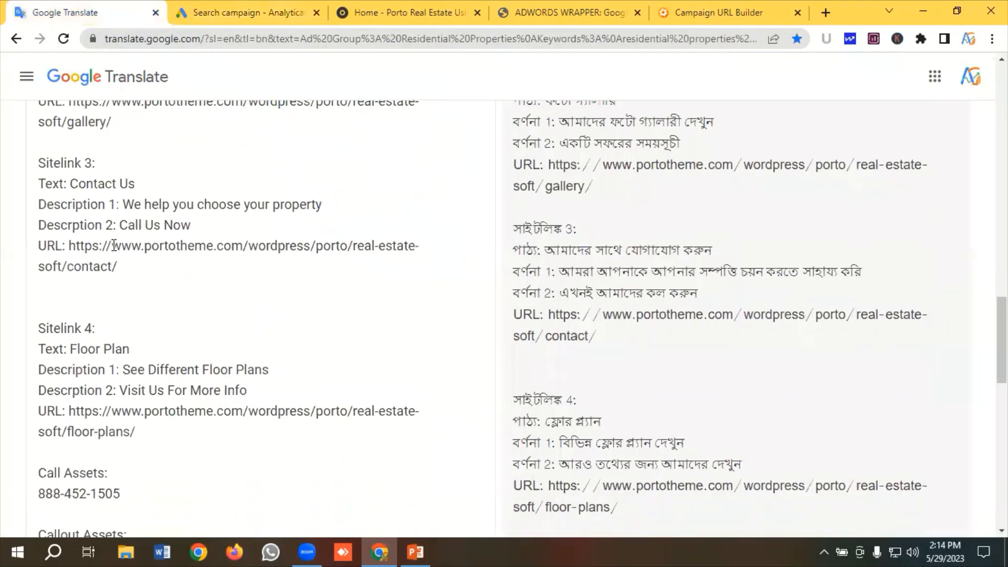
scroll(121, 238, "down", 1)
left_click_drag(72, 250, 129, 249)
right_click(100, 249)
left_click(143, 303)
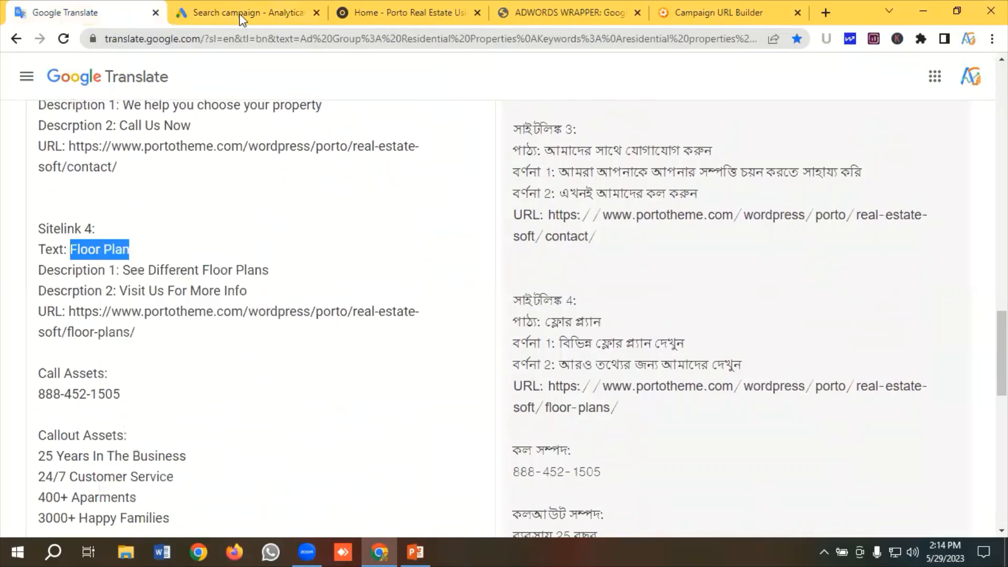
left_click(238, 21)
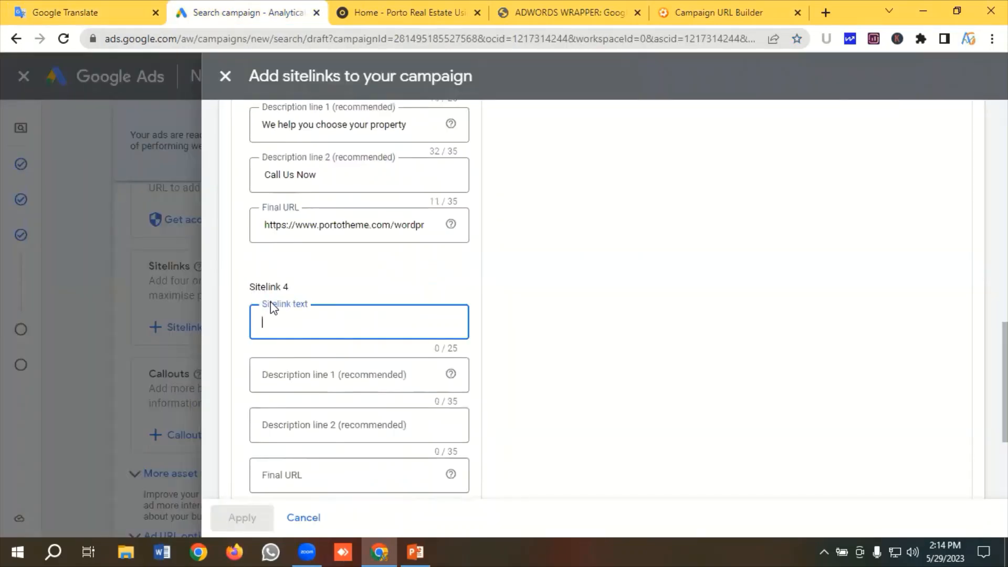
key("ctrl+v")
Copy "See Different Floor Plans" from the Google Translate notes into Sitelink 4's description line 1
scroll(327, 336, "down", 3)
left_click(69, 12)
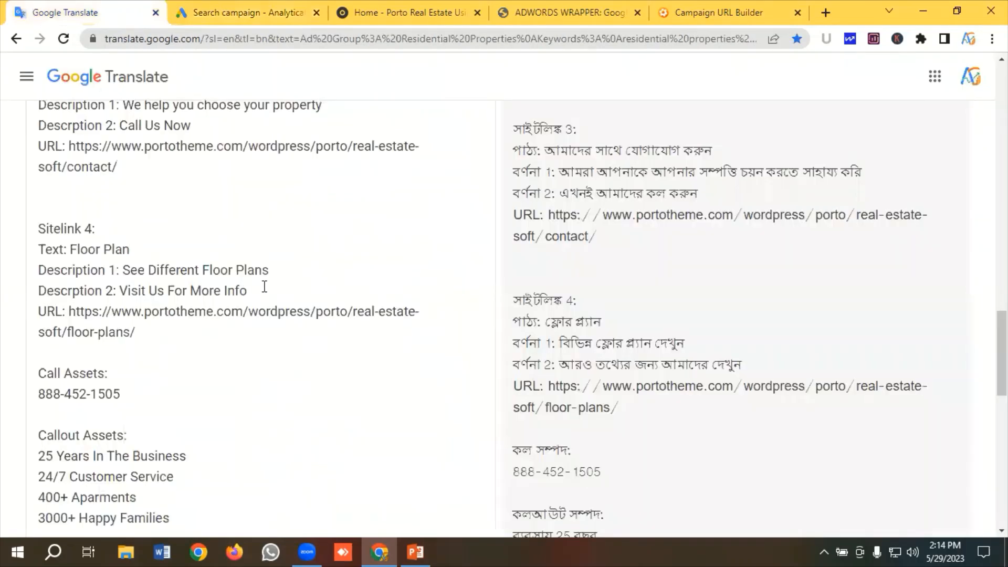
left_click_drag(283, 271, 178, 268)
left_click_drag(134, 266, 126, 267)
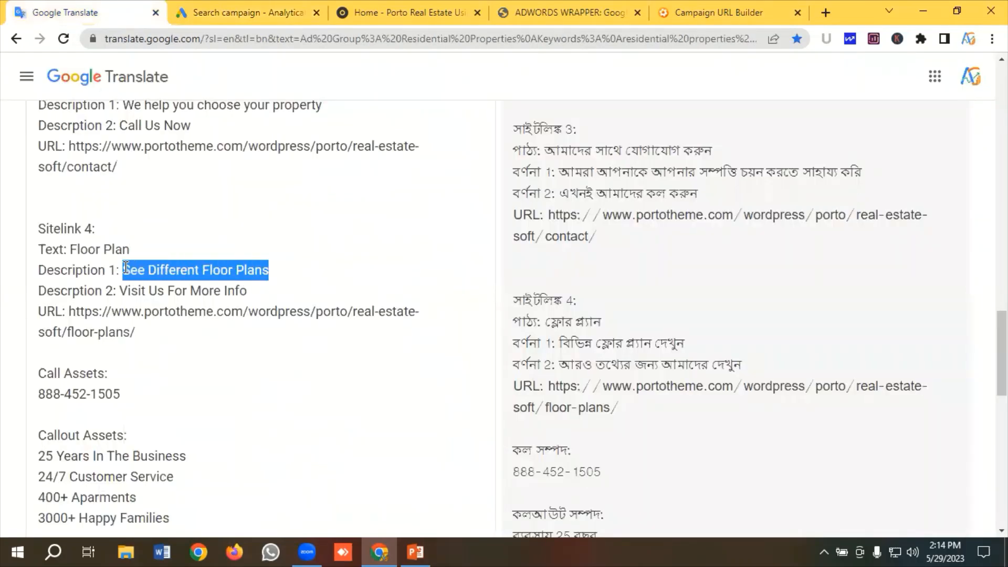
right_click(141, 271)
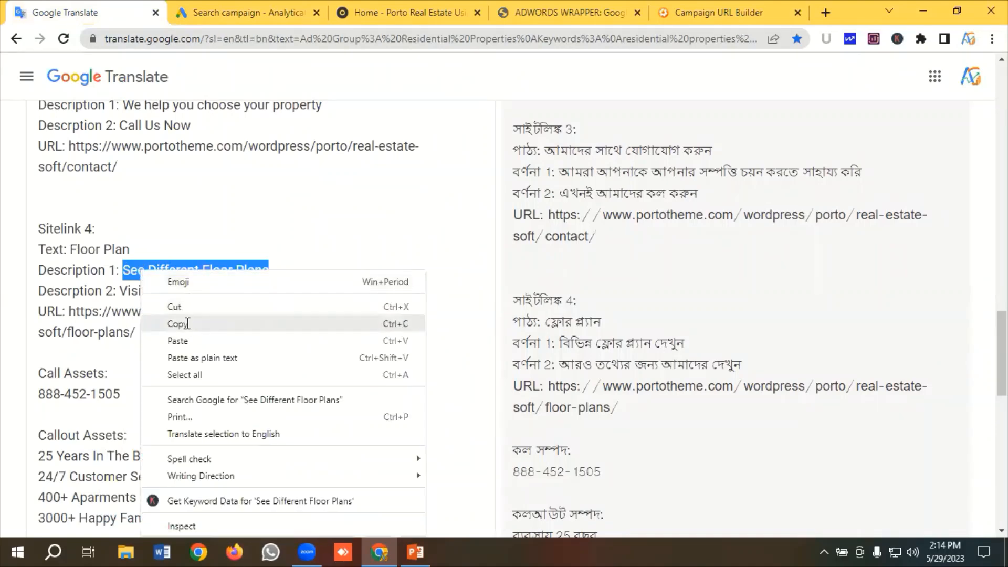
left_click(176, 324)
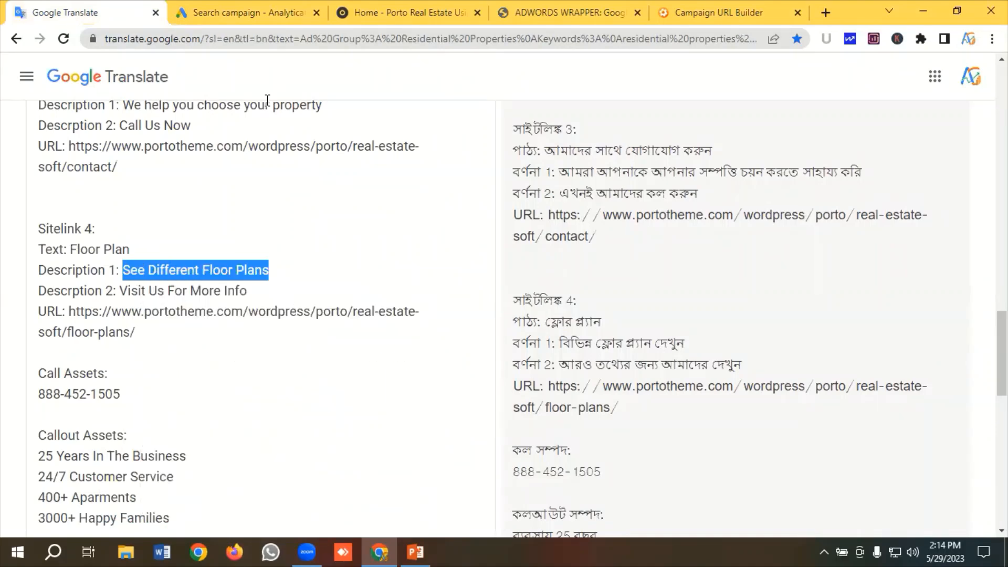
left_click(247, 7)
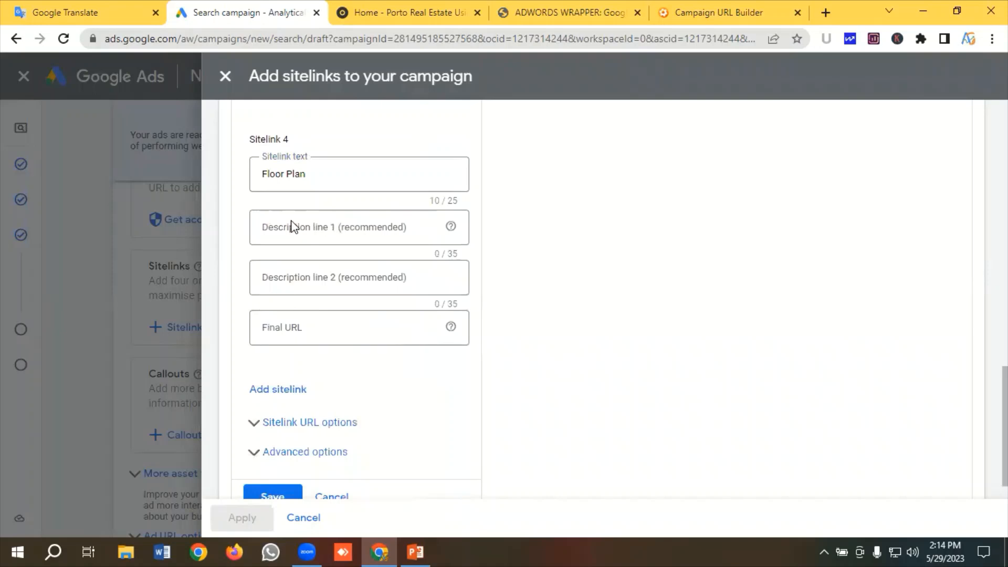
left_click(292, 226)
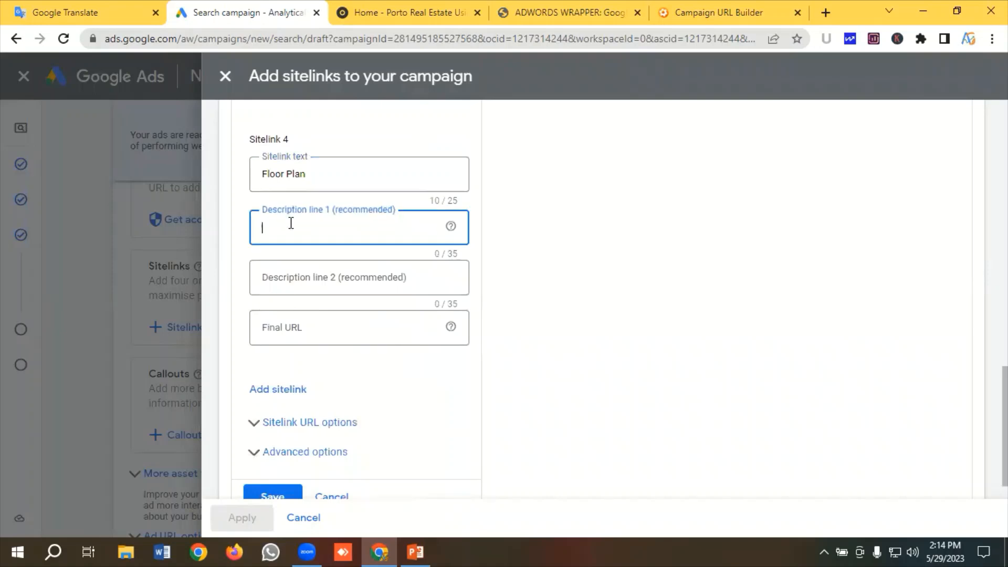
key("ctrl+v")
Copy "Visit Us For More Info" from the Google Translate notes into Sitelink 4's description line 2
left_click(84, 12)
left_click_drag(263, 289, 122, 294)
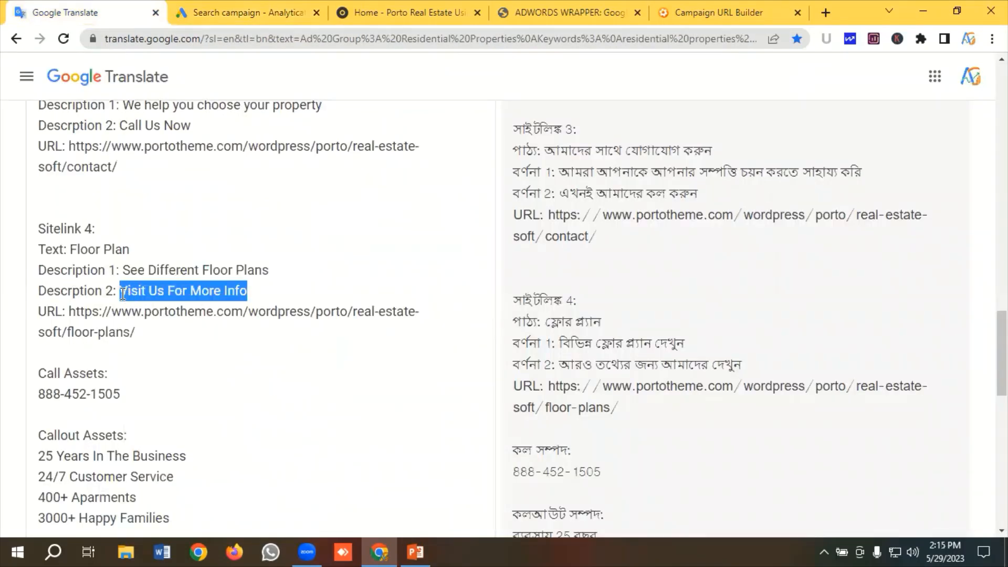
right_click(149, 290)
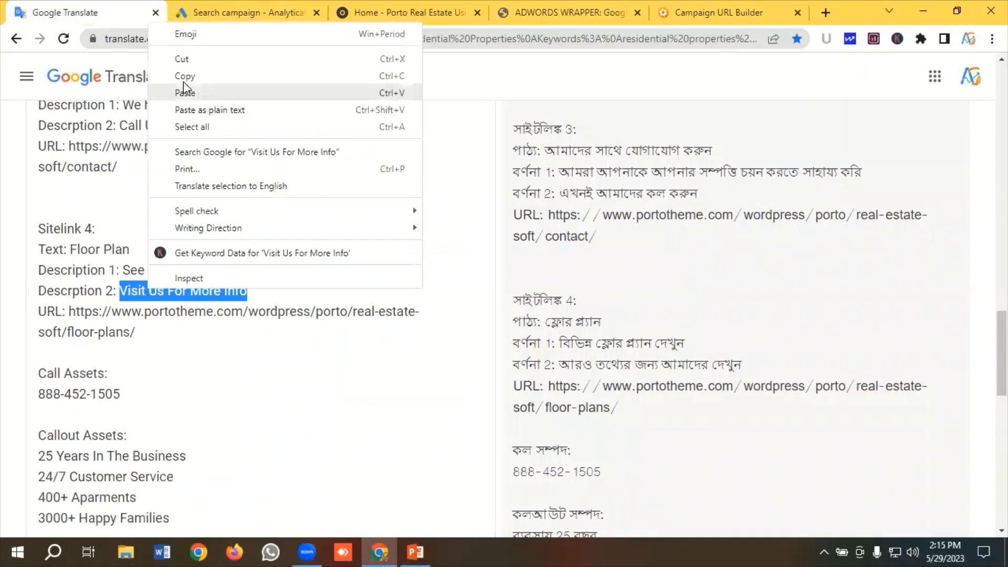
left_click(219, 74)
left_click(229, 10)
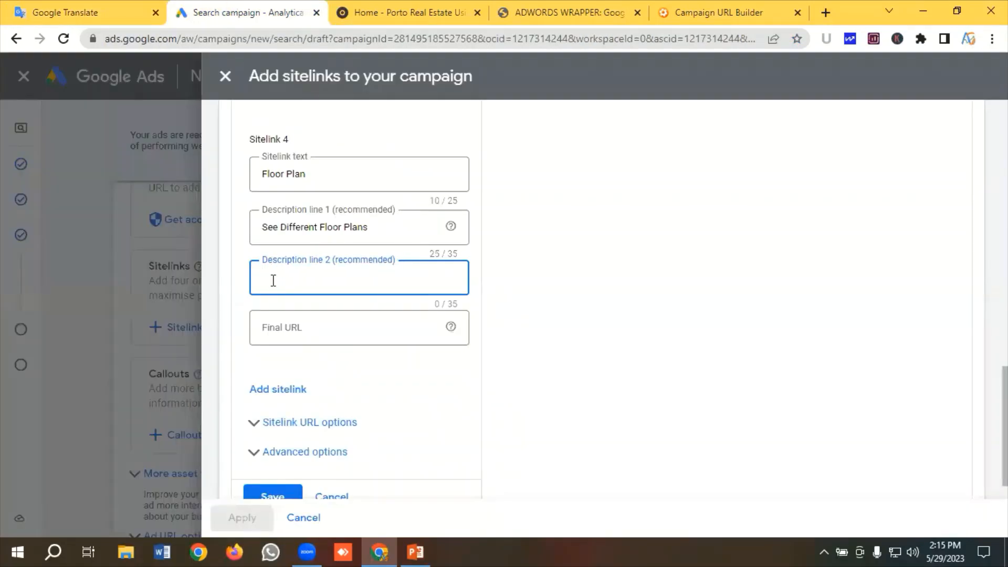
key("ctrl+v")
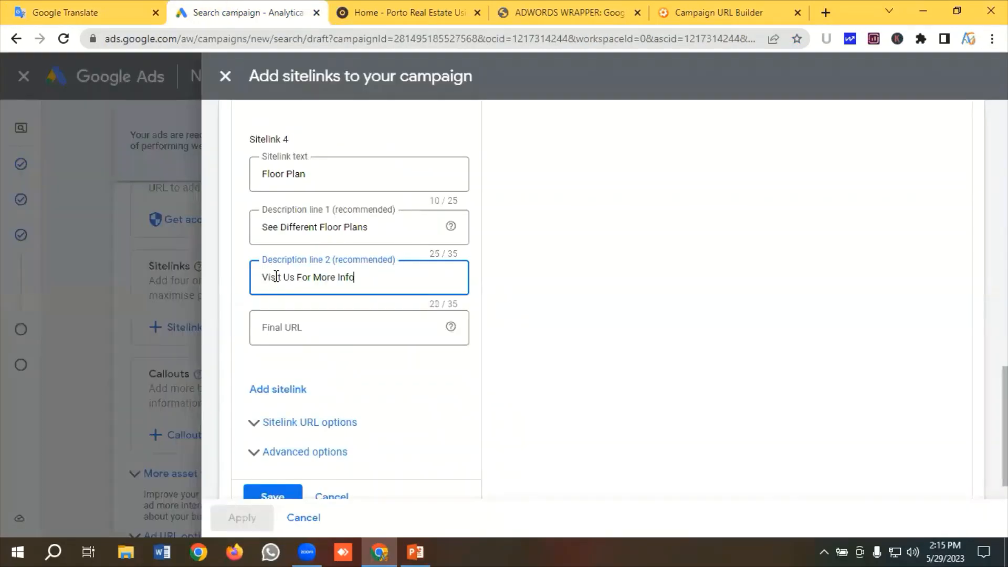
left_click(291, 328)
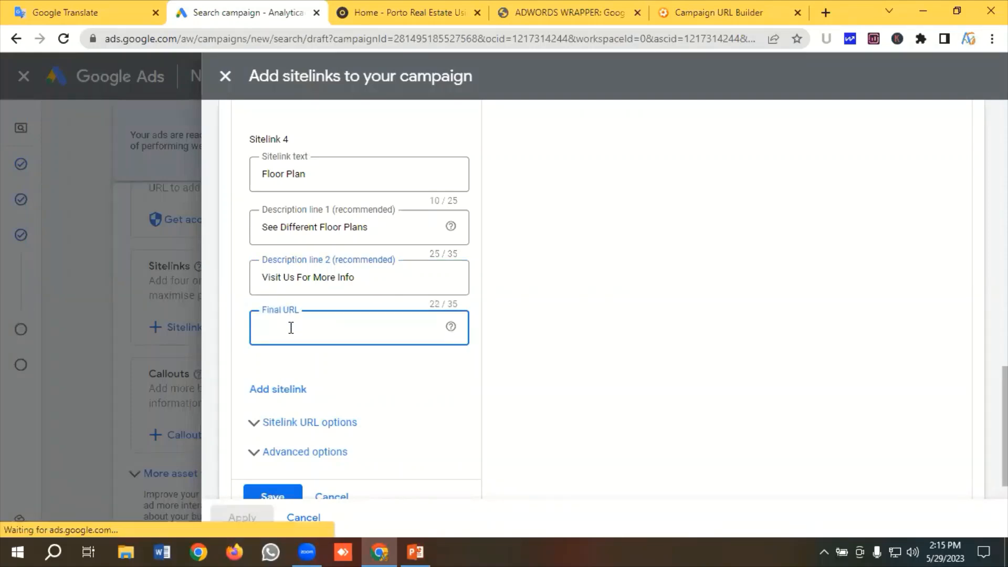
left_click(100, 11)
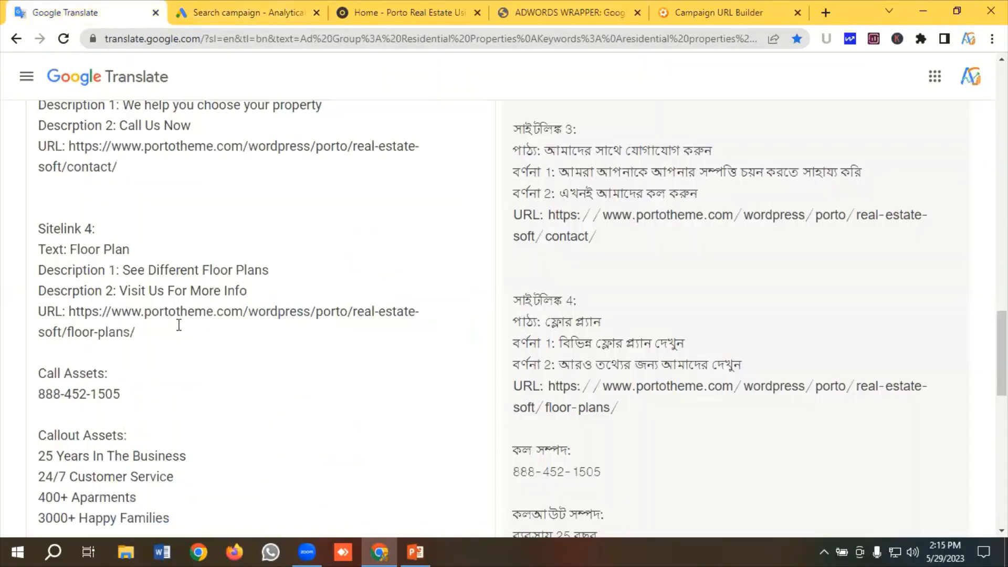
left_click_drag(152, 336, 72, 310)
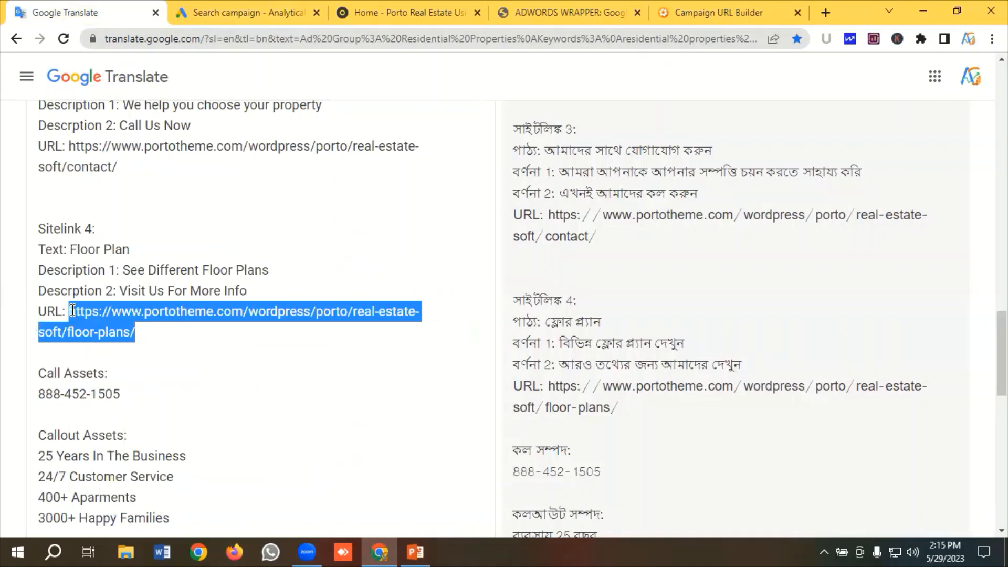
right_click(94, 309)
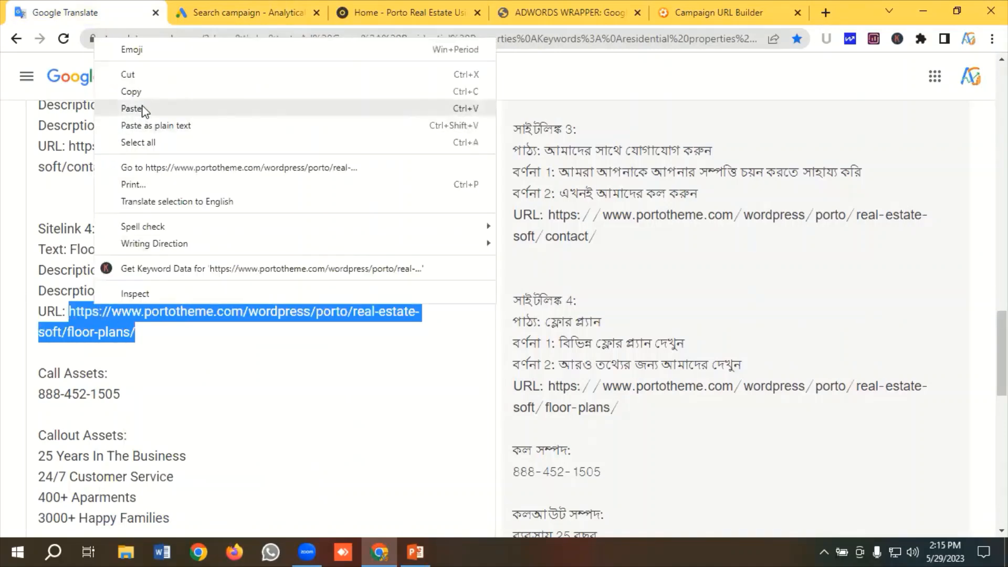
left_click(141, 92)
left_click(204, 7)
left_click(284, 329)
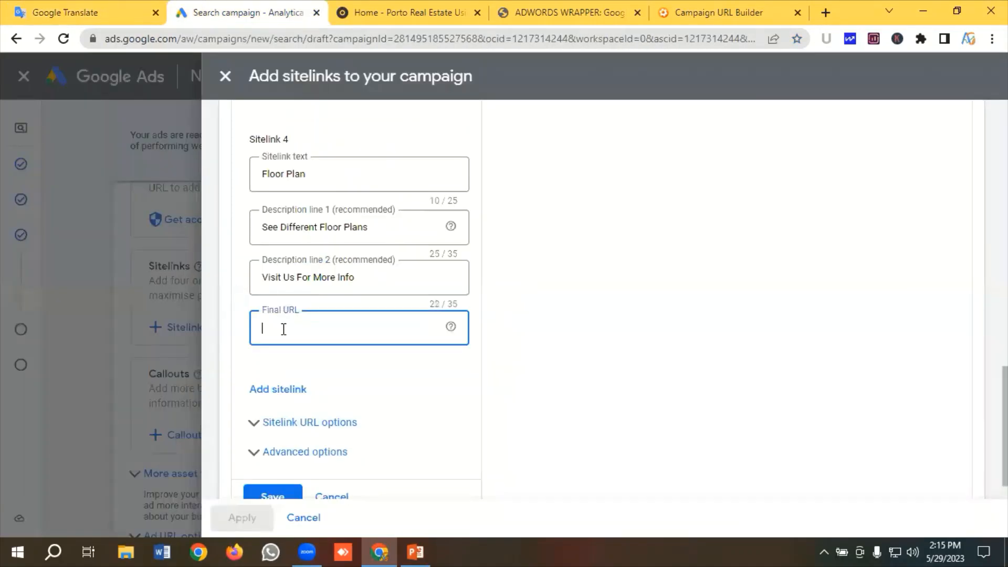
key("ctrl+v")
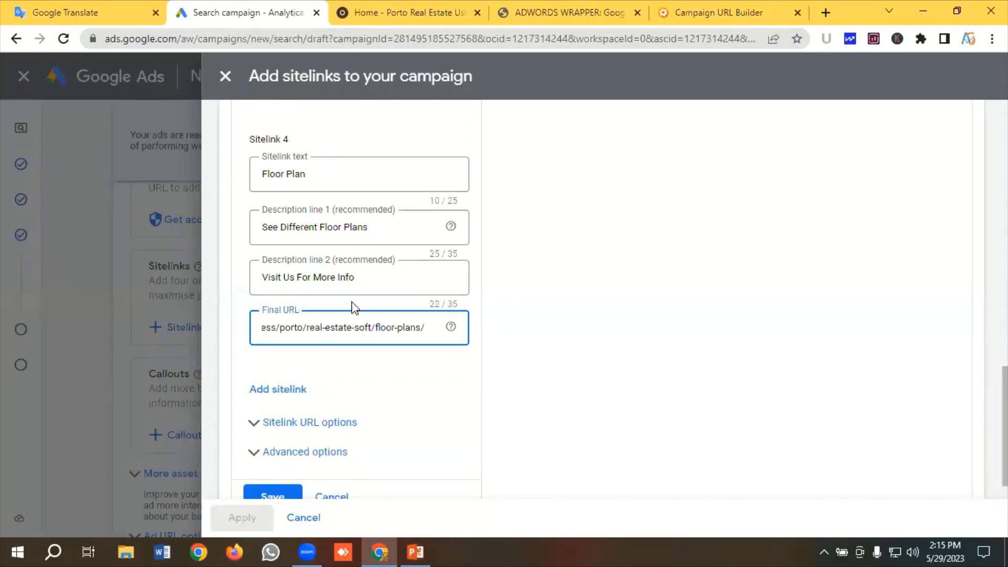
Review the entries of all four sitelinks and how they look in the mobile ad preview
scroll(370, 270, "up", 10)
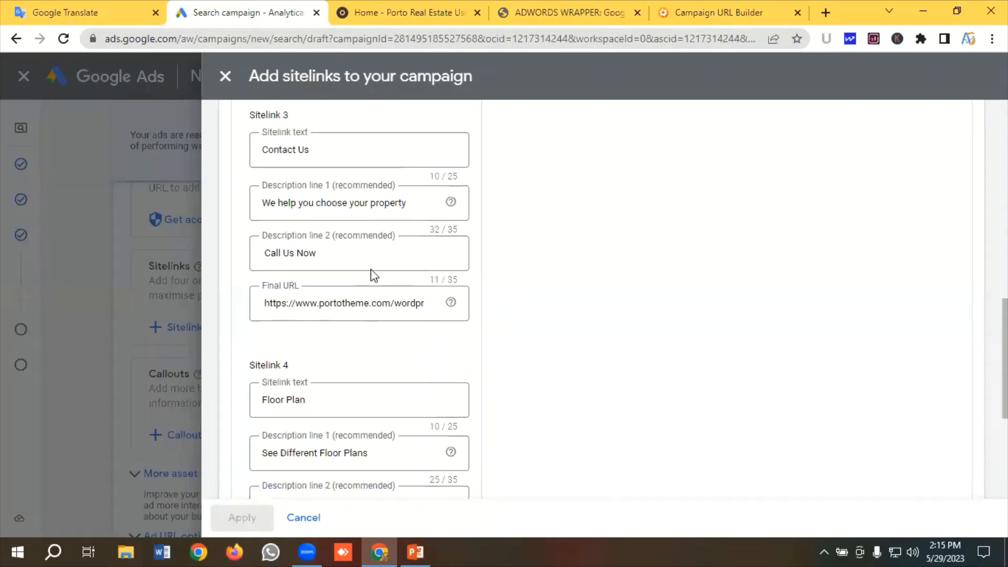
scroll(385, 281, "up", 6)
scroll(389, 281, "down", 4)
scroll(388, 279, "down", 1)
scroll(389, 276, "up", 1)
scroll(392, 279, "down", 1)
scroll(606, 280, "up", 3)
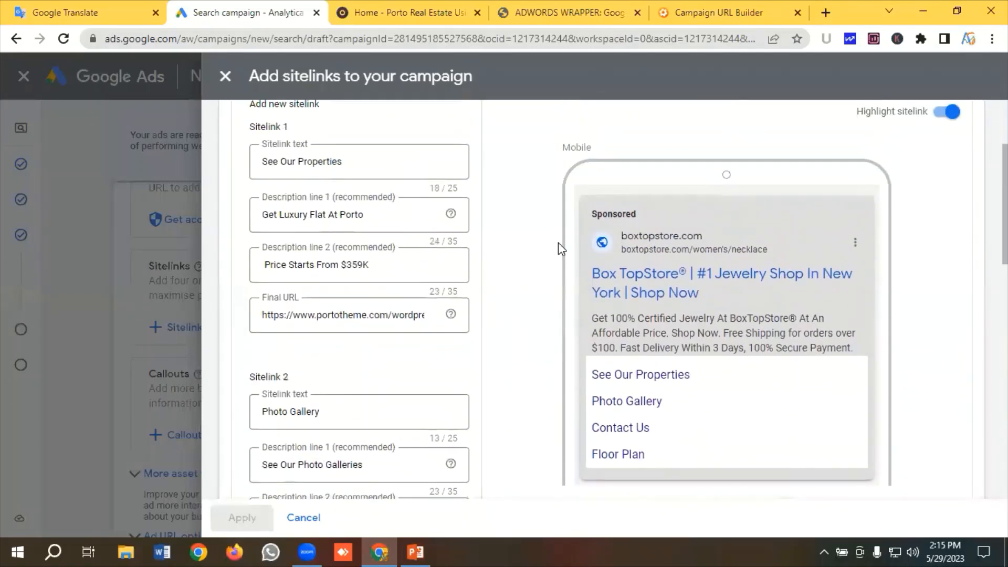
Check how the four sitelinks look in the mobile and desktop ad previews
scroll(609, 226, "down", 2)
scroll(622, 263, "up", 1)
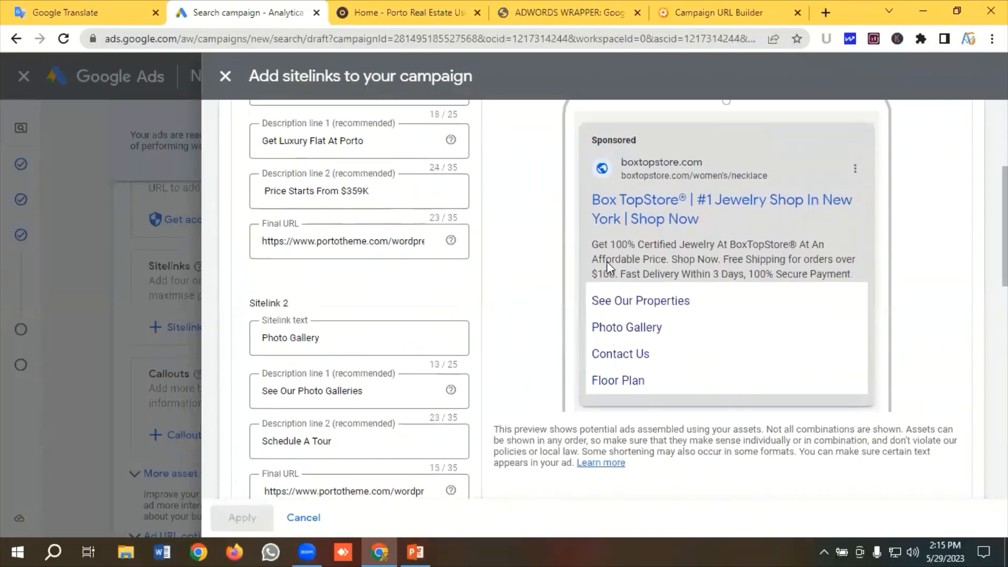
scroll(654, 284, "down", 1)
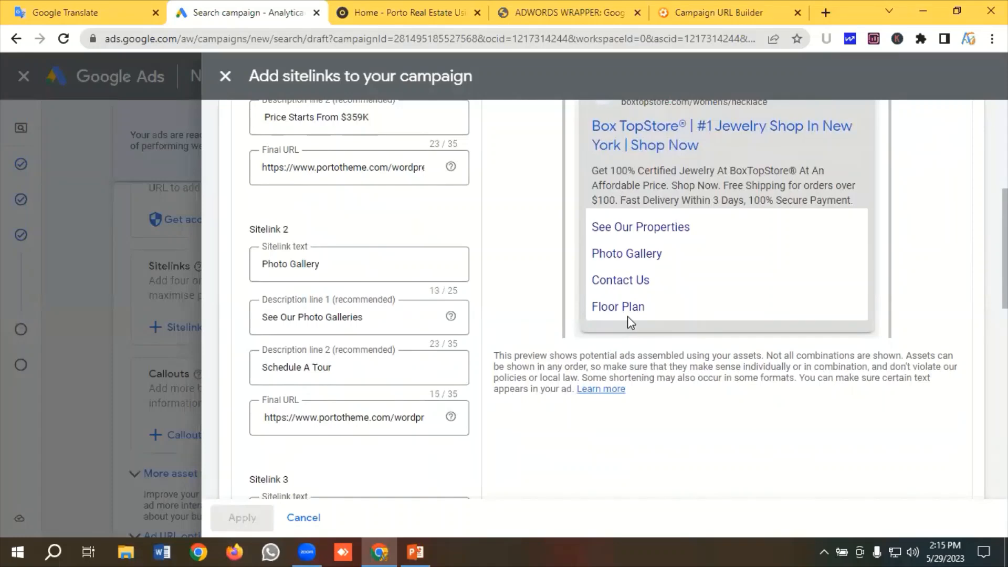
scroll(627, 318, "up", 3)
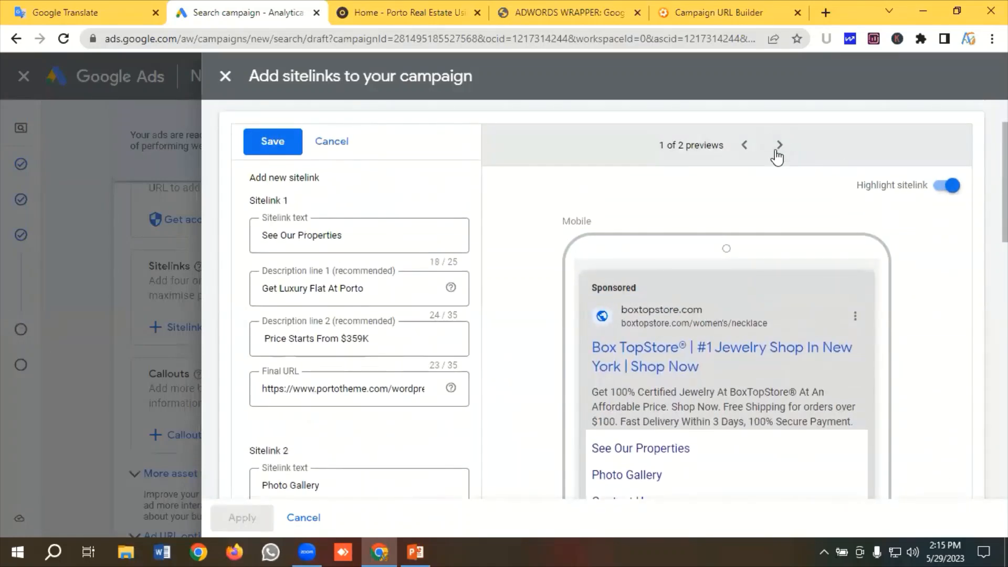
left_click(780, 146)
scroll(652, 216, "down", 1)
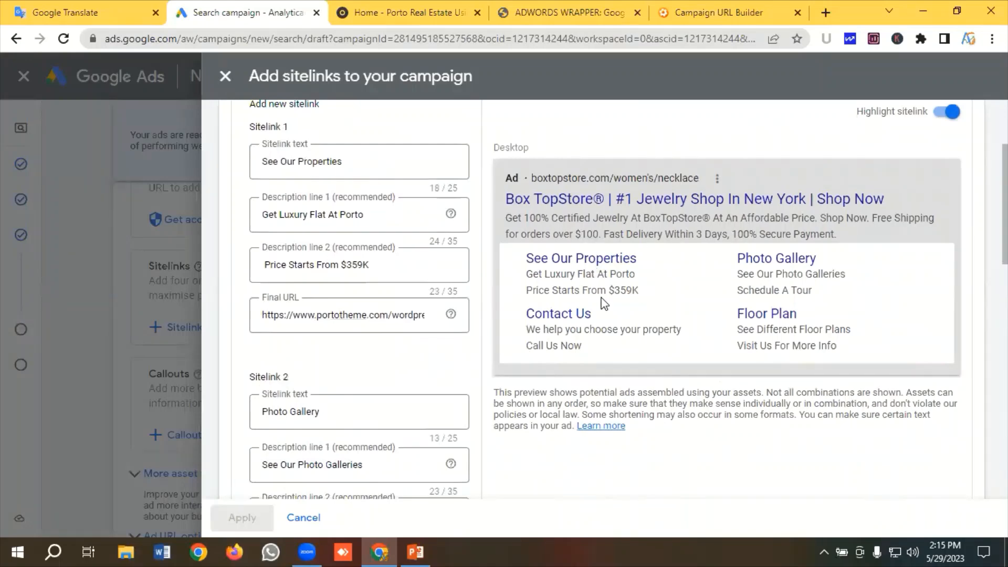
Save the four new sitelinks and apply them to the campaign
scroll(334, 283, "down", 15)
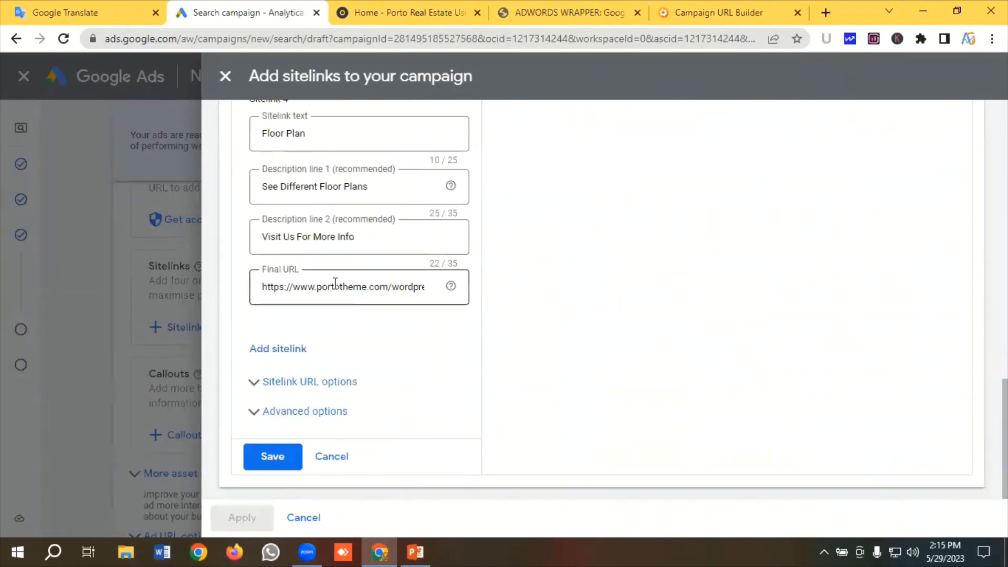
left_click(273, 453)
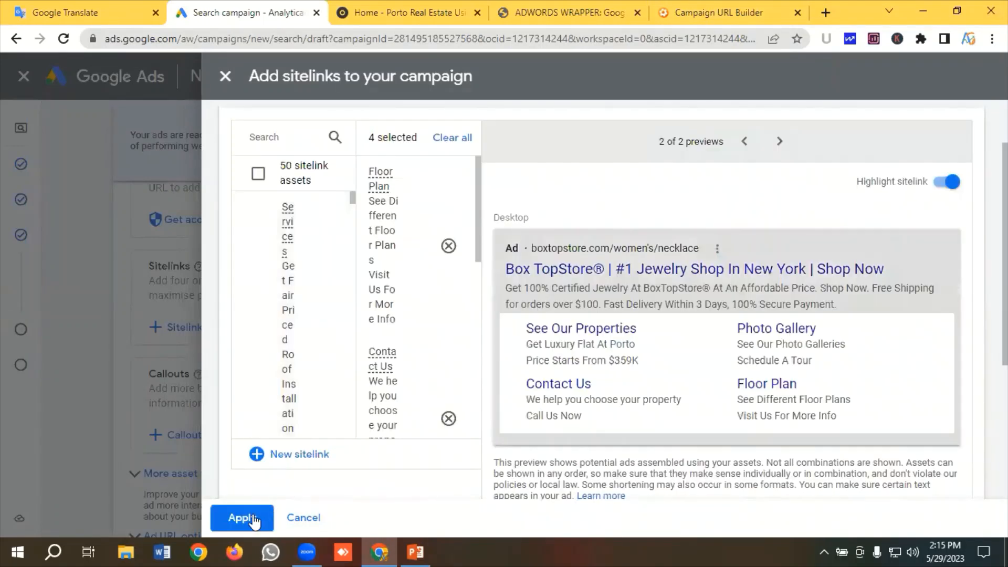
left_click(243, 518)
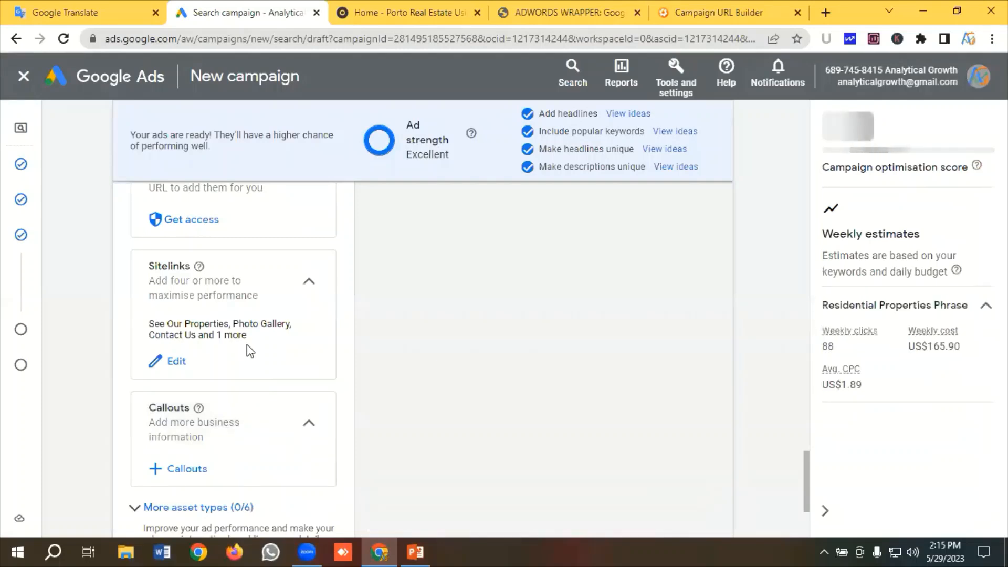
Start adding callouts to the campaign and find the prepared callout texts in the Google Translate notes
scroll(246, 344, "down", 1)
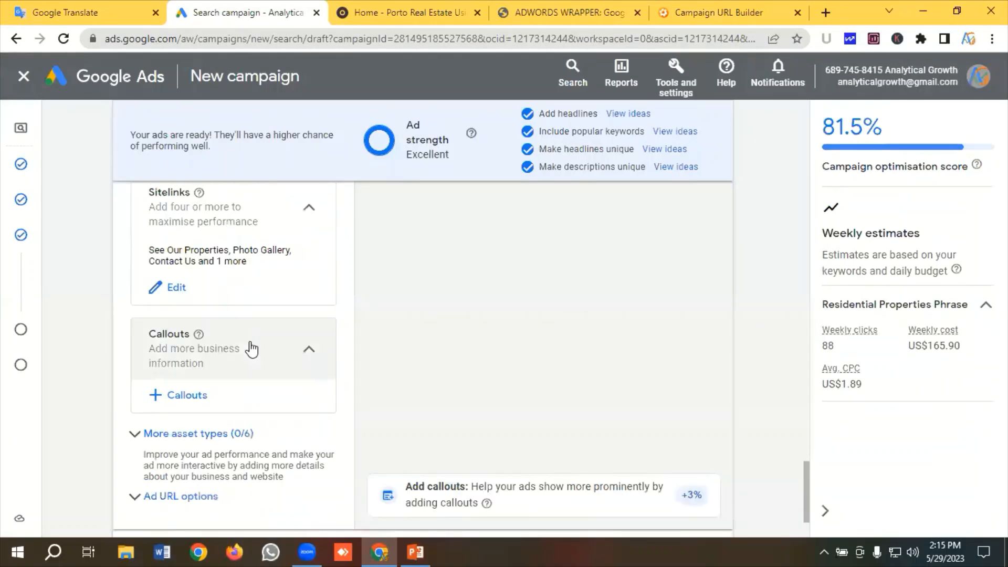
left_click(194, 400)
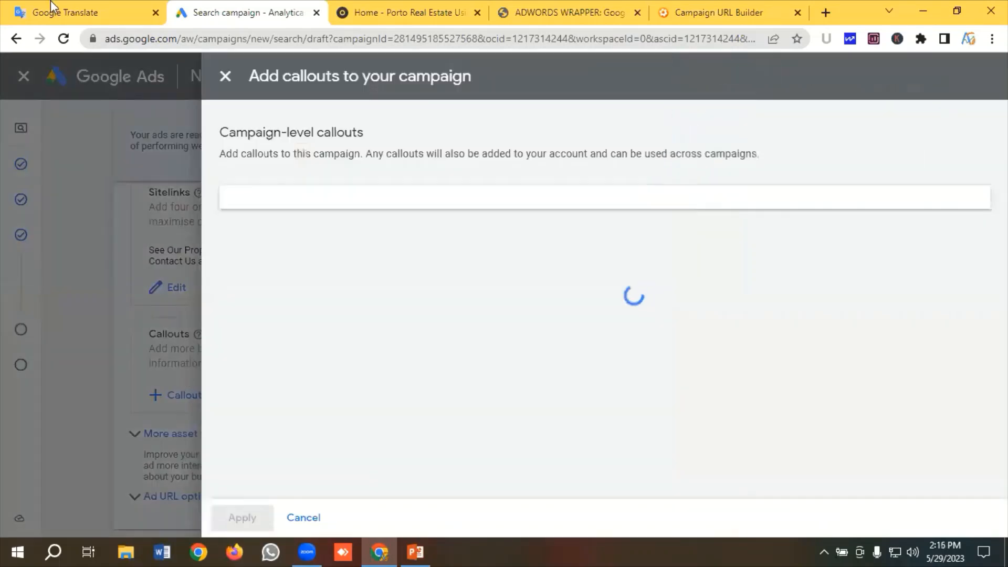
left_click(50, 11)
scroll(133, 259, "down", 2)
scroll(133, 258, "down", 1)
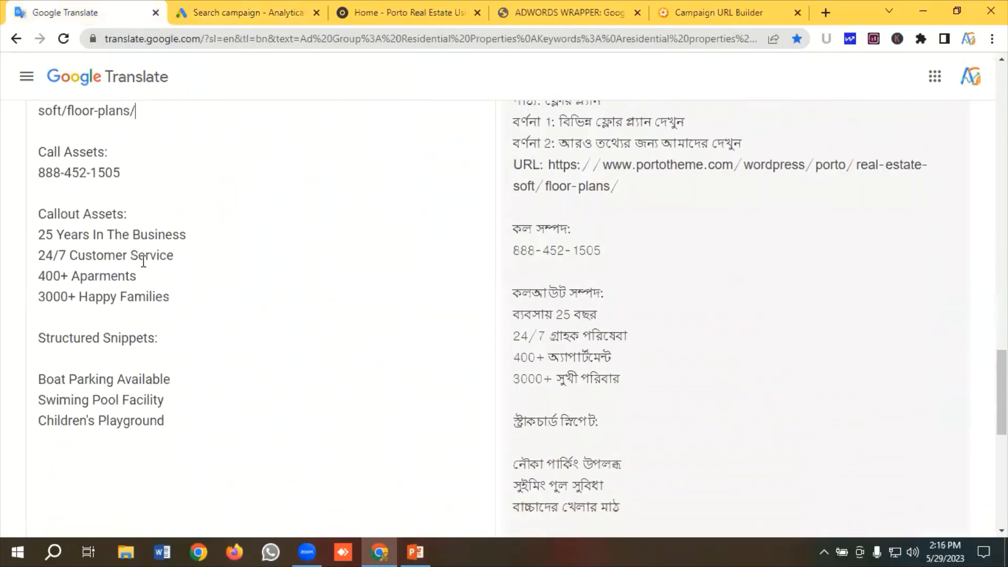
left_click_drag(177, 289, 34, 232)
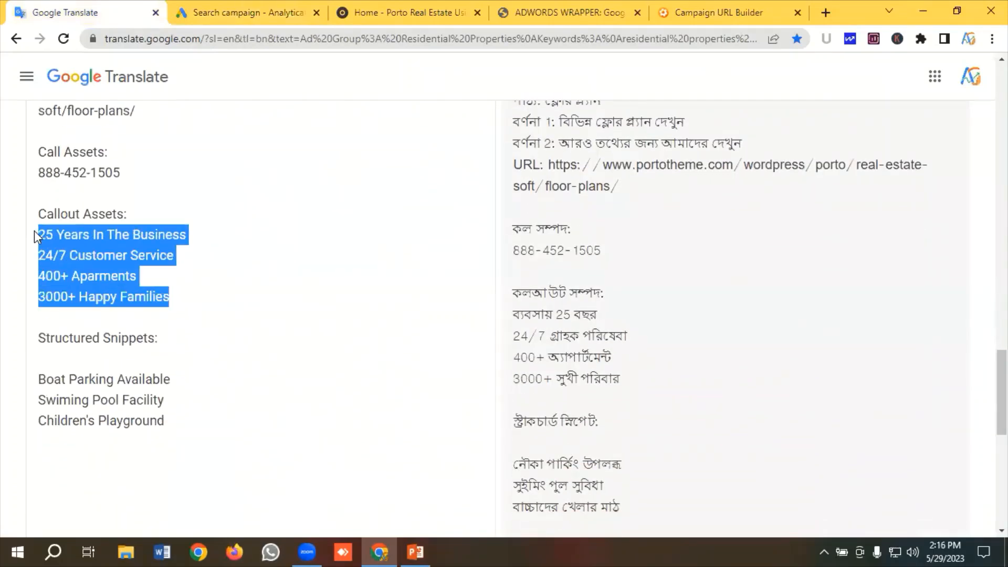
left_click(93, 240)
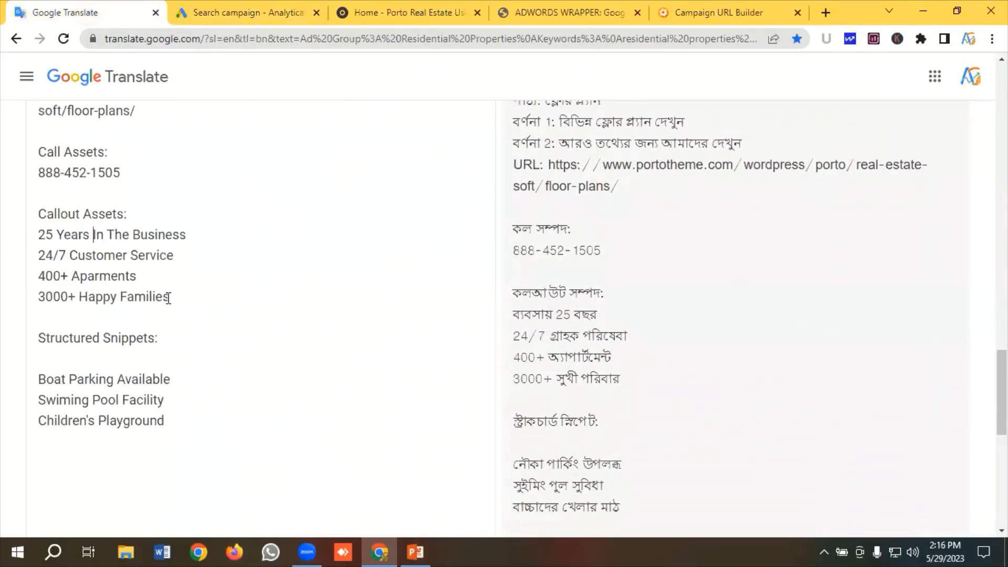
Return to Google Ads and open the entry form for new campaign-level callouts
left_click(240, 4)
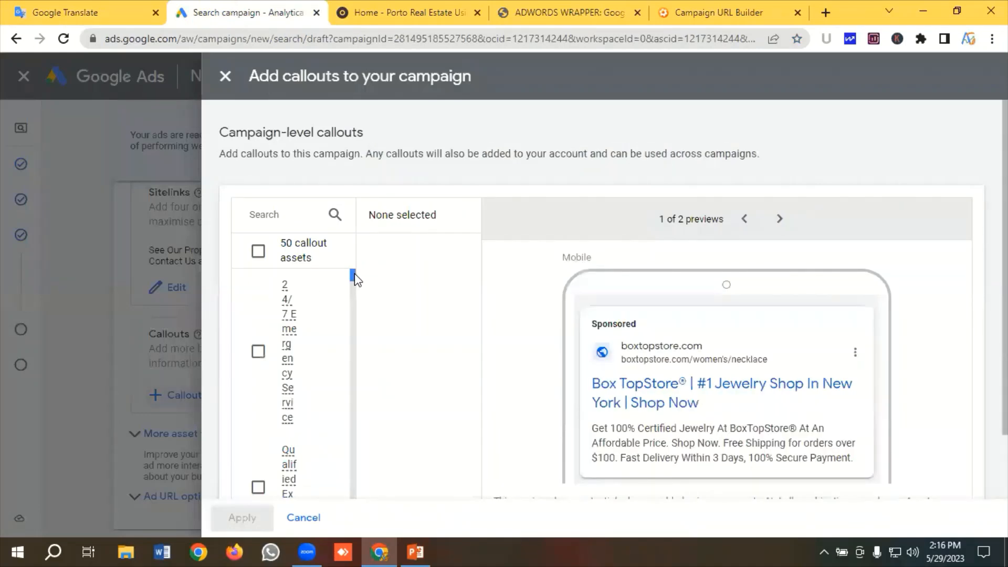
left_click_drag(353, 280, 269, 448)
scroll(231, 412, "down", 5)
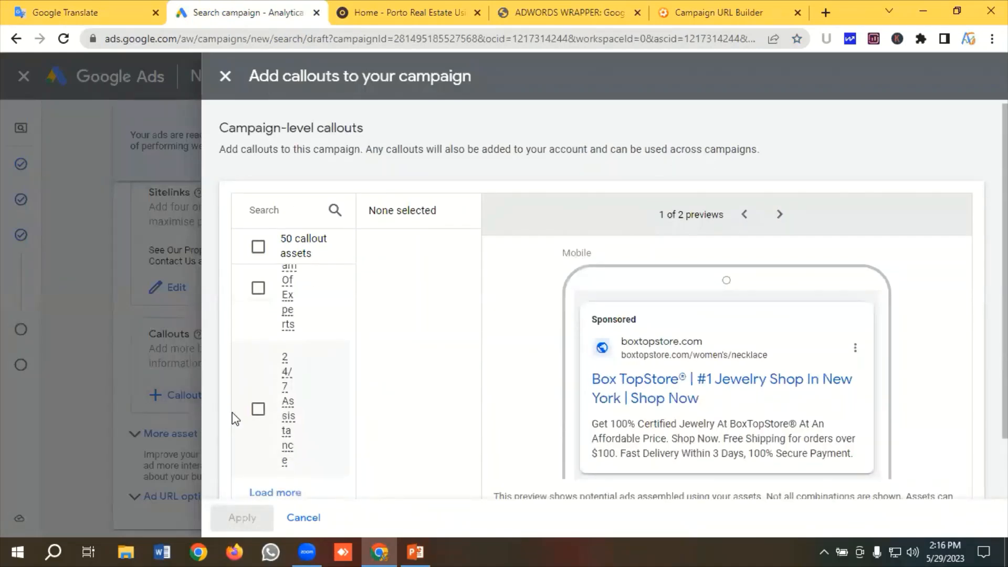
left_click(298, 464)
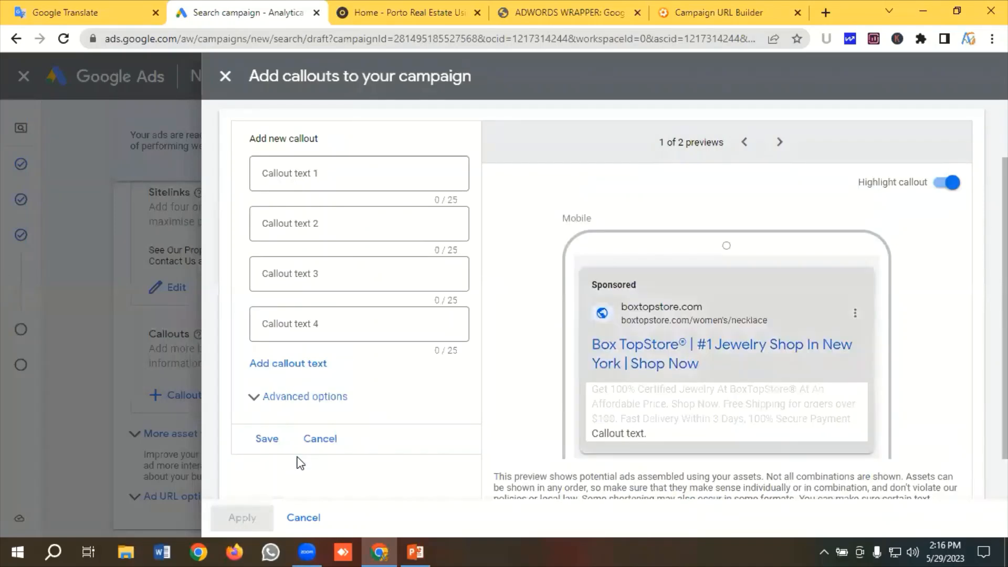
scroll(295, 298, "up", 2)
left_click(315, 250)
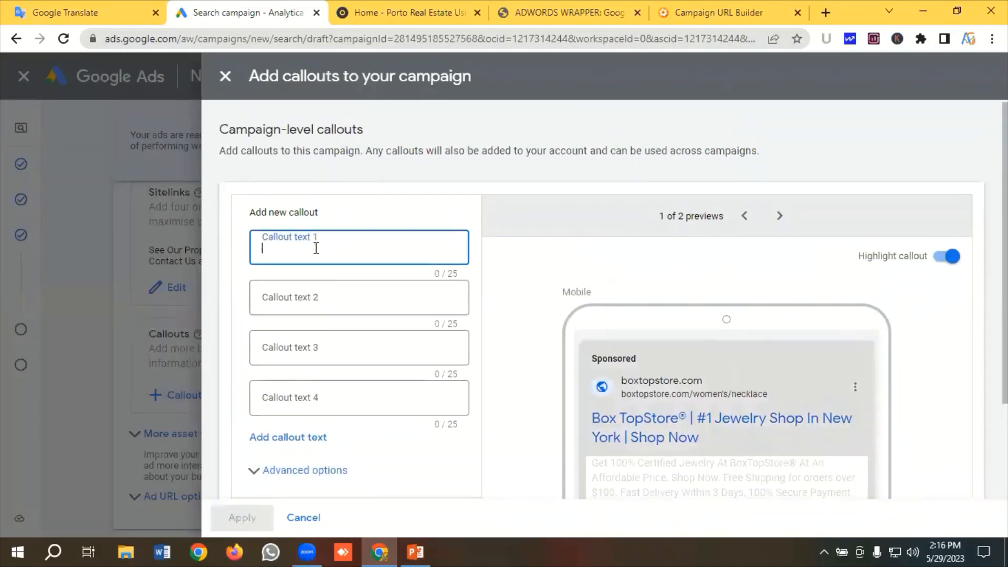
Copy "25 Years In The Business" from the Google Translate notes into callout text 1
left_click(112, 5)
left_click_drag(211, 239, 10, 239)
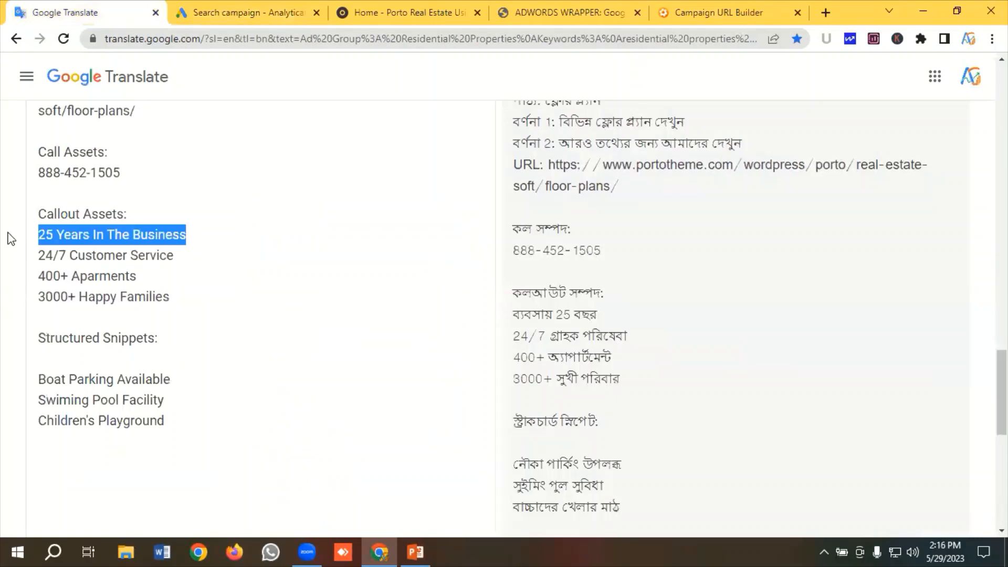
right_click(76, 234)
left_click(105, 286)
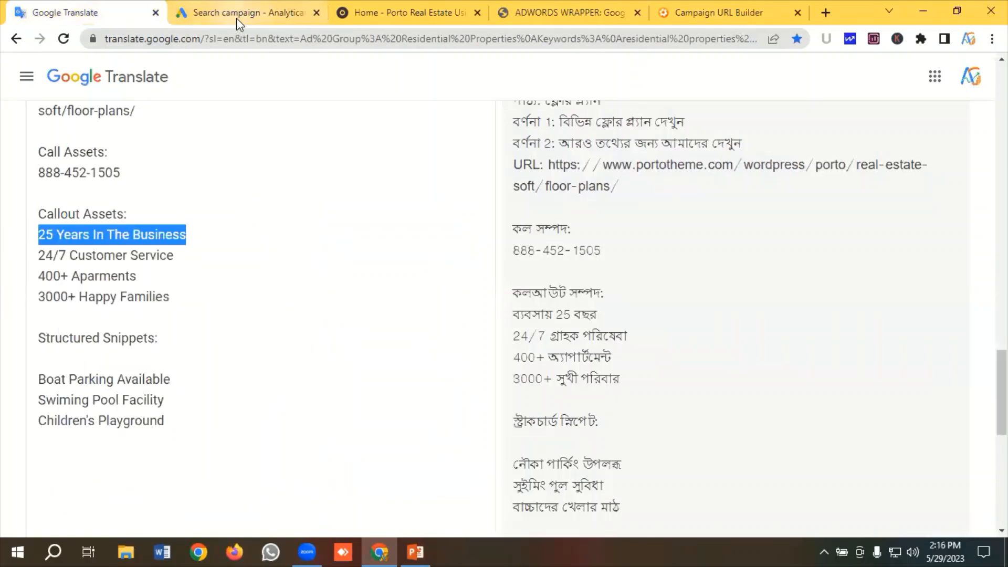
left_click(236, 16)
left_click(309, 248)
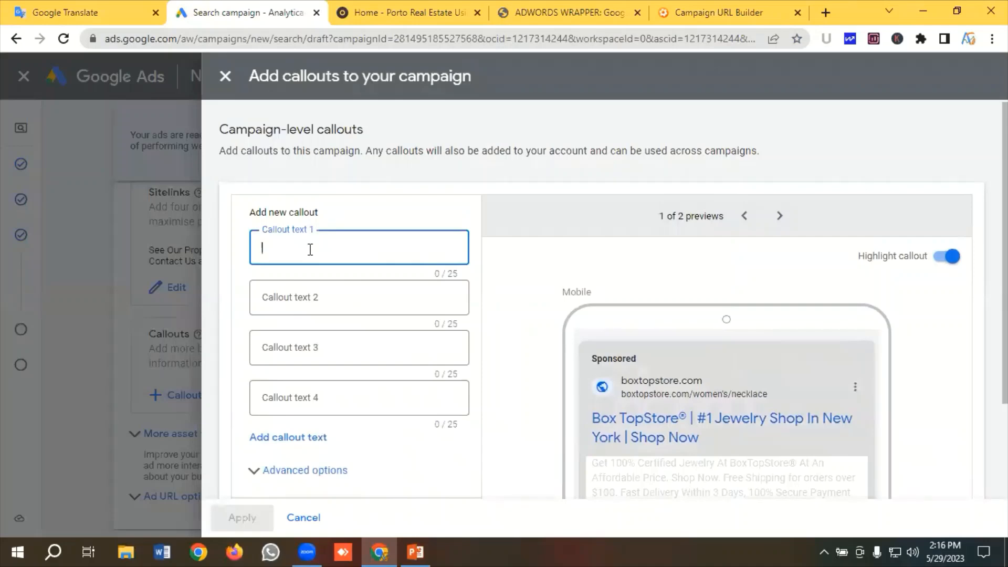
key("ctrl+v")
Copy "24/7 Customer Service" from the Google Translate notes into callout text 2
left_click(270, 297)
left_click(65, 12)
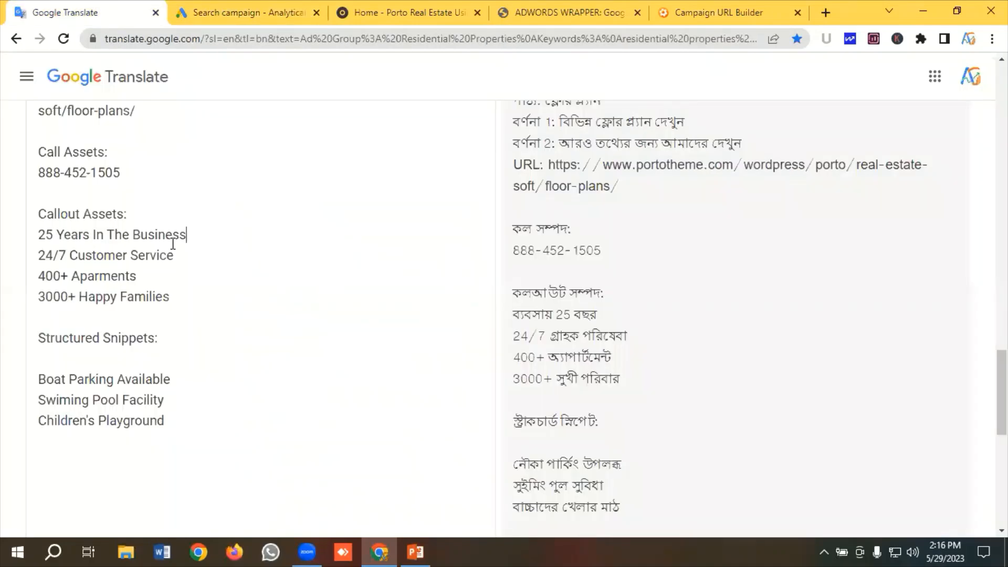
left_click_drag(195, 257, 29, 263)
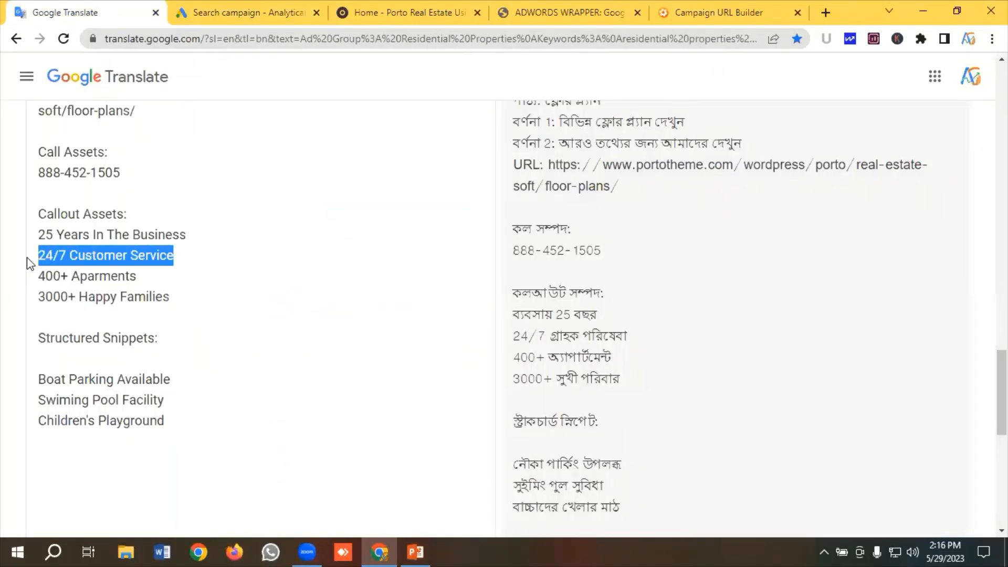
left_click(263, 4)
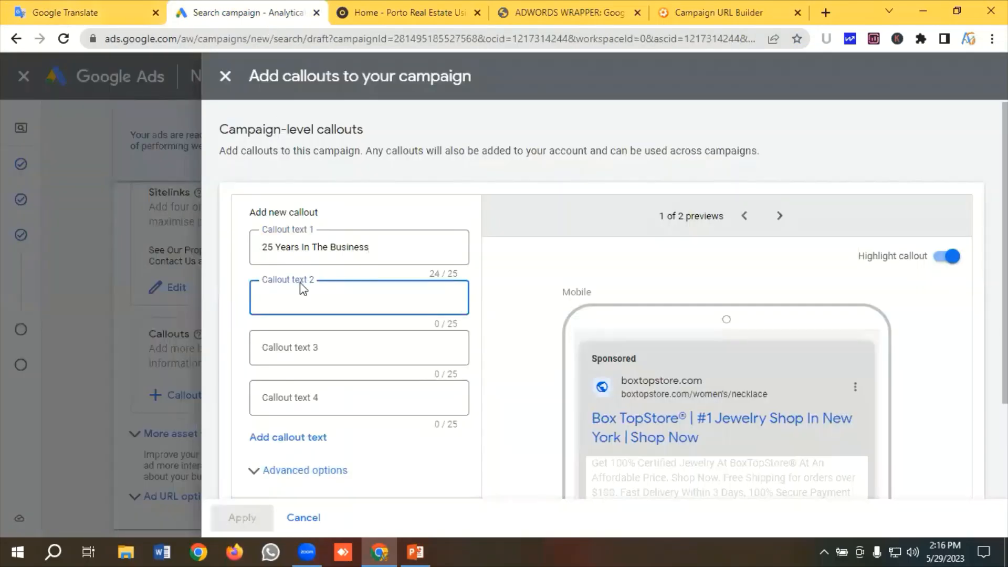
key("ctrl+v")
Copy the apartments line from the Google Translate notes into callout text 3 and correct its spelling to "400+ Apartments"
left_click(104, 9)
left_click_drag(155, 275, 3, 283)
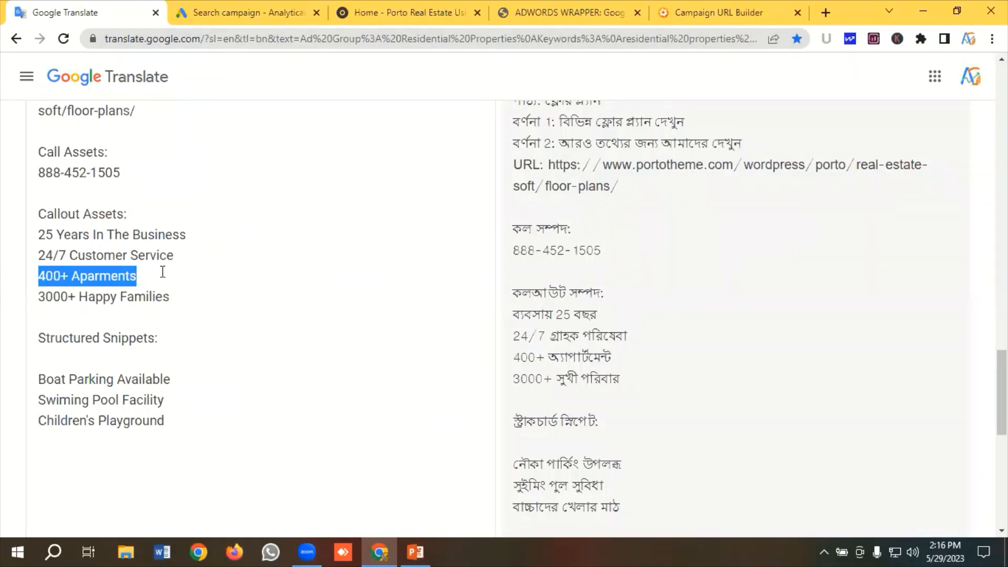
left_click(241, 12)
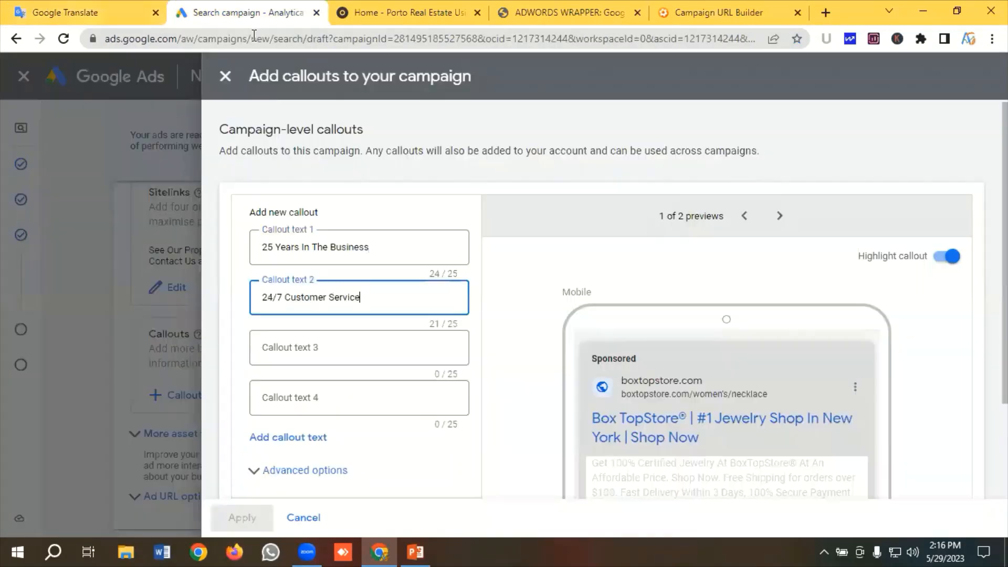
left_click(296, 348)
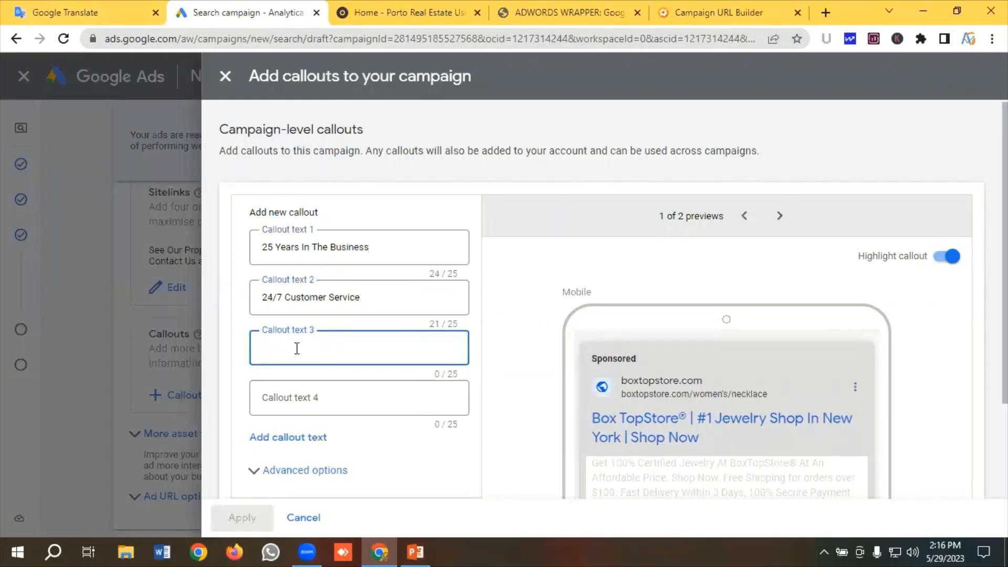
key("ctrl+v")
right_click(311, 346)
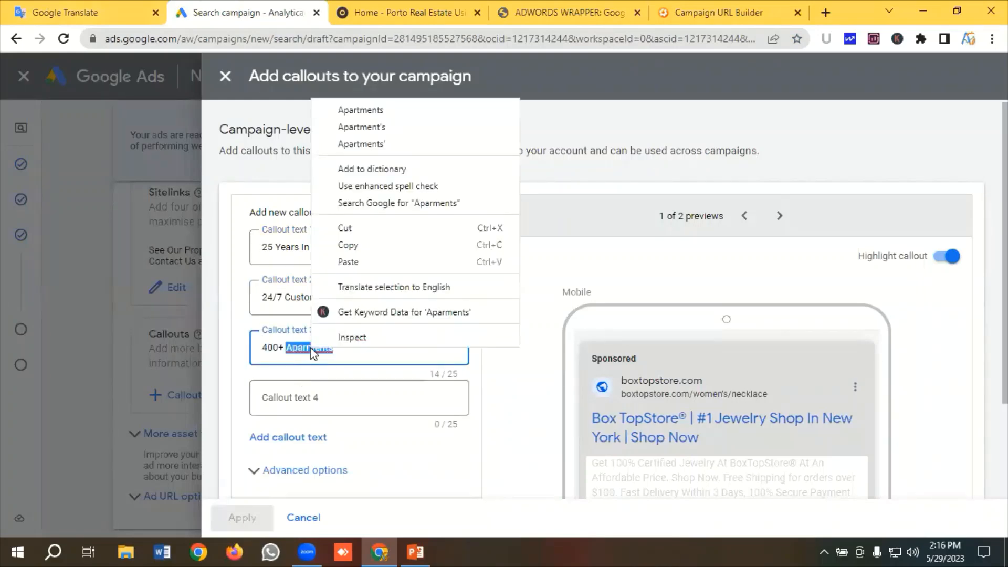
left_click(360, 111)
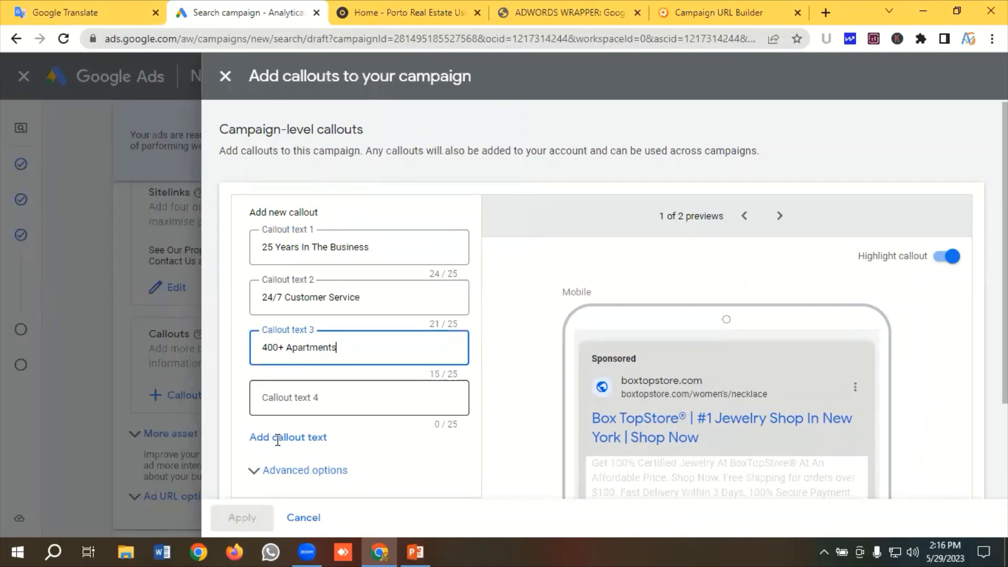
Copy "3000+ Happy Families" from the Google Translate notes into callout text 4
key("Tab")
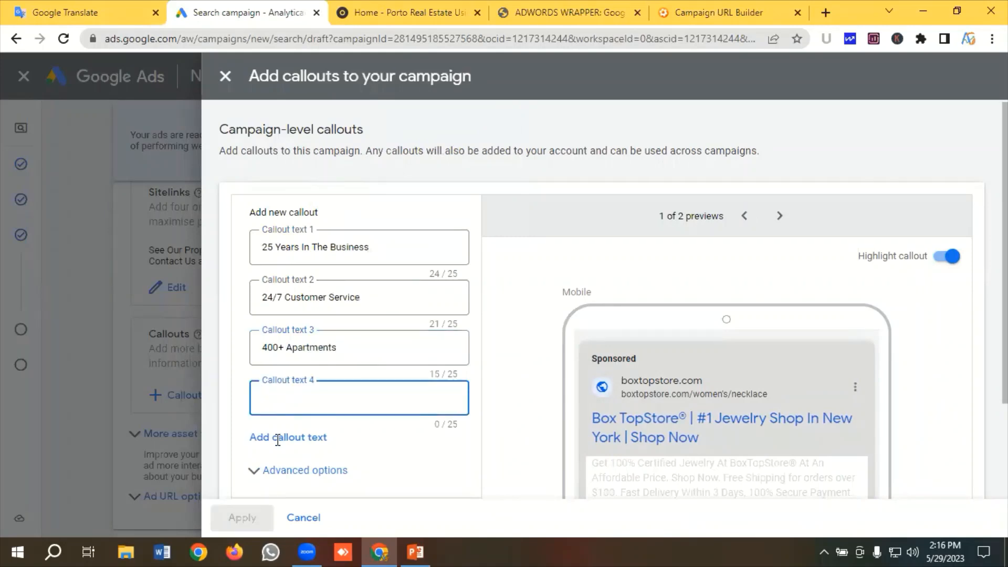
left_click(89, 10)
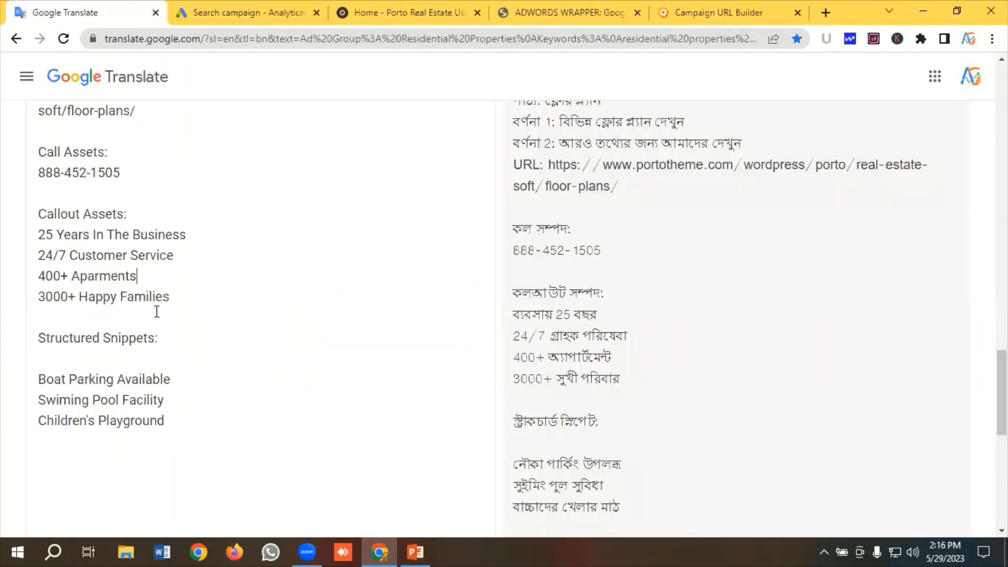
left_click_drag(185, 300, 2, 303)
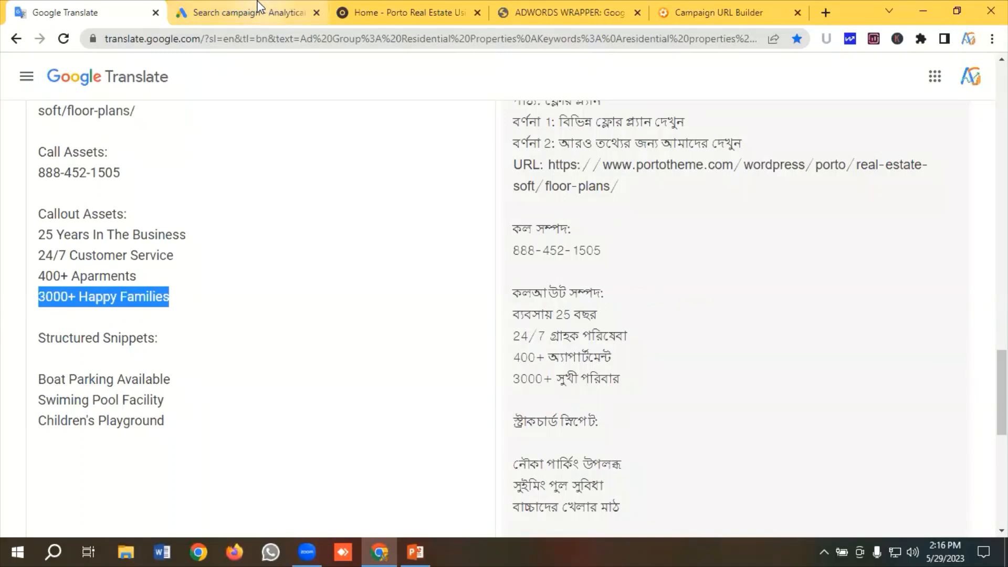
left_click(247, 12)
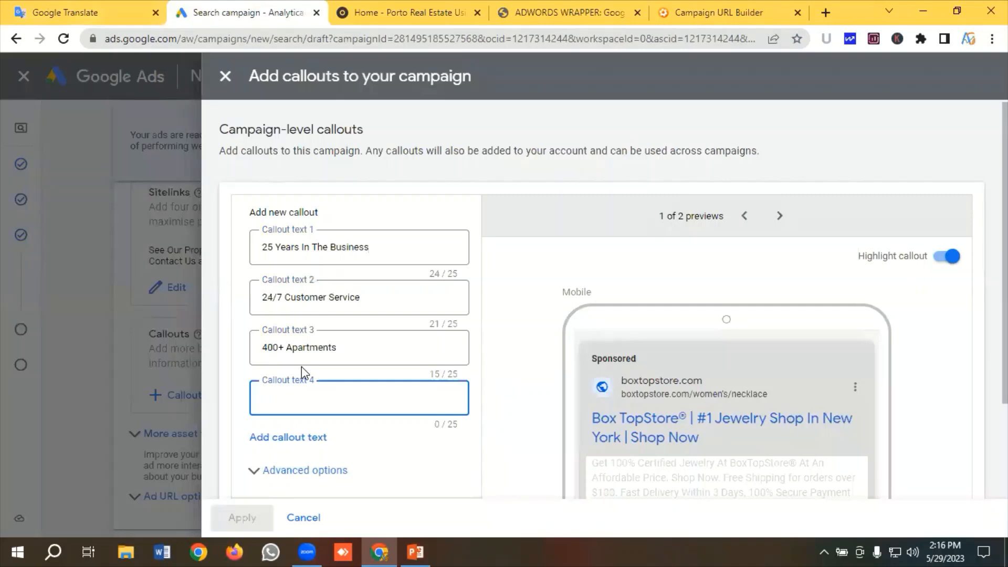
key("ctrl+v")
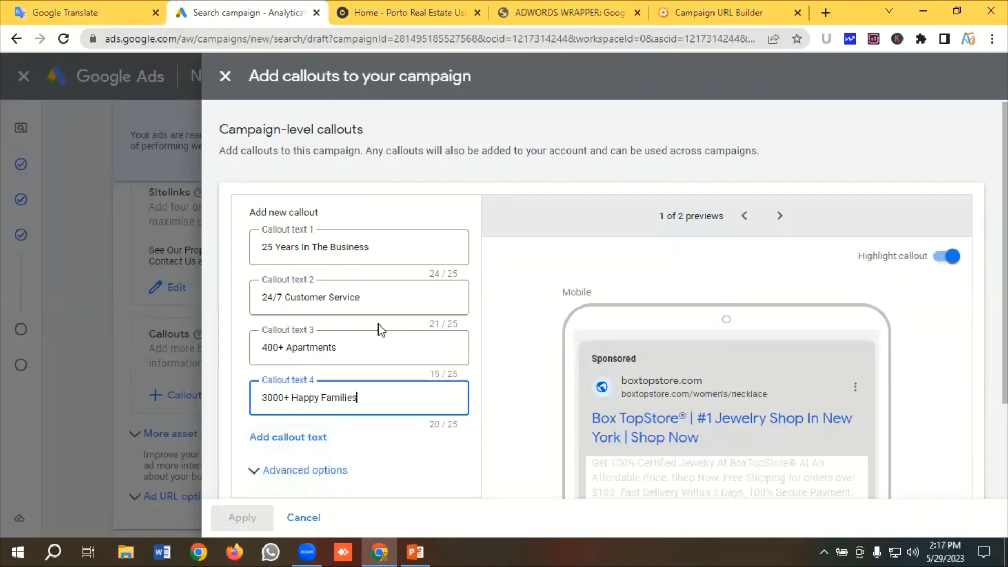
Check how the new callouts look in the mobile ad preview
scroll(646, 283, "down", 2)
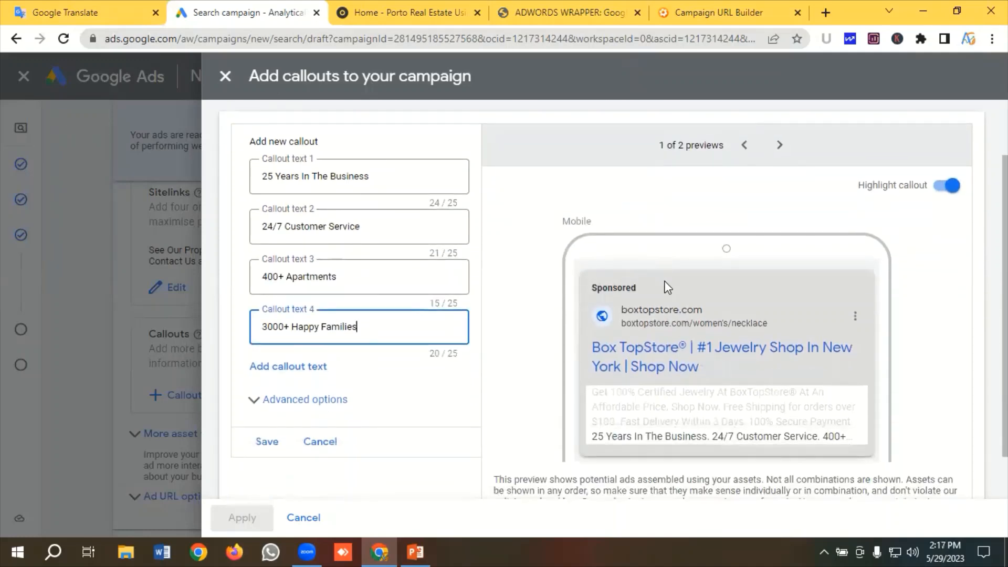
scroll(625, 264, "down", 1)
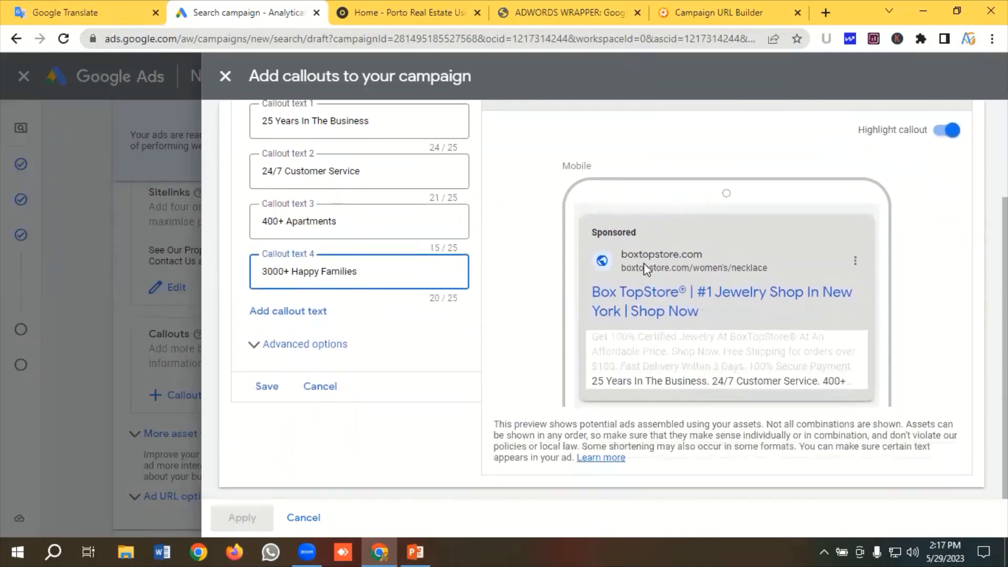
scroll(682, 211, "up", 2)
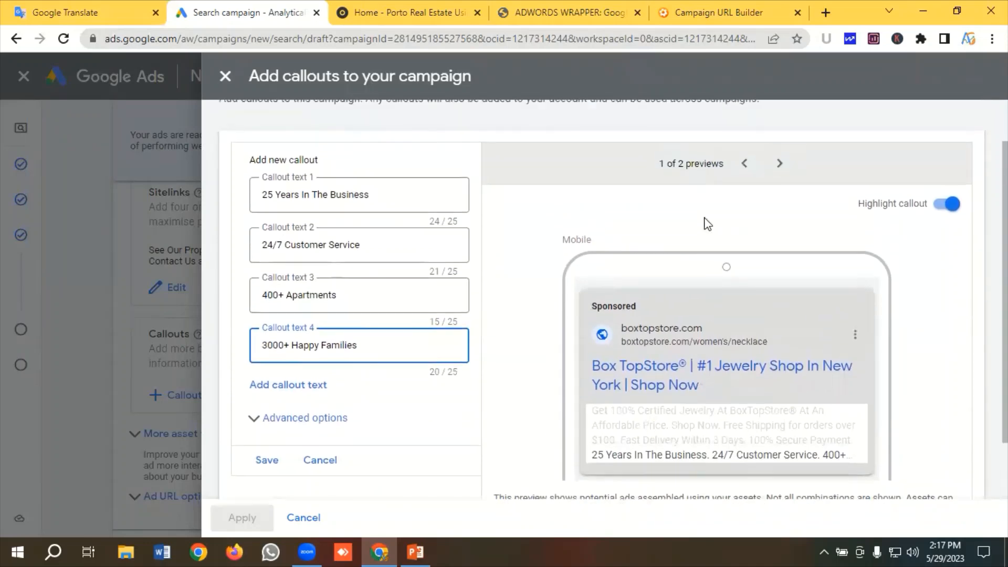
Check the callouts in the desktop ad preview, and save and apply them to the campaign
left_click(781, 165)
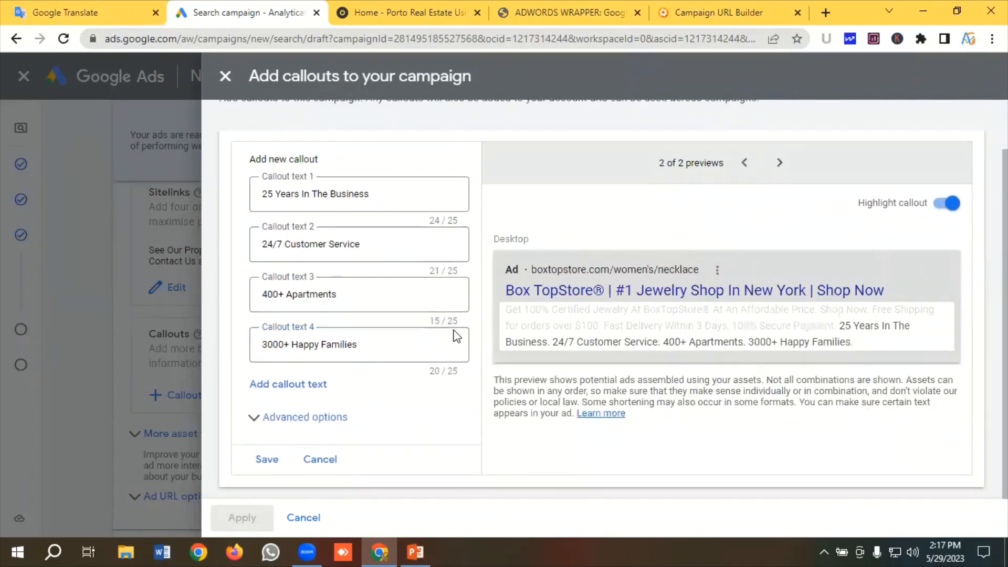
left_click(267, 460)
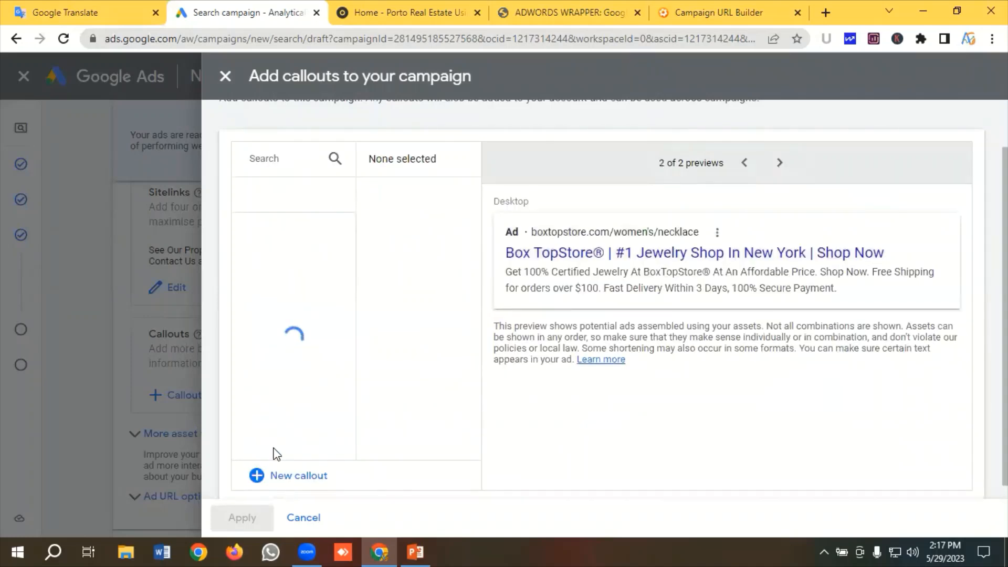
left_click(239, 518)
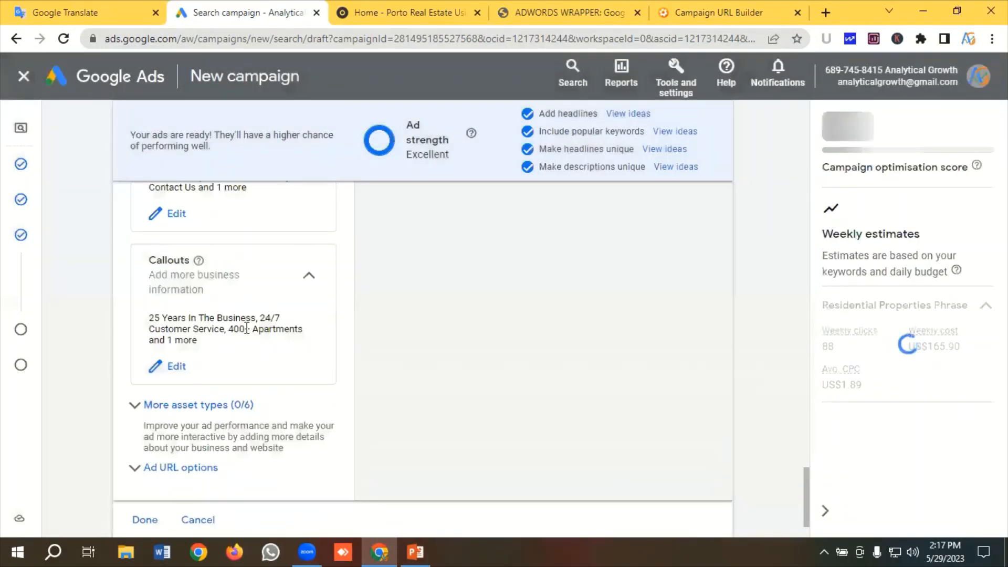
Expand the additional asset types and start a new campaign-level structured snippet
left_click(237, 404)
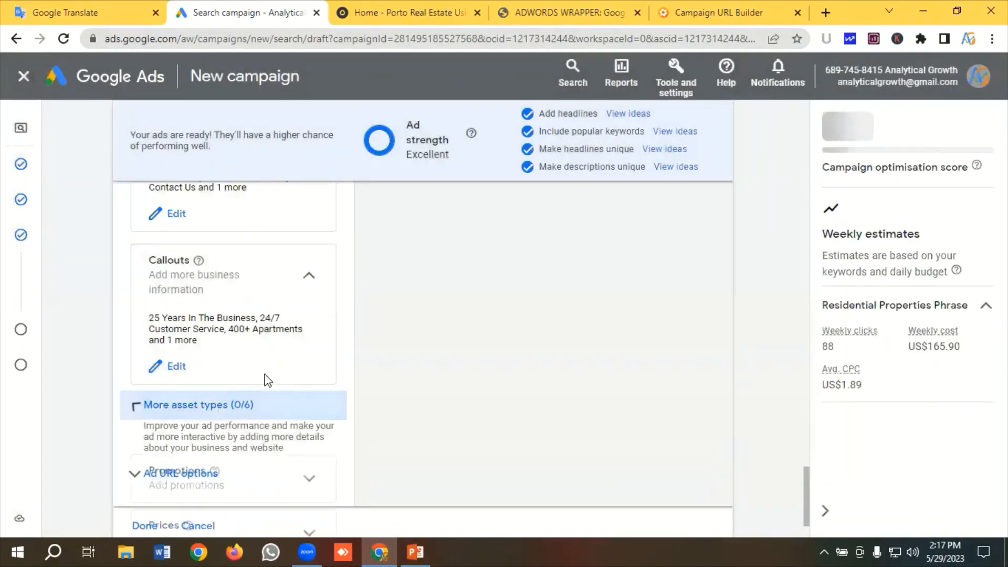
scroll(282, 361, "down", 3)
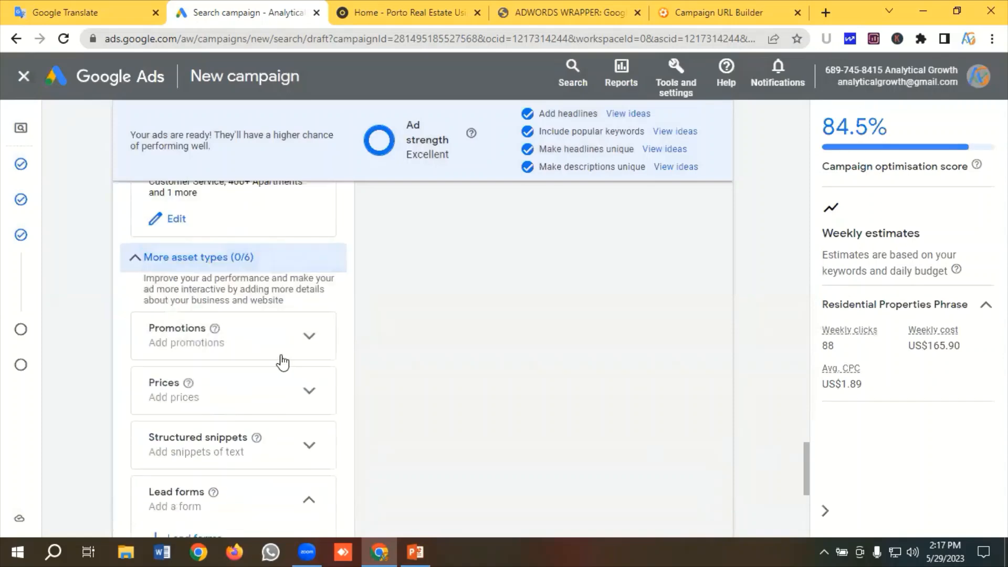
left_click(215, 447)
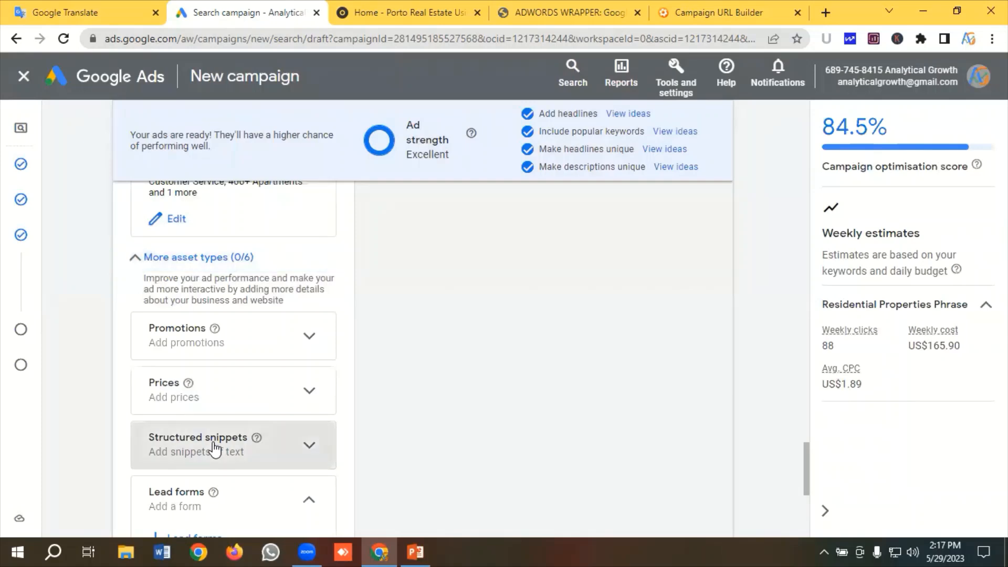
scroll(214, 441, "down", 2)
left_click(215, 413)
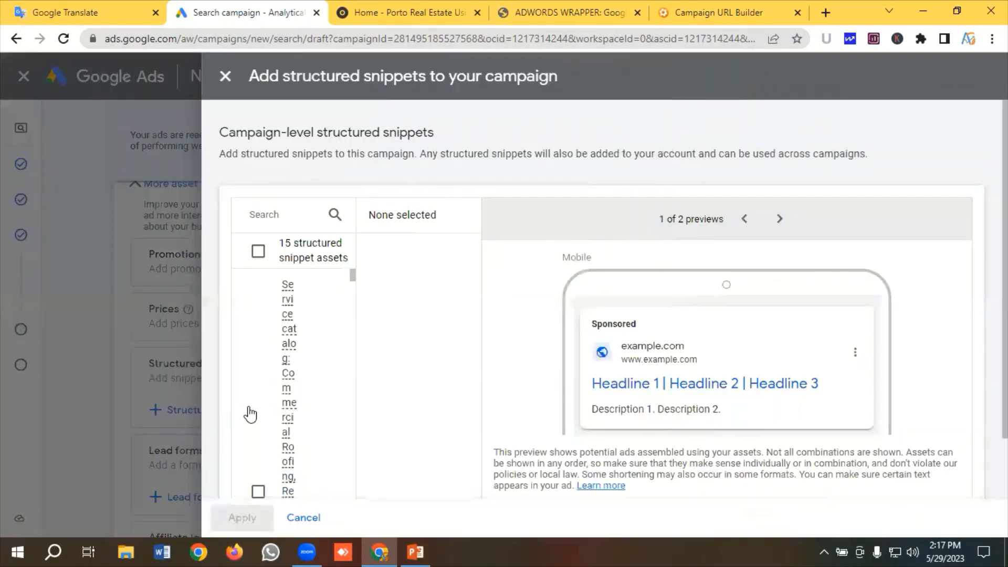
scroll(243, 439, "down", 2)
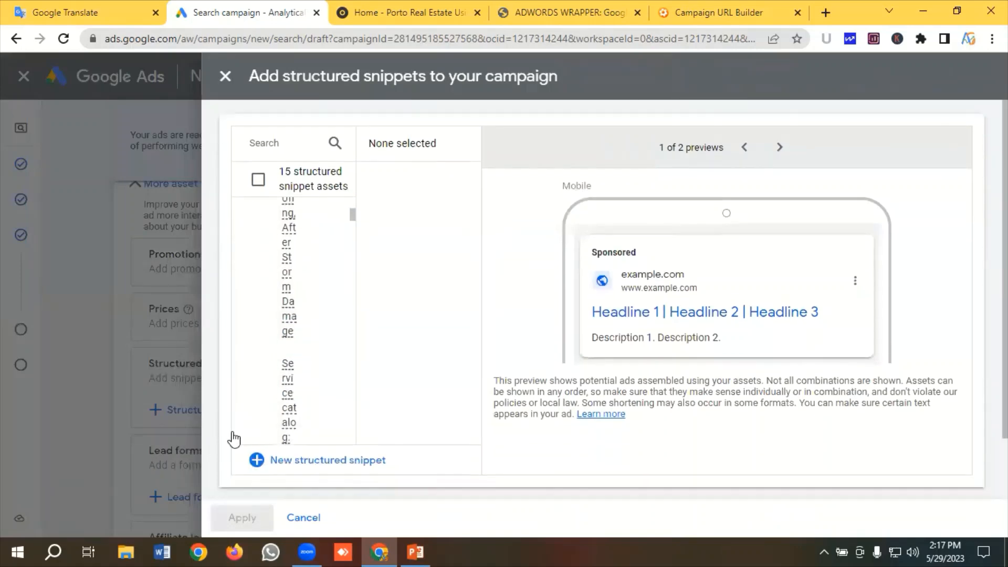
left_click(328, 461)
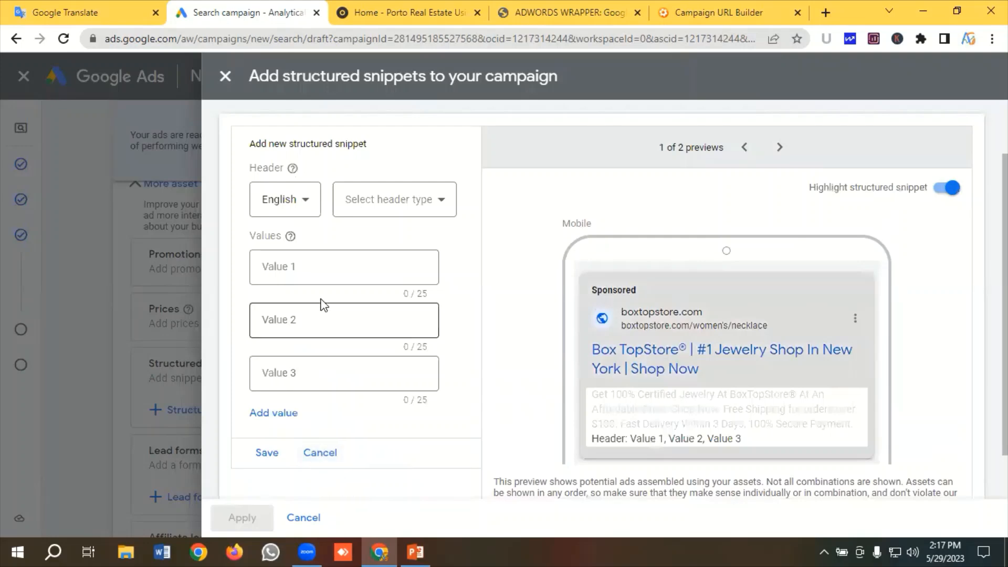
Review the structured snippet lines in the Google Translate notes and set the snippet's English header type to Amenities
left_click(79, 13)
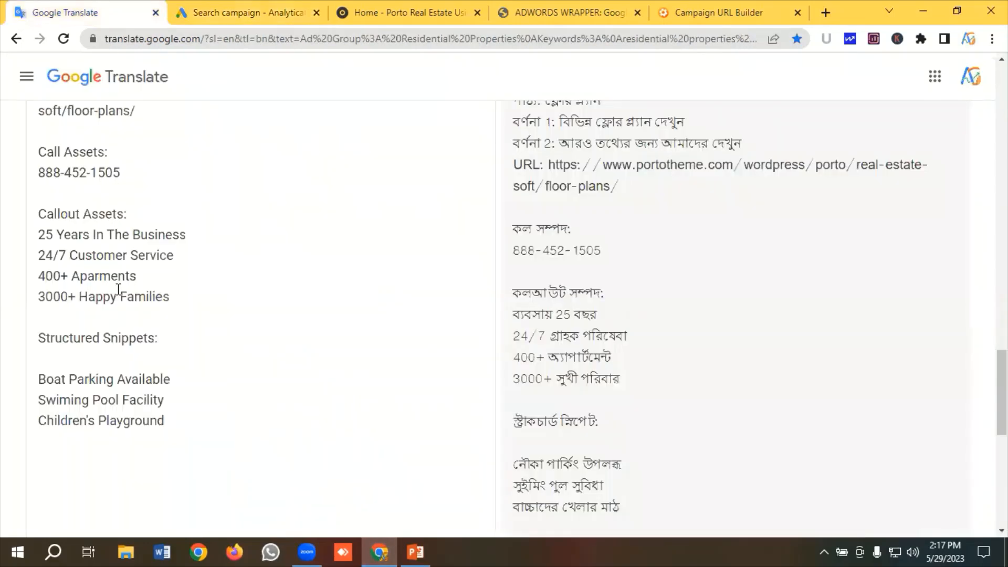
scroll(169, 305, "down", 2)
left_click_drag(187, 347, 35, 314)
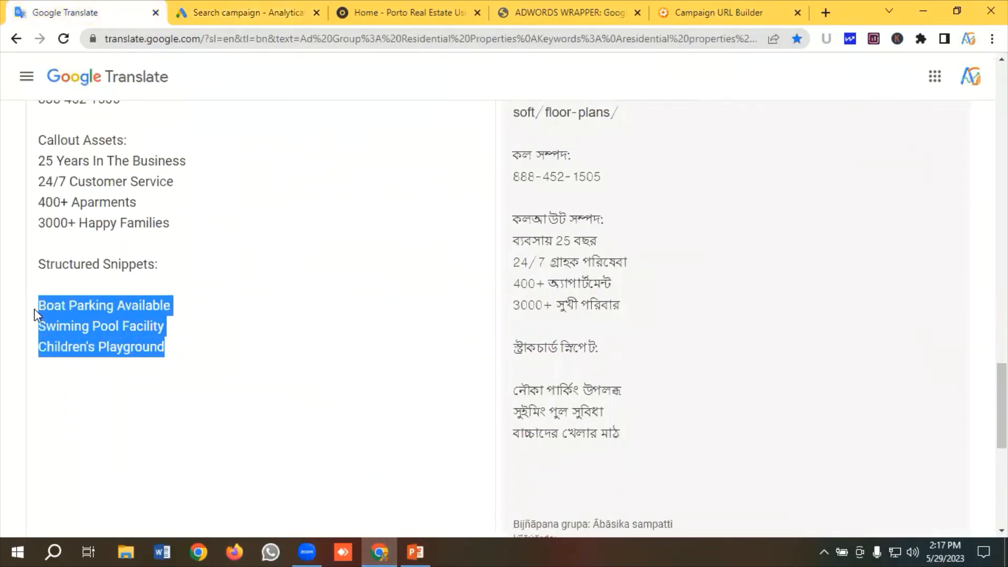
left_click(116, 317)
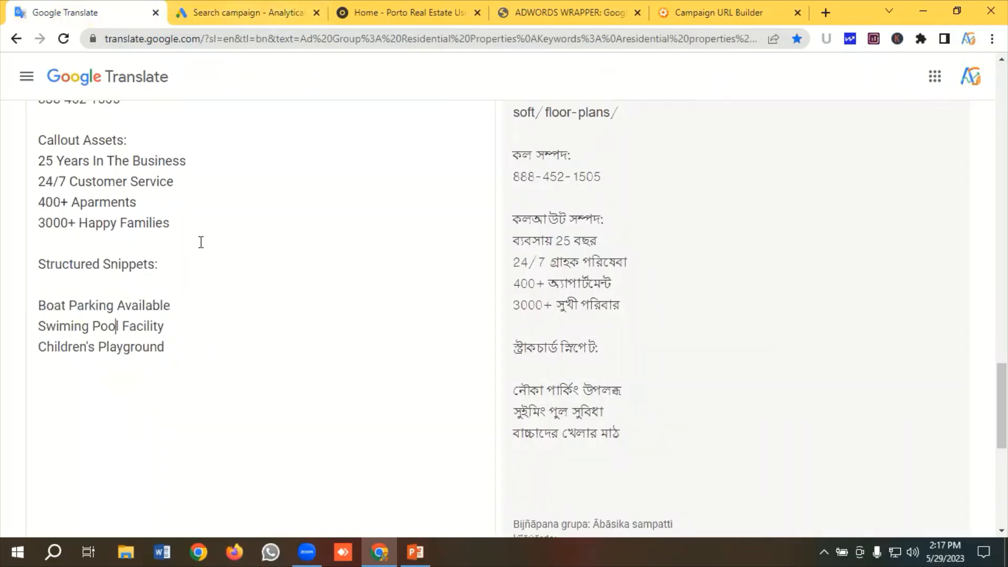
left_click(227, 9)
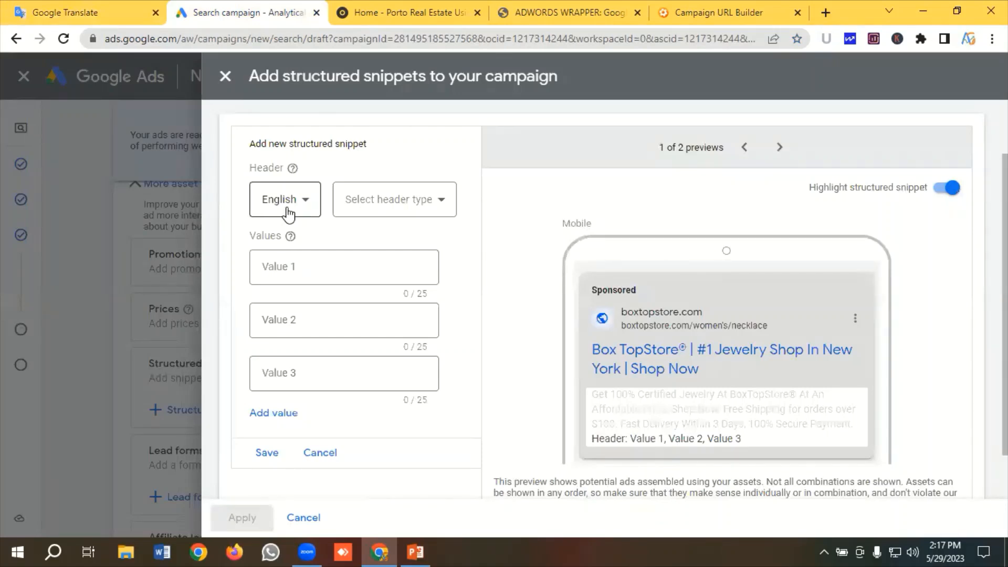
left_click(399, 209)
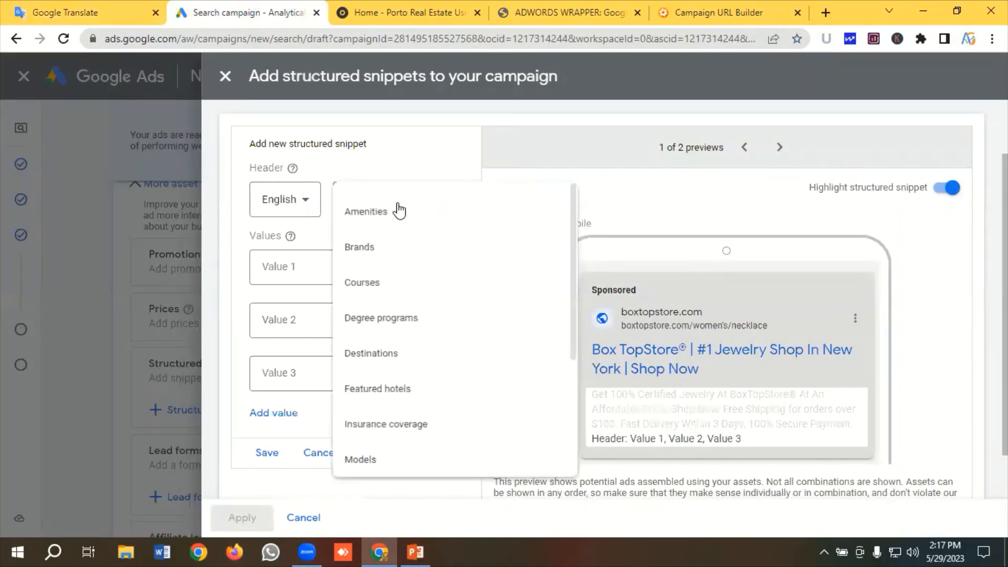
left_click(379, 220)
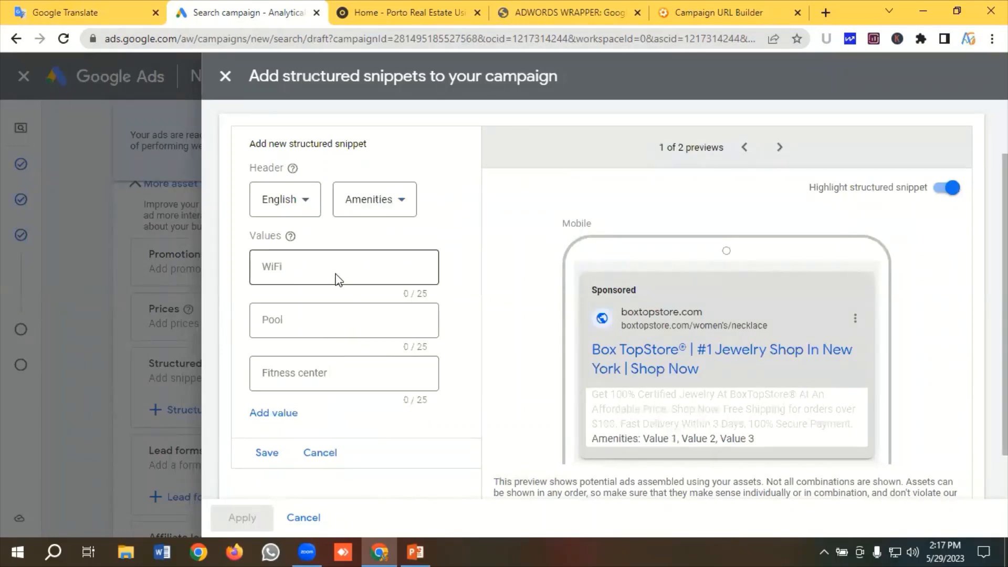
Copy "Boat Parking Available" from the Google Translate notes into the first value of the structured snippet
left_click(92, 8)
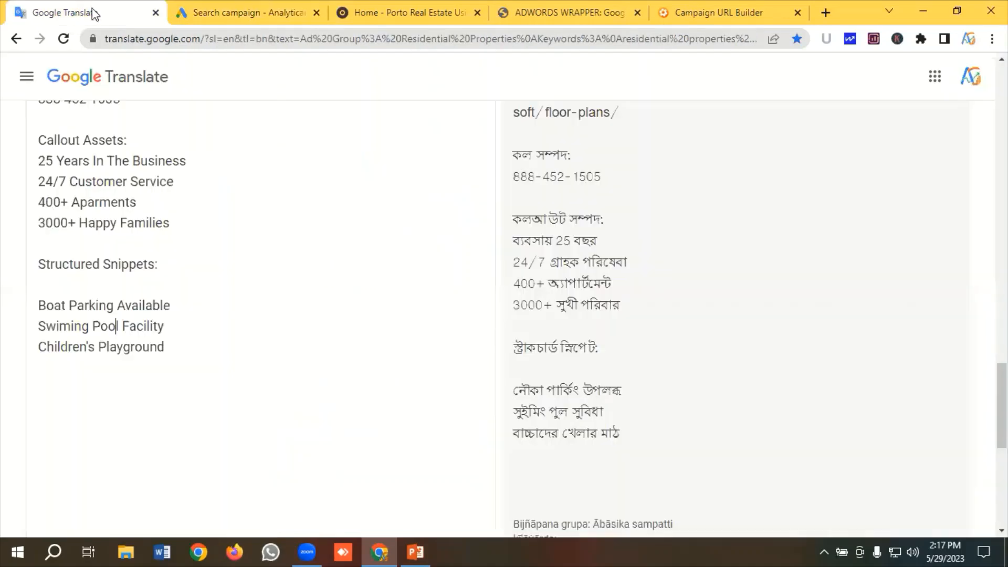
left_click_drag(189, 305, 31, 309)
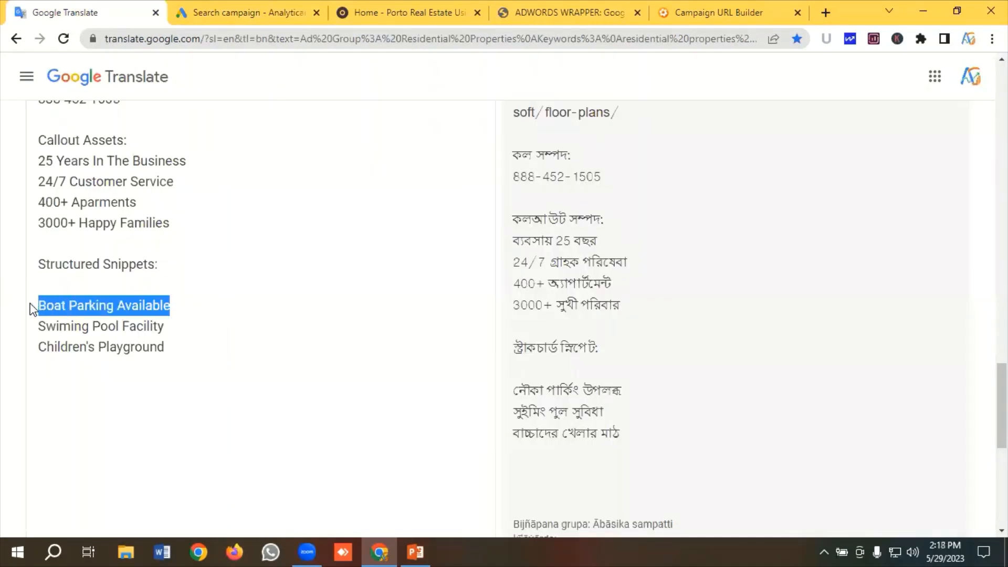
right_click(77, 310)
left_click(128, 92)
left_click(254, 9)
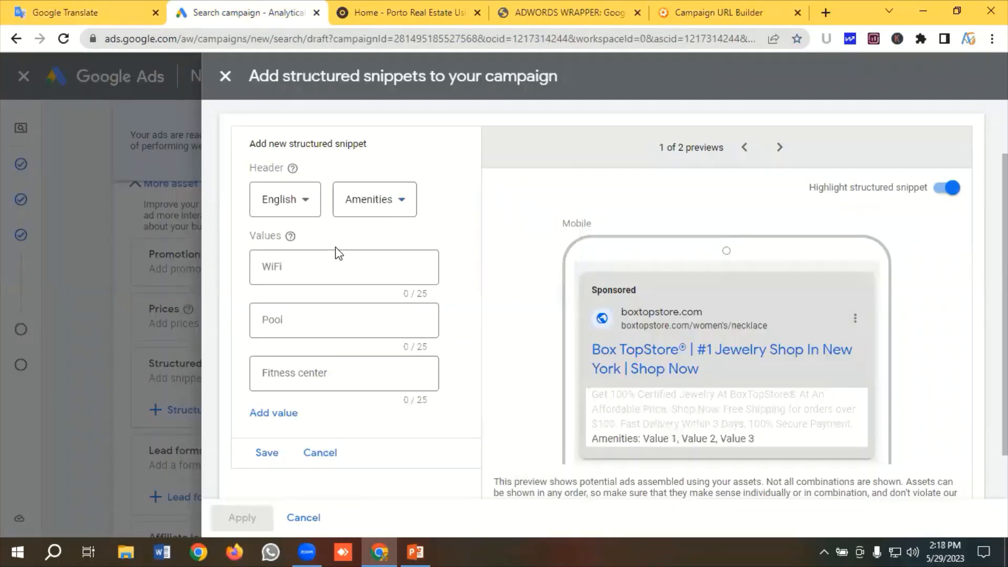
left_click(296, 267)
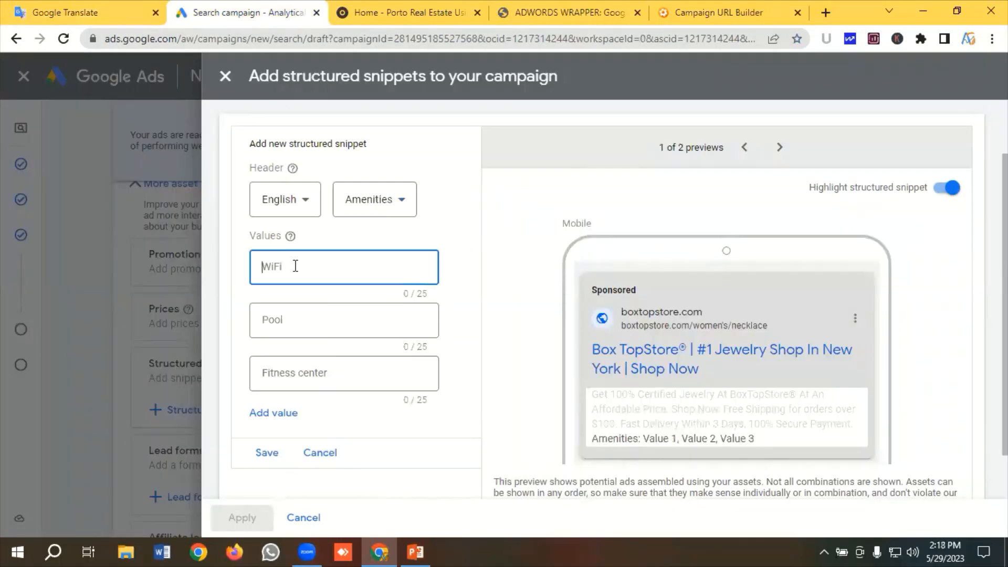
key("ctrl+v")
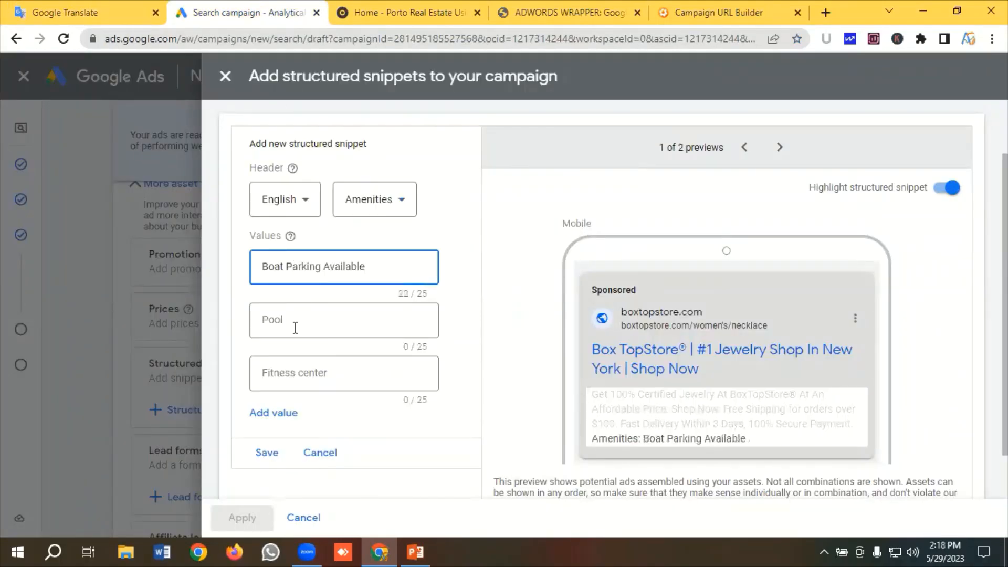
Copy the pool line from the Google Translate notes into the snippet's second value and correct its spelling to "Swimming Pool Facility"
left_click(87, 11)
left_click_drag(58, 326, 18, 335)
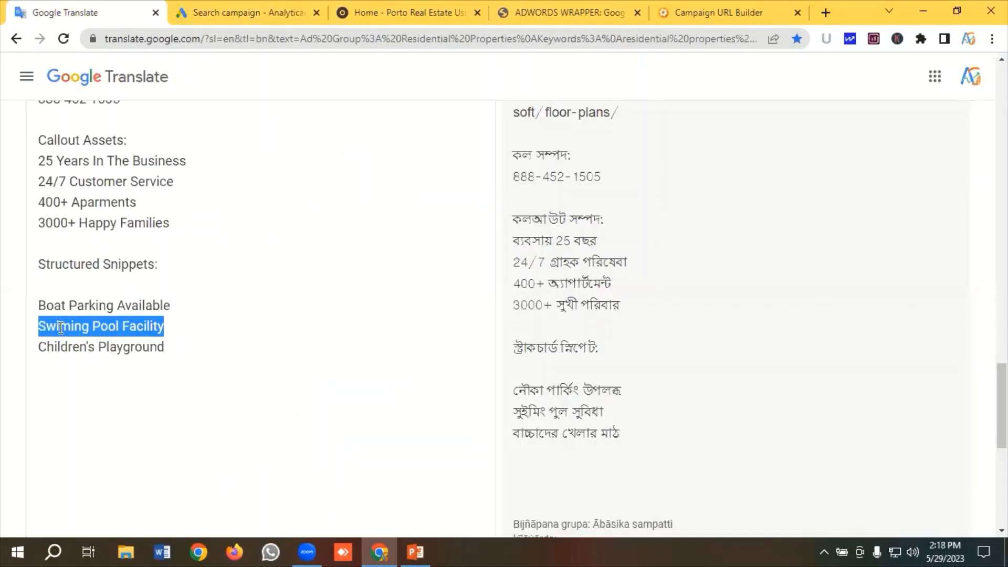
right_click(60, 326)
left_click(104, 114)
left_click(203, 11)
left_click(277, 270)
left_click(281, 320)
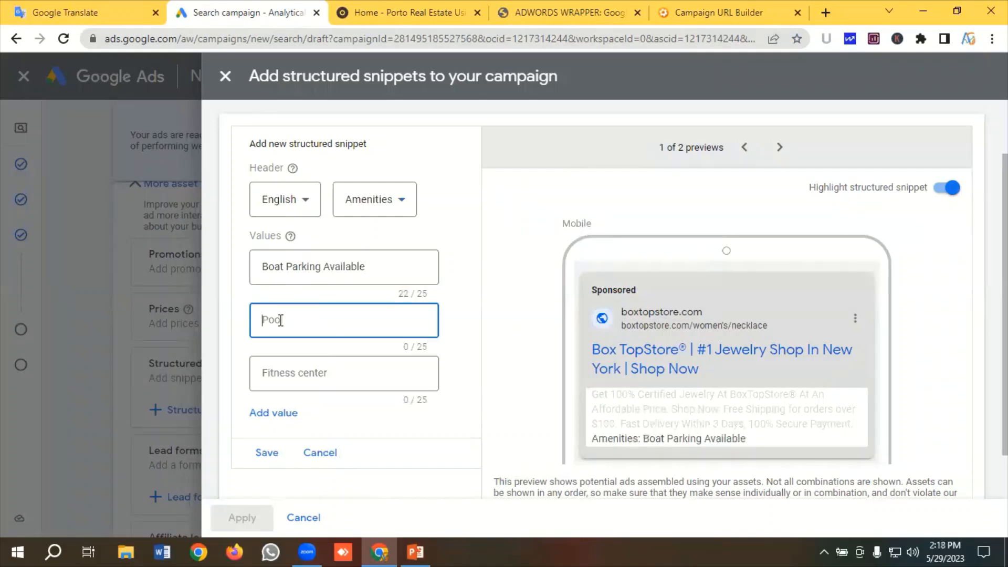
key("ctrl+v")
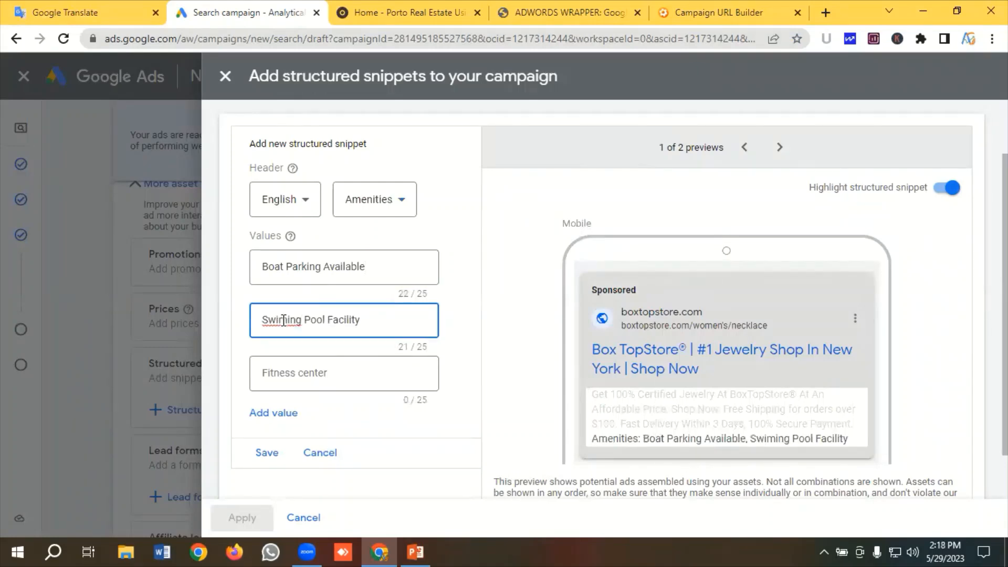
right_click(278, 319)
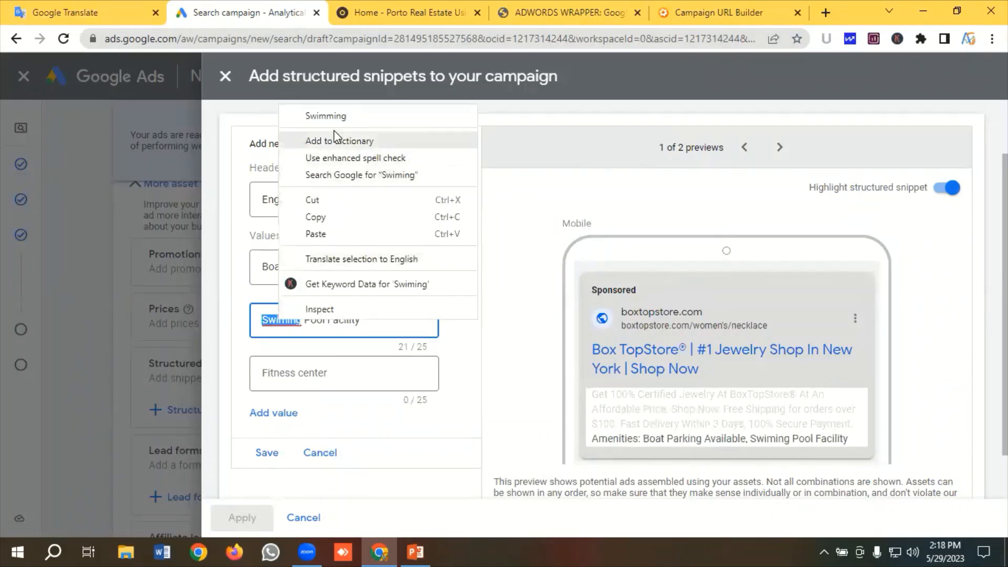
left_click(325, 116)
Copy "Children's Playground" from the Google Translate notes into the third value of the structured snippet
left_click(64, 7)
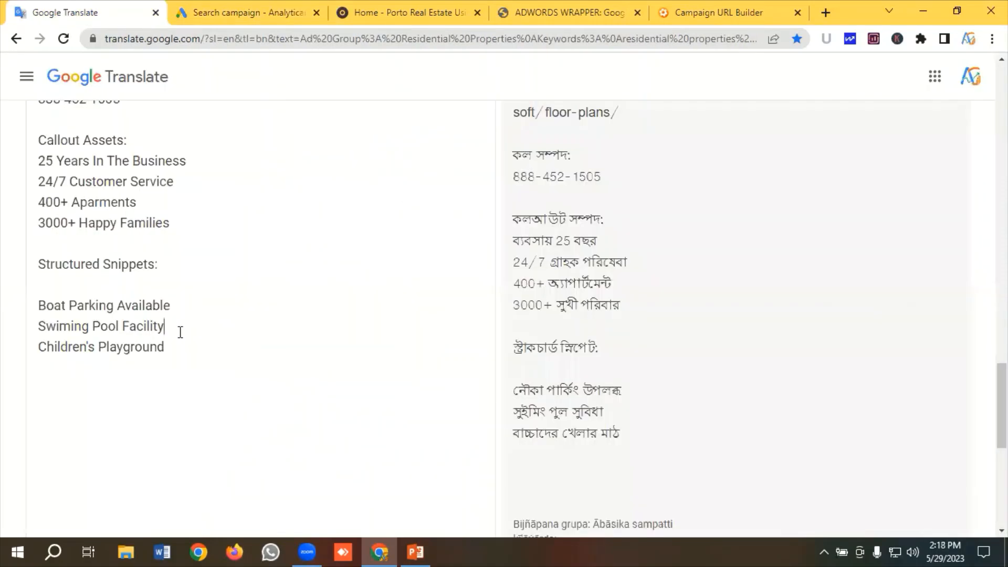
left_click_drag(181, 346, 20, 347)
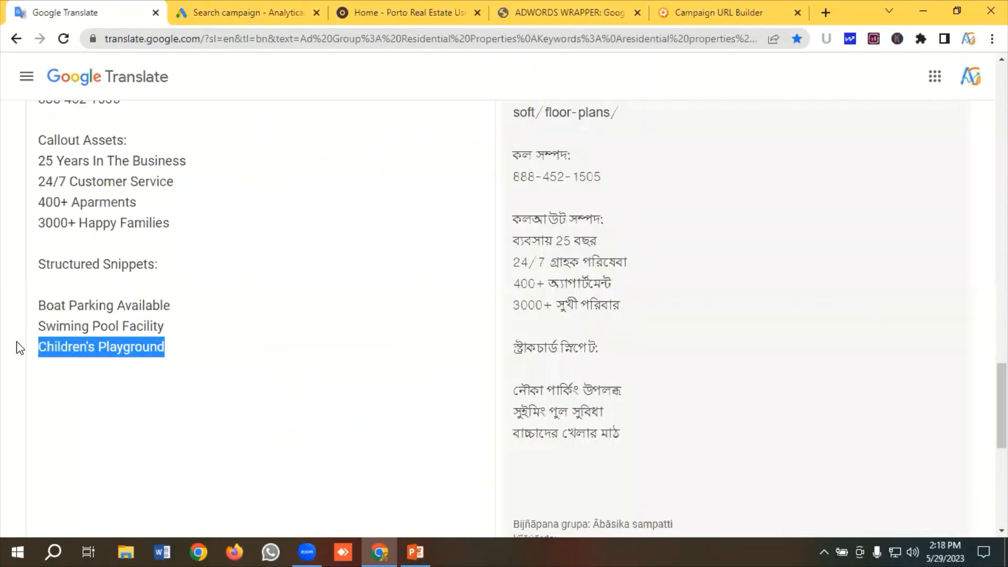
right_click(63, 347)
left_click(102, 135)
left_click(257, 13)
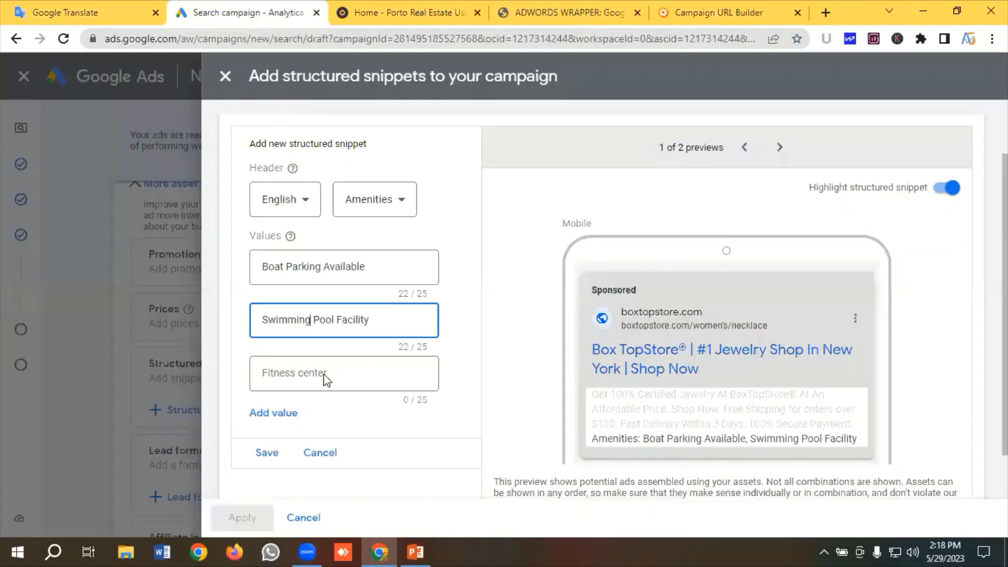
left_click(309, 368)
key("ctrl+v")
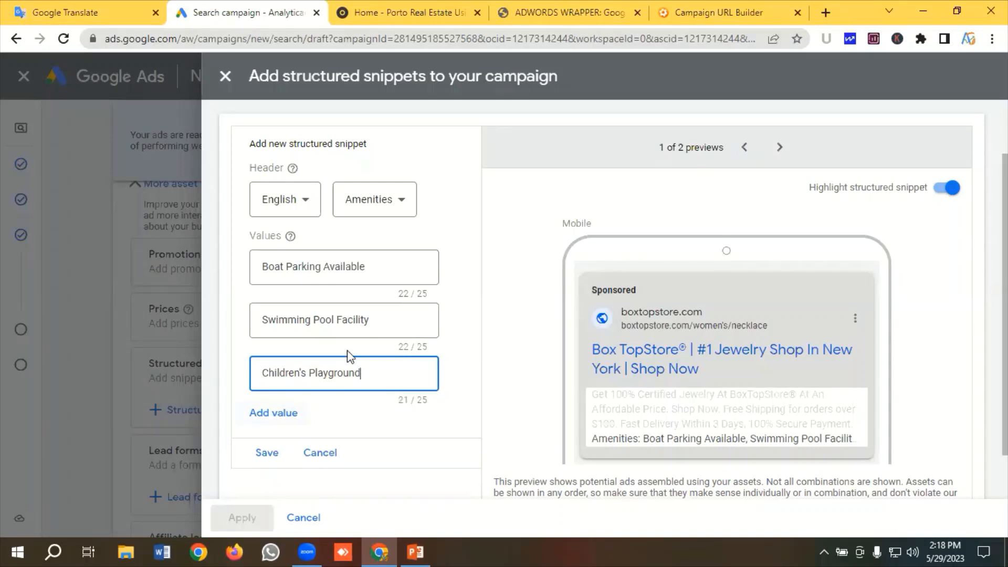
Check the Amenities snippet in the mobile and desktop ad previews, and save and apply it to the campaign
scroll(541, 339, "down", 1)
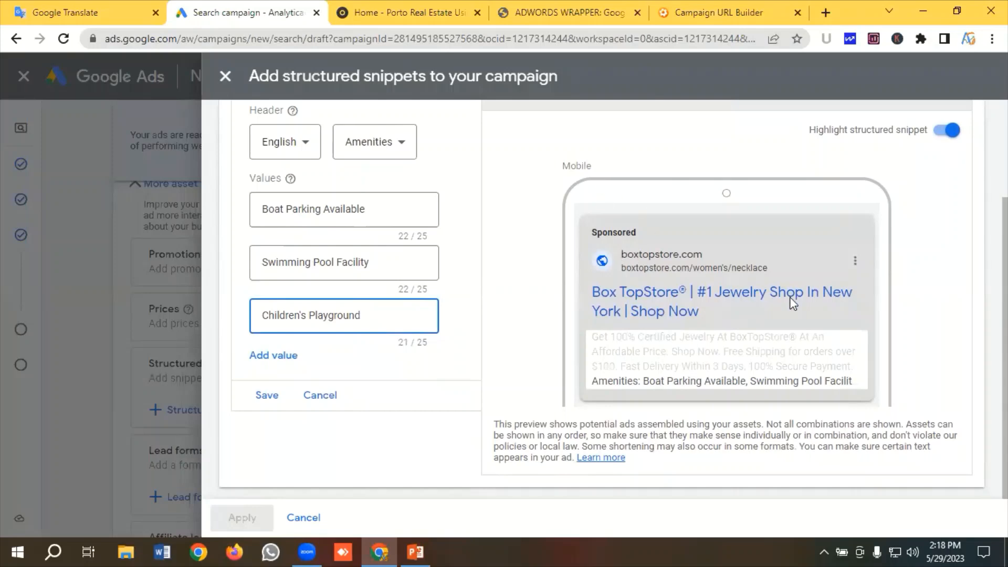
scroll(853, 236, "up", 3)
left_click(780, 219)
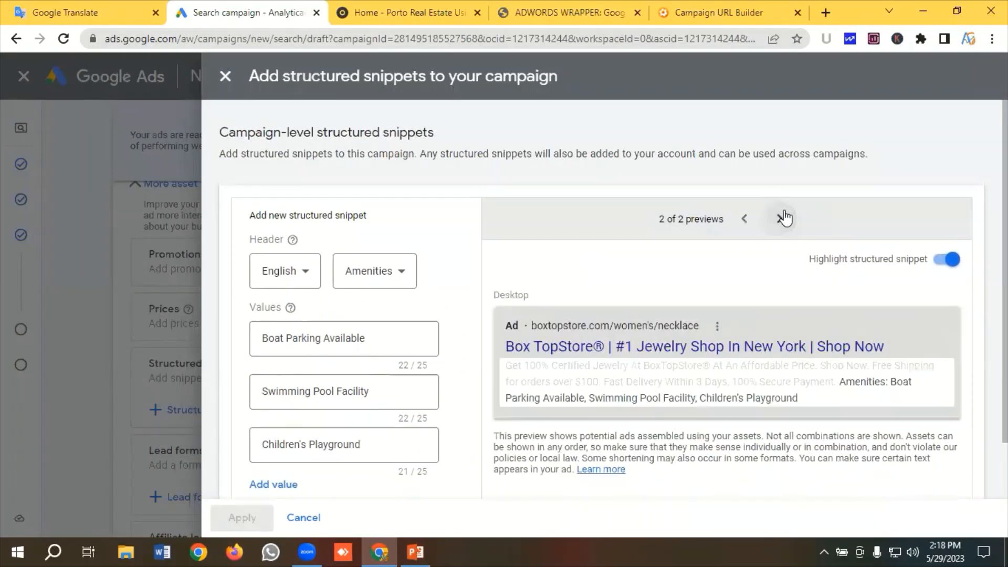
scroll(772, 231, "down", 1)
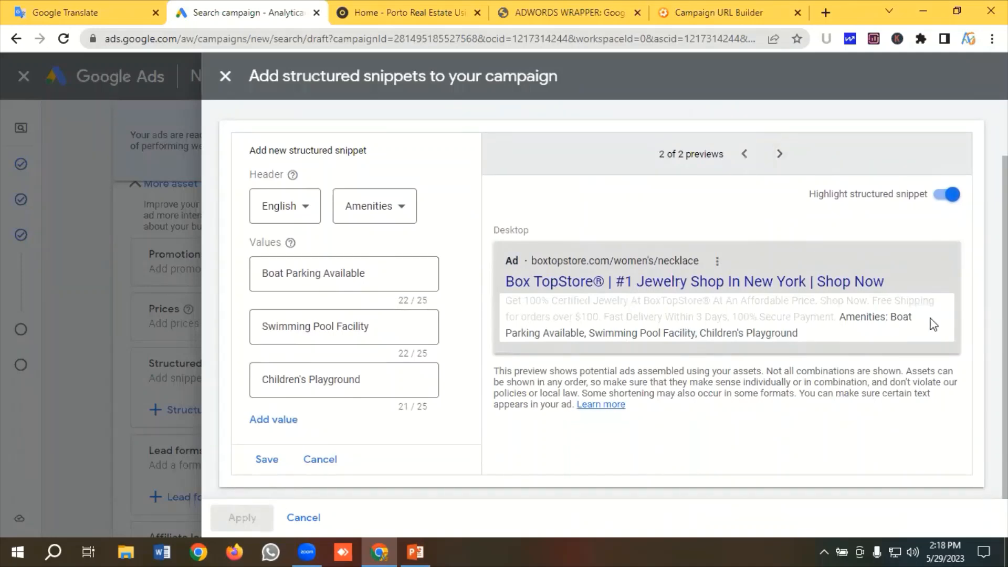
left_click(268, 460)
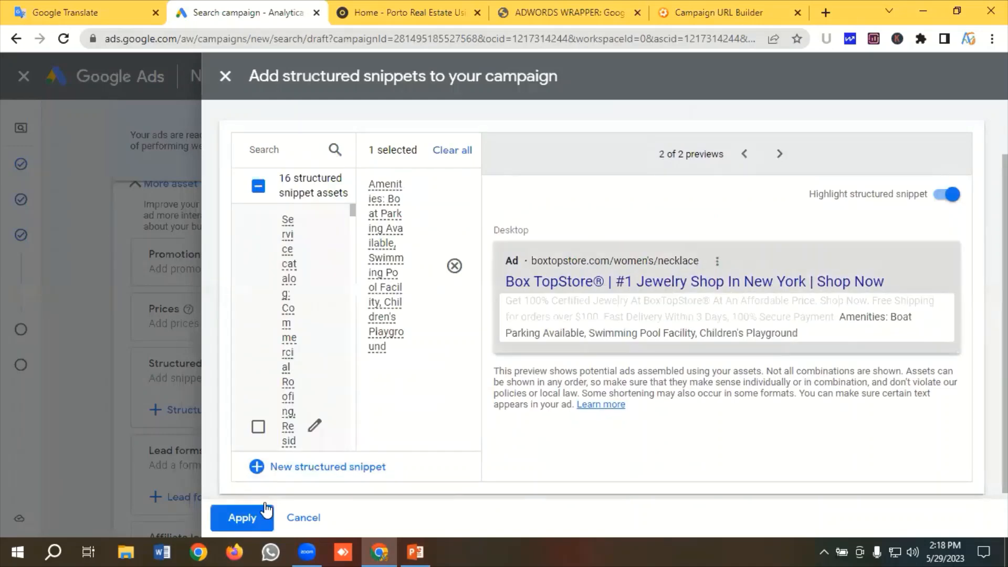
left_click(242, 520)
Finish the ad with its assets and continue through the budget page, keeping the custom daily budget of US$50.00
scroll(249, 394, "down", 1)
scroll(248, 394, "down", 3)
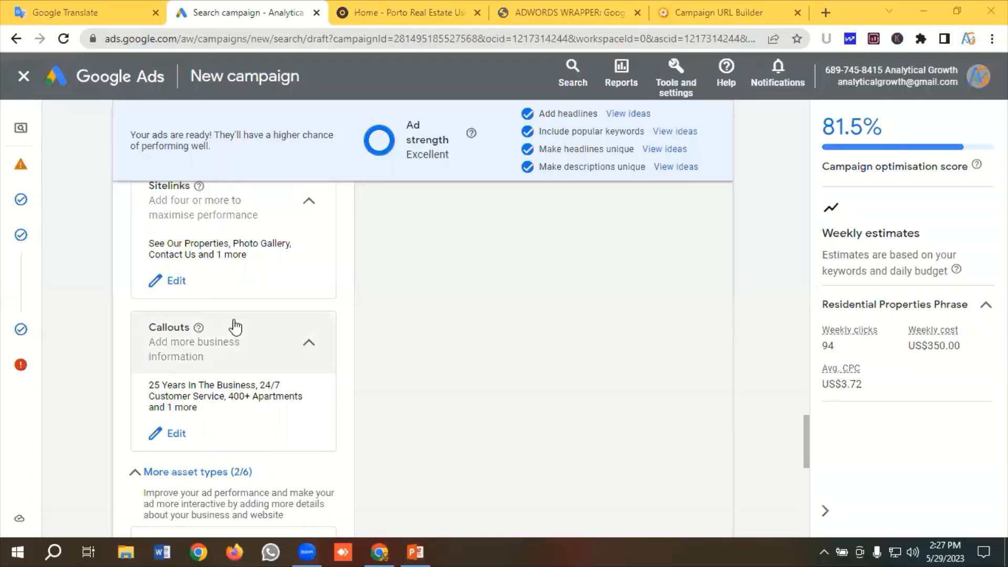
scroll(252, 324, "down", 5)
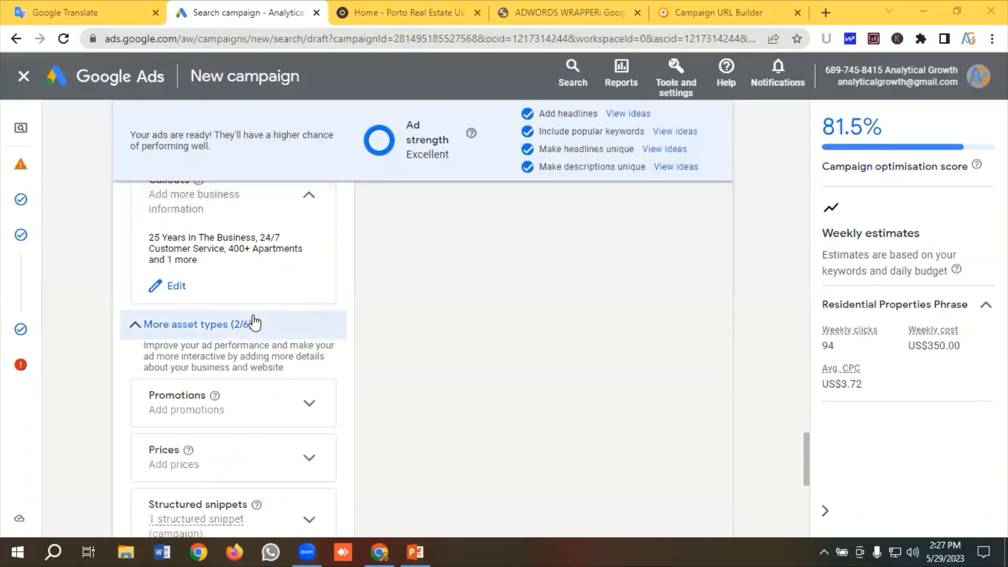
scroll(262, 322, "down", 3)
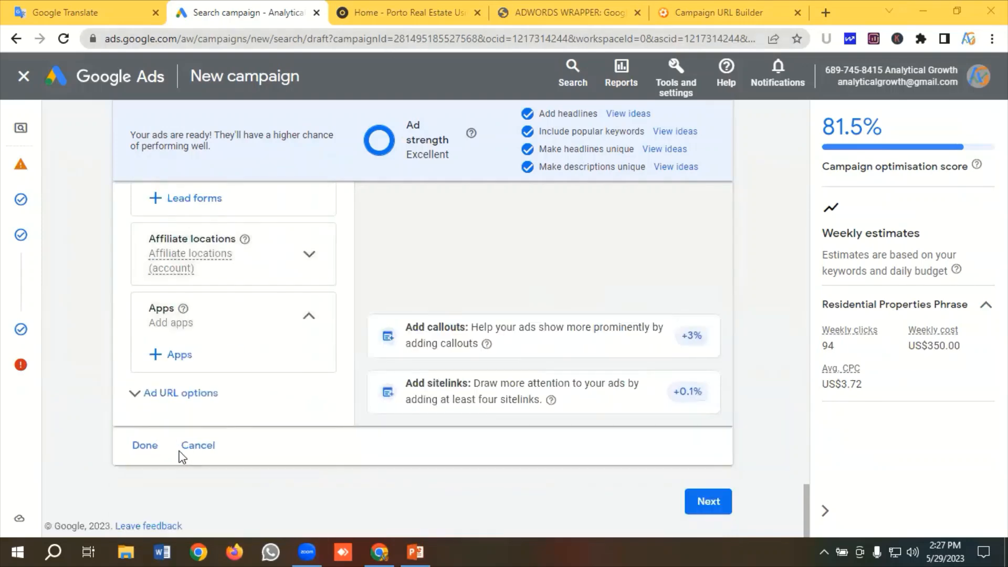
left_click(145, 445)
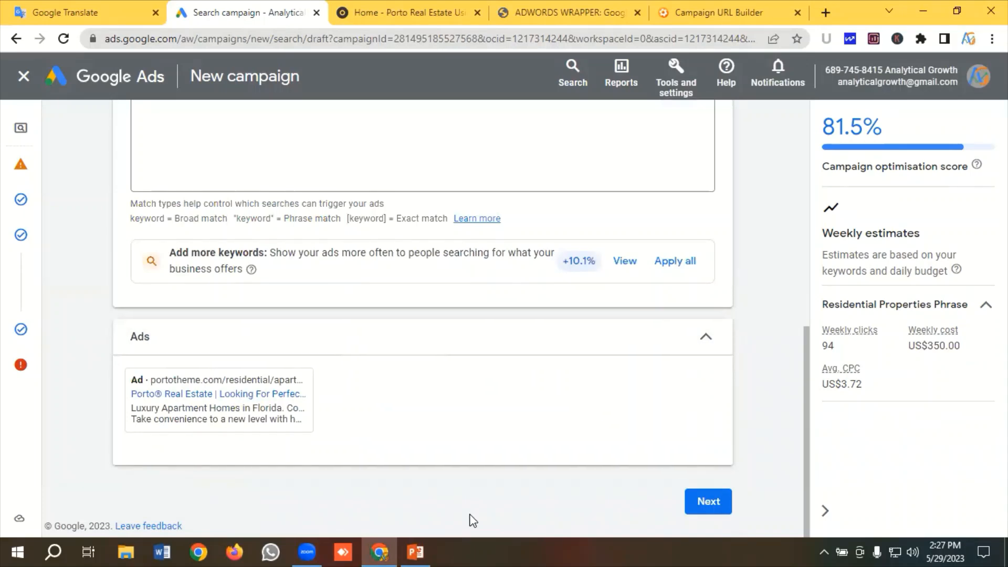
left_click(707, 501)
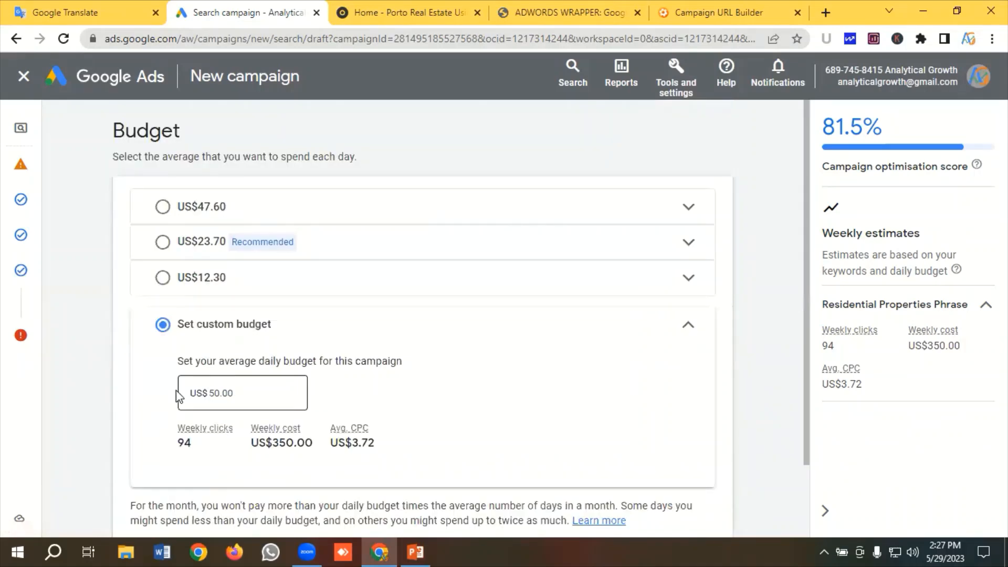
scroll(176, 390, "down", 2)
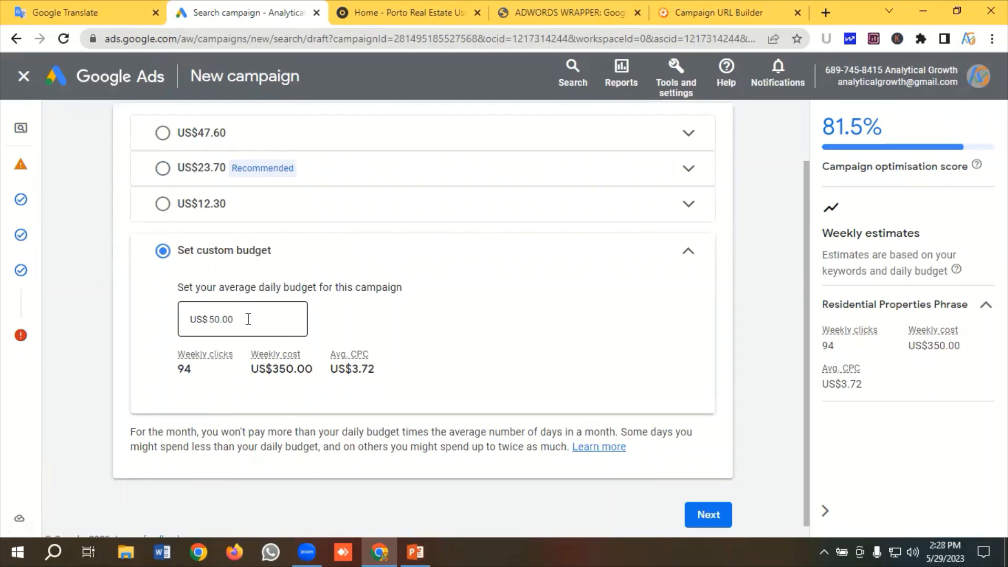
left_click(707, 514)
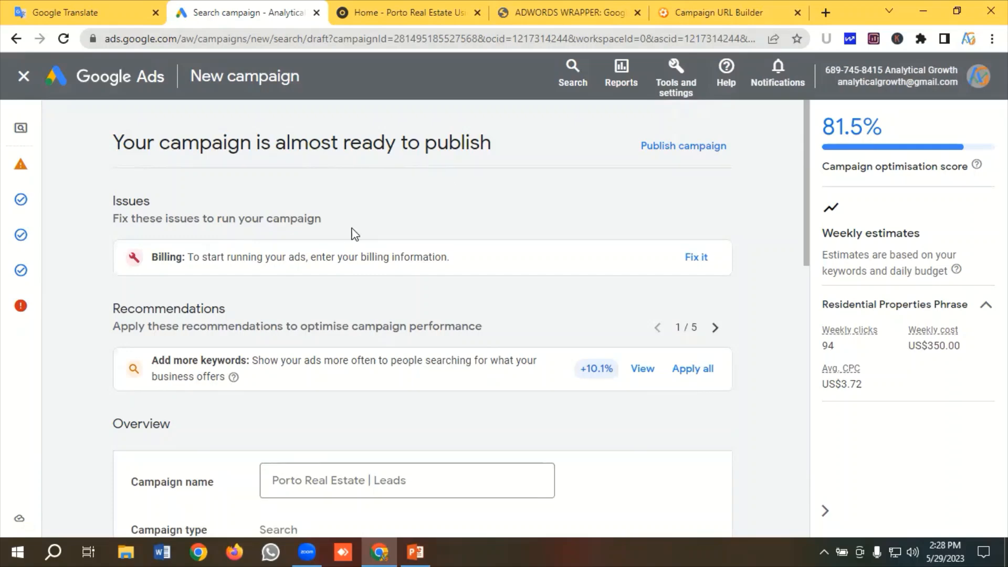
Review the summary of the "Porto Real Estate | Leads" campaign and publish it without adding billing information
scroll(333, 241, "down", 1)
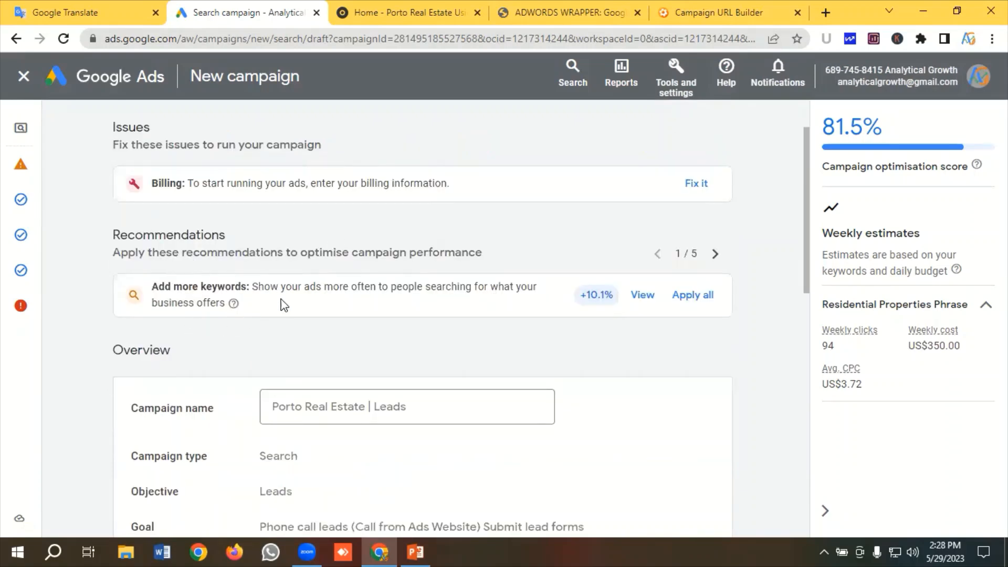
scroll(273, 325, "down", 2)
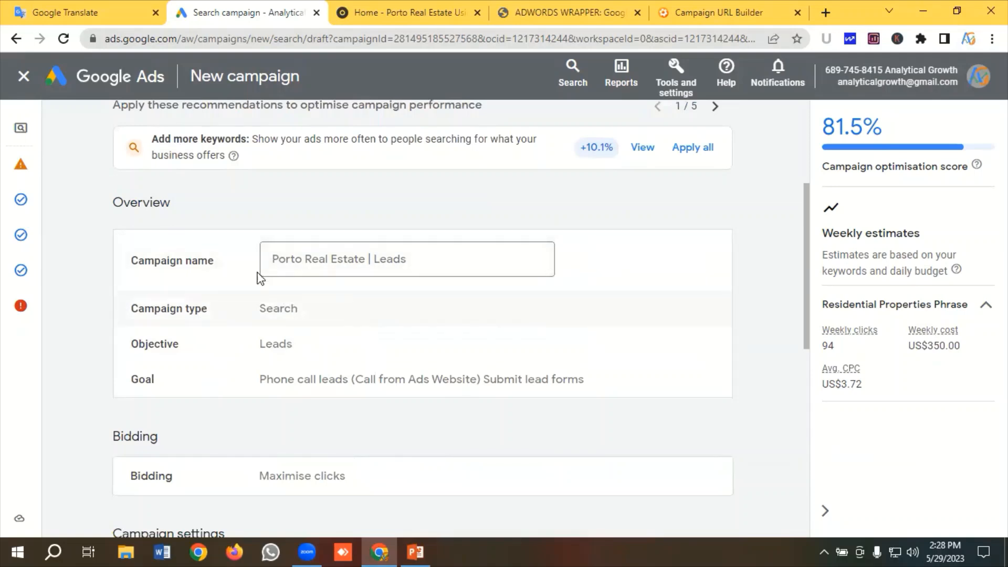
scroll(259, 284, "down", 1)
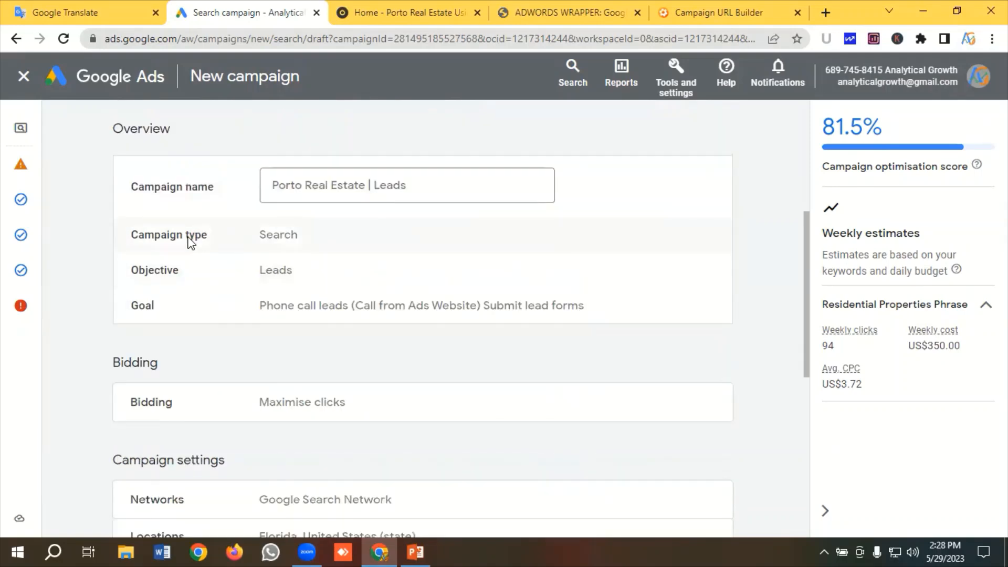
scroll(254, 252, "down", 5)
scroll(278, 279, "down", 1)
scroll(315, 240, "up", 10)
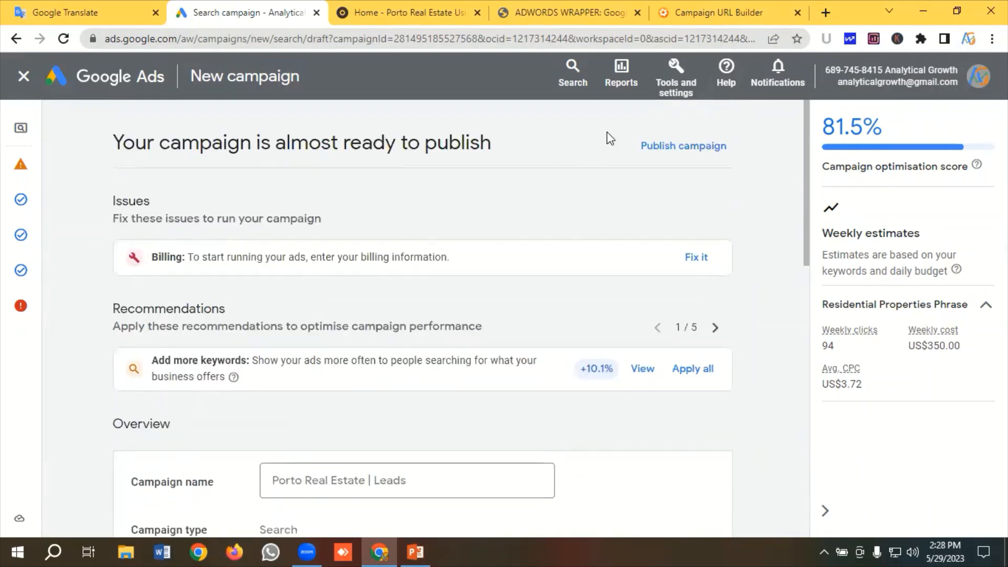
left_click(677, 149)
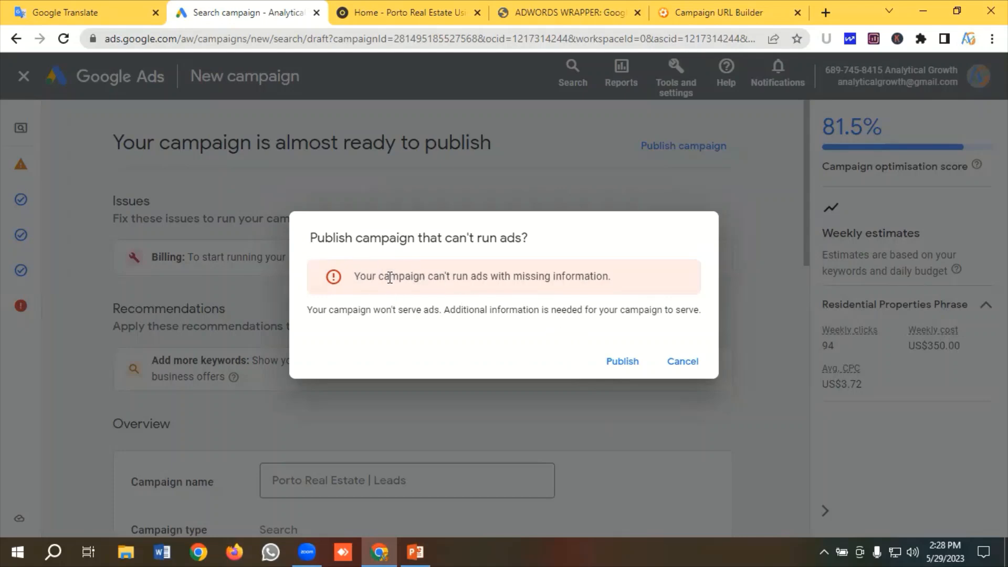
key("Return")
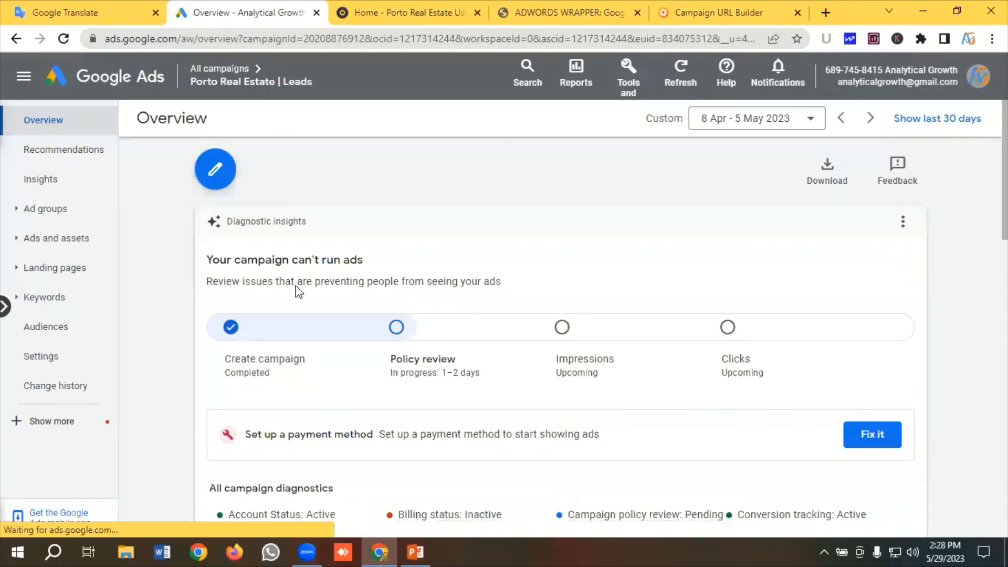
Check the published campaign's diagnostics on the overview and hide the account billing alert
scroll(442, 279, "down", 3)
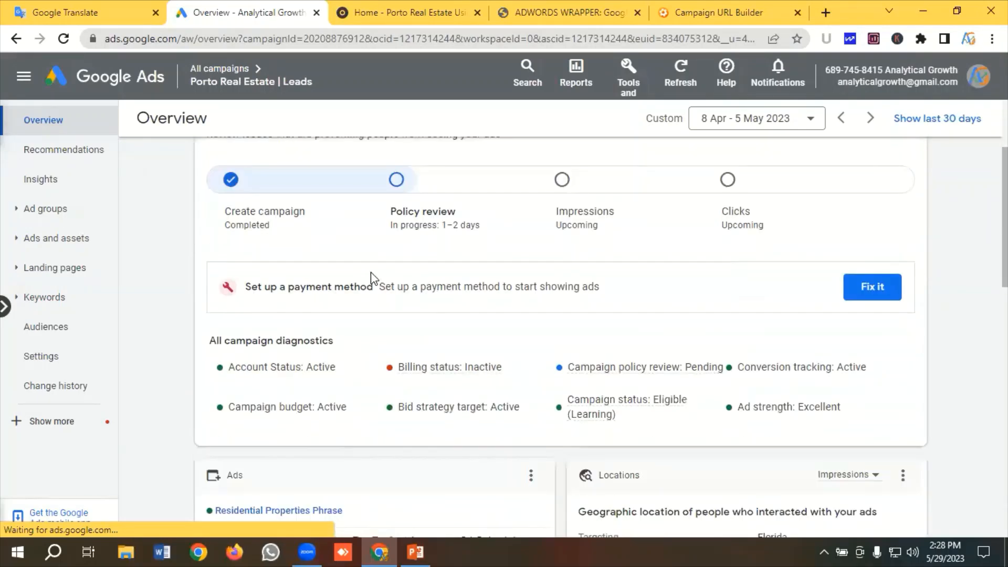
scroll(399, 279, "up", 1)
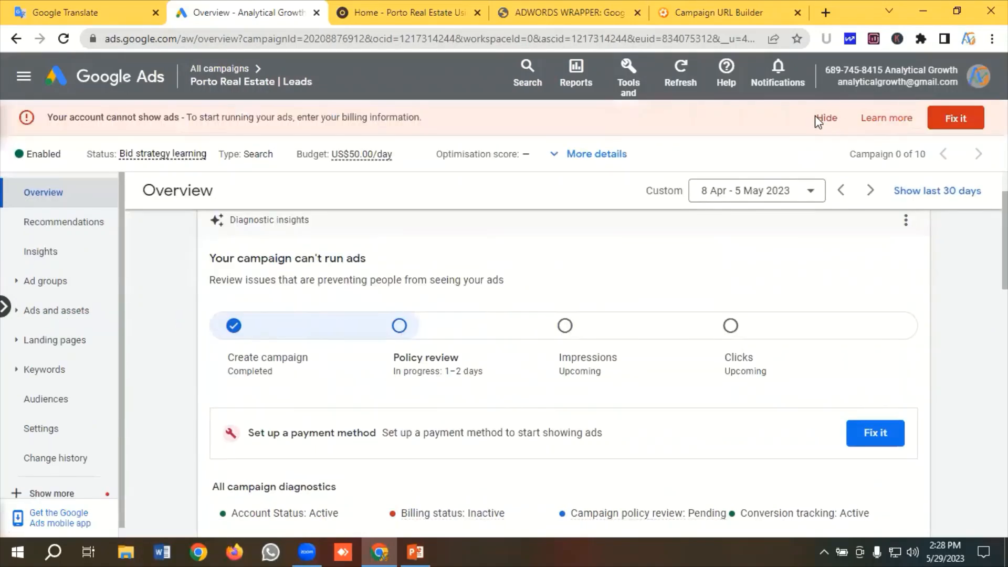
left_click(825, 117)
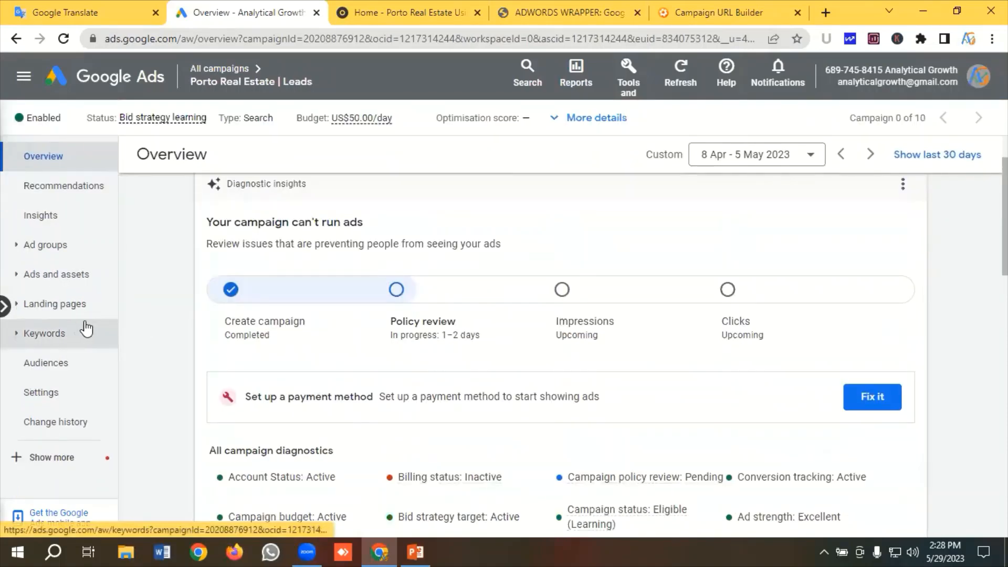
Change the campaign's bid strategy to Manual CPC, keeping Enhanced CPC optimised for conversions, and save the setting
left_click(45, 399)
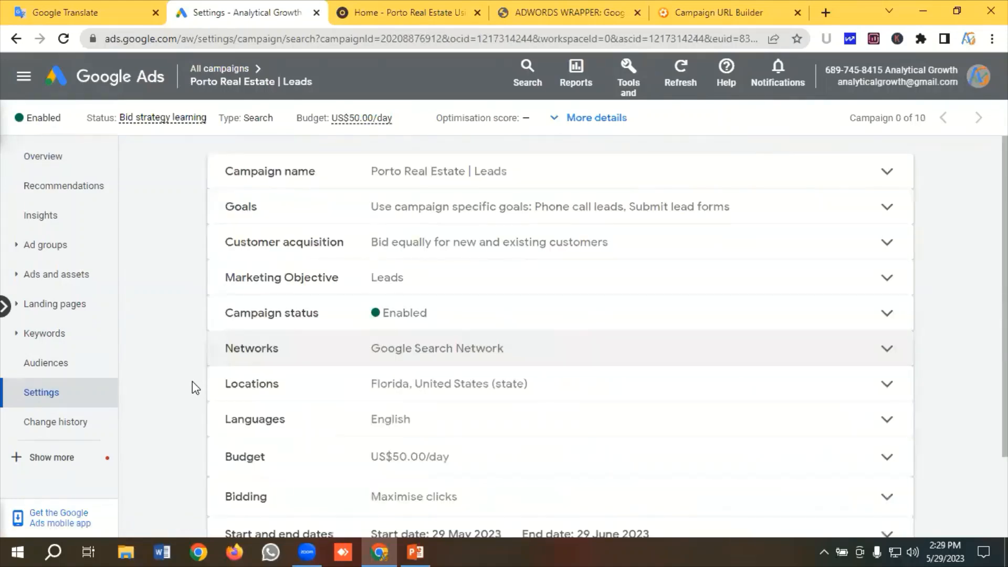
scroll(192, 382, "down", 2)
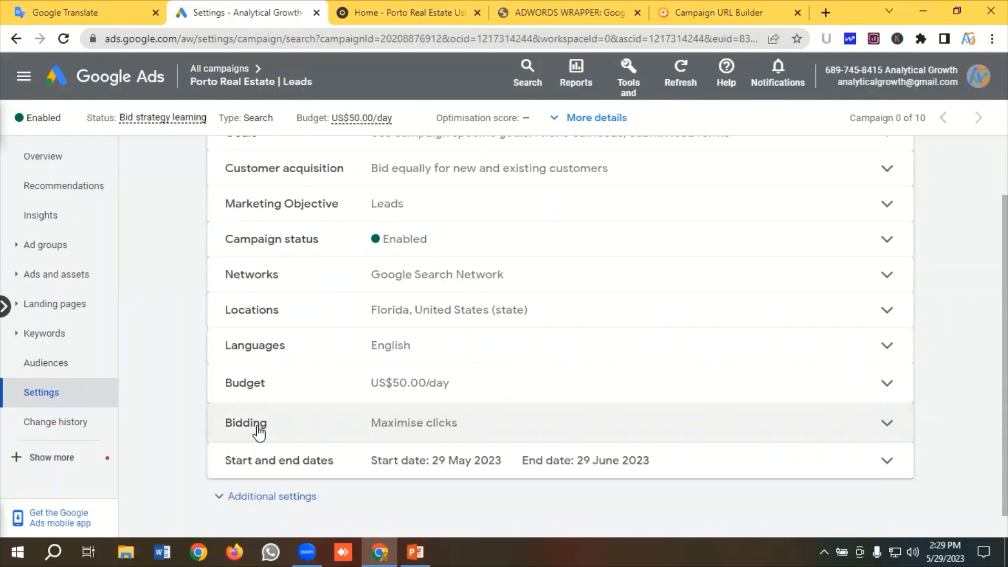
left_click(383, 425)
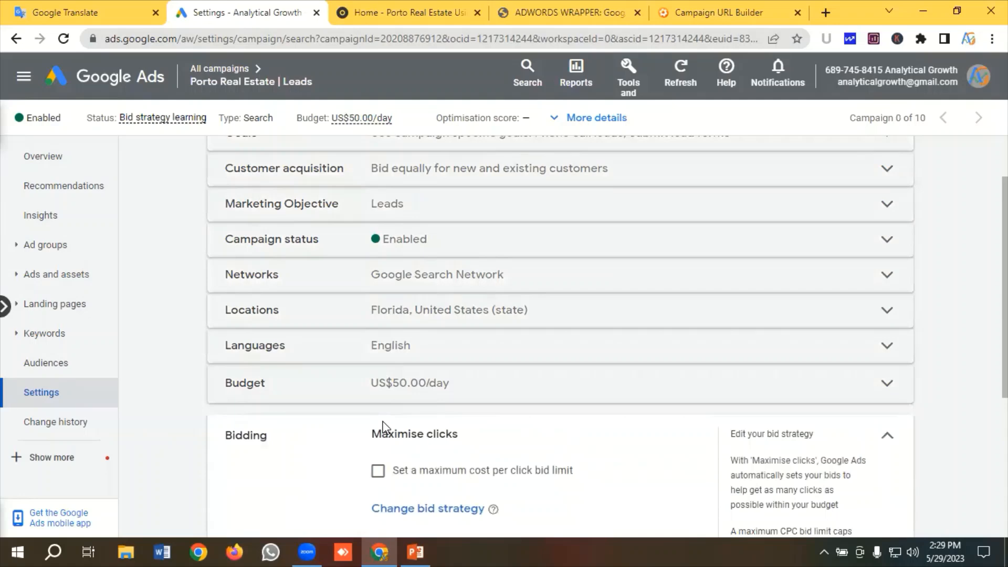
left_click(434, 437)
scroll(434, 440, "down", 3)
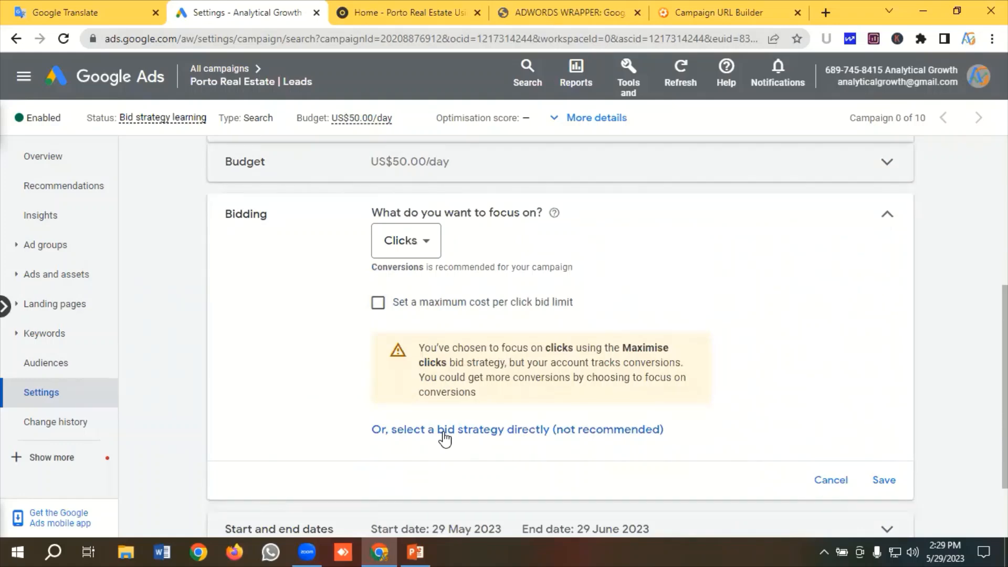
left_click(444, 431)
left_click(389, 250)
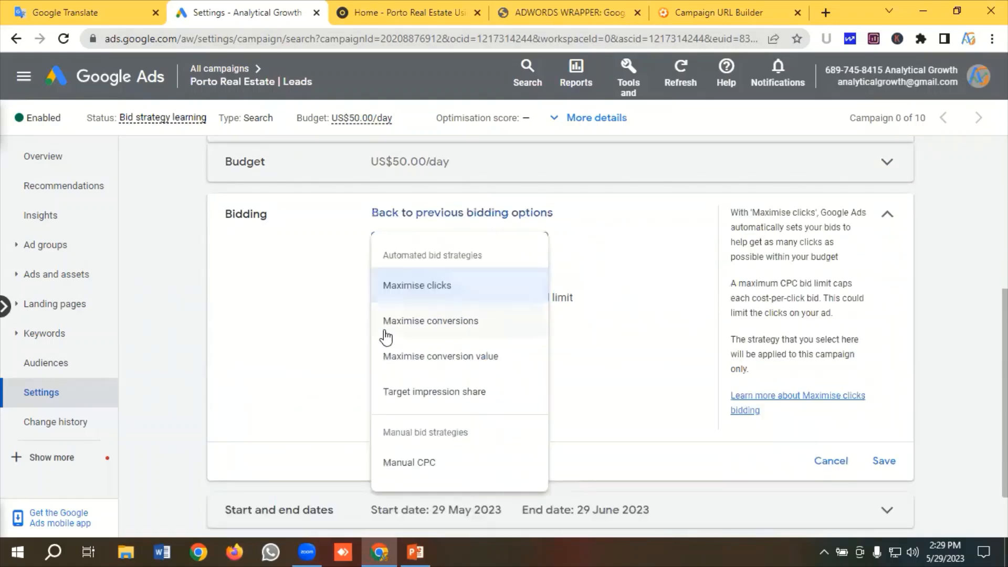
left_click(405, 469)
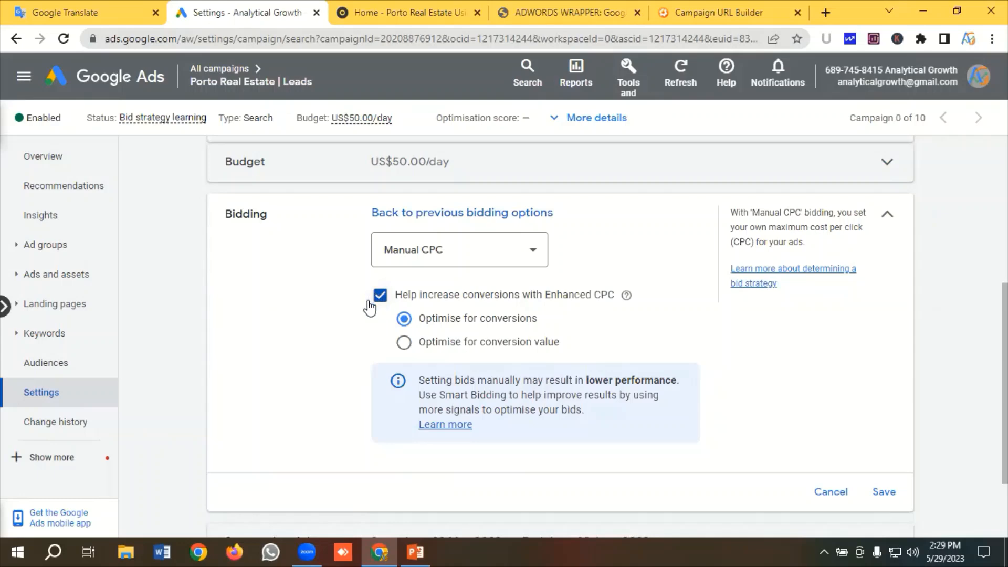
left_click(877, 497)
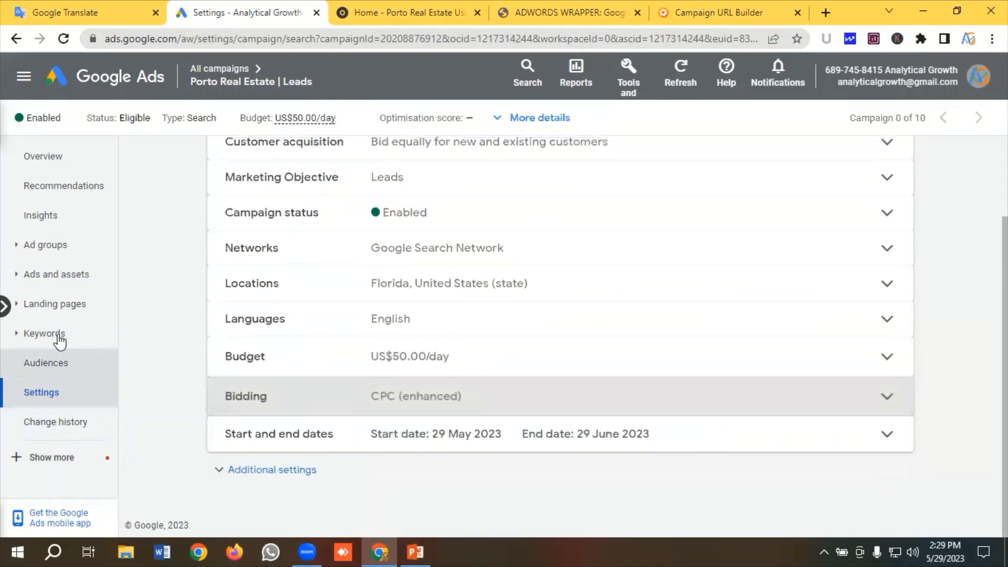
Copy the campaign's responsive search ad from the Residential Properties Phrase ad group
left_click(53, 276)
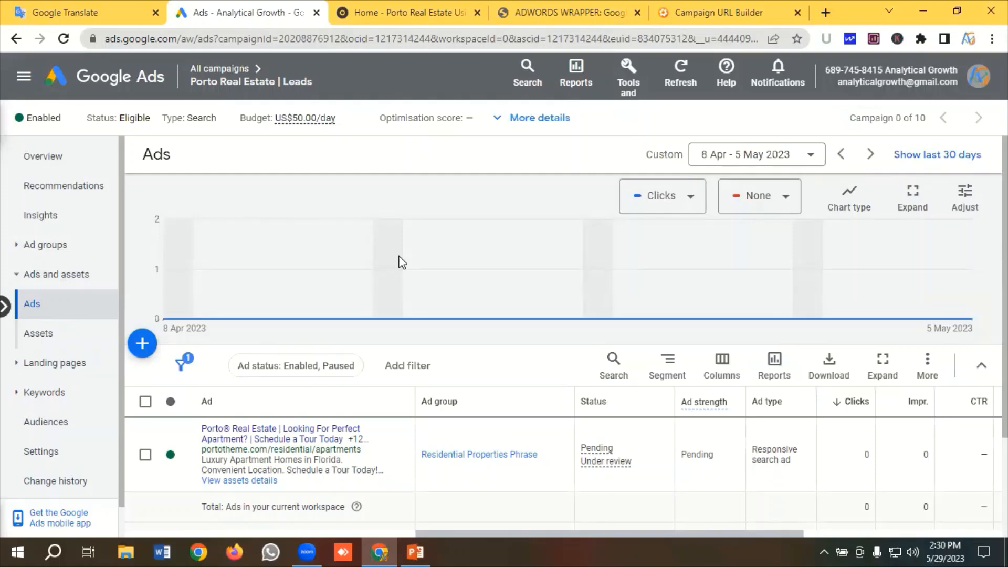
scroll(206, 419, "down", 2)
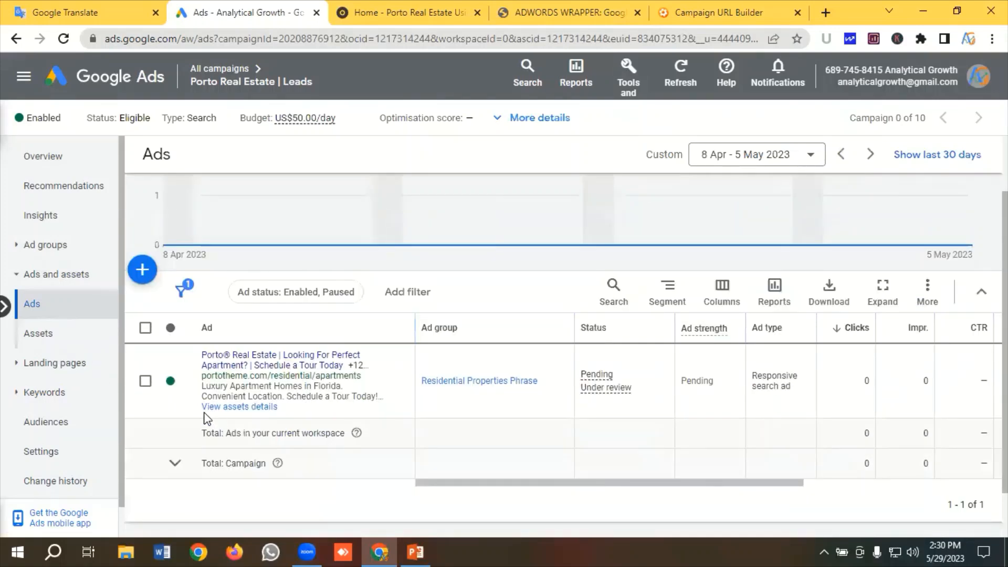
left_click(146, 382)
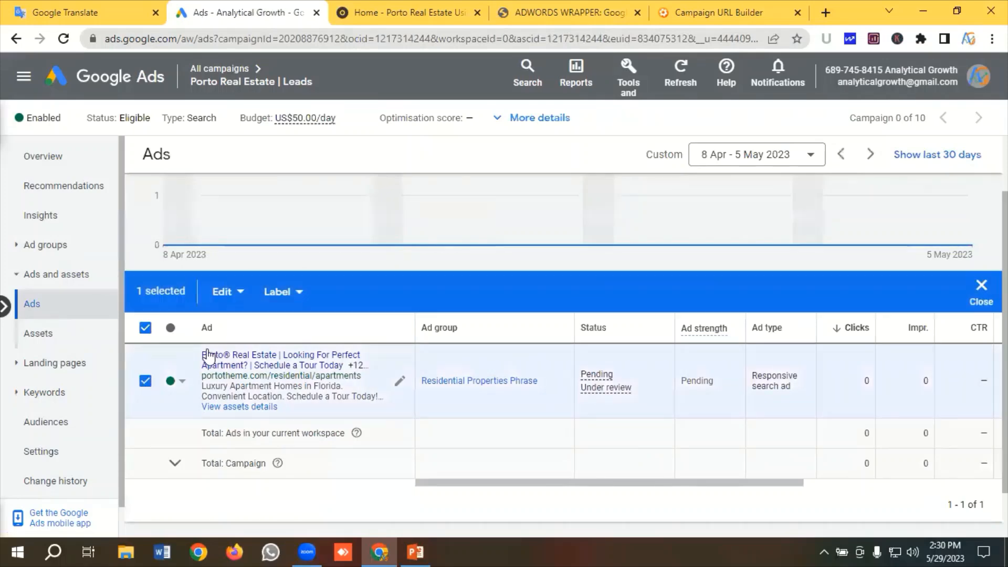
left_click(230, 294)
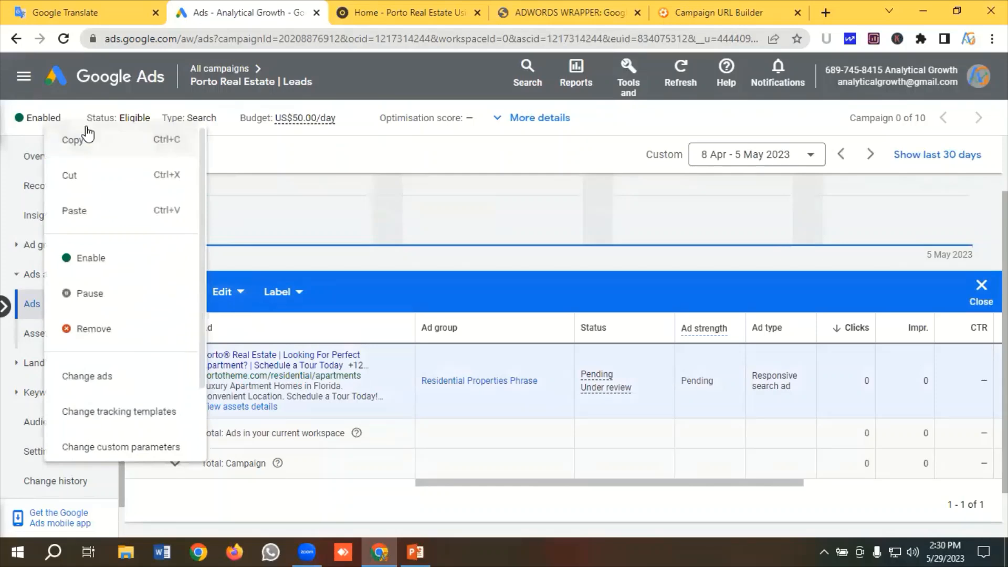
left_click(73, 141)
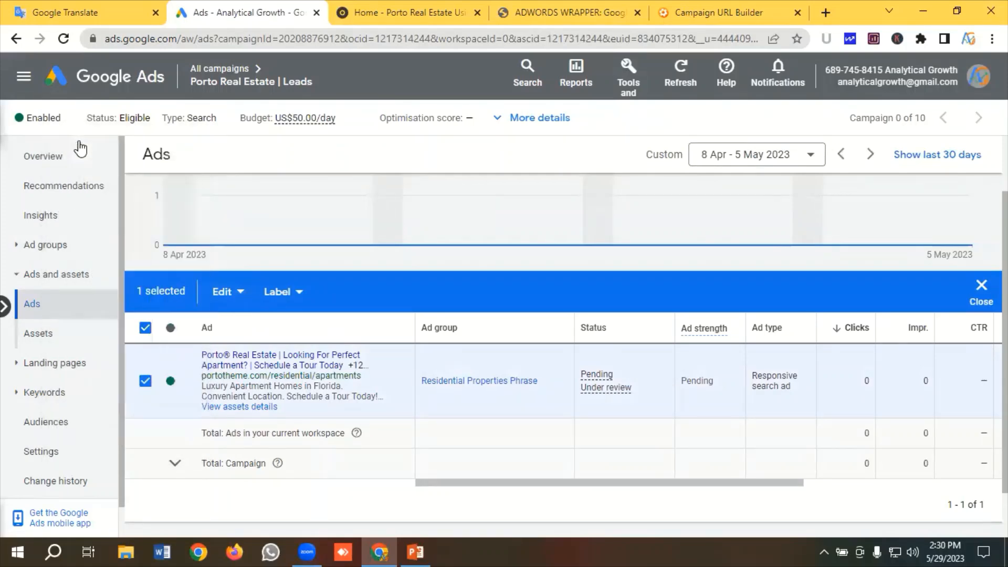
Paste the copied ad into the Residential Properties Phrase ad group of the "Porto Real Estate | Leads" campaign
left_click(227, 294)
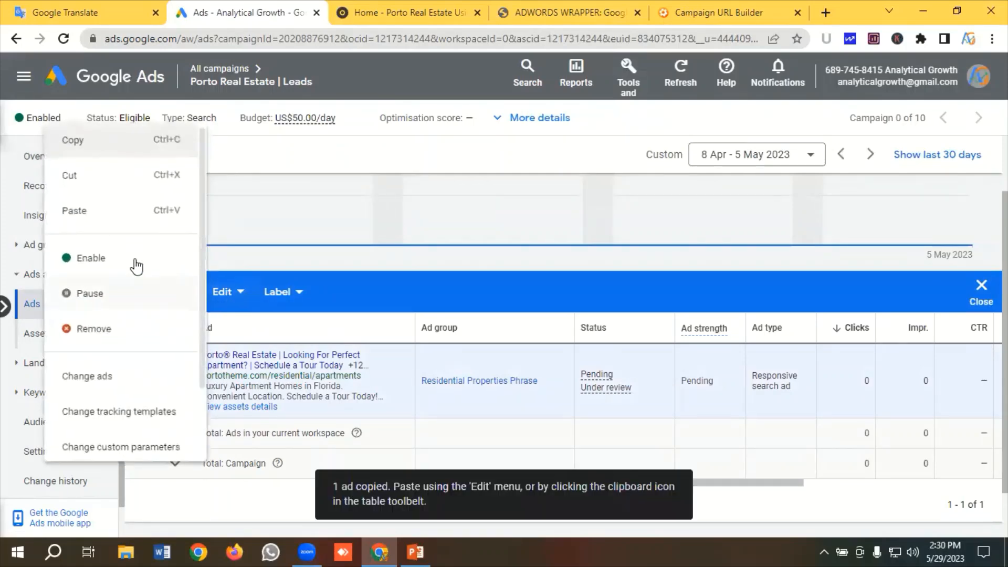
left_click(82, 220)
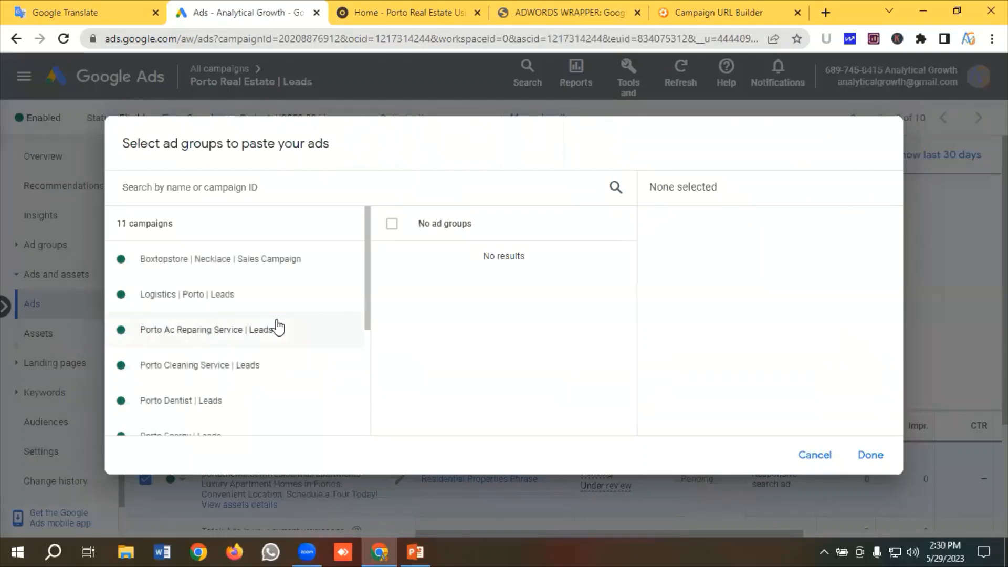
scroll(278, 327, "down", 2)
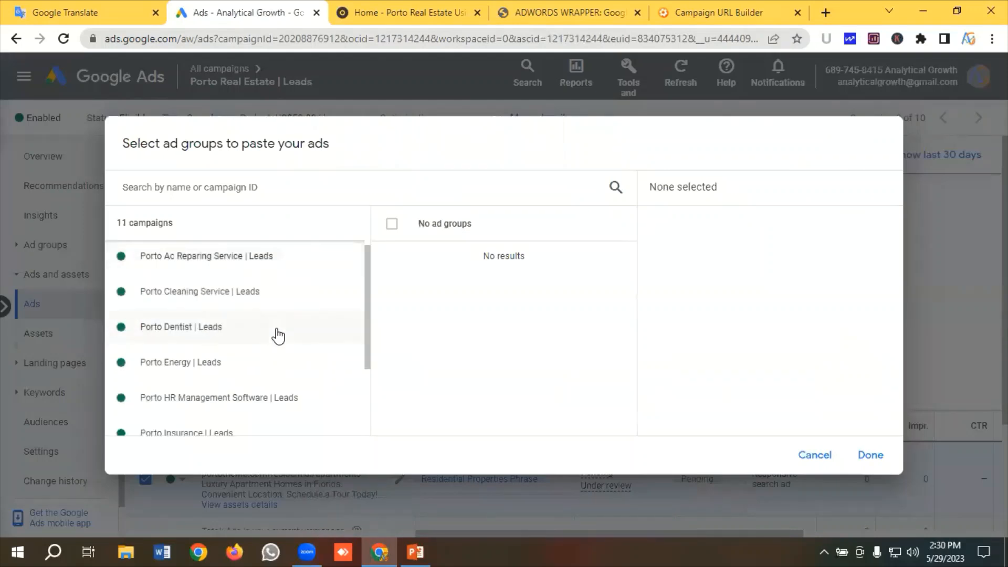
scroll(279, 336, "down", 2)
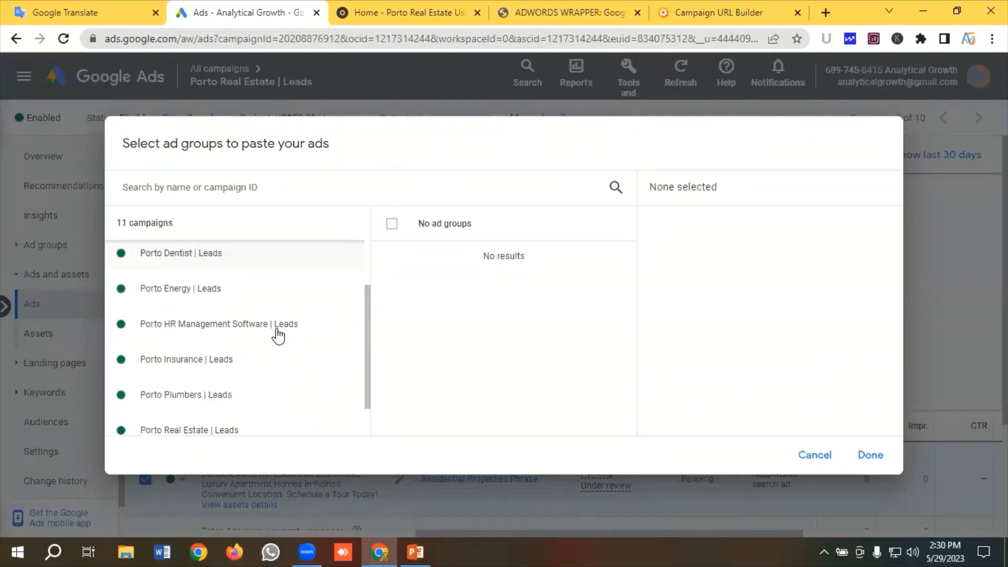
scroll(278, 336, "down", 1)
left_click(266, 386)
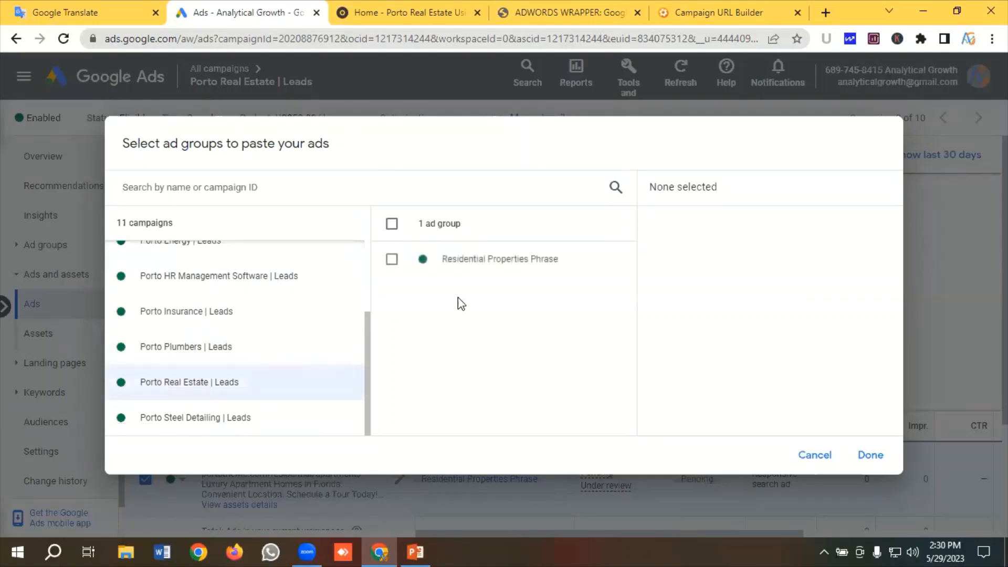
left_click(492, 271)
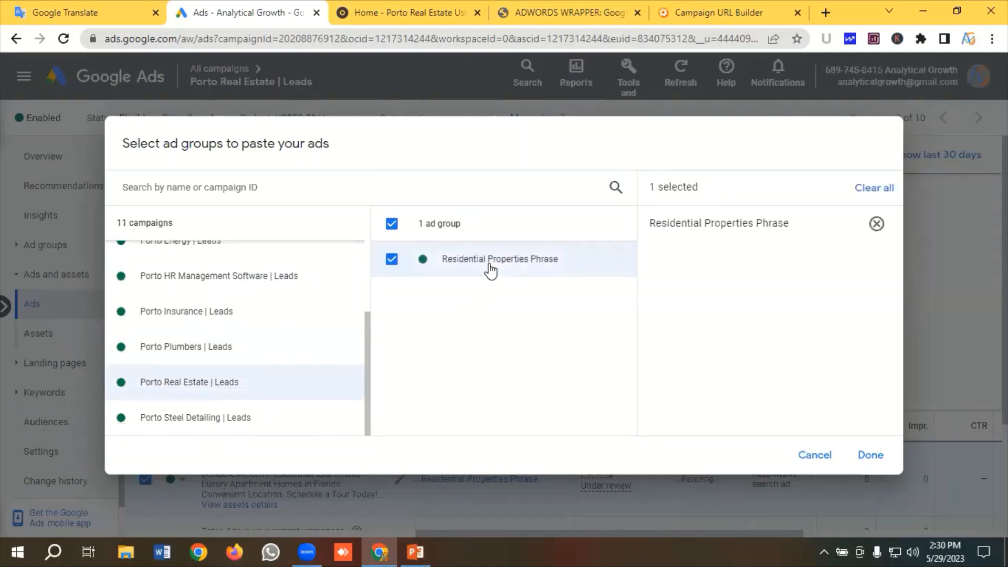
left_click(871, 455)
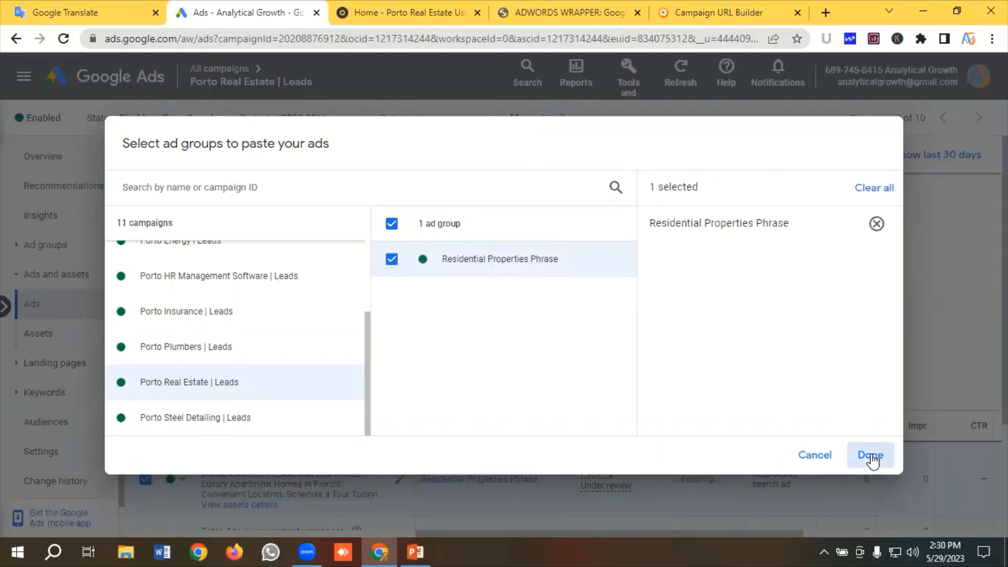
Paste the ad into Residential Properties Phrase as a duplicate, paused after pasting, and clear the selection of the original ad
left_click(152, 250)
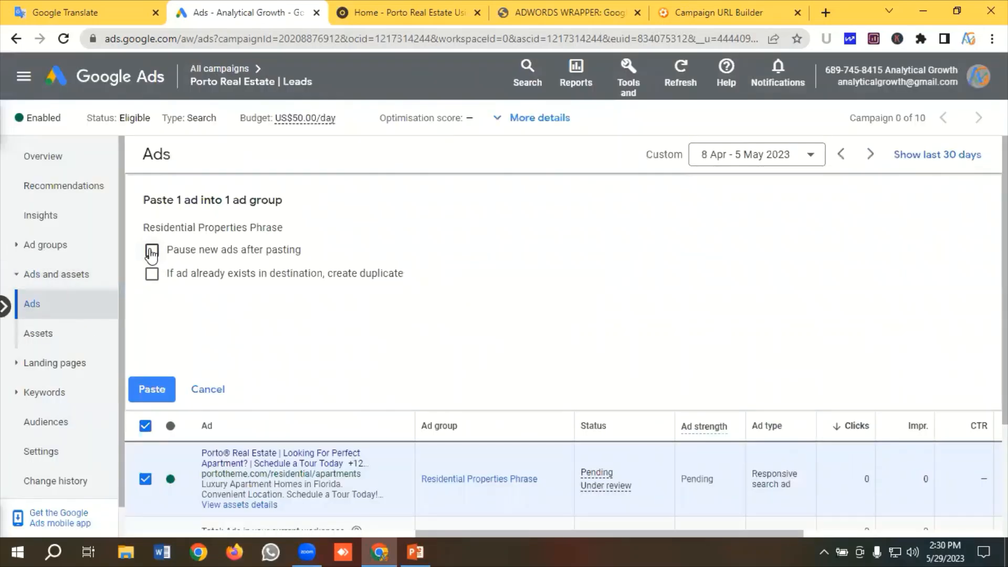
left_click(152, 274)
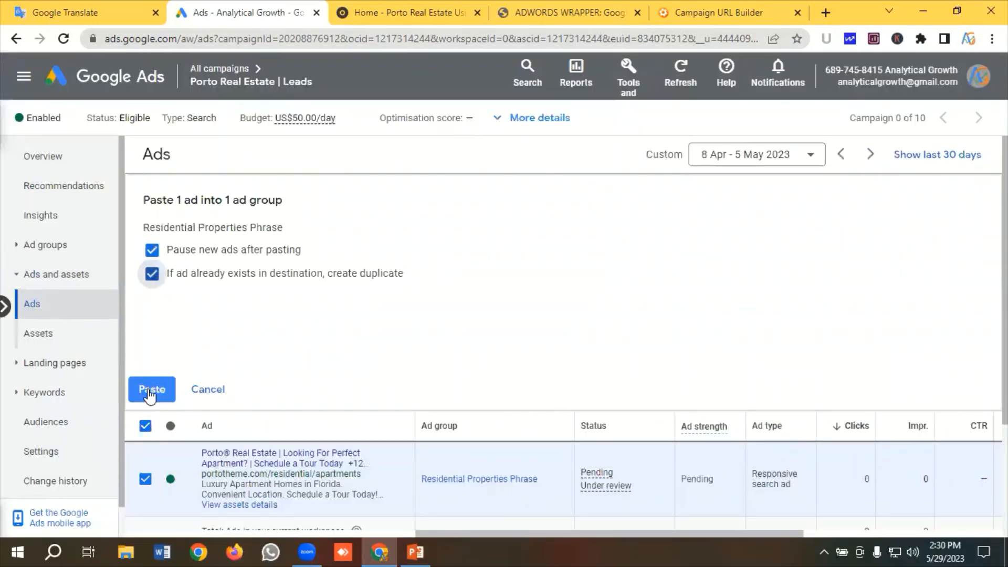
left_click(151, 391)
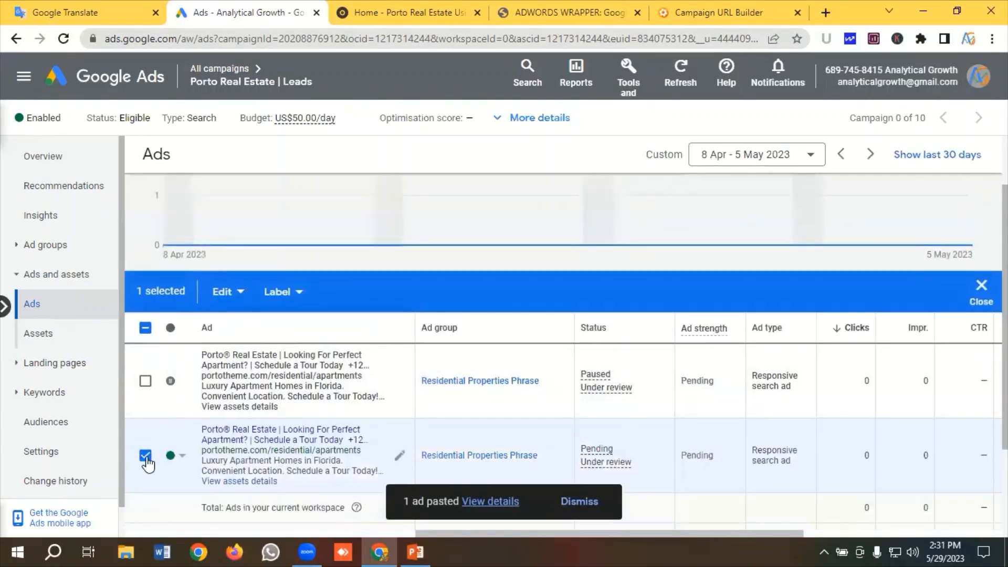
left_click(146, 456)
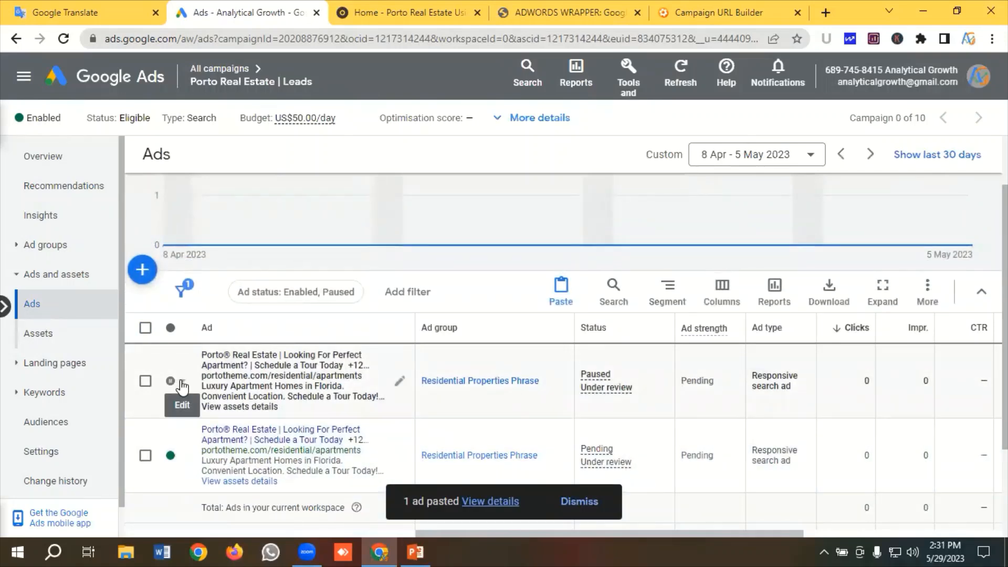
Open the paused ad copy for editing and pin the headline "Porto® Real Estate" to position 1
left_click(181, 385)
left_click(195, 375)
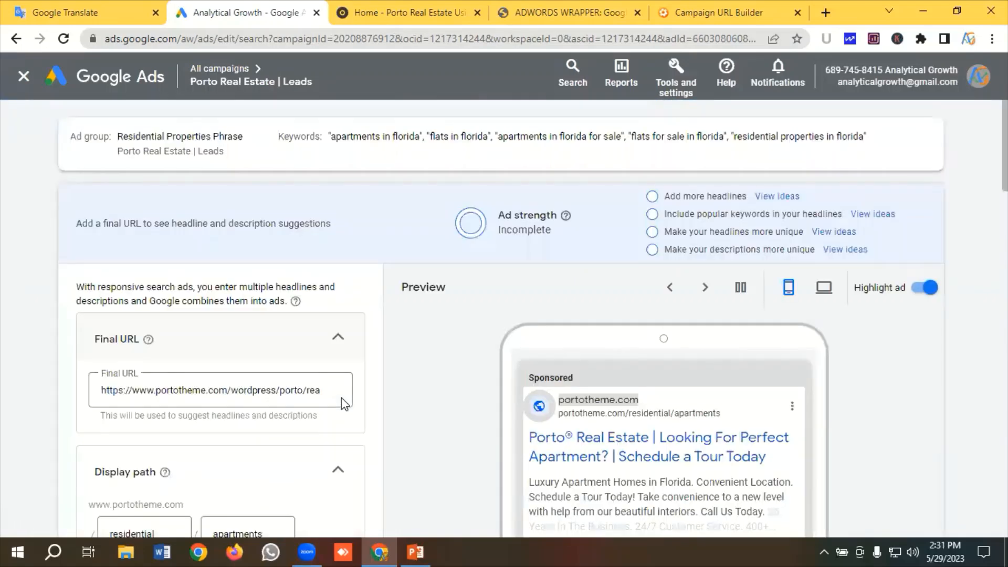
scroll(341, 405, "down", 3)
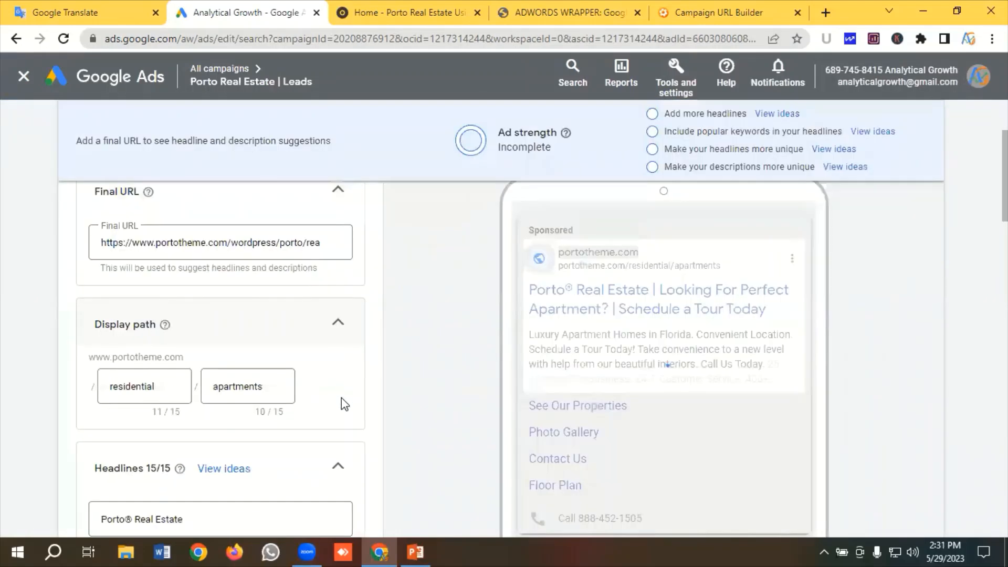
scroll(216, 386, "down", 5)
scroll(216, 386, "down", 1)
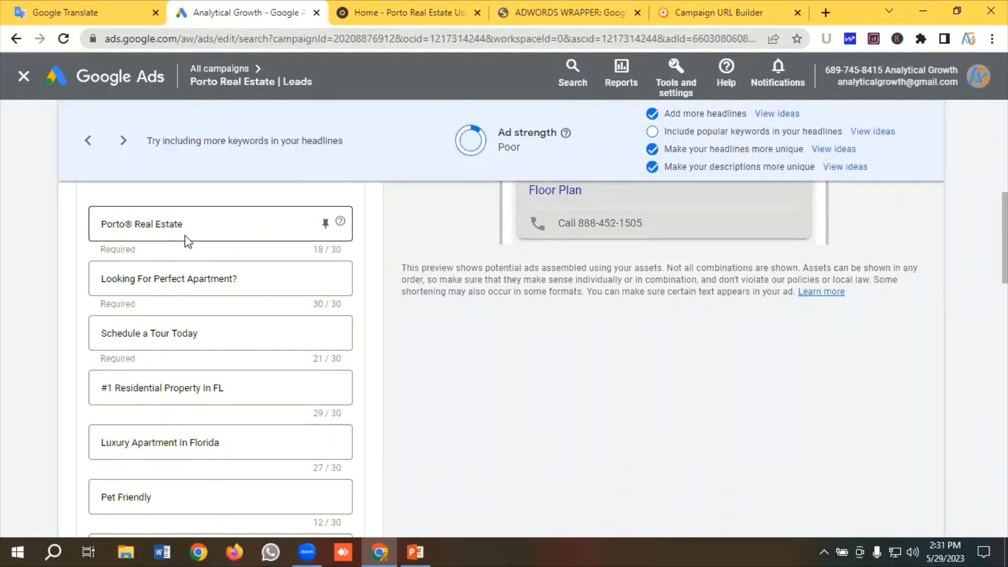
left_click(325, 225)
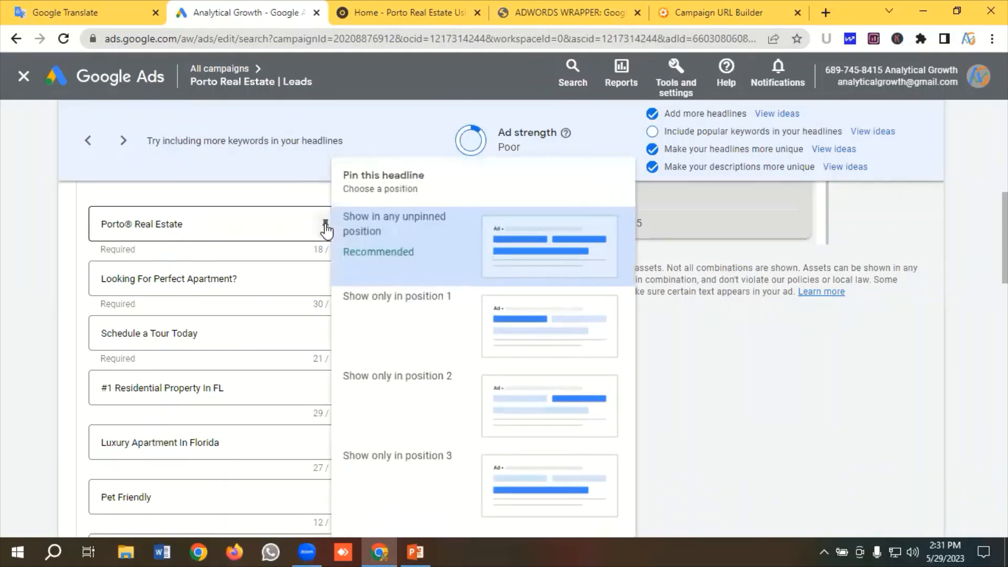
left_click(518, 329)
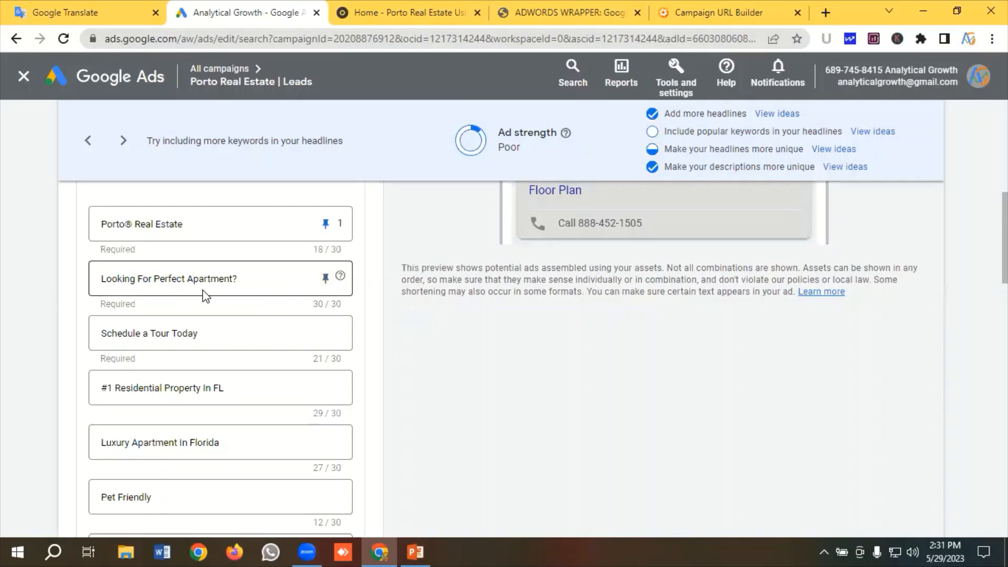
Pin the headline "Looking For Perfect Apartment?" to position 2 and "Schedule a Tour Today" to position 3
left_click(326, 278)
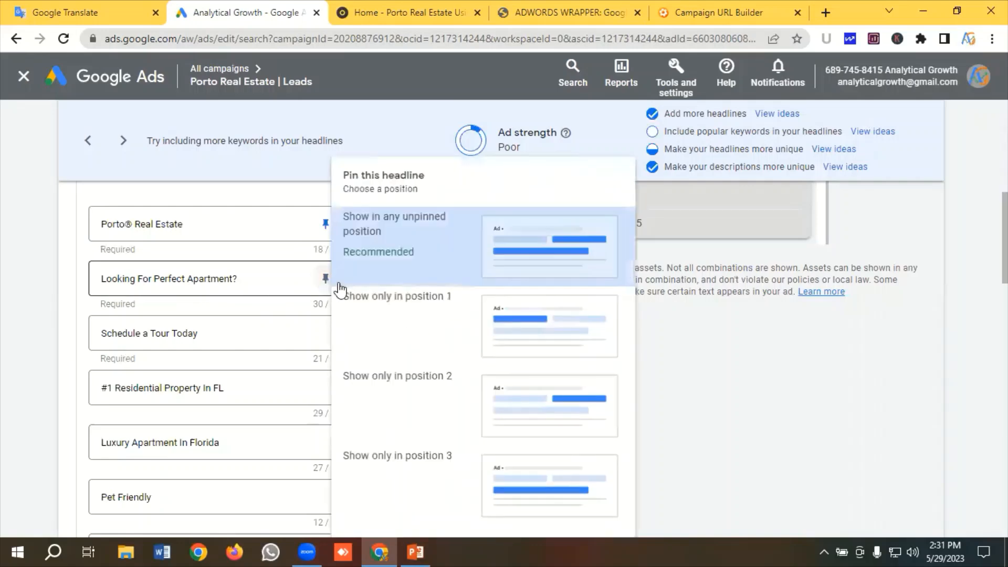
left_click(487, 418)
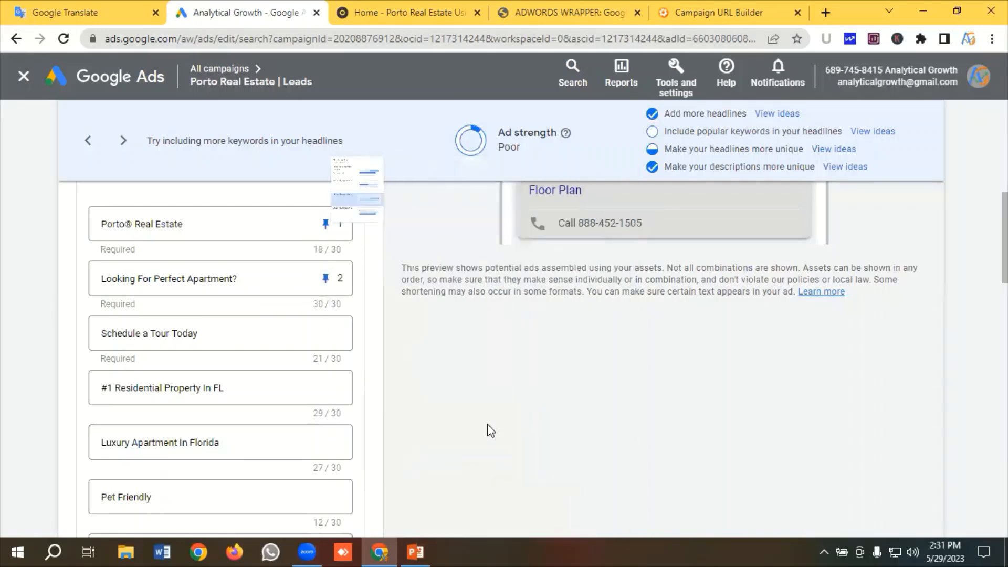
scroll(295, 321, "down", 2)
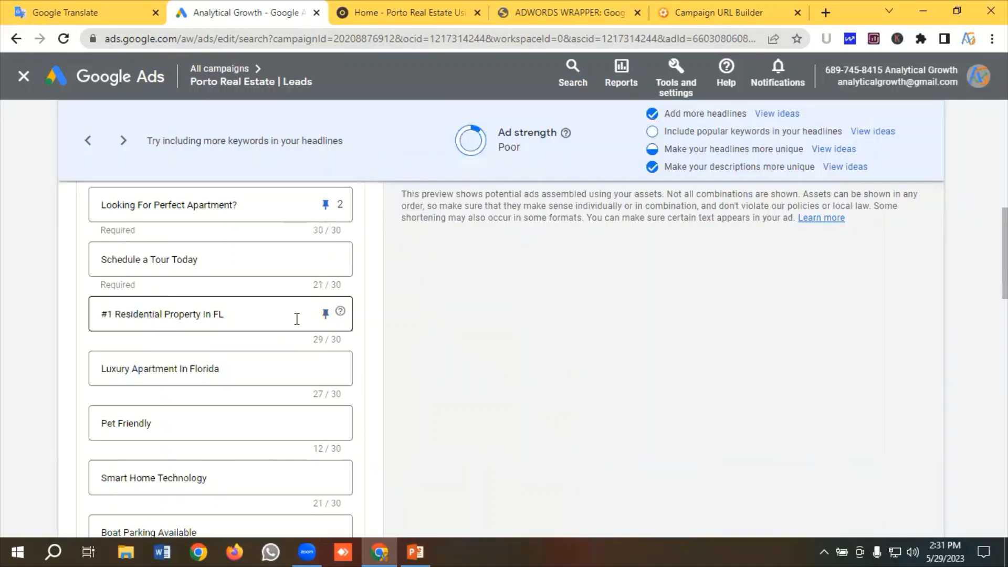
left_click(323, 263)
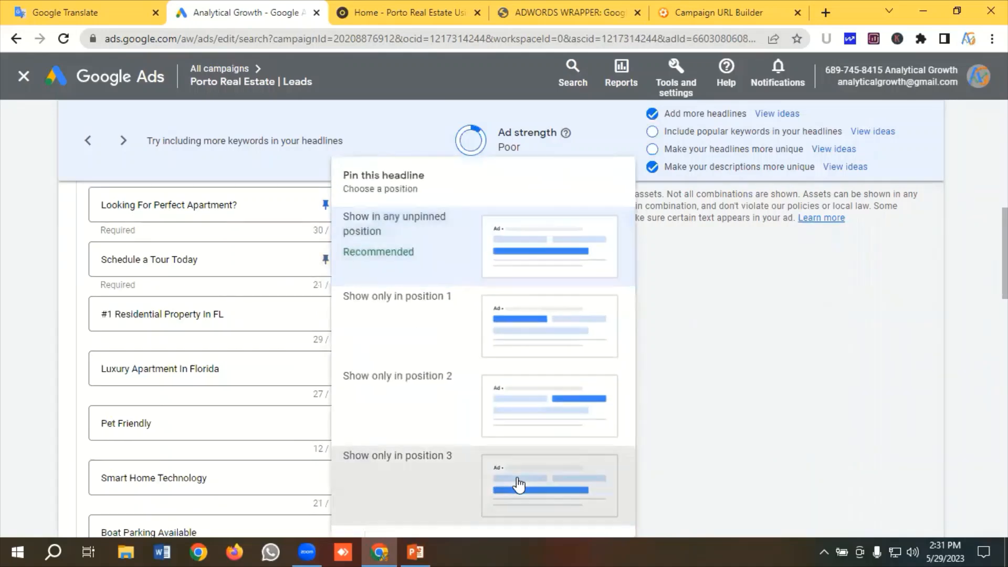
left_click(515, 479)
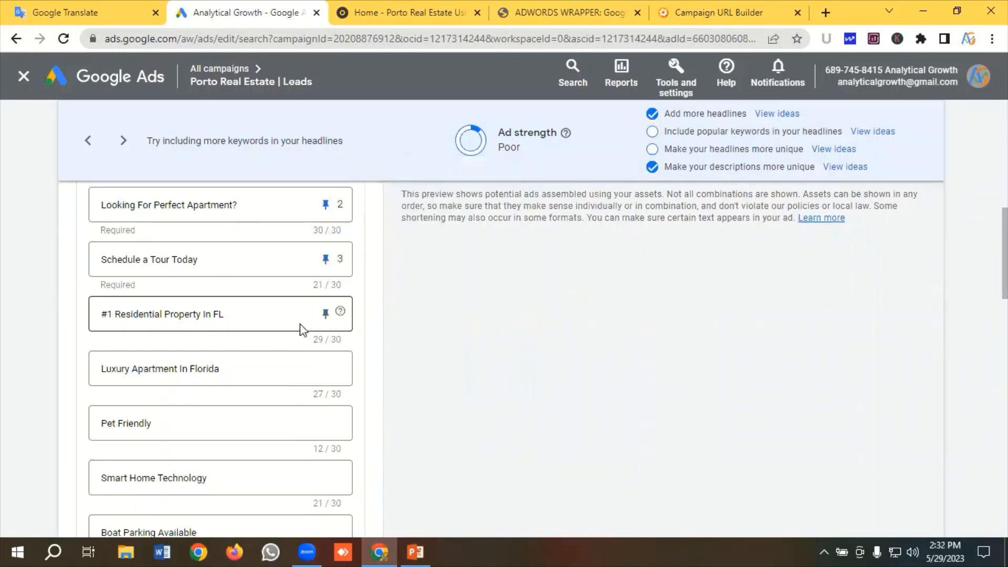
Pin the headlines "#1 Residential Property In FL" and "Luxury Apartment In Florida" to position 2
left_click(323, 315)
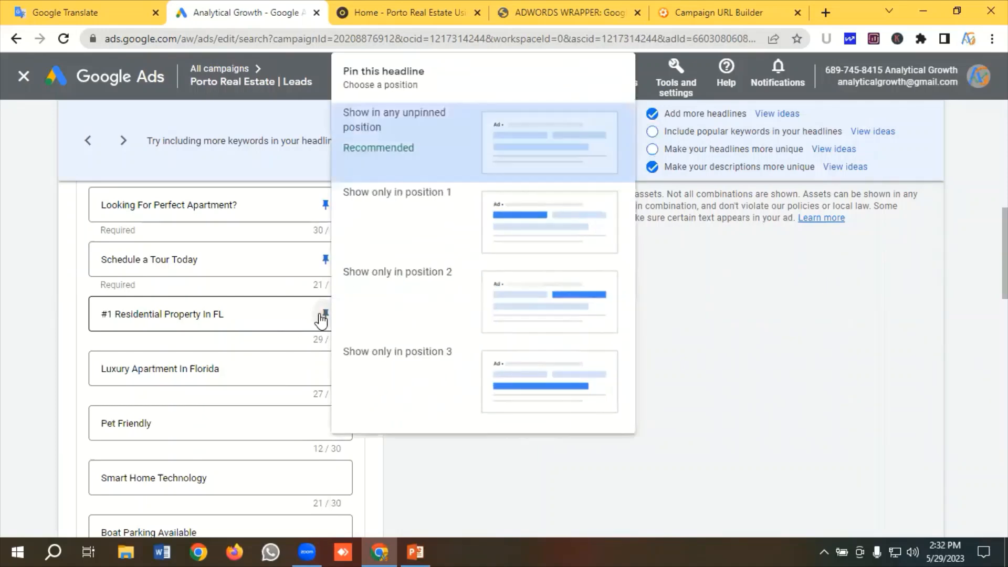
left_click(518, 315)
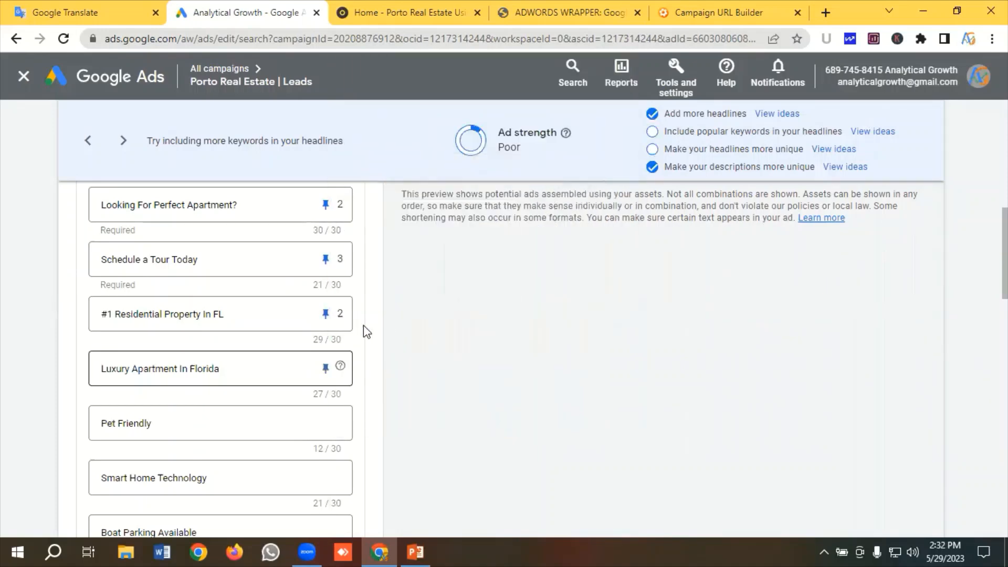
left_click(325, 368)
left_click(556, 319)
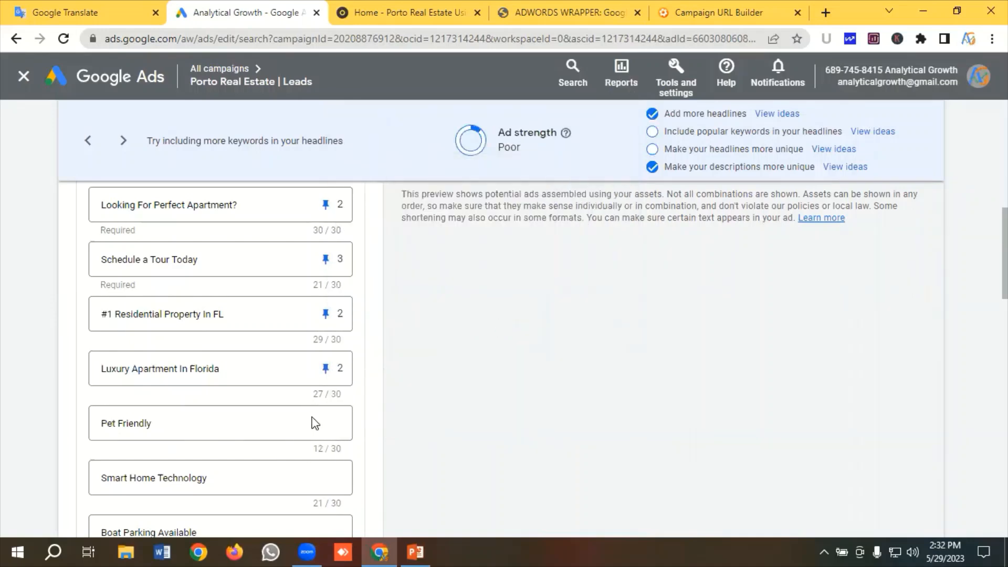
Pin the headlines "Pet Friendly" and "Smart Home Technology" to position 3
left_click(325, 423)
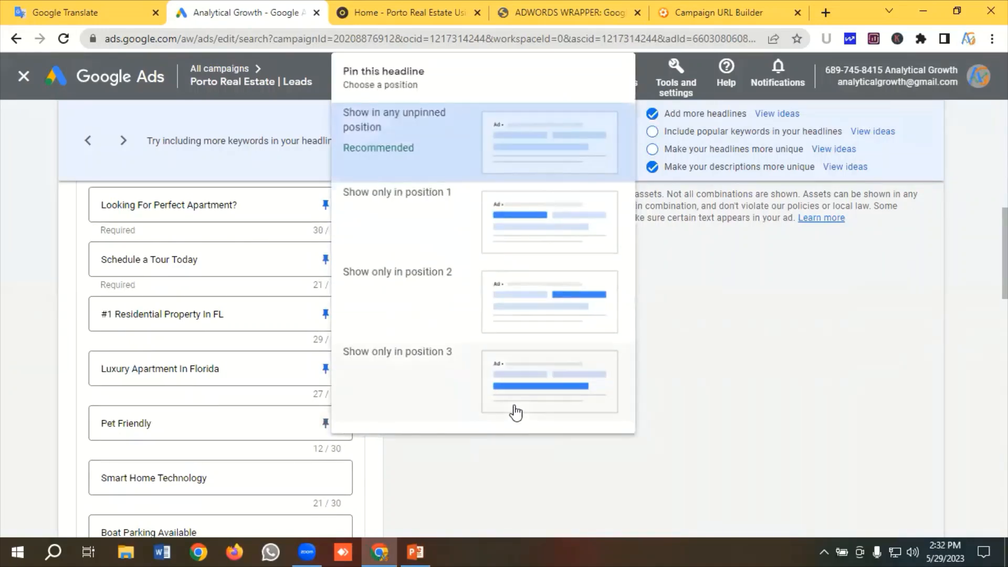
left_click(515, 412)
scroll(252, 401, "down", 3)
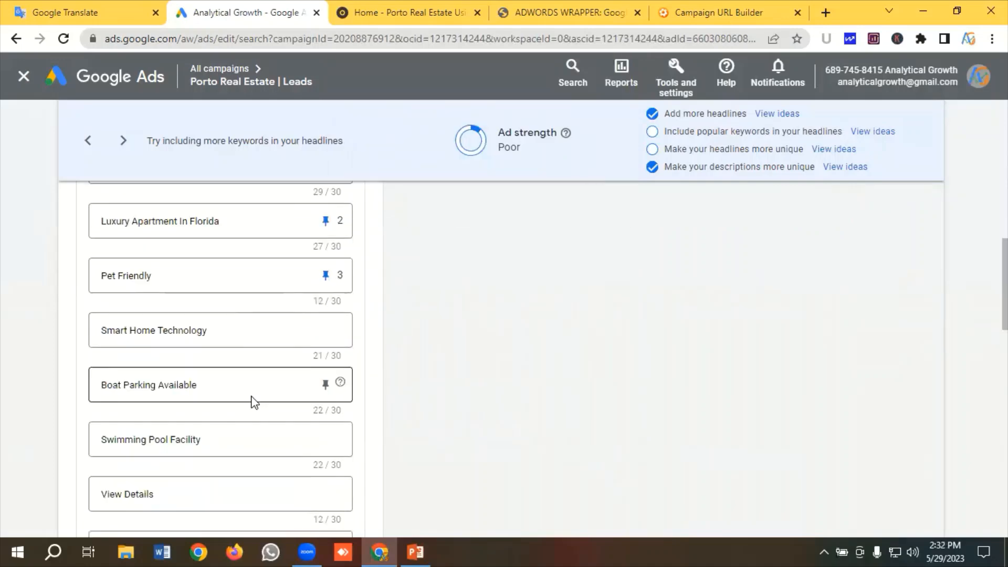
left_click(325, 330)
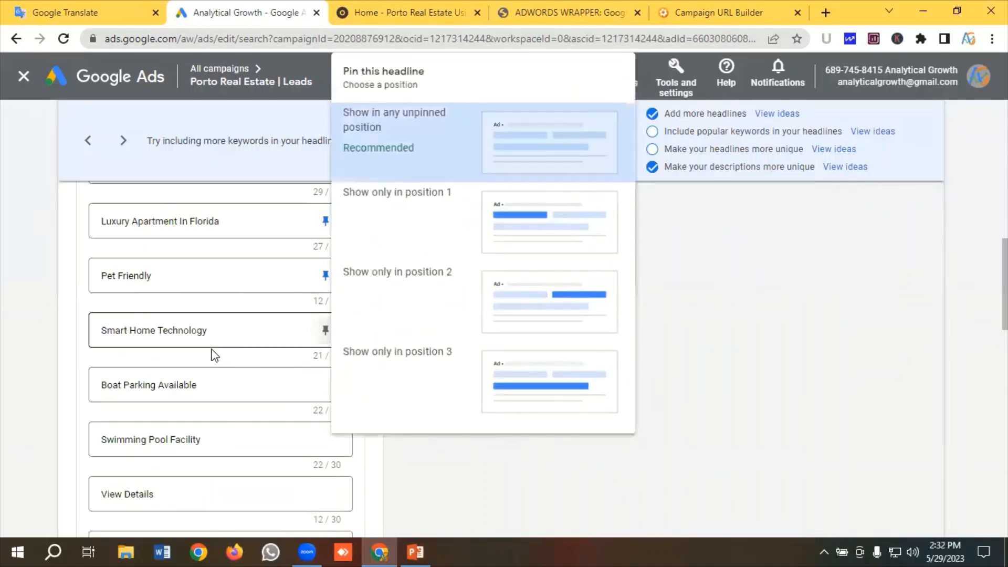
left_click(522, 346)
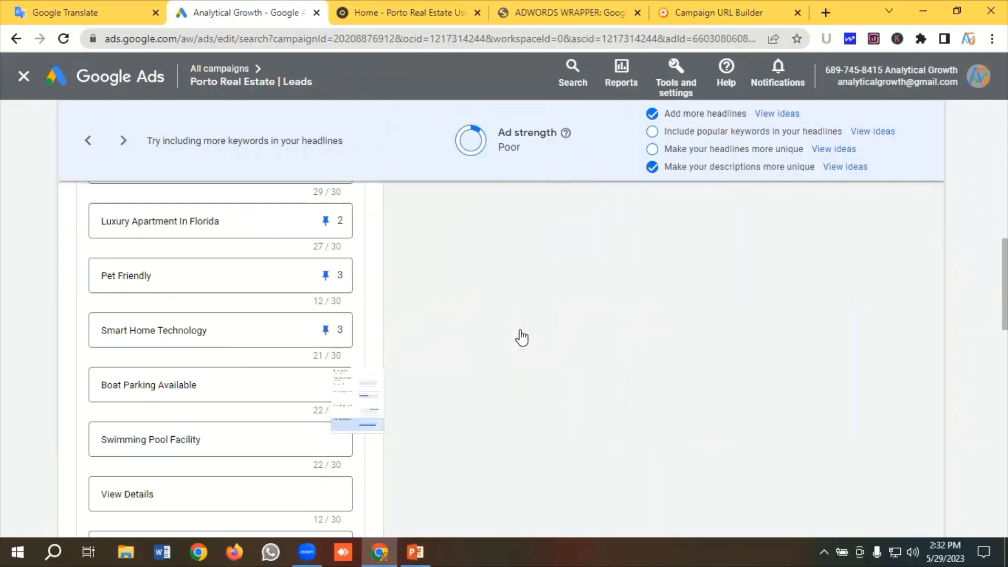
Pin the headlines "Boat Parking Available", "Swimming Pool Facility" and "View Details" to position 3
scroll(520, 338, "down", 1)
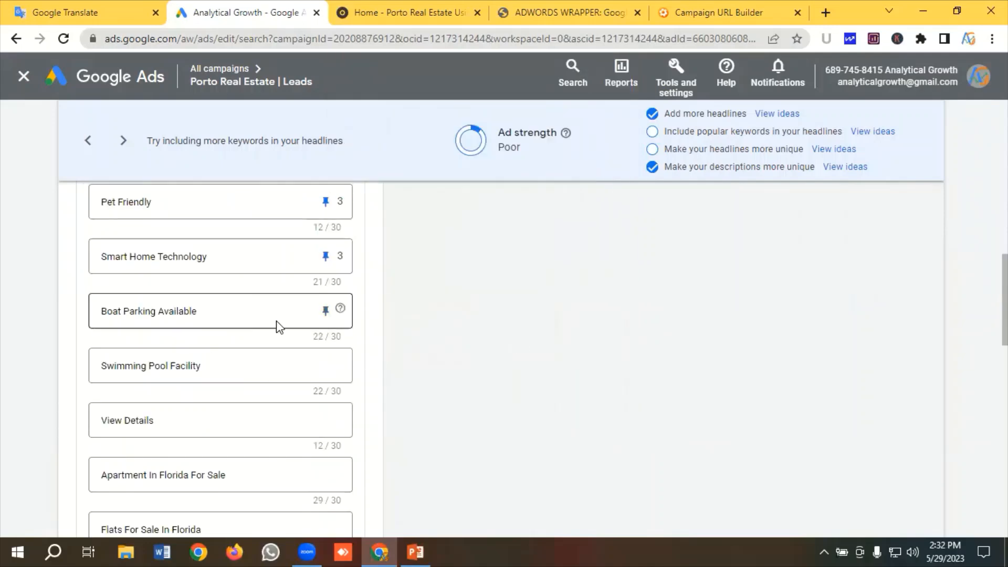
left_click(326, 312)
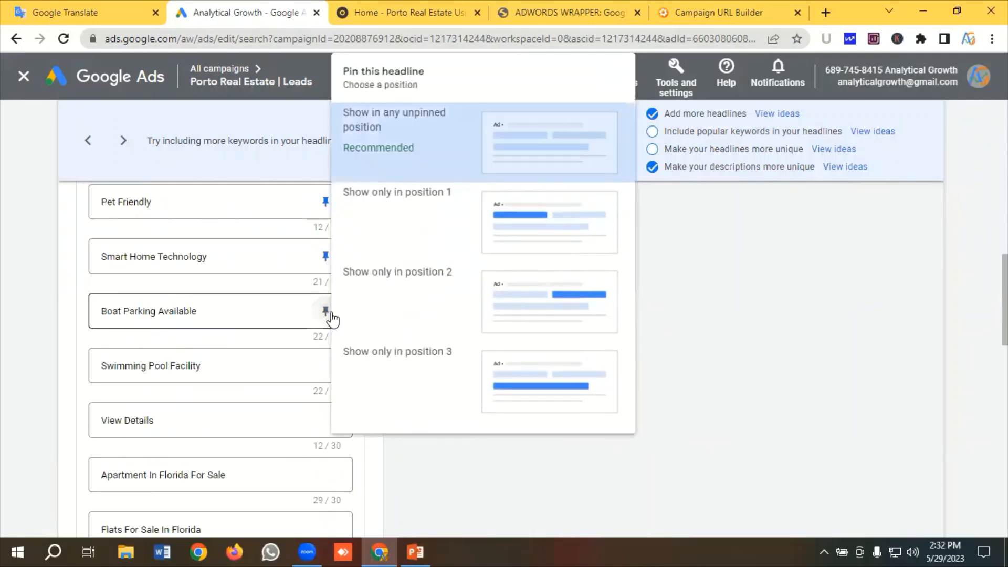
left_click(441, 346)
left_click(326, 366)
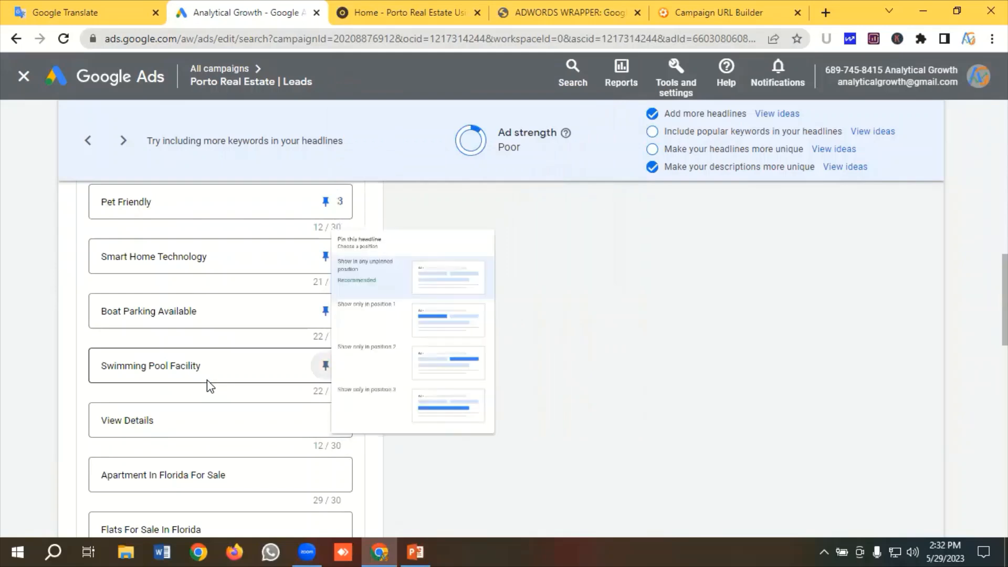
left_click(441, 368)
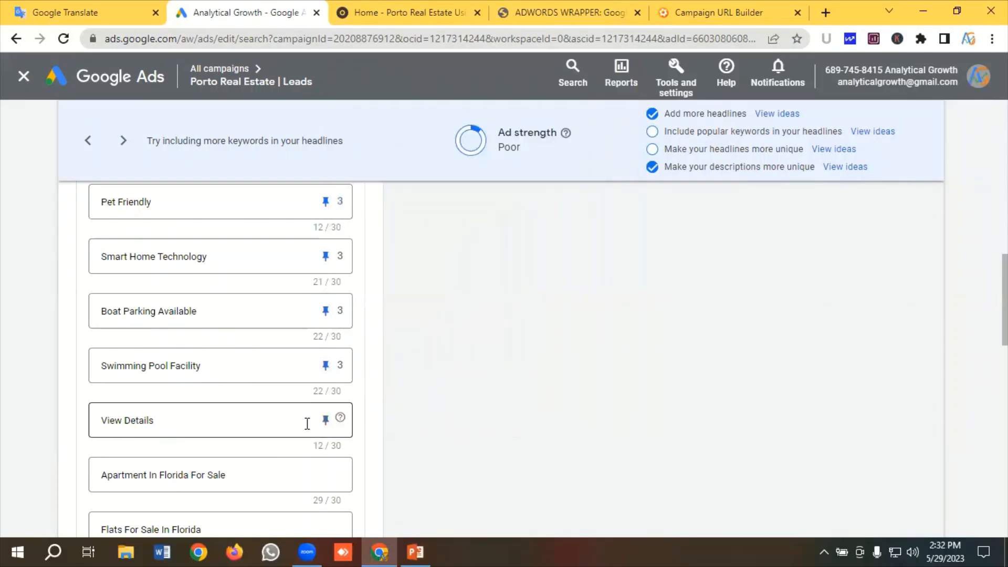
left_click(326, 420)
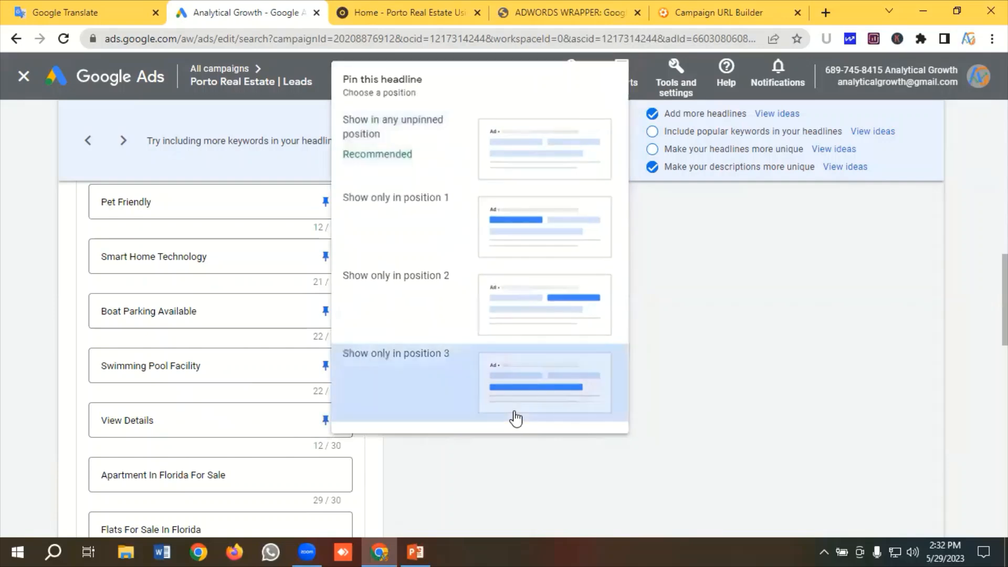
left_click(514, 418)
Pin the headlines "Apartment In Florida For Sale" and "Flats For Sale In Florida" to position 2
scroll(247, 408, "down", 1)
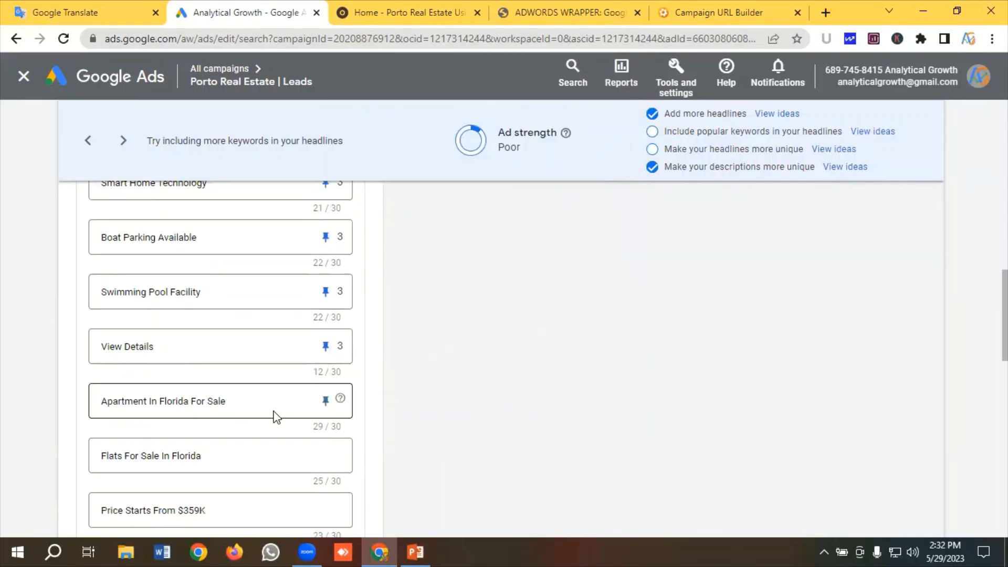
left_click(325, 401)
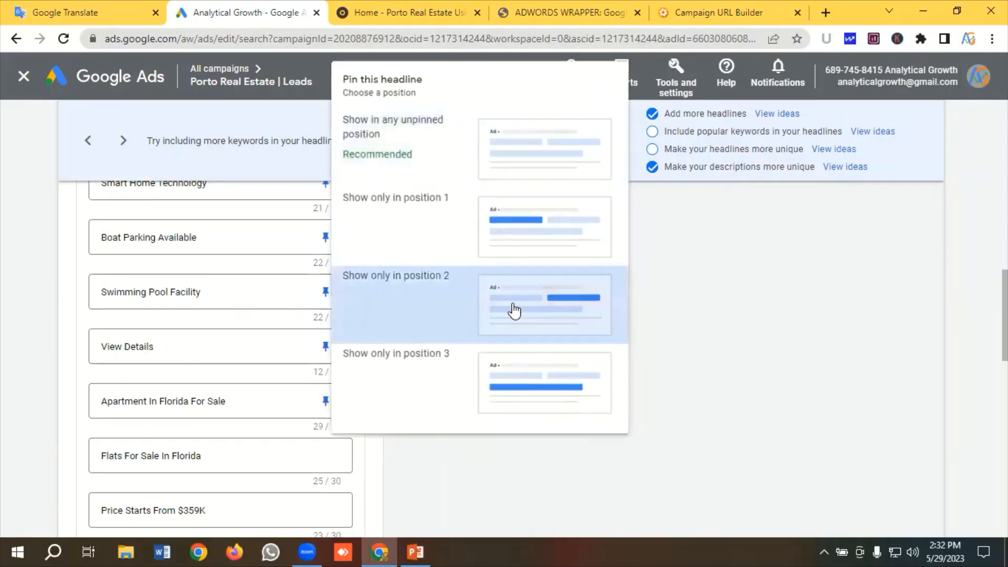
left_click(515, 311)
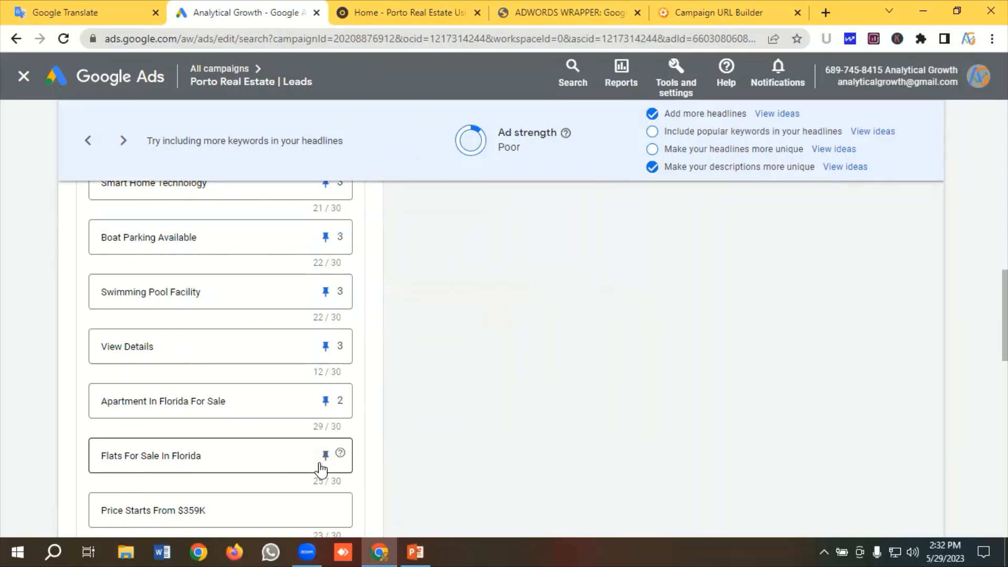
left_click(324, 458)
left_click(515, 326)
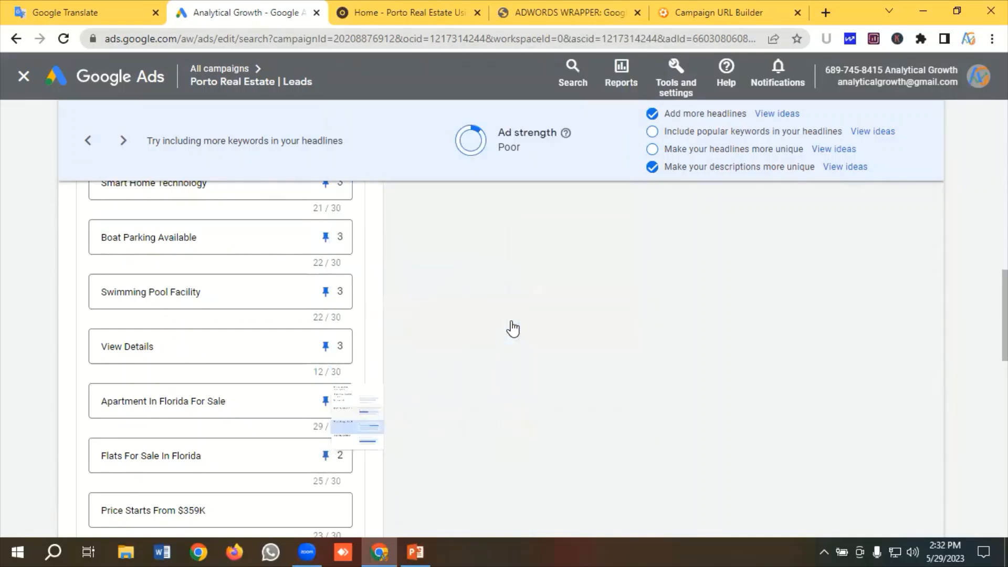
Pin the headline "Price Starts From $359K" to position 3
scroll(513, 329, "down", 1)
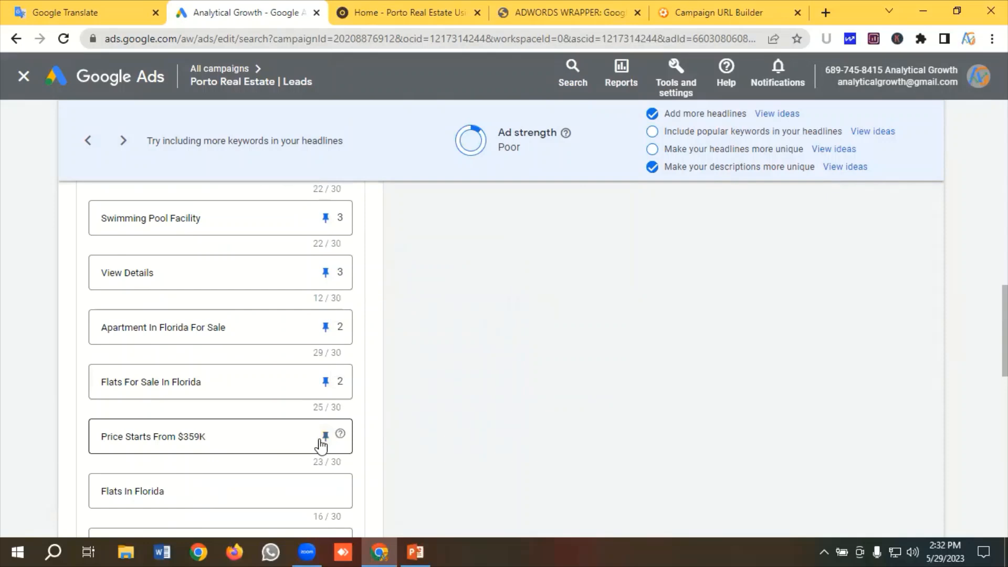
left_click(321, 445)
left_click(502, 412)
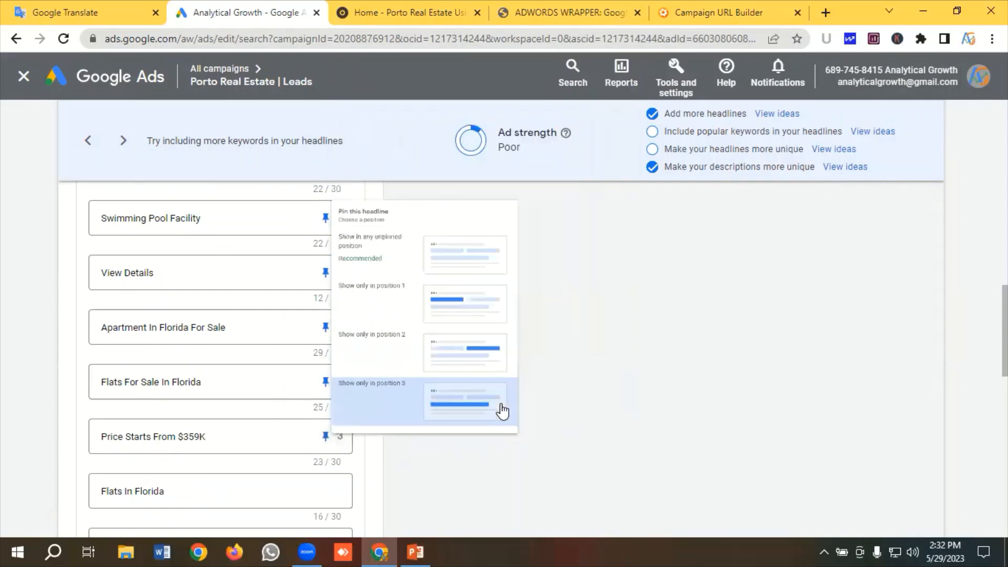
Pin the headline "Flats In Florida" to position 2 and "Contact Us" to position 3
scroll(211, 431, "down", 1)
mouse_move(210, 433)
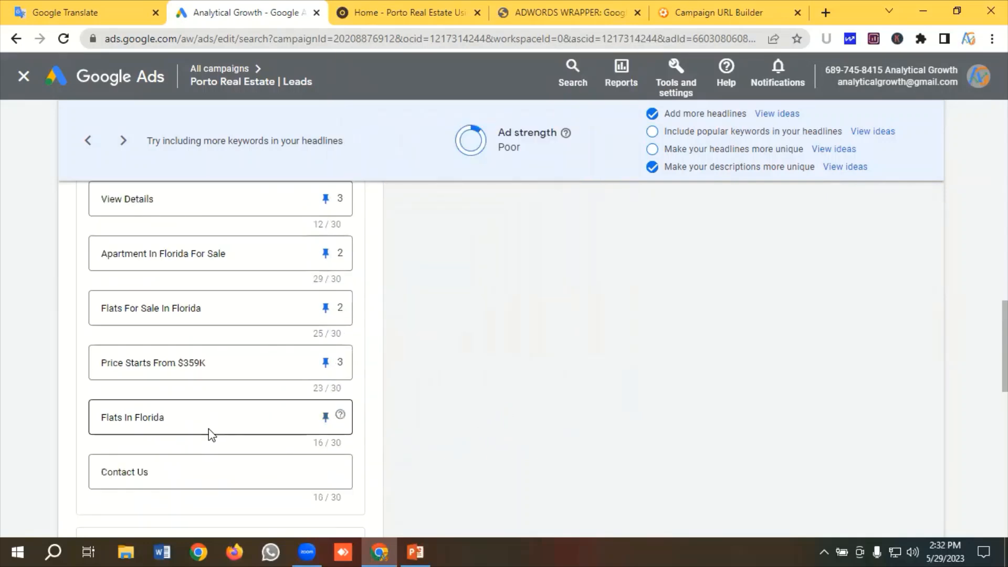
left_click(326, 417)
left_click(457, 333)
mouse_move(288, 478)
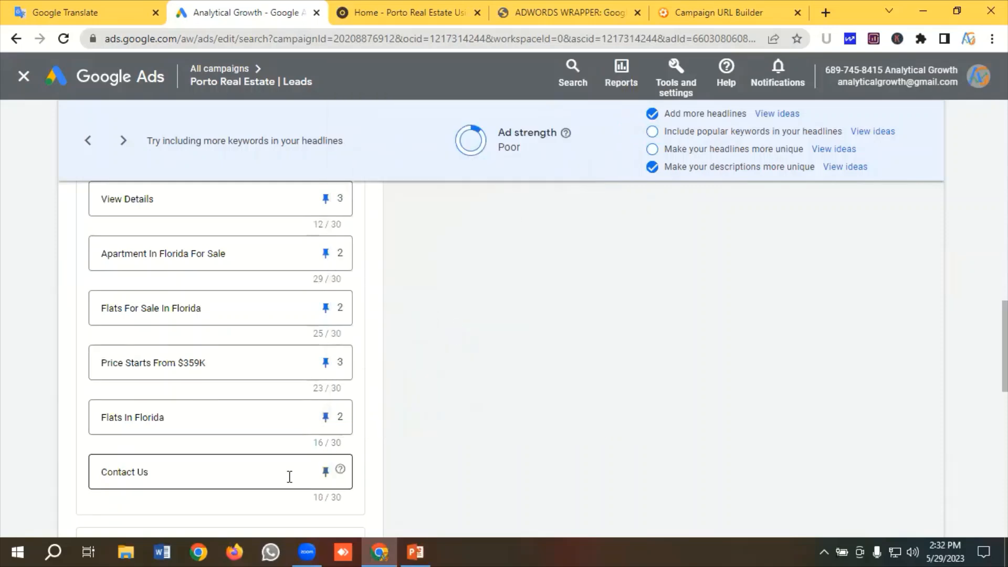
left_click(325, 475)
left_click(534, 444)
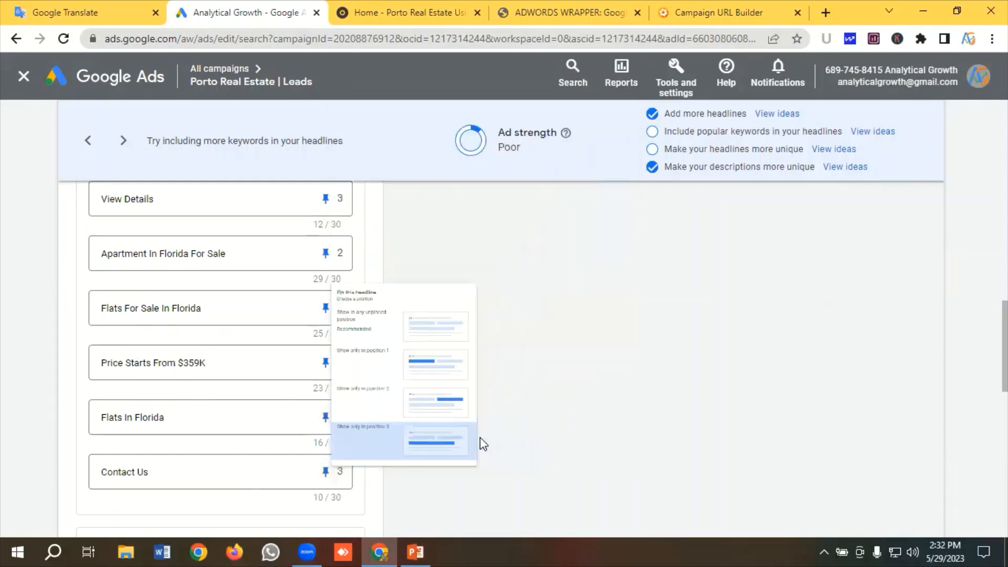
Pin the description beginning "Luxury Apartment Homes in Florida" to position 1 and "Take convenience to a new level" to position 2
scroll(175, 391, "down", 3)
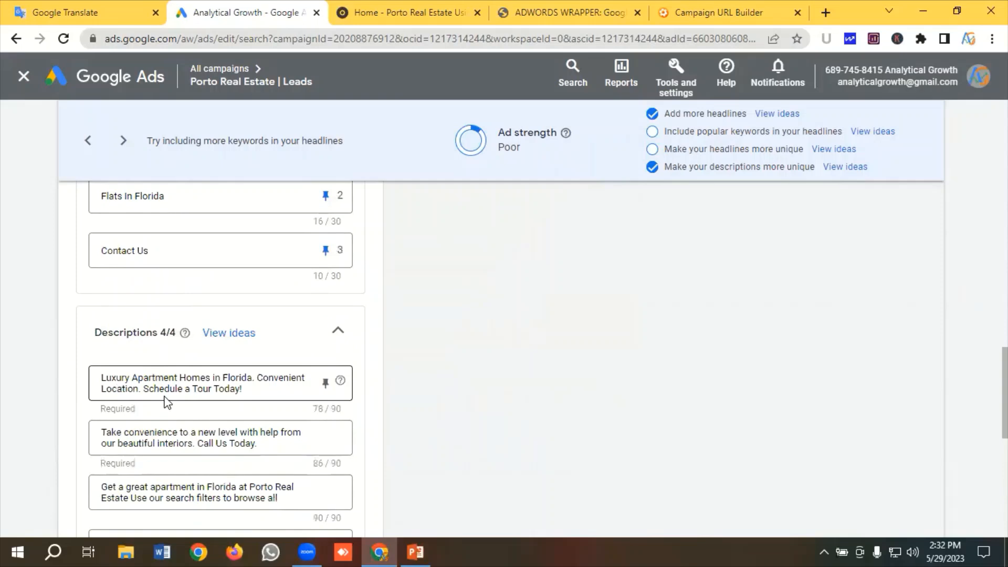
scroll(166, 402, "down", 1)
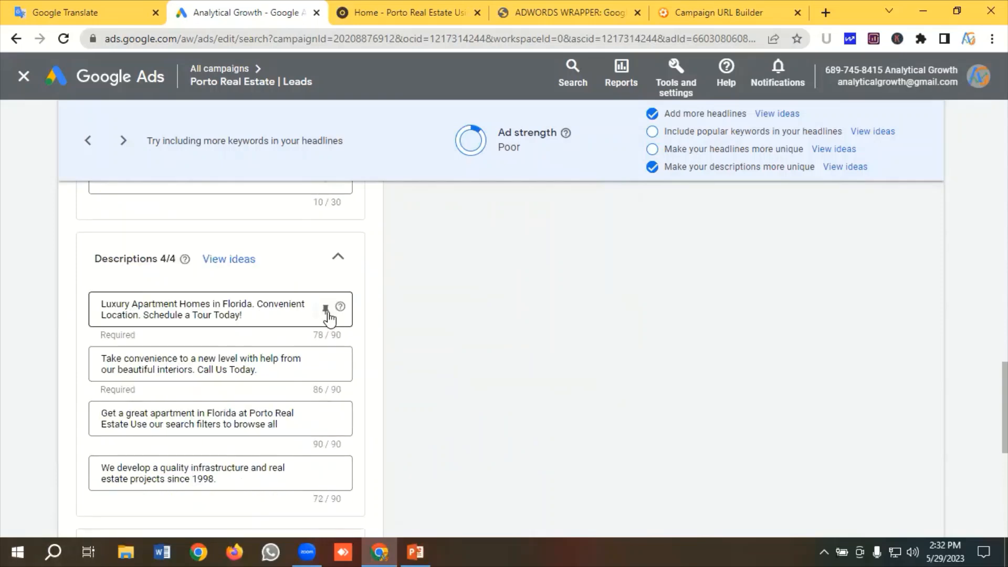
left_click(325, 310)
left_click(536, 243)
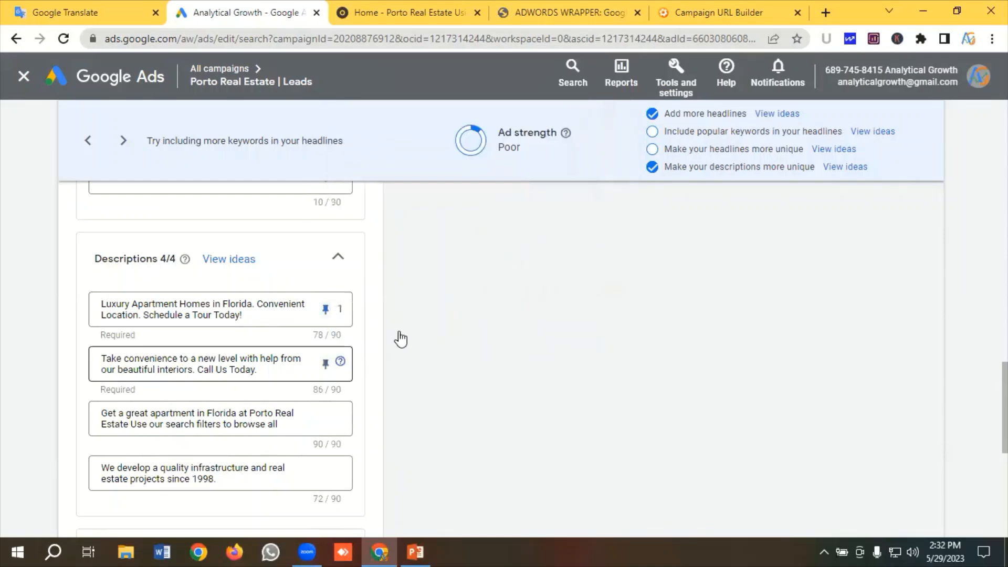
left_click(326, 364)
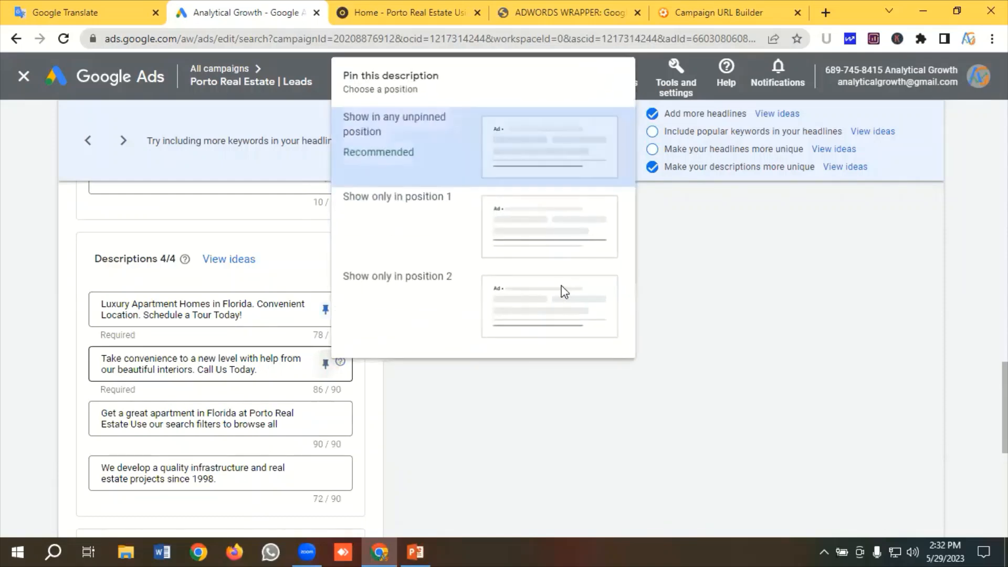
left_click(547, 309)
Pin the description beginning "Get a great apartment in Florida" to position 1 and "We develop a quality infrastructure" to position 2
left_click(326, 419)
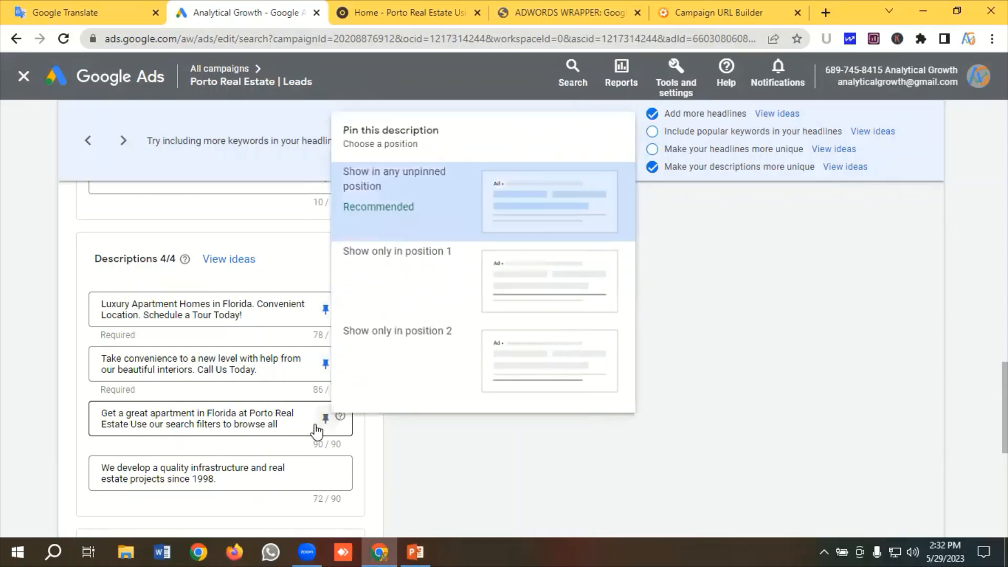
left_click(516, 289)
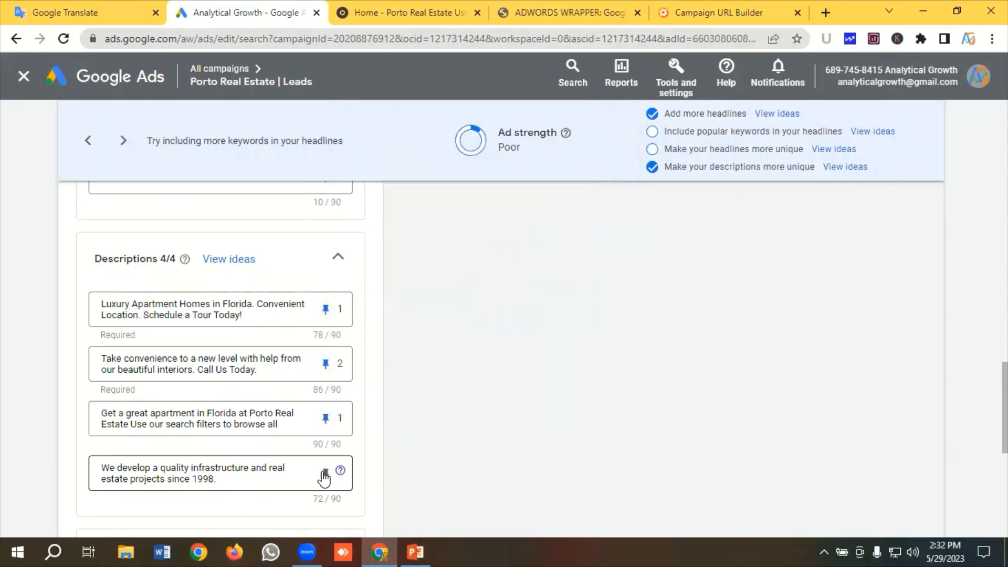
left_click(325, 474)
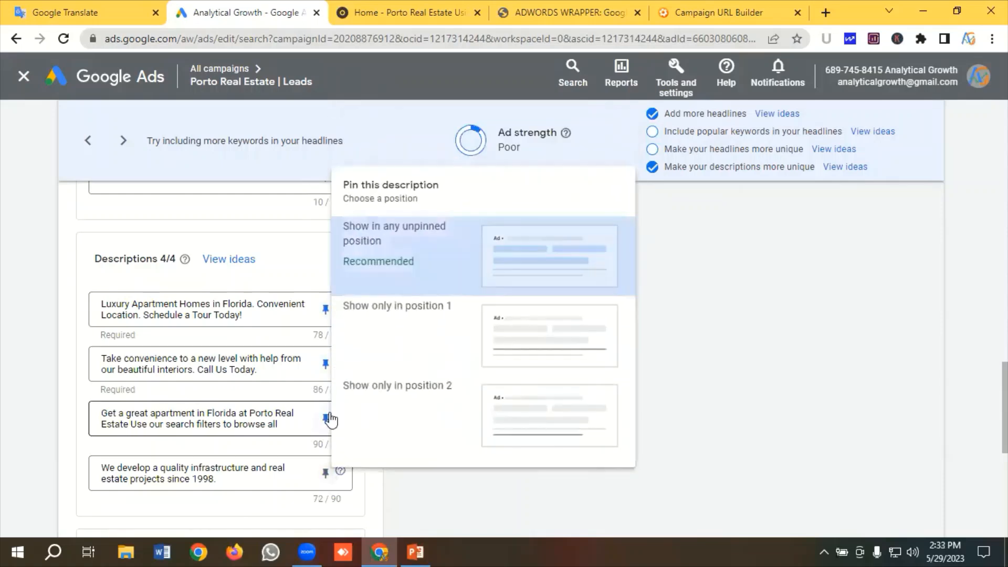
left_click(520, 433)
Review the ad's preview, final URL, display path, pinned texts, sitelinks and remaining asset sections
scroll(287, 404, "down", 2)
scroll(287, 404, "up", 4)
scroll(287, 404, "up", 15)
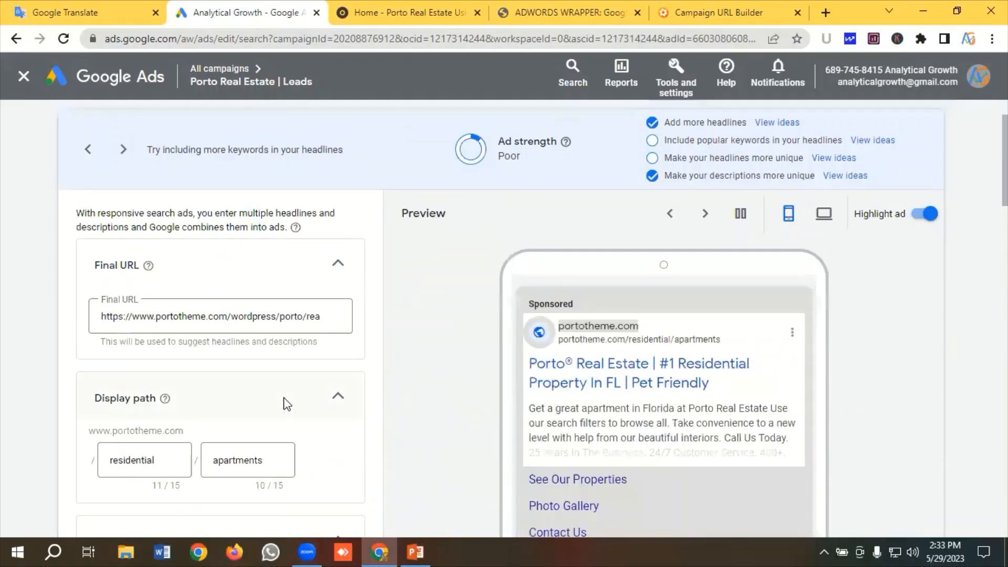
scroll(503, 315, "down", 1)
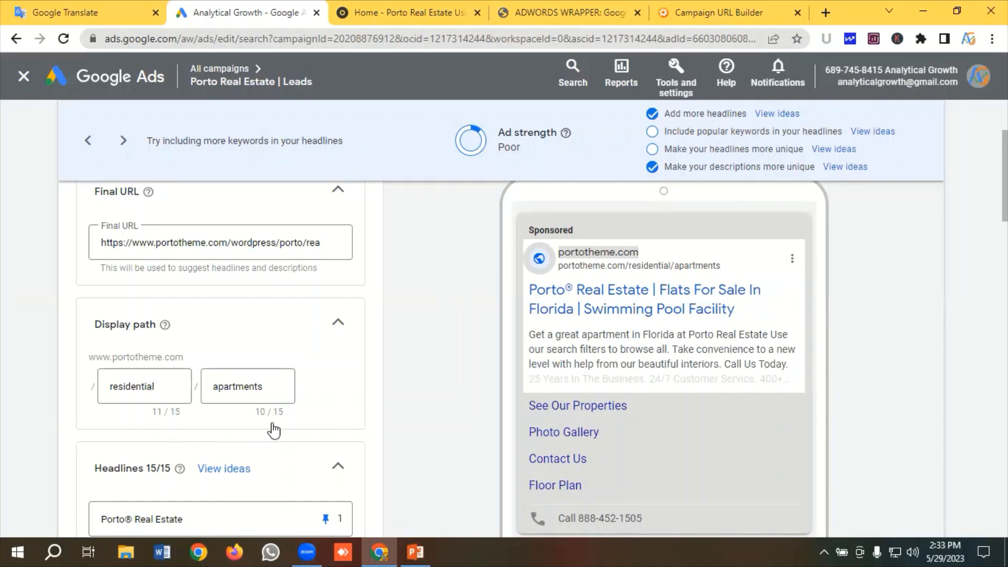
scroll(284, 428, "down", 15)
scroll(284, 415, "down", 6)
scroll(173, 367, "up", 2)
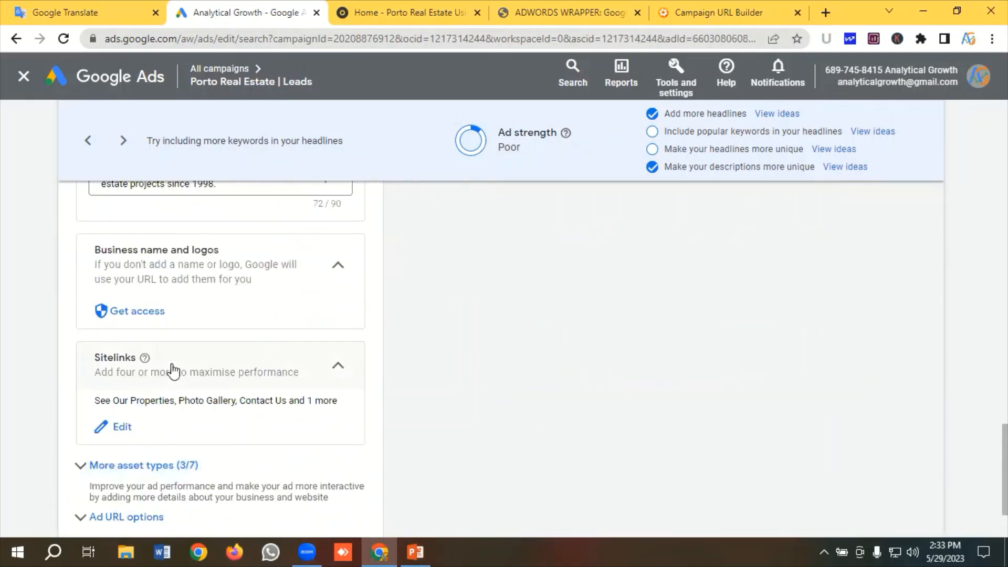
scroll(157, 331, "down", 3)
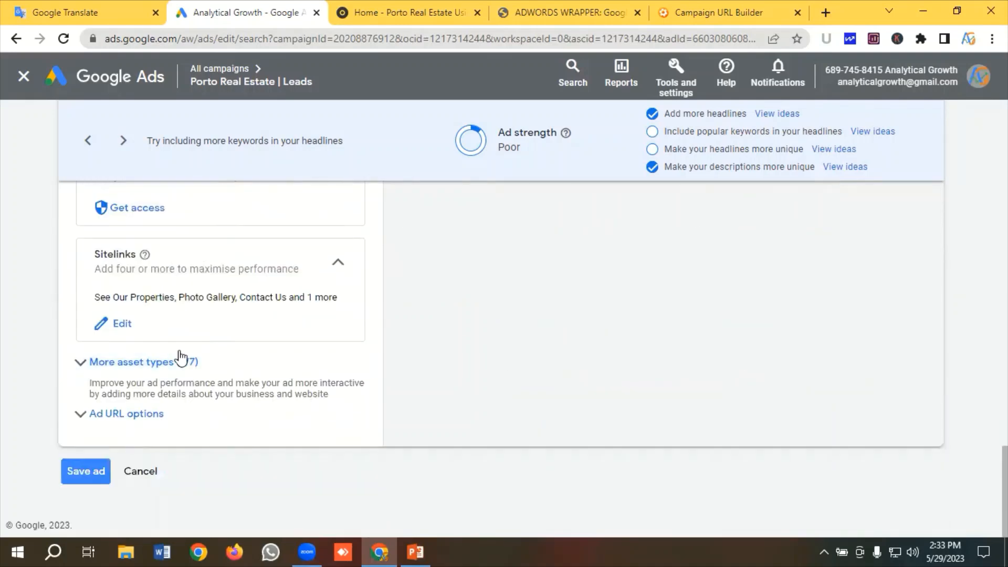
scroll(220, 328, "up", 3)
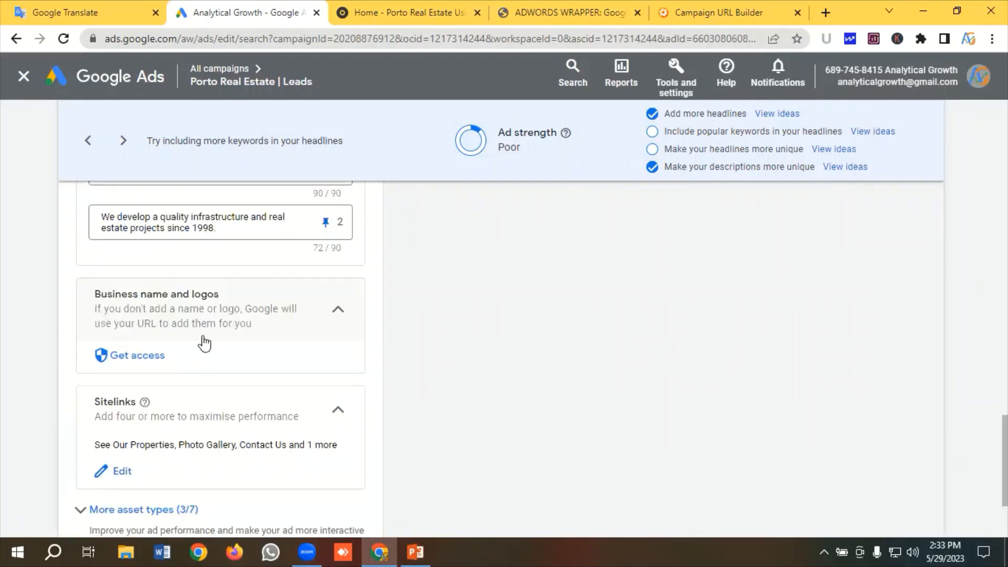
scroll(205, 344, "down", 1)
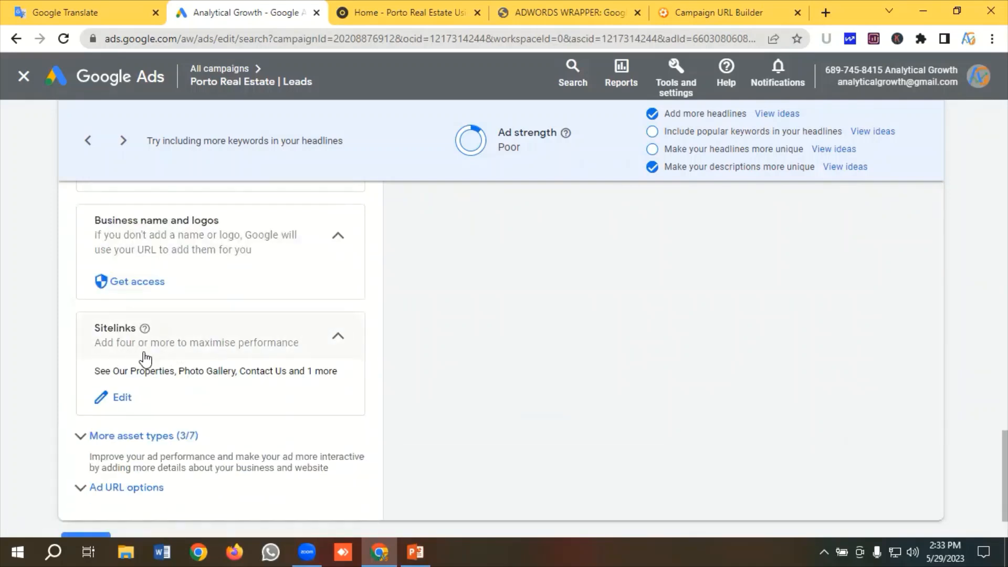
scroll(204, 368, "down", 1)
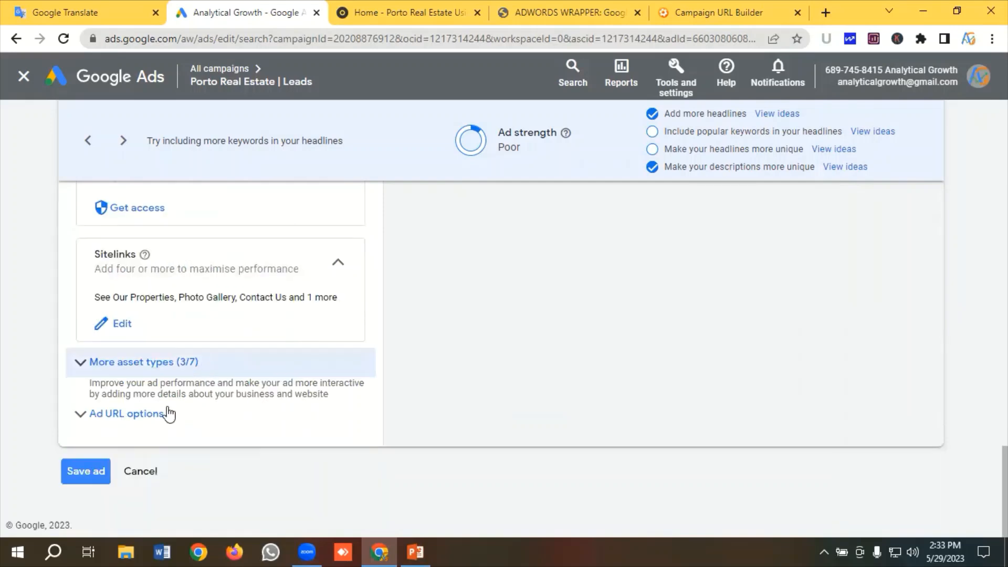
Save the duplicated ad with its pinned headlines and descriptions, and check the campaign's ads list
left_click(87, 475)
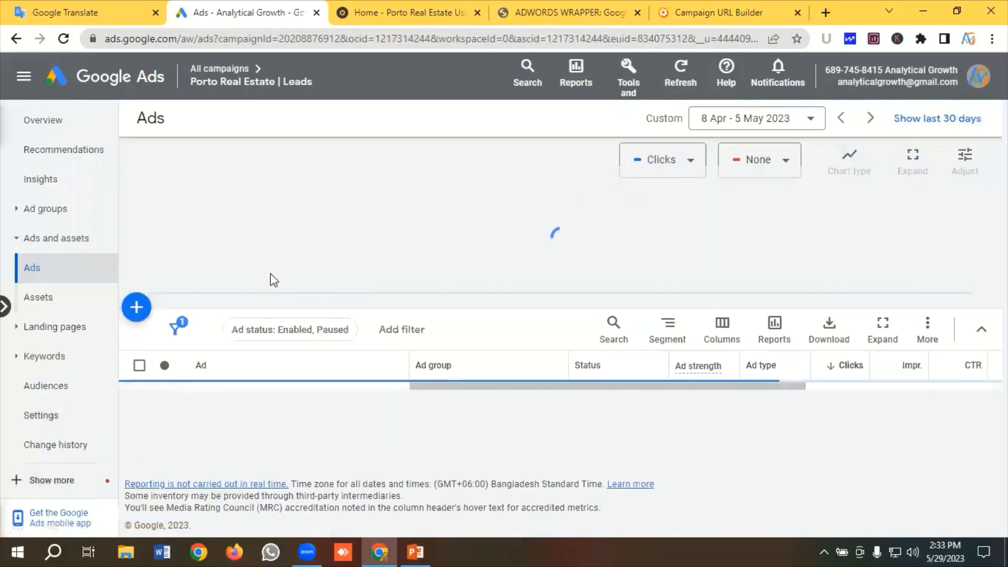
scroll(271, 275, "down", 3)
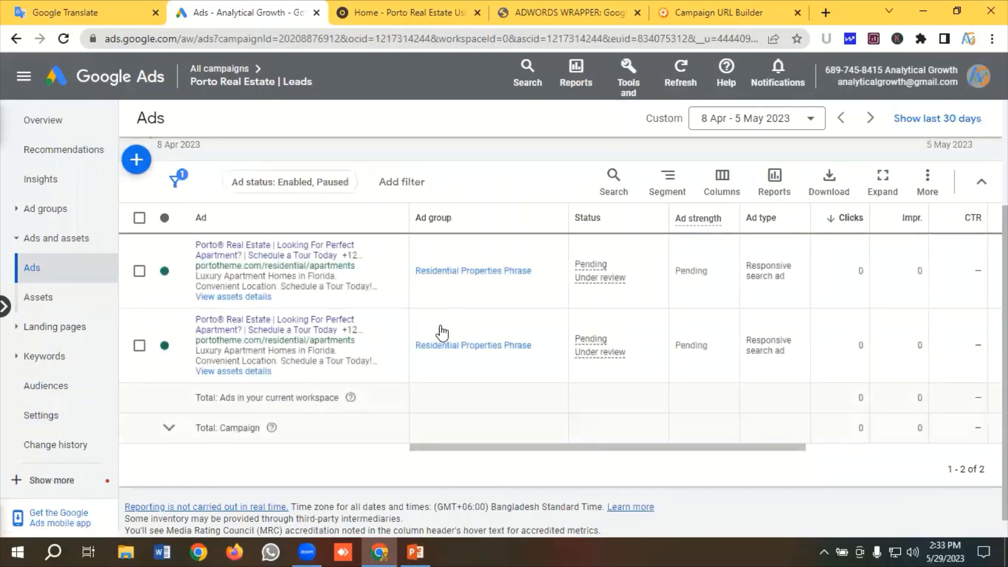
scroll(441, 332, "up", 1)
scroll(525, 326, "down", 1)
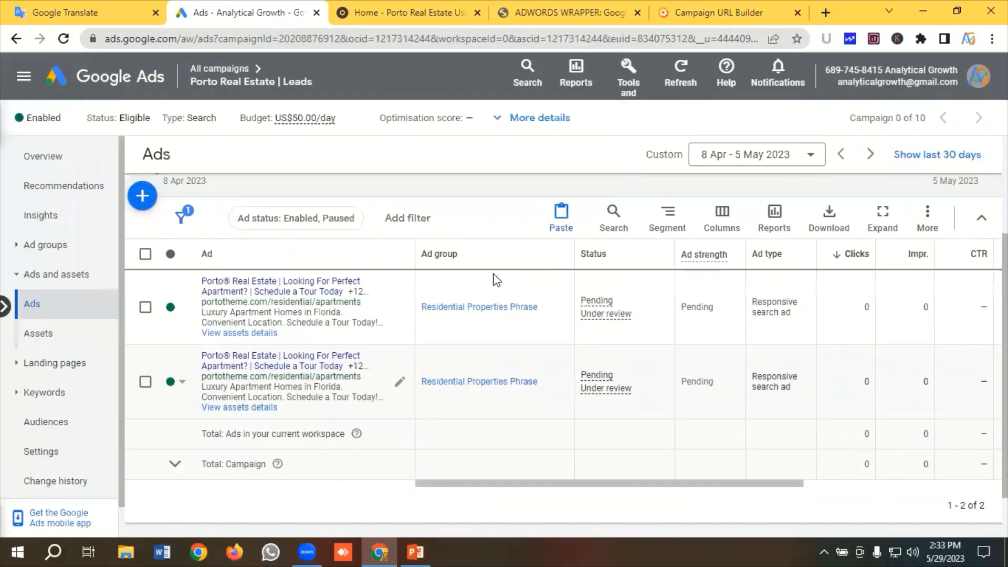
scroll(544, 310, "down", 1)
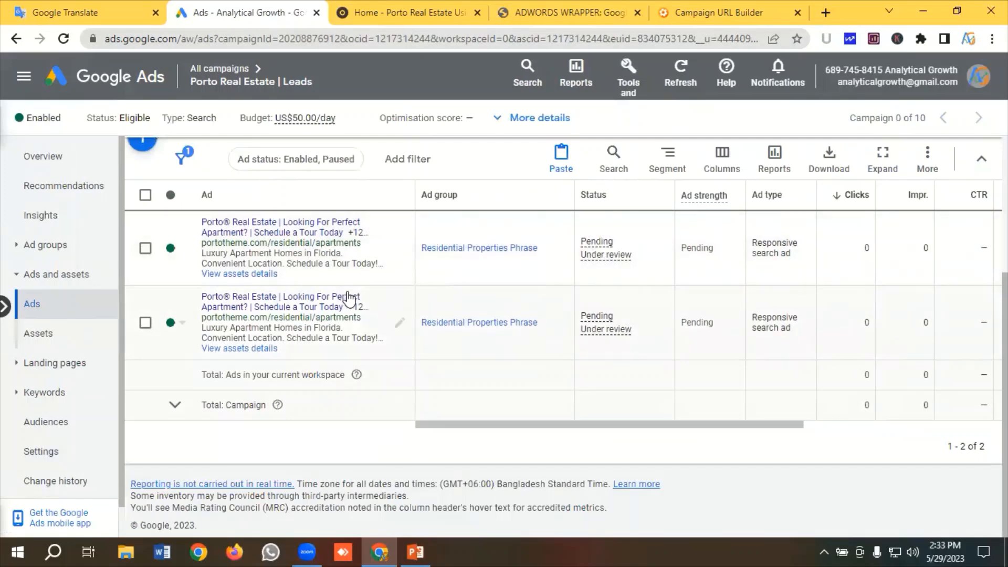
Copy the "Residential Properties Phrase" ad group from the campaign's ad groups list
left_click(47, 248)
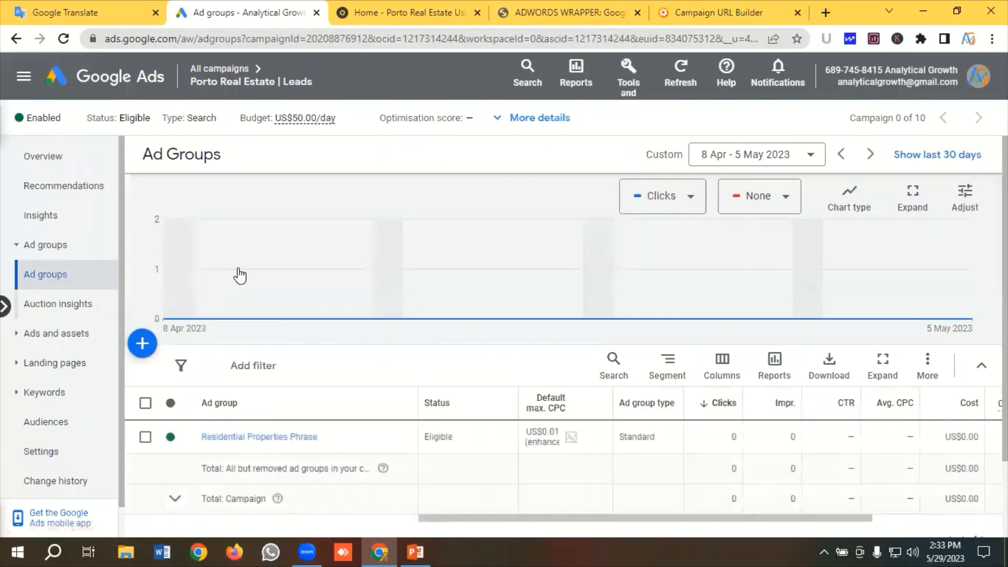
scroll(331, 305, "down", 2)
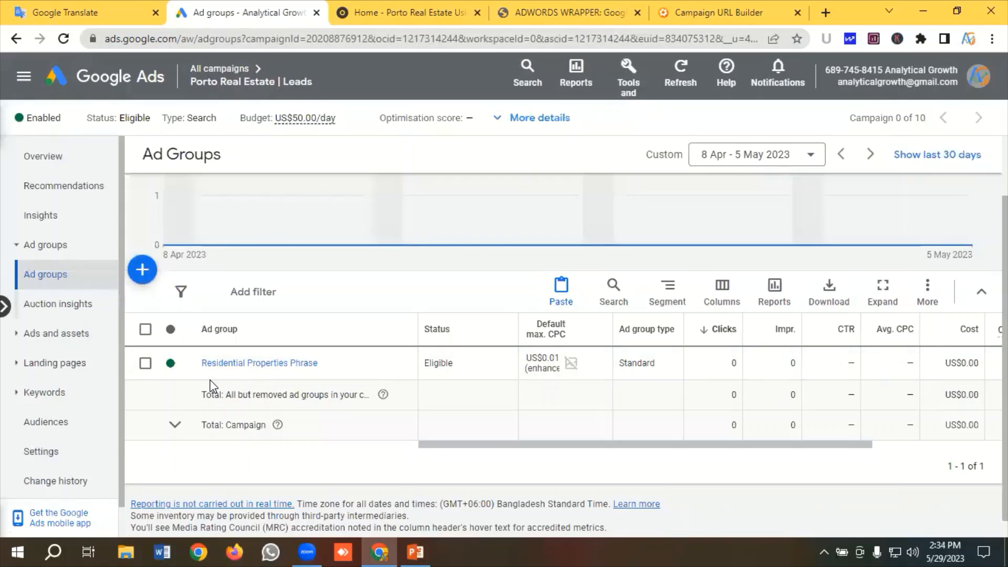
left_click(143, 366)
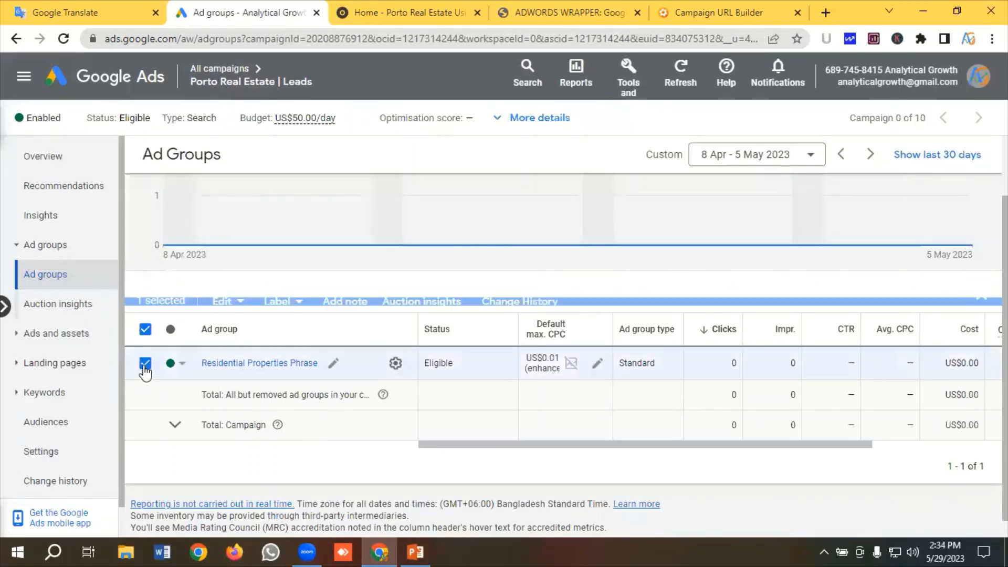
left_click(224, 296)
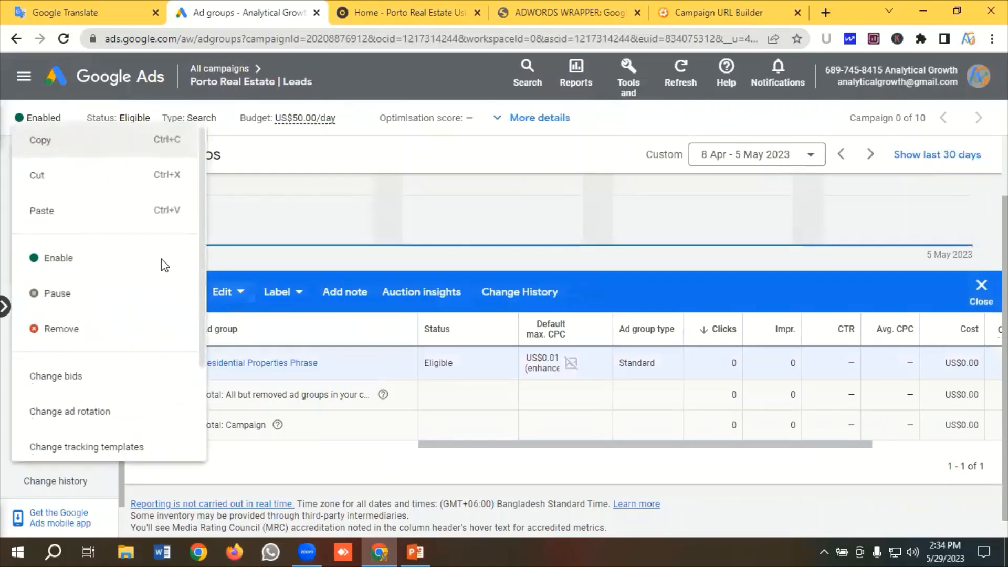
left_click(48, 145)
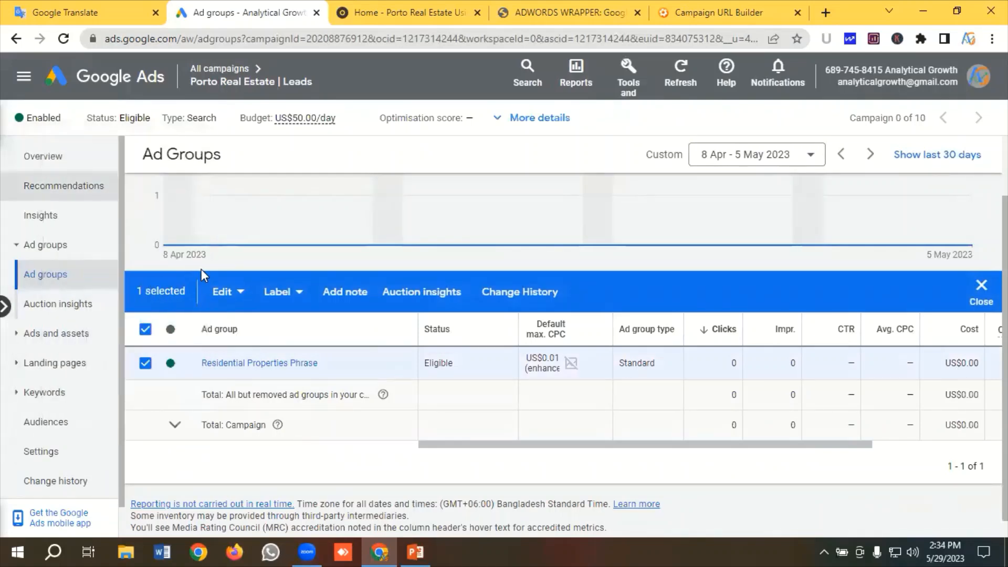
Paste the copied ad group into the "Porto Real Estate | Leads" campaign, with new ad groups paused after pasting
left_click(226, 292)
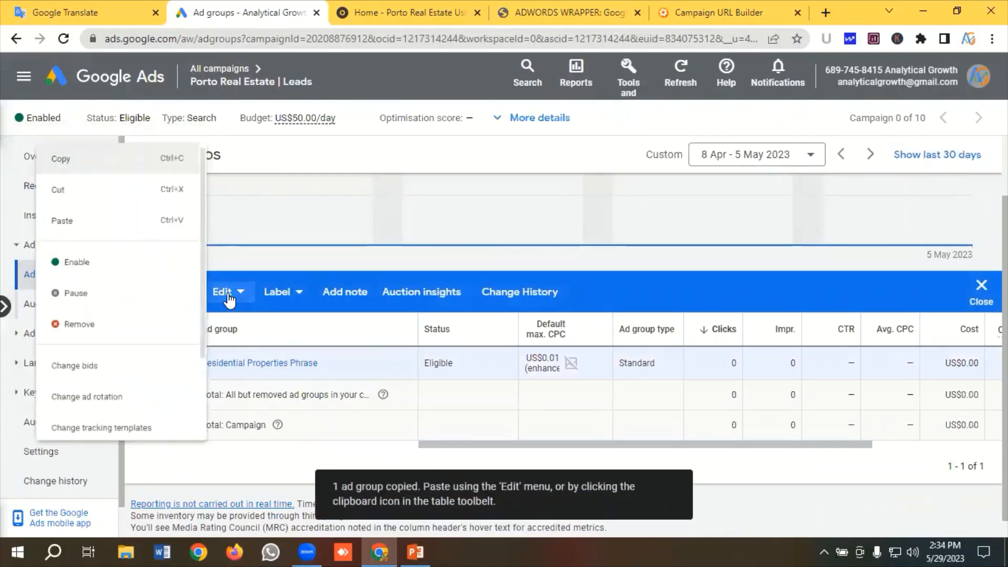
left_click(48, 211)
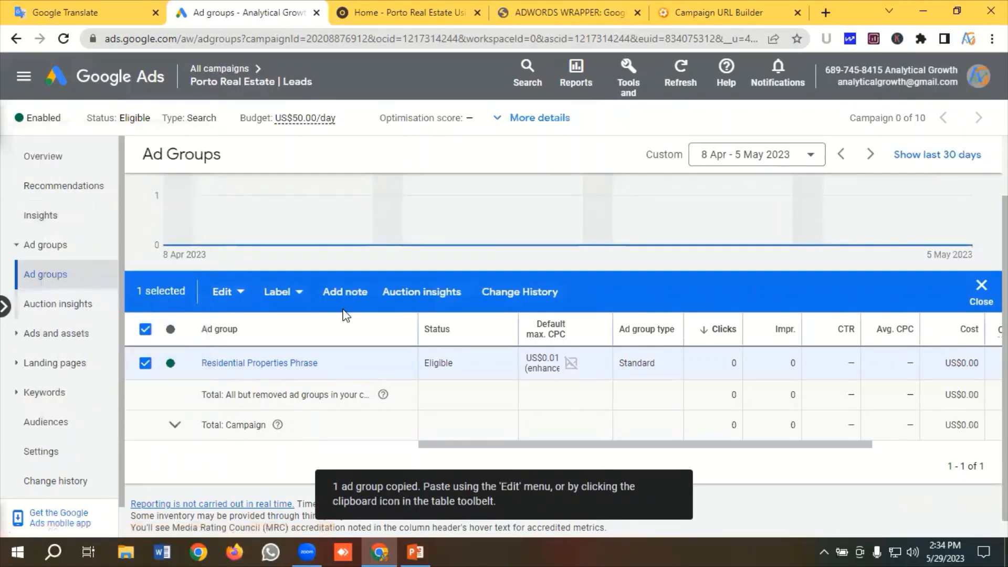
scroll(346, 315, "down", 3)
scroll(344, 315, "down", 5)
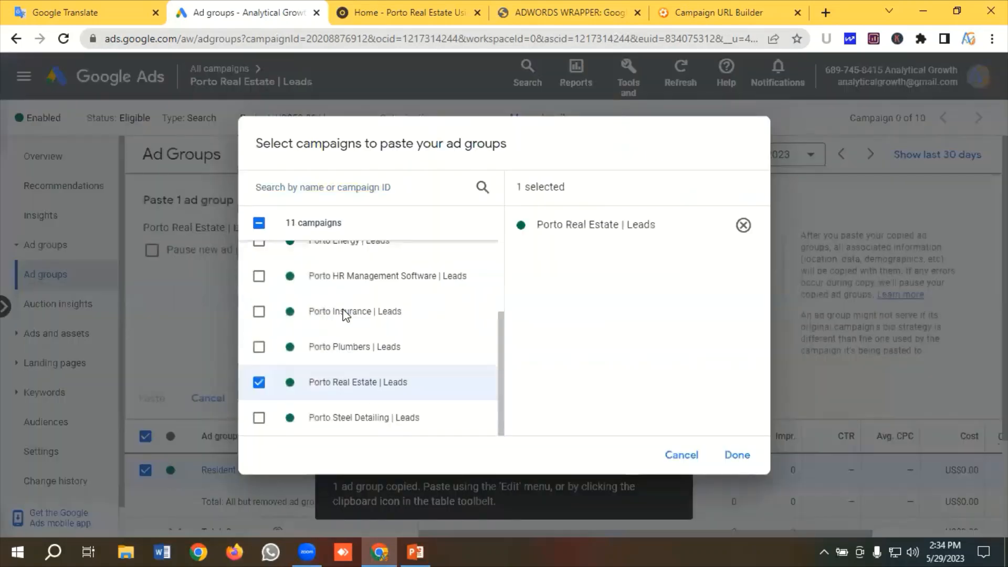
left_click(734, 460)
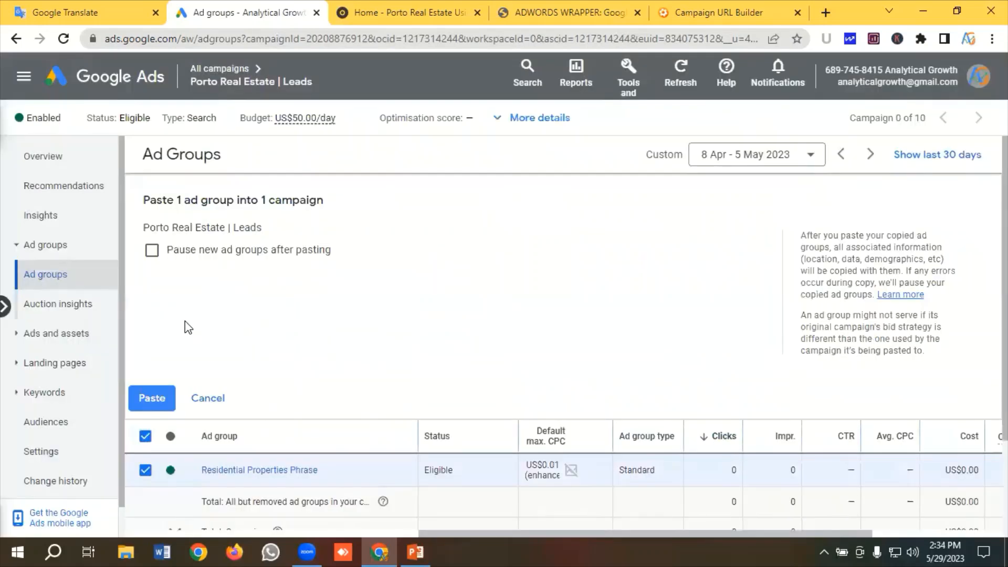
left_click(152, 251)
left_click(150, 402)
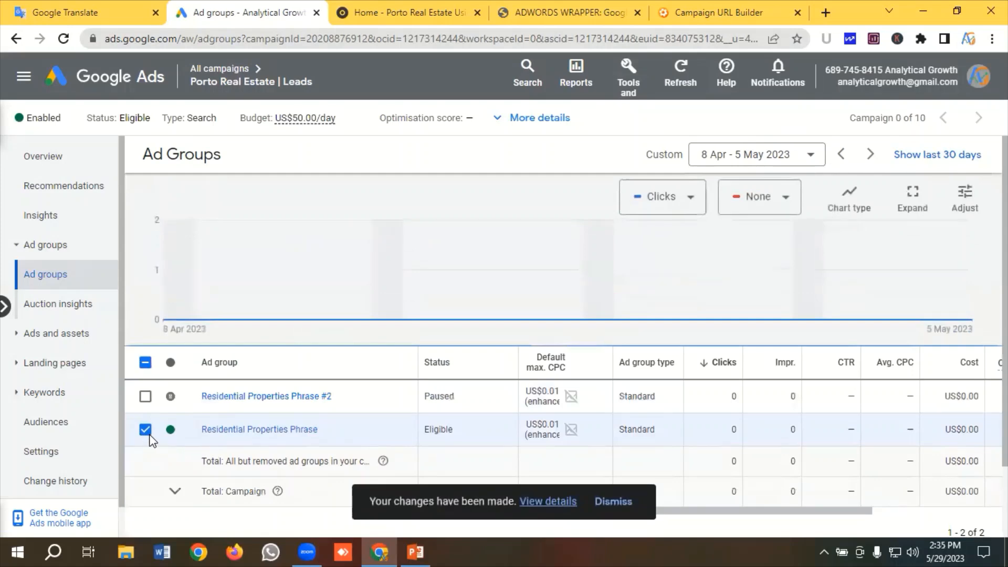
Select only the pasted "Residential Properties Phrase #2" ad group and set its status to enabled
left_click(146, 436)
left_click(145, 470)
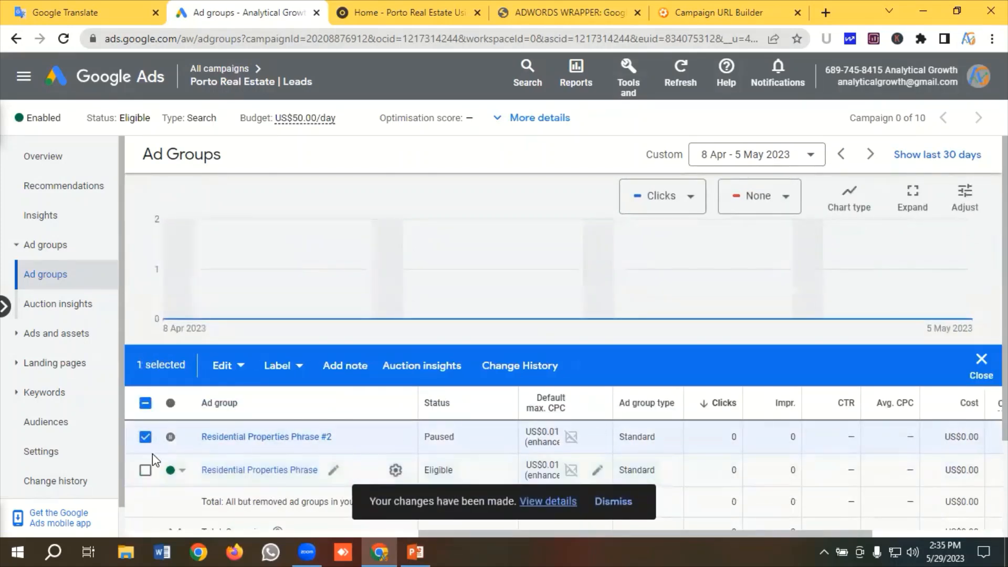
left_click(181, 439)
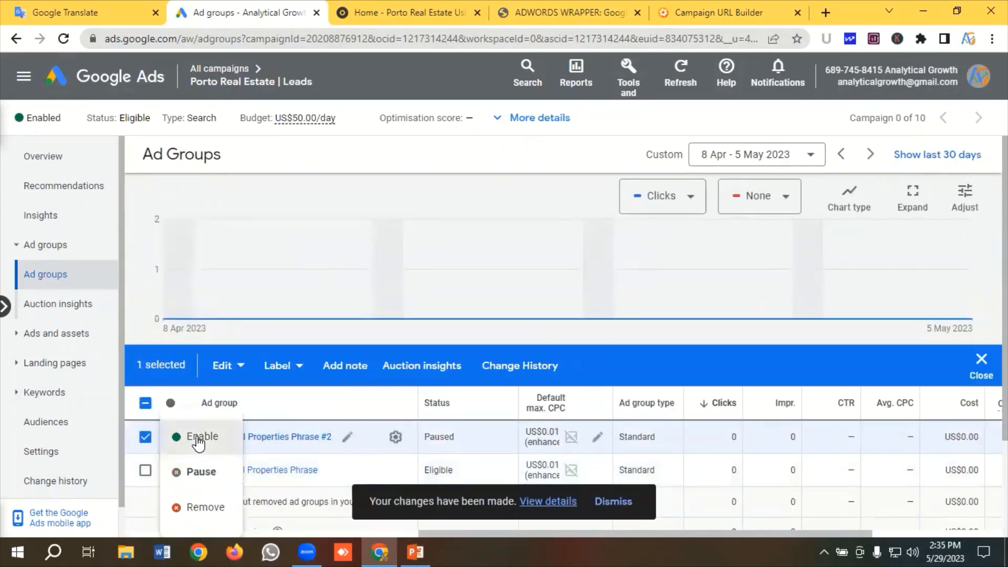
left_click(198, 443)
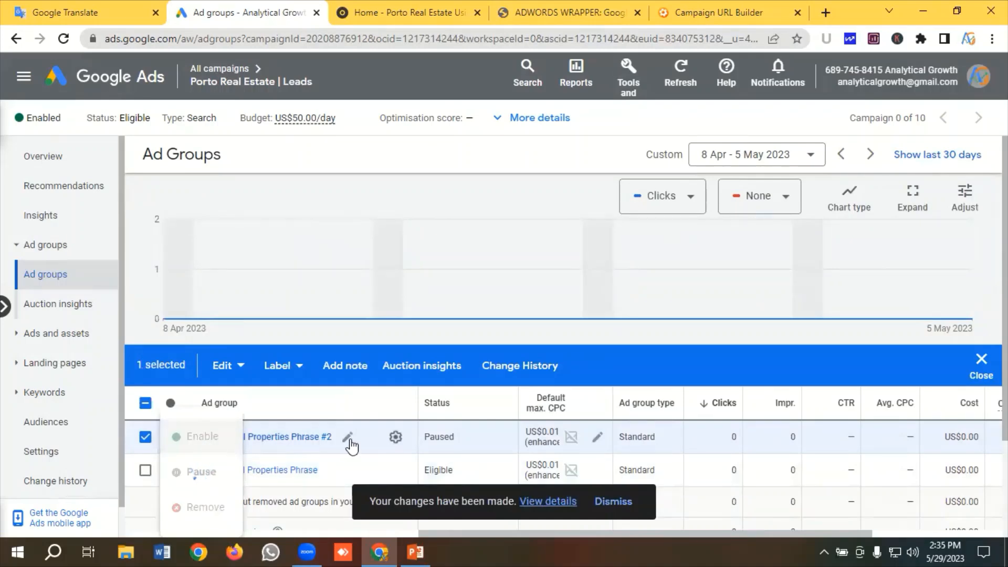
Rename the enabled ad group "Residential Properties Phrase #2" as "Residential Properties Exact" and save the name
left_click(348, 439)
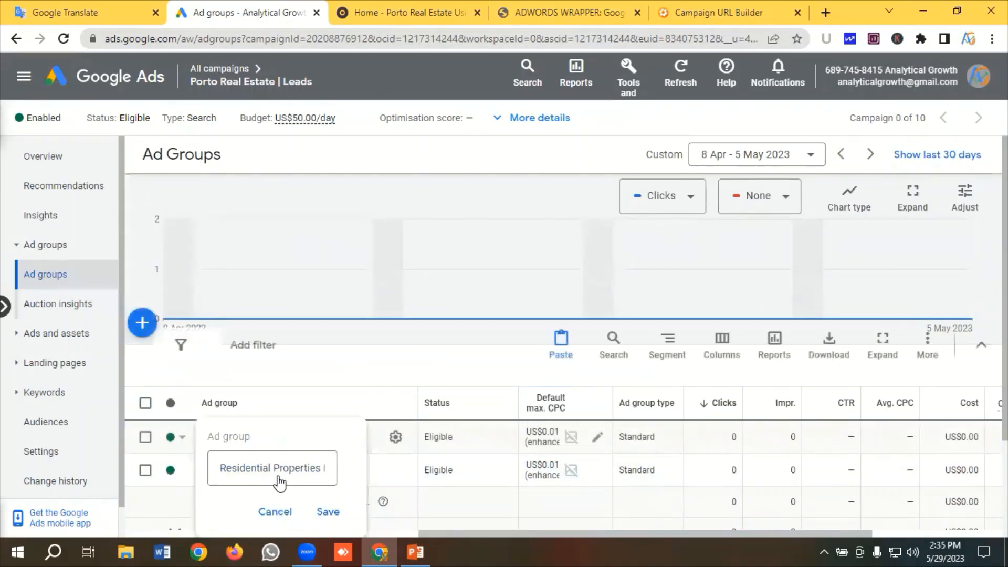
left_click(310, 469)
left_click(312, 467)
left_click(331, 472, "shift")
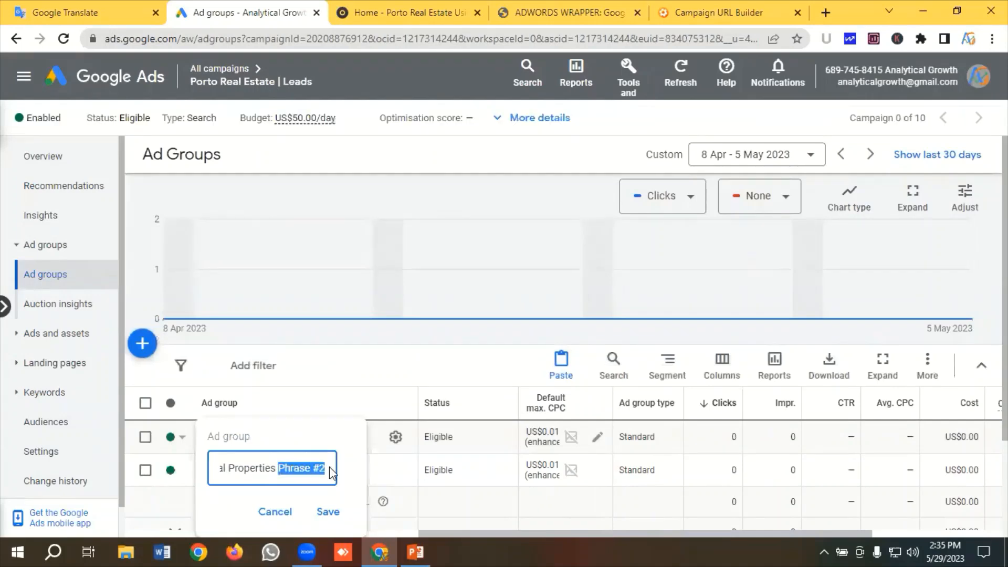
key("BackSpace")
type("E")
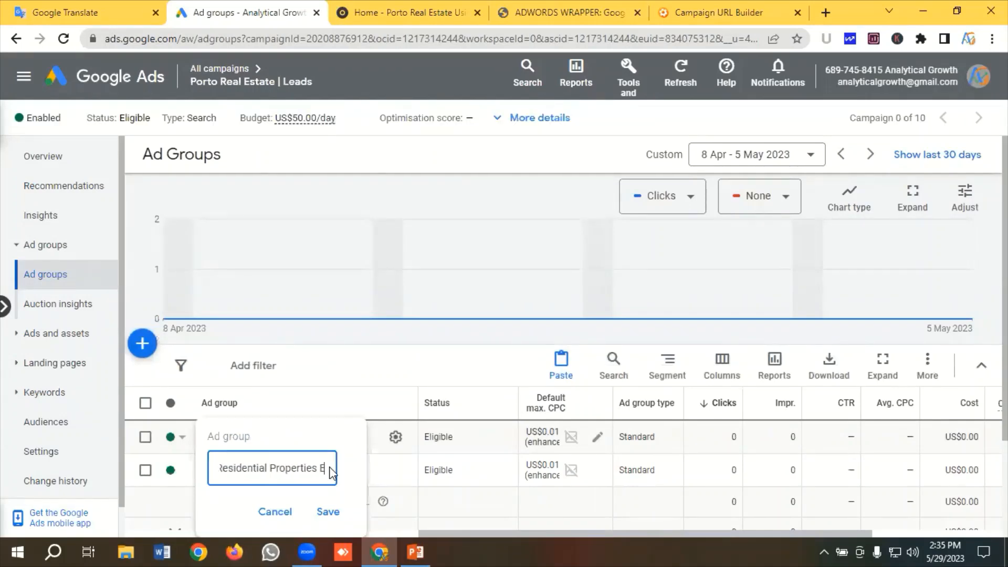
type("xact")
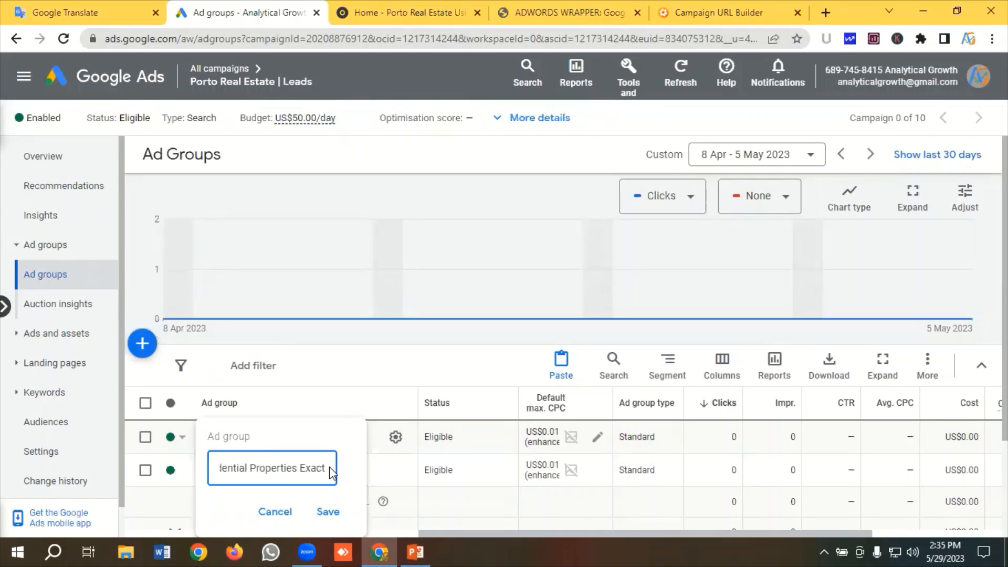
left_click(327, 512)
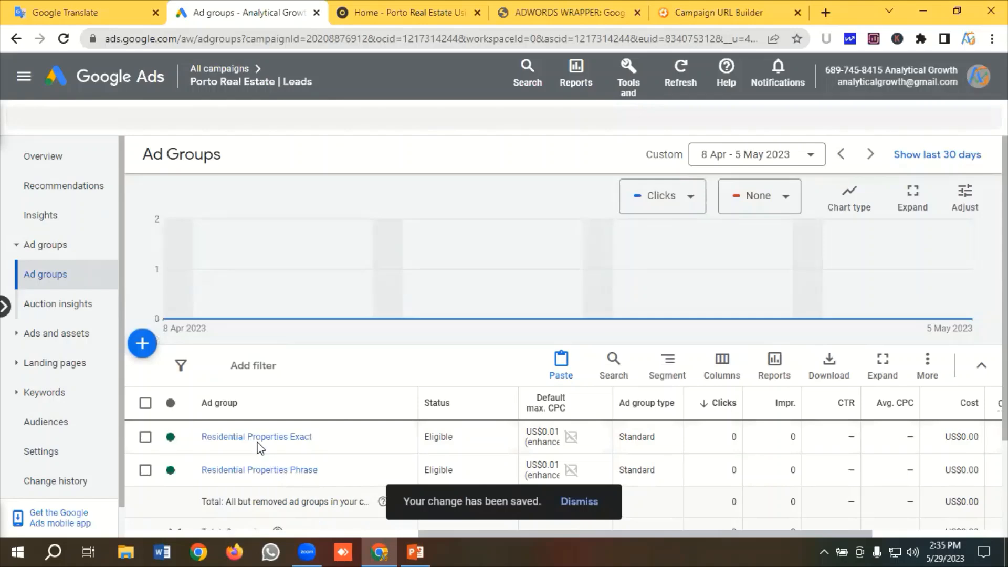
Change the match type of all keywords in the "Residential Properties Exact" ad group to exact match, without keeping the original keywords
left_click(258, 440)
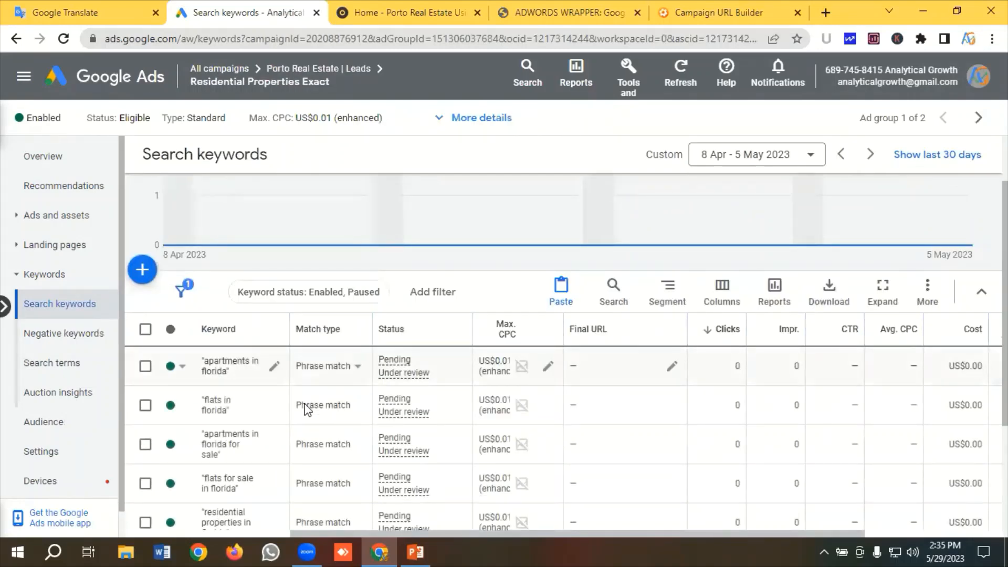
scroll(328, 404, "down", 2)
scroll(329, 406, "up", 1)
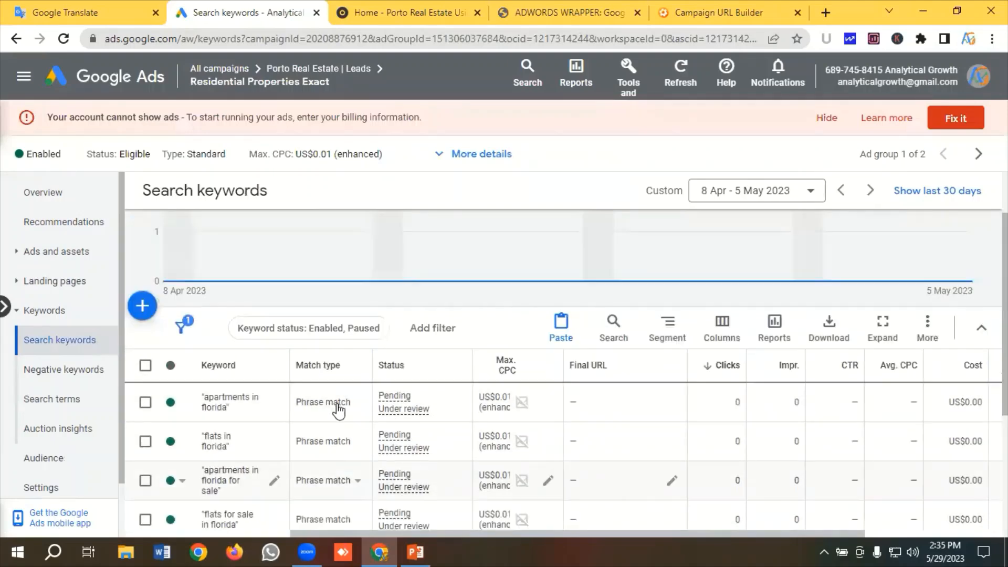
left_click(146, 366)
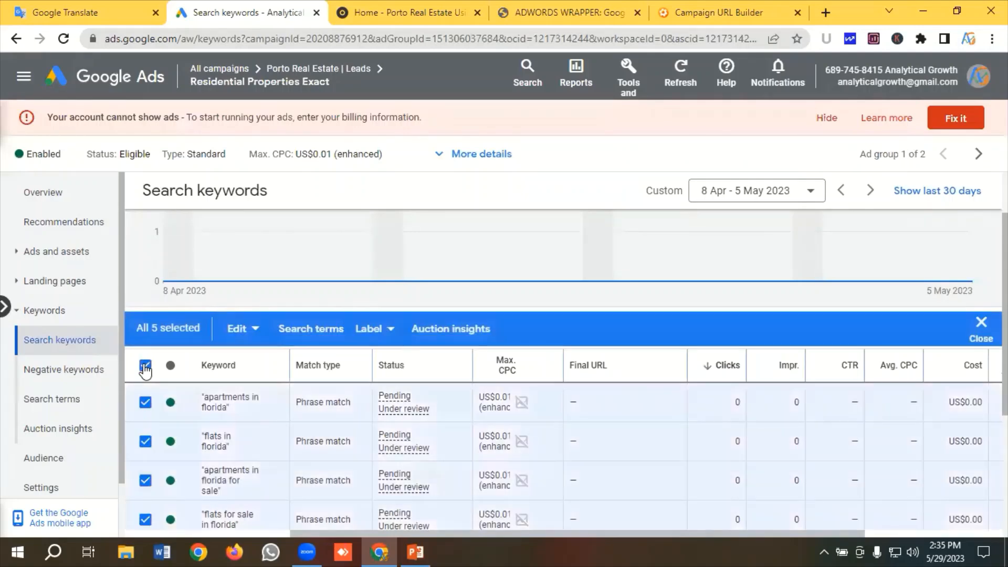
left_click(239, 329)
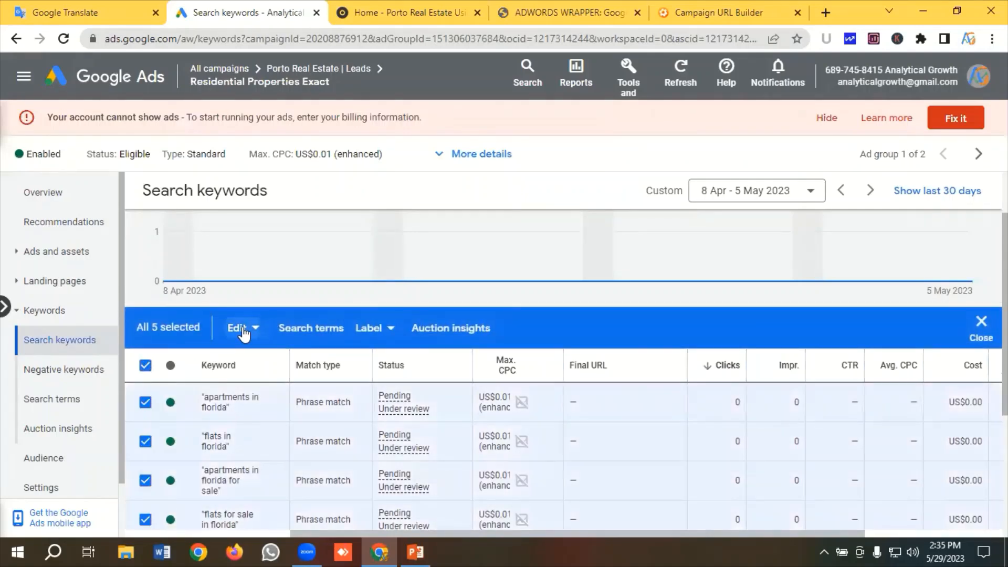
scroll(142, 330, "down", 2)
scroll(142, 331, "down", 2)
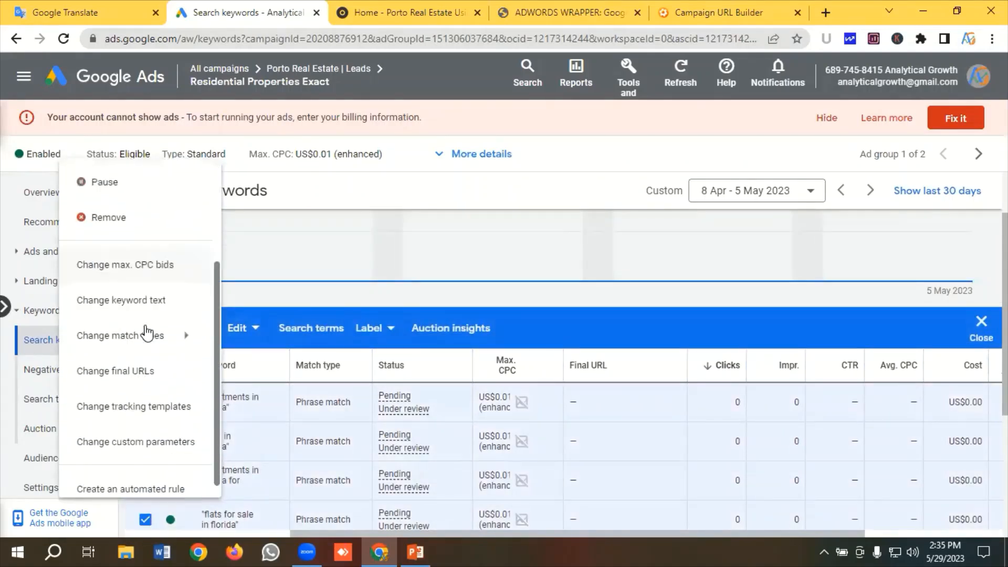
mouse_move(129, 340)
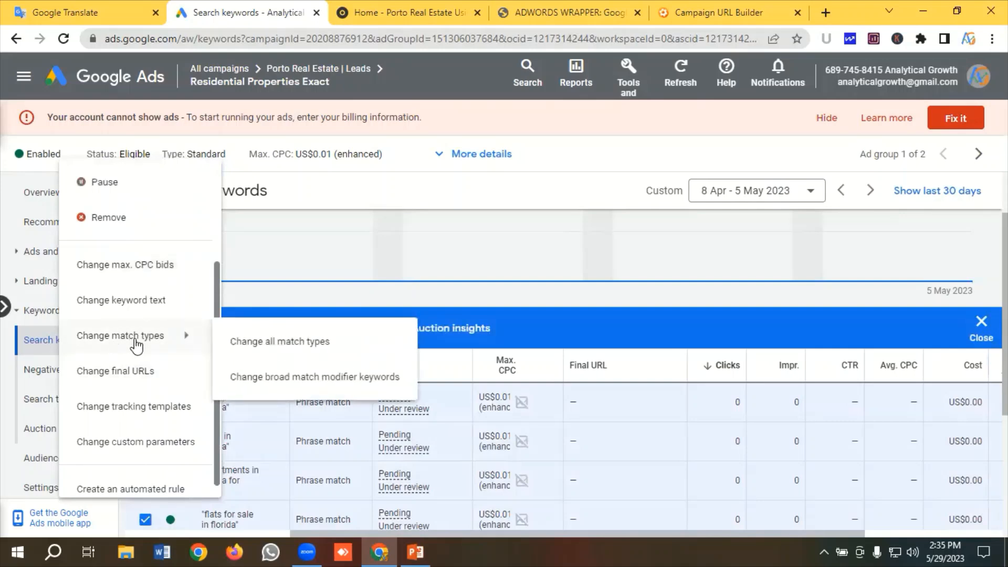
left_click(213, 343)
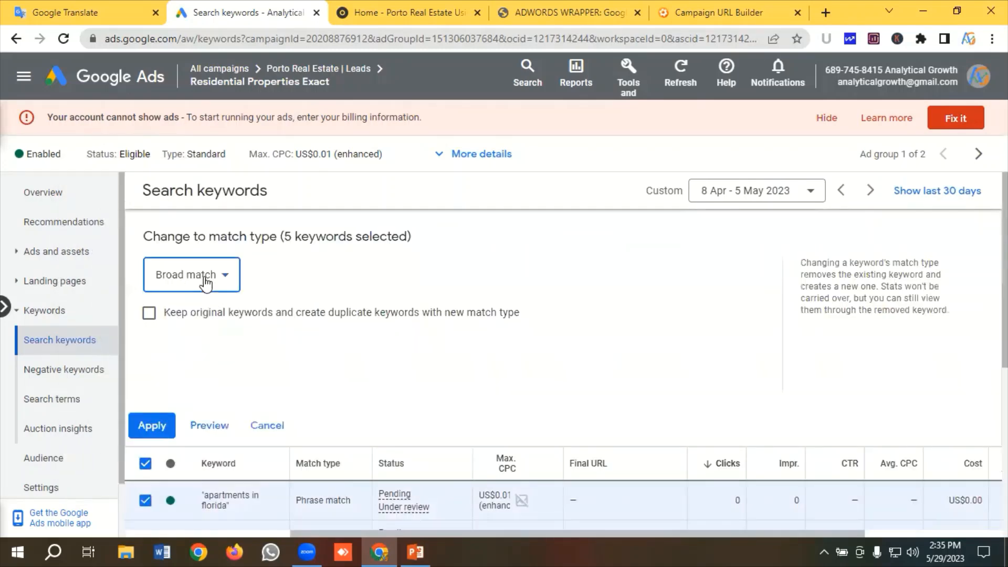
left_click(206, 284)
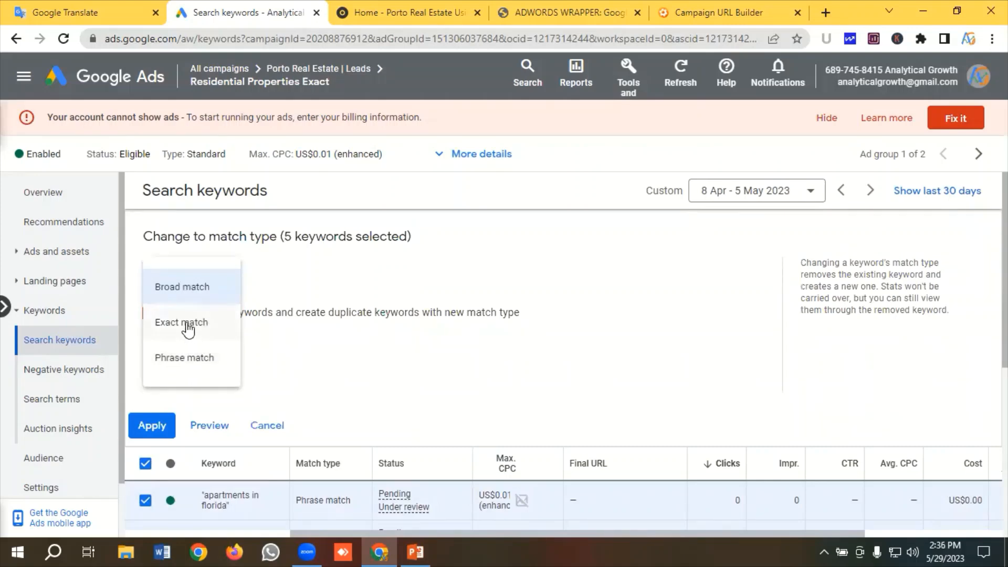
left_click(188, 328)
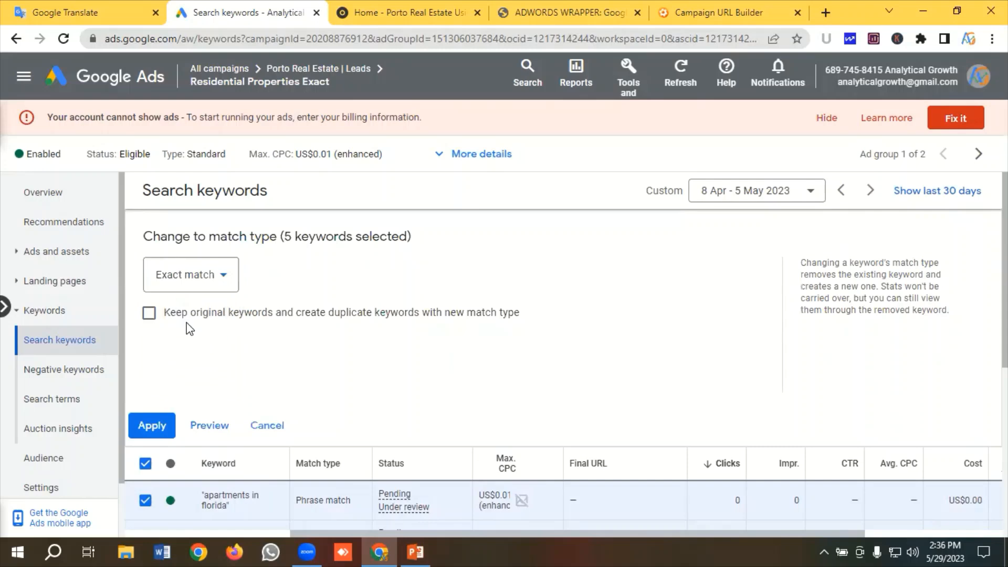
left_click(152, 426)
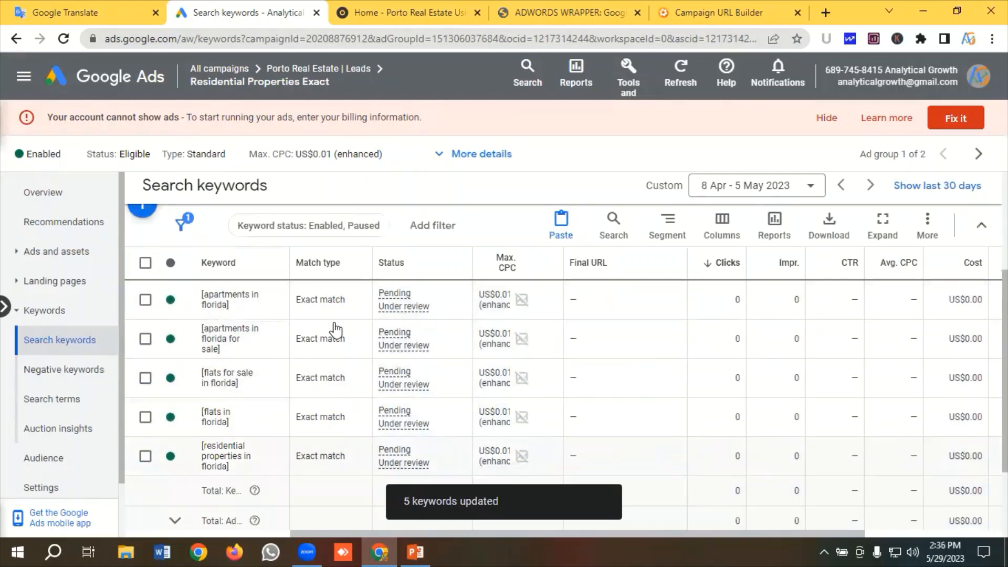
Hide the billing notice and review the ads in the "Residential Properties Exact" ad group
left_click(828, 122)
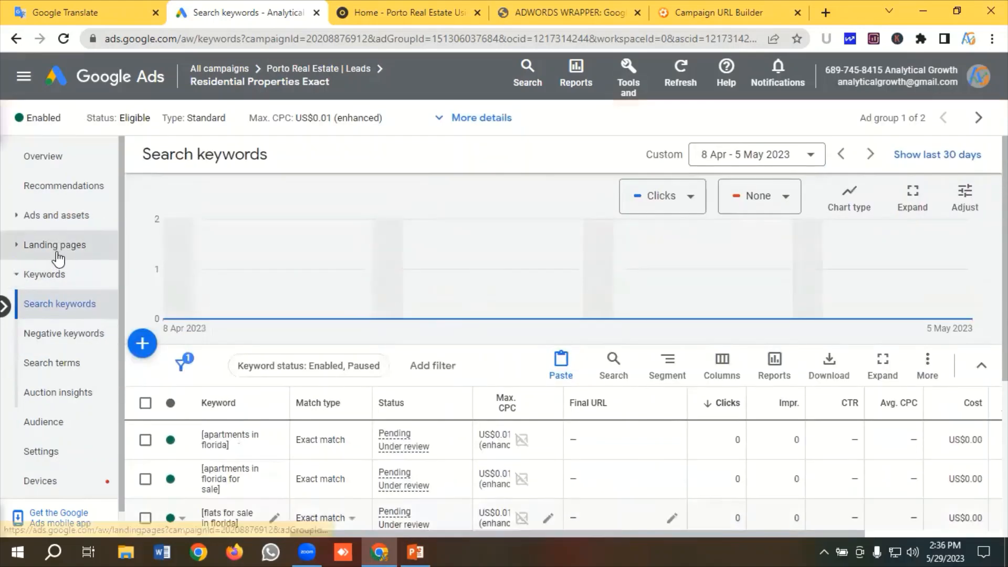
left_click(64, 221)
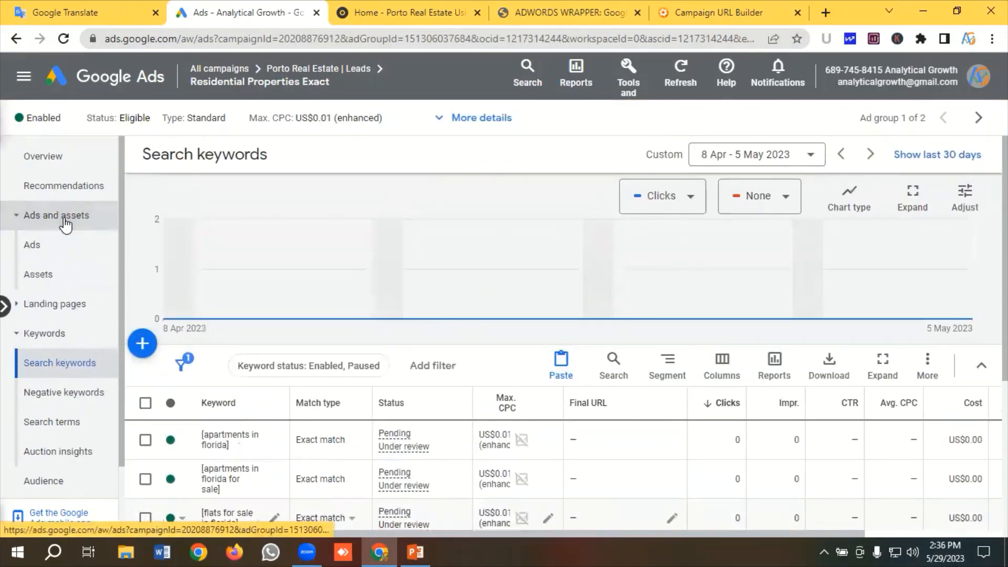
left_click(45, 251)
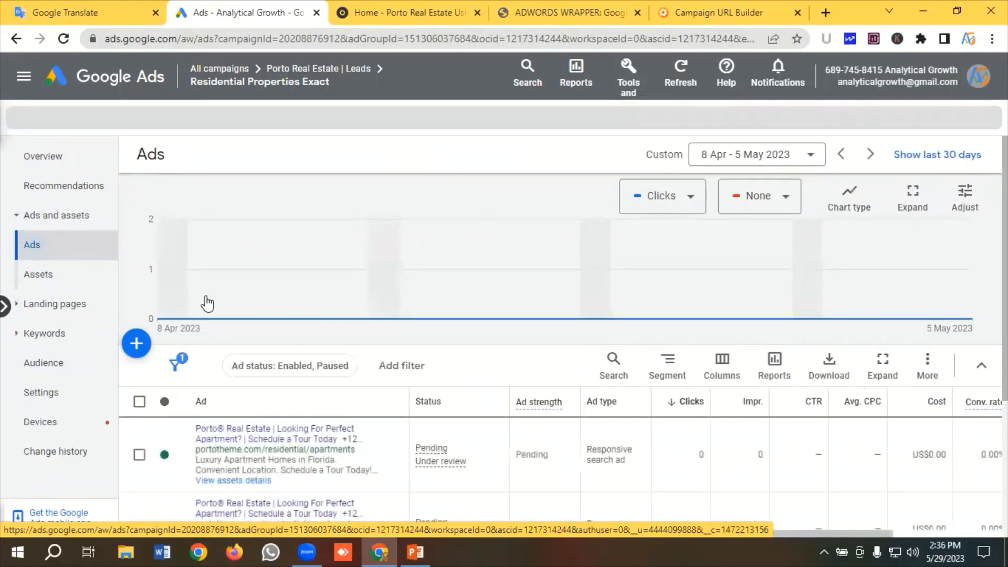
scroll(207, 304, "down", 1)
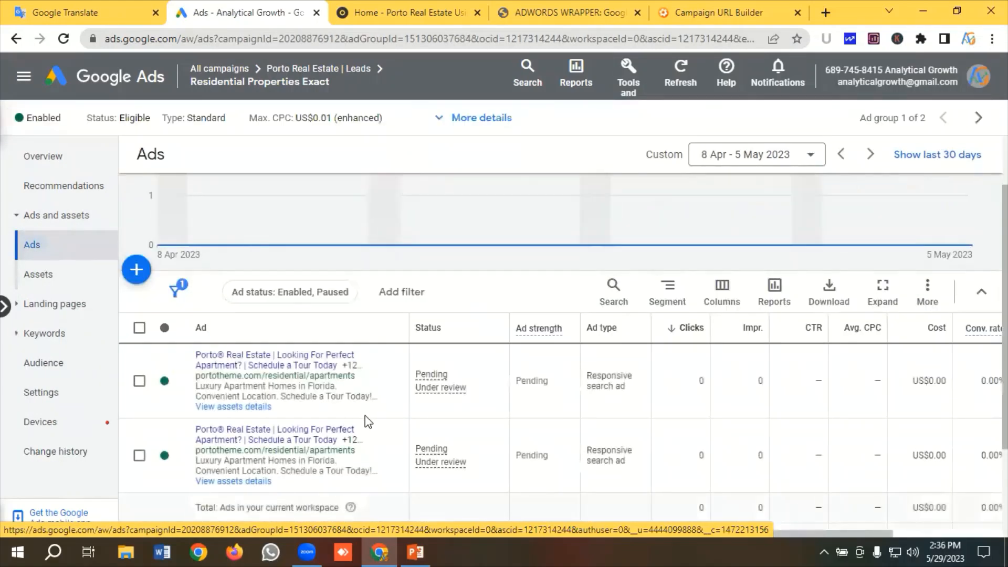
scroll(368, 422, "down", 2)
scroll(371, 424, "up", 1)
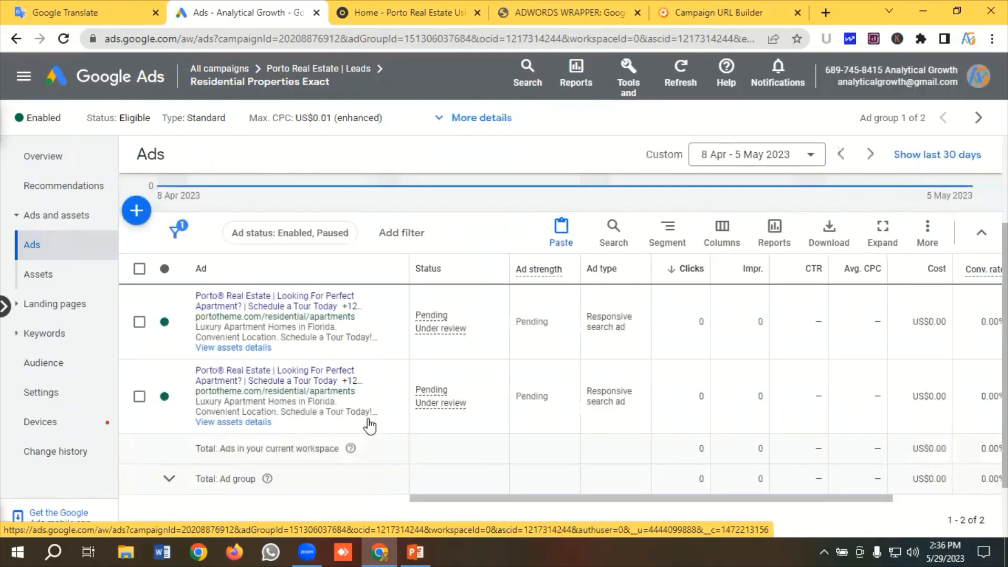
scroll(371, 426, "up", 1)
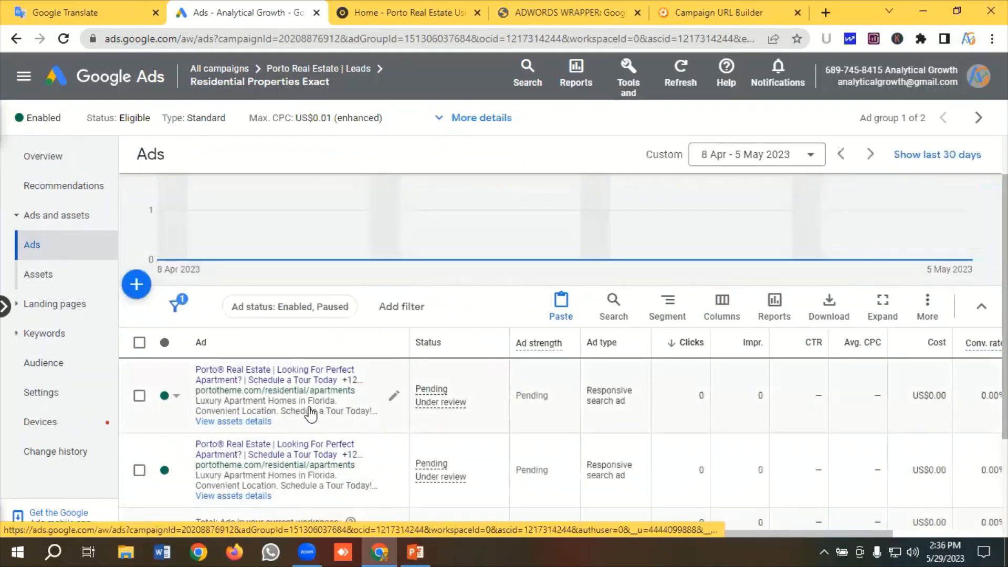
scroll(313, 406, "down", 1)
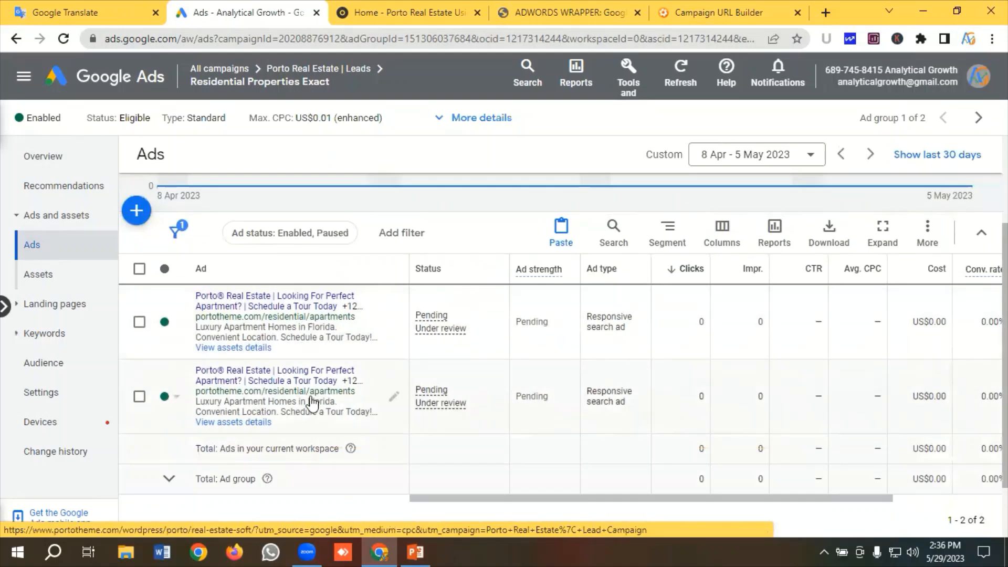
scroll(426, 418, "up", 1)
scroll(494, 468, "down", 1)
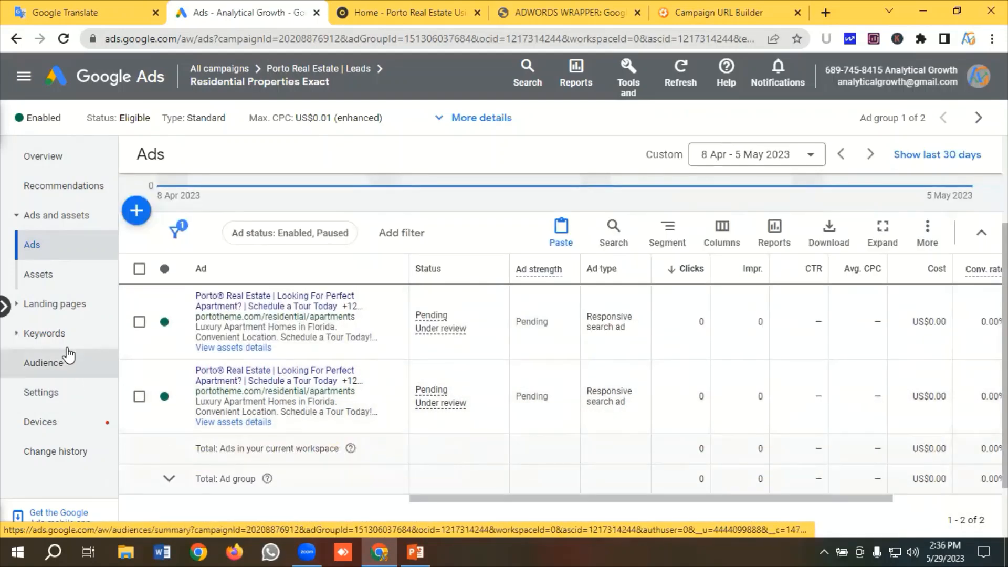
Return to the "Porto Real Estate | Leads" campaign and examine its ads across the exact and phrase ad groups
left_click(281, 73)
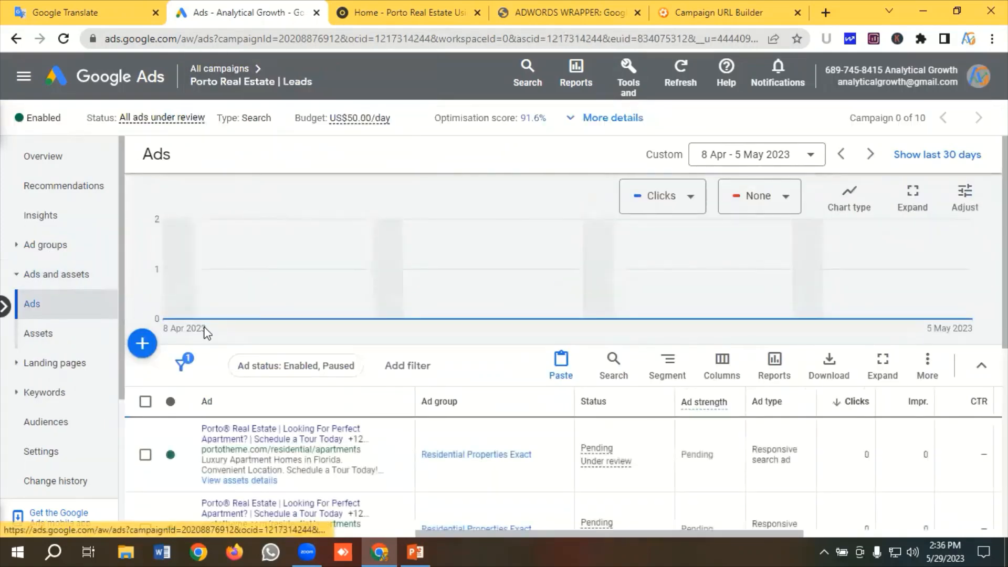
scroll(205, 333, "down", 5)
scroll(205, 332, "down", 2)
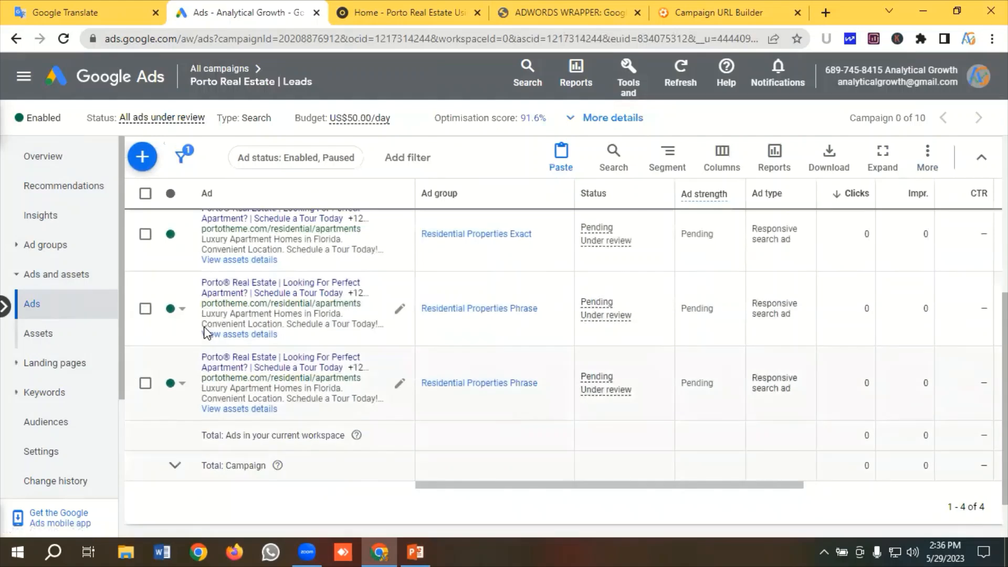
scroll(207, 330, "up", 8)
scroll(206, 331, "down", 1)
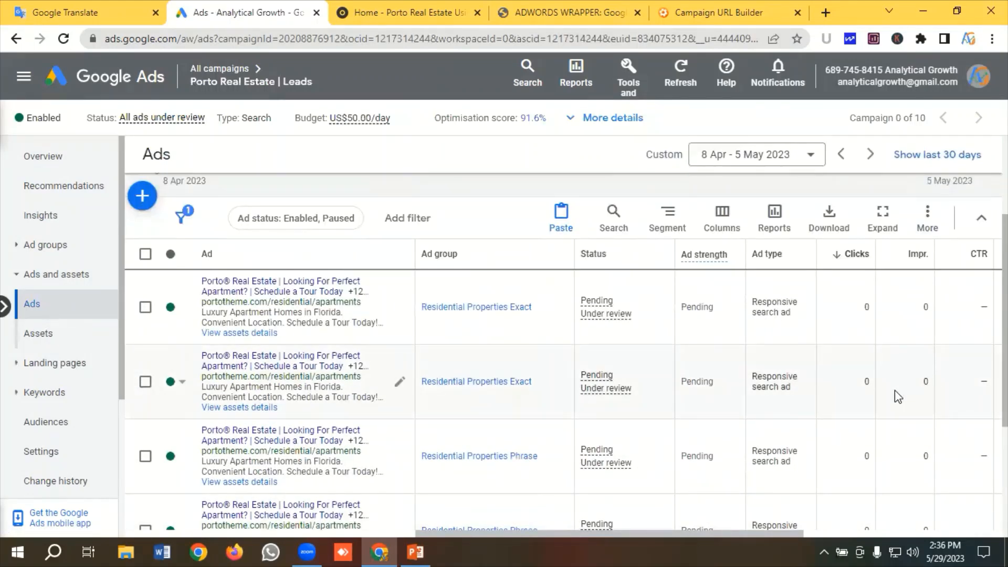
scroll(894, 390, "down", 3)
scroll(895, 390, "up", 5)
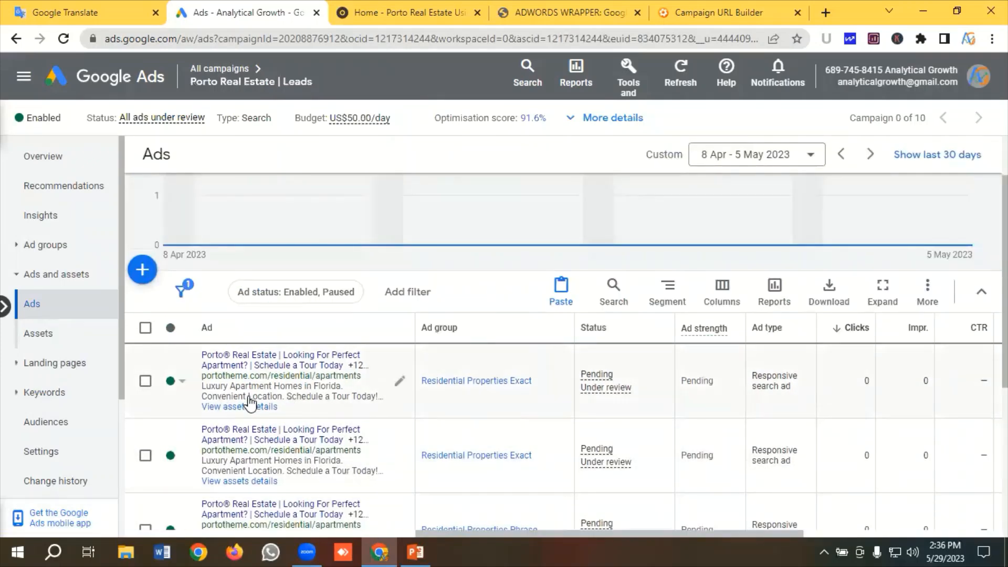
scroll(264, 406, "down", 3)
scroll(264, 406, "up", 4)
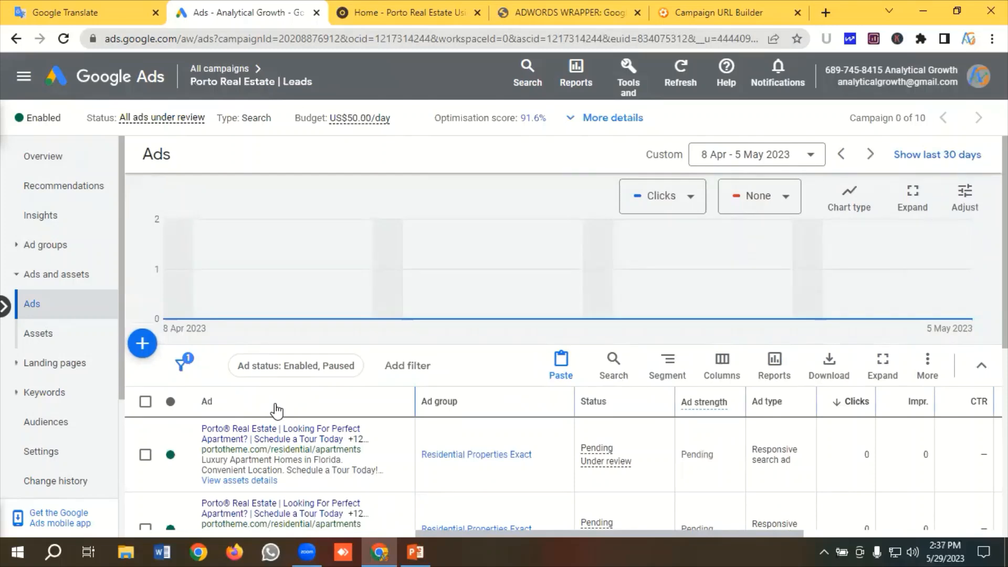
scroll(277, 410, "down", 3)
scroll(277, 411, "down", 1)
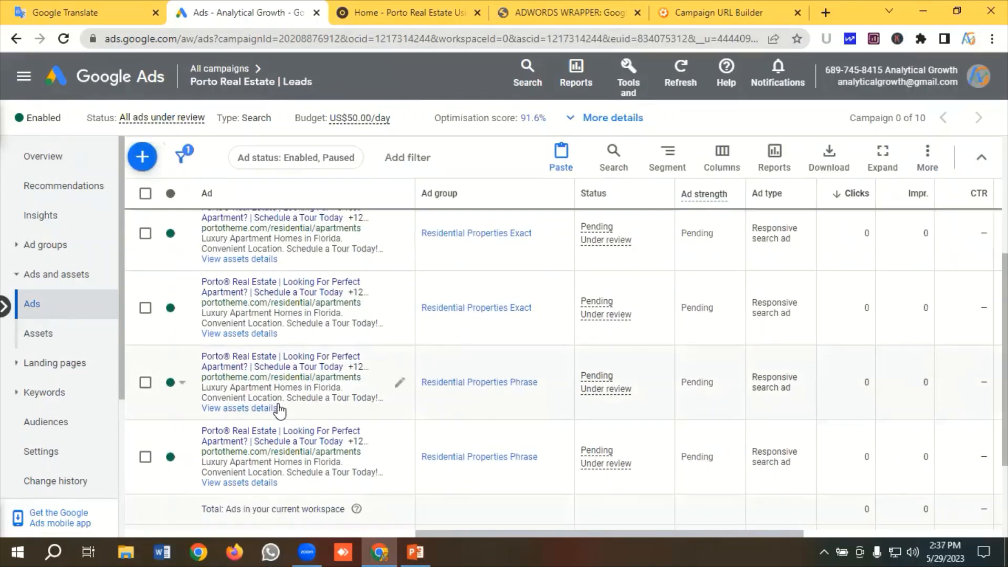
scroll(279, 411, "up", 4)
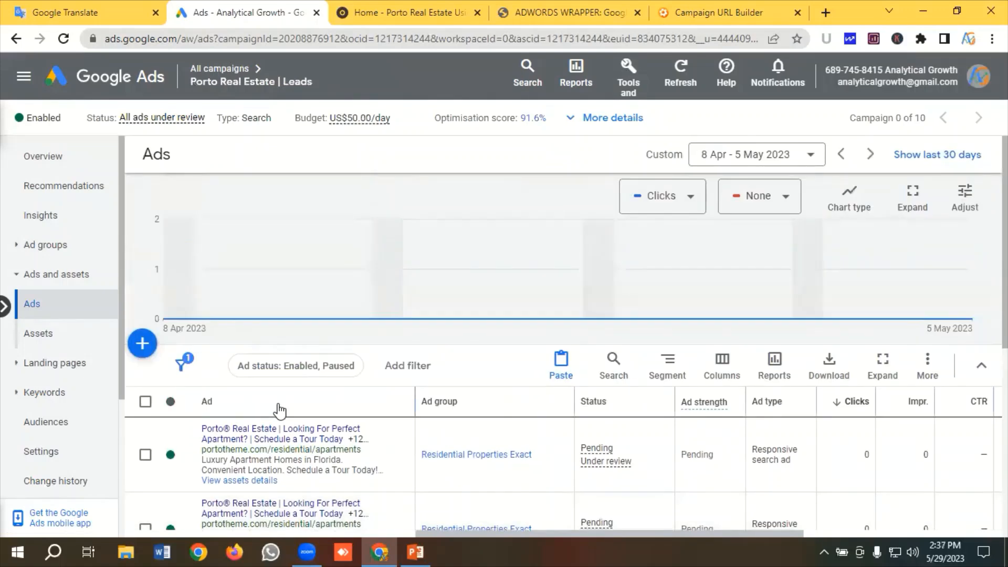